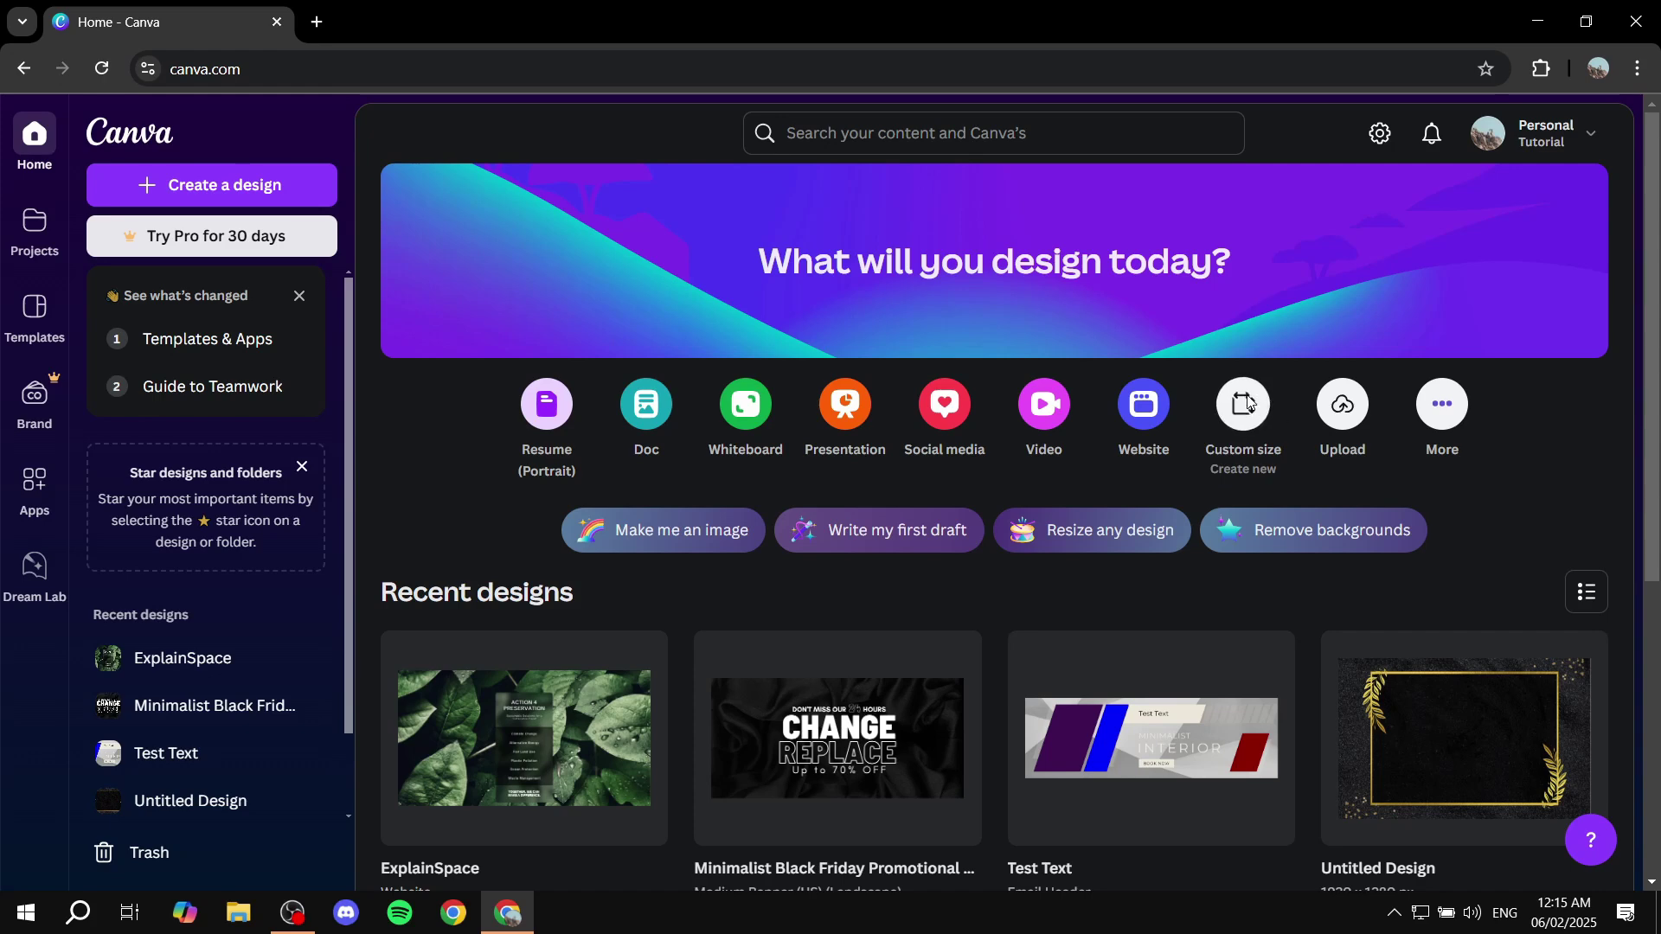
- Create a new Document (A4 Portrait) design by searching the design types for "A4"
left_click(1246, 403)
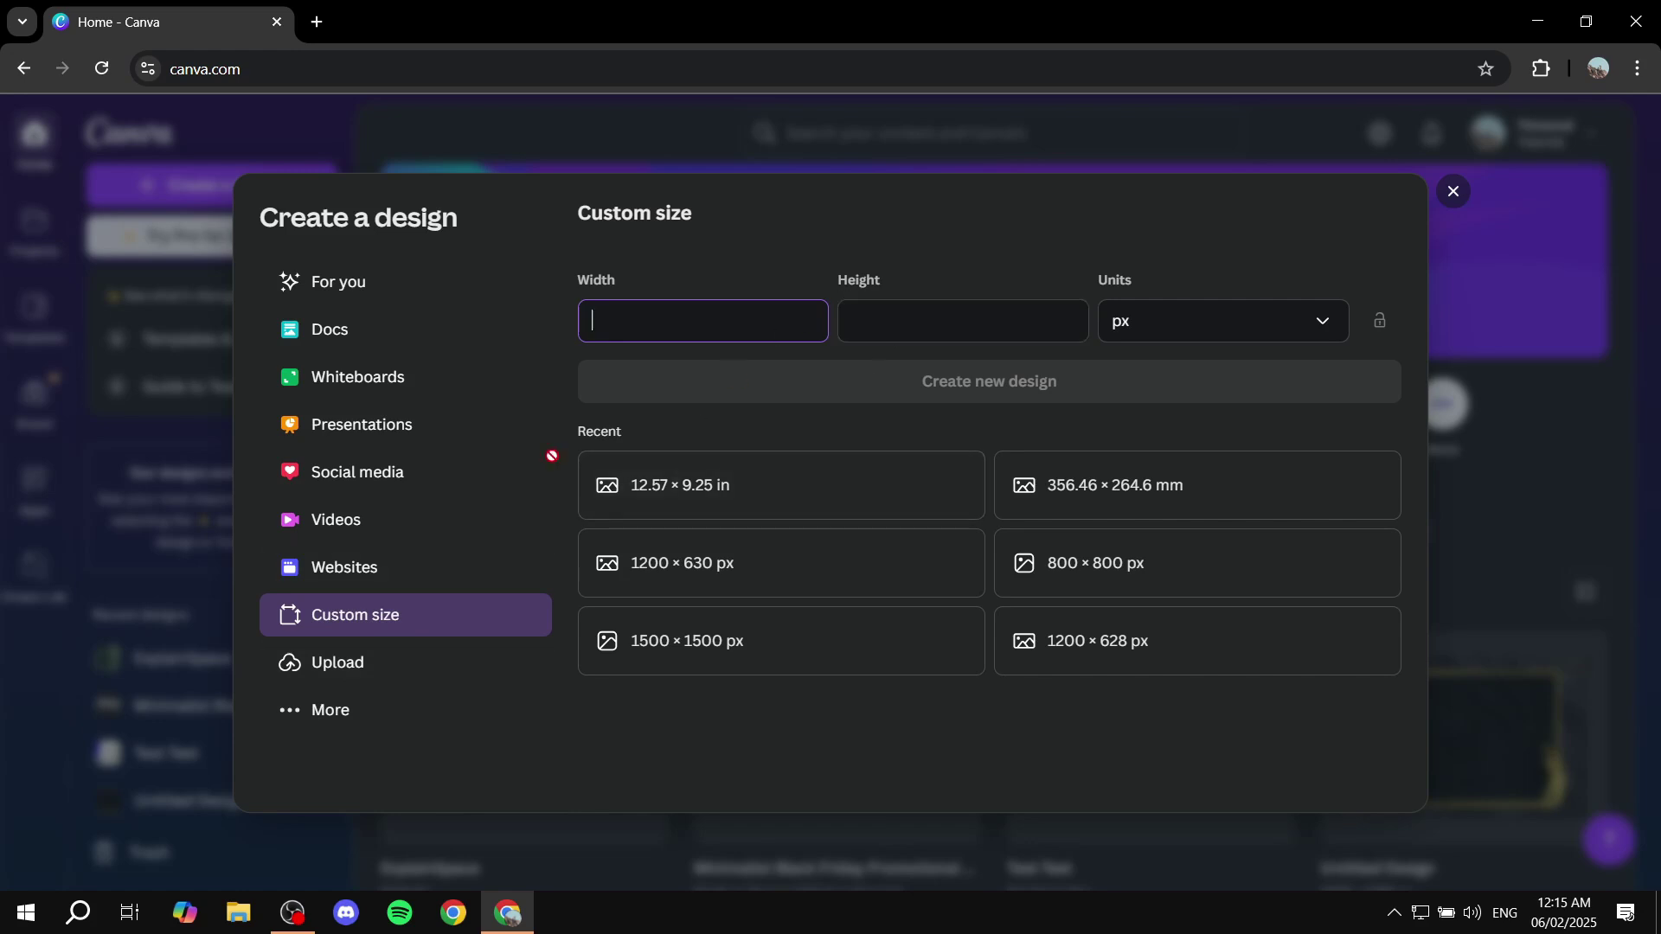
left_click(362, 717)
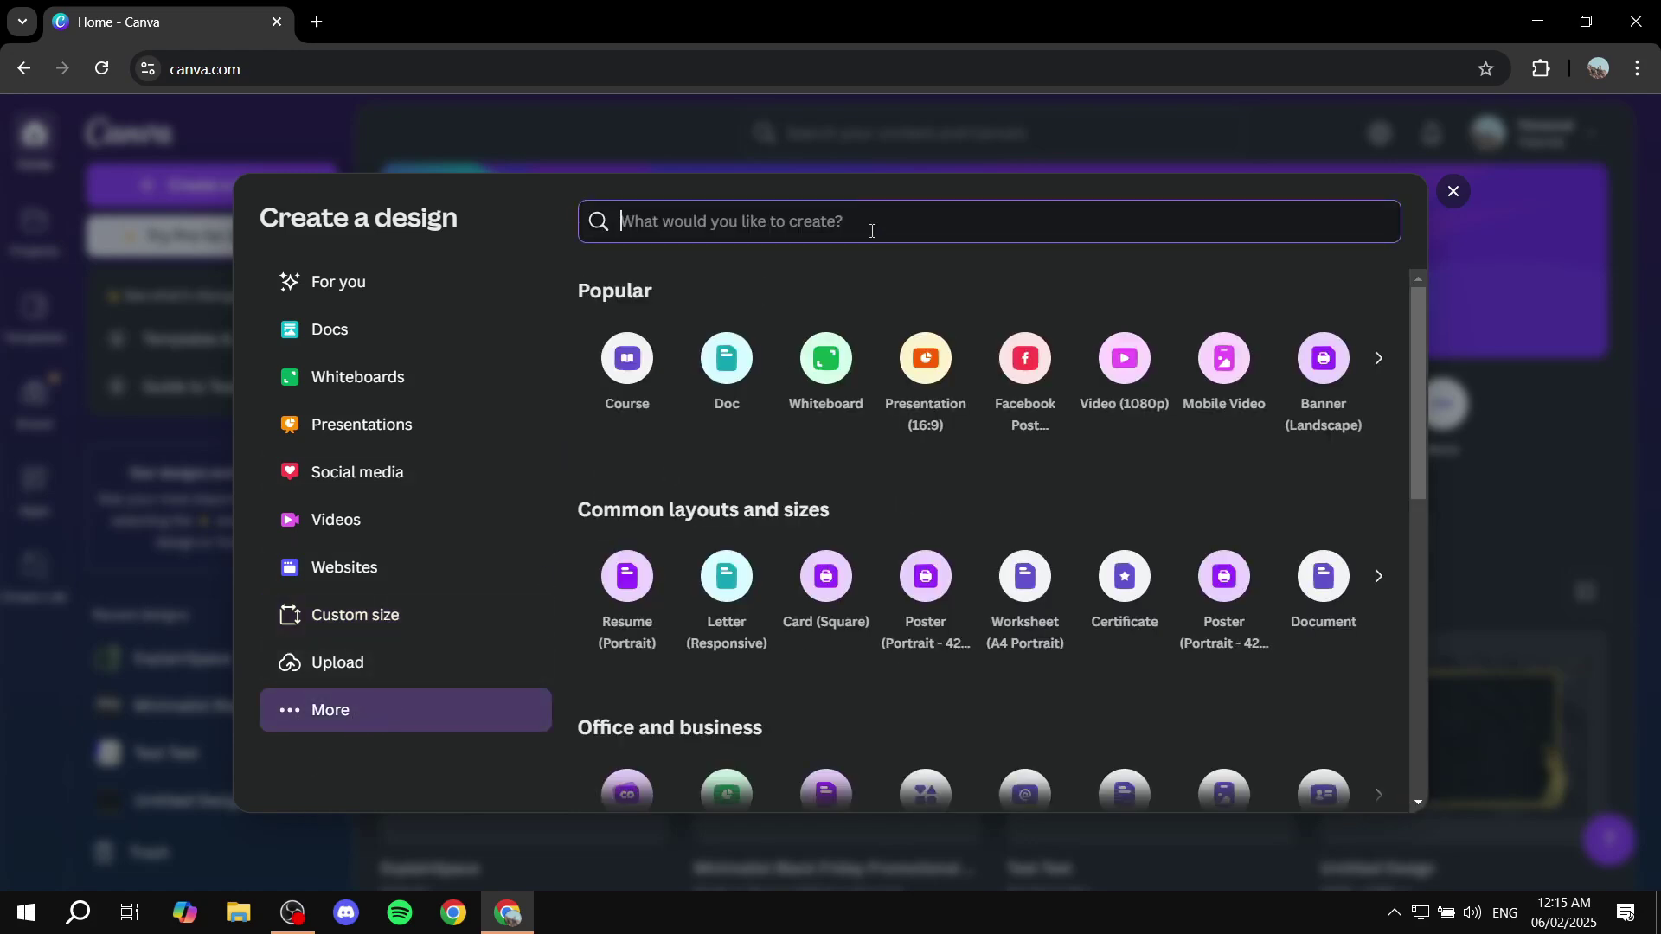
type("A4")
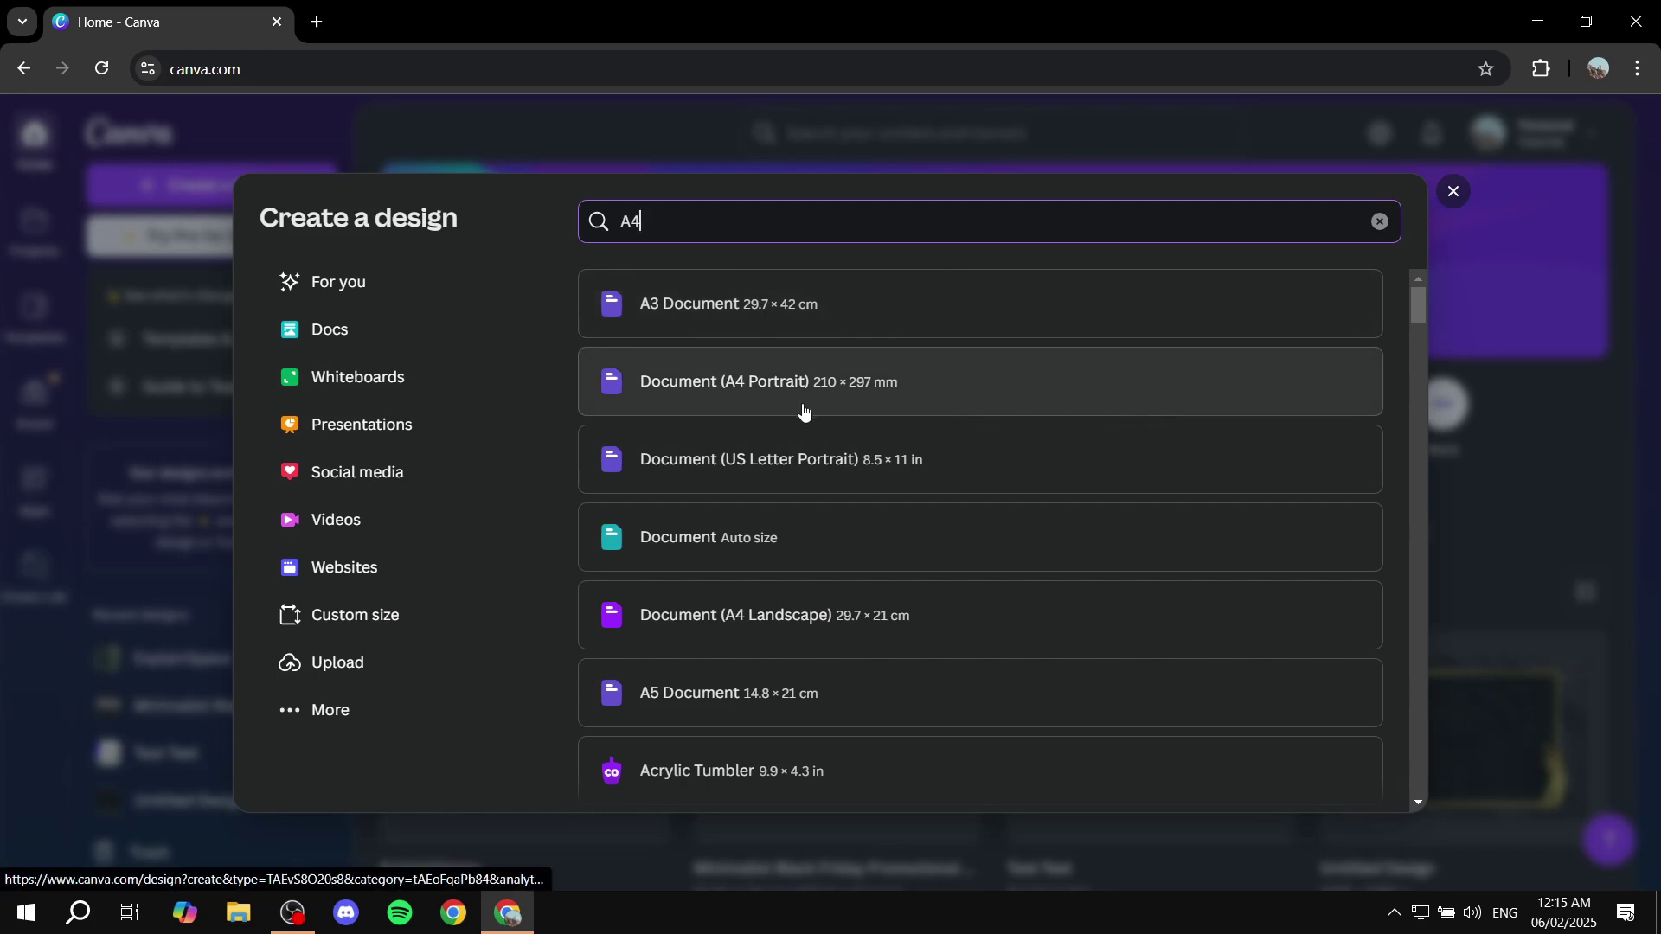
left_click(880, 380)
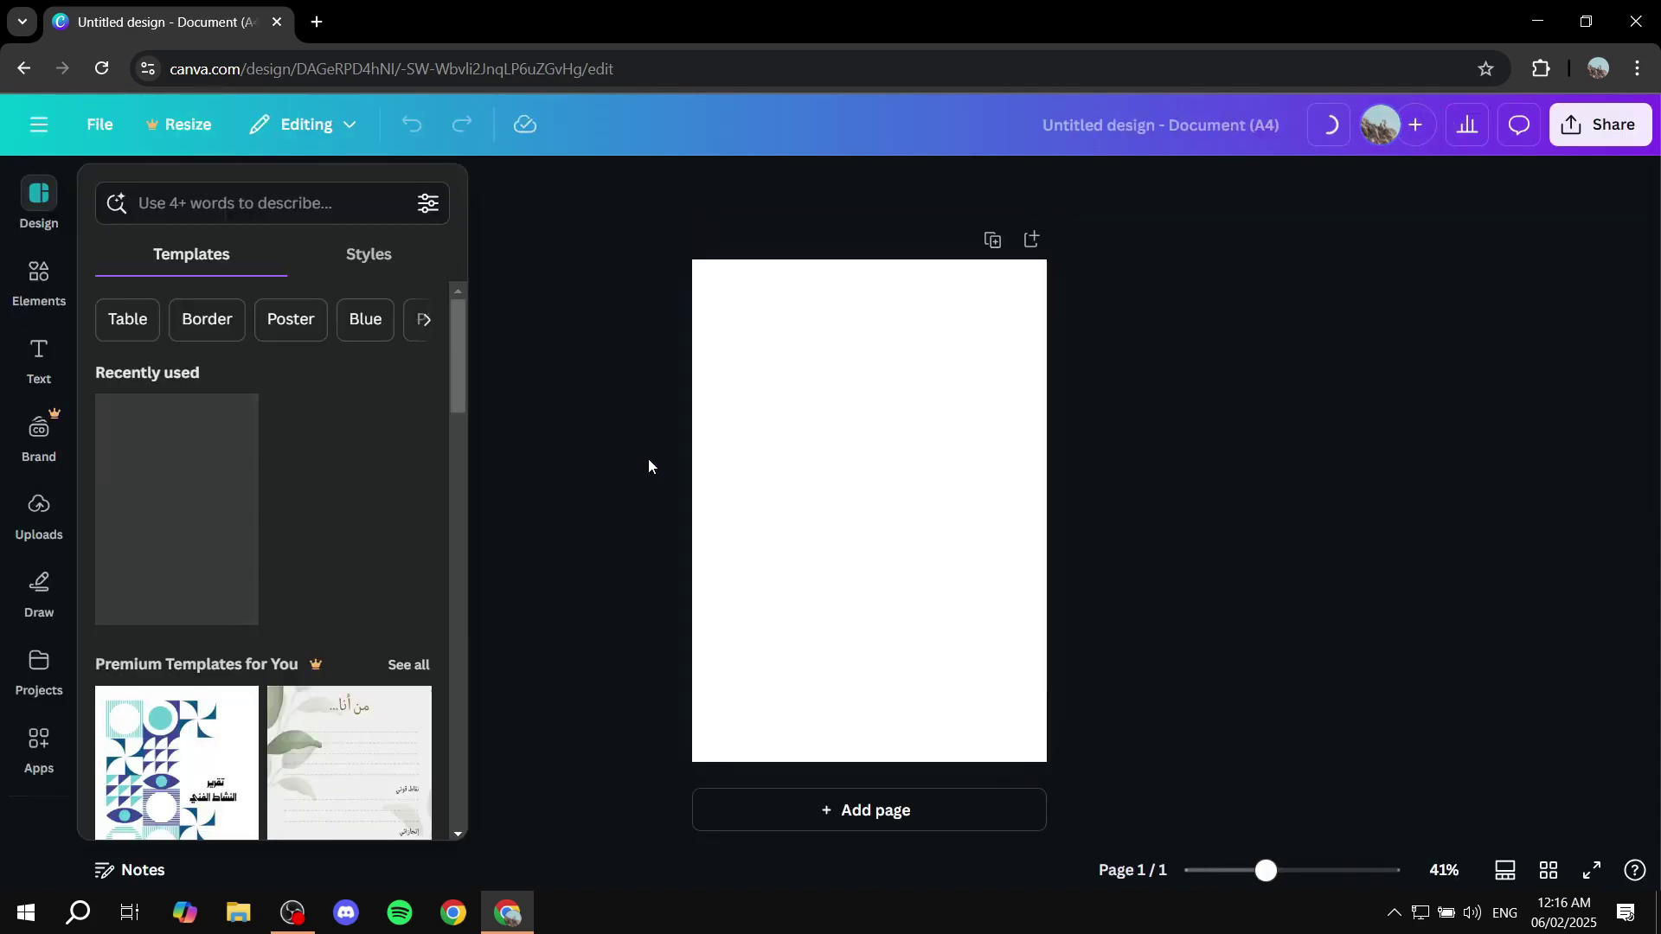
left_click(571, 463)
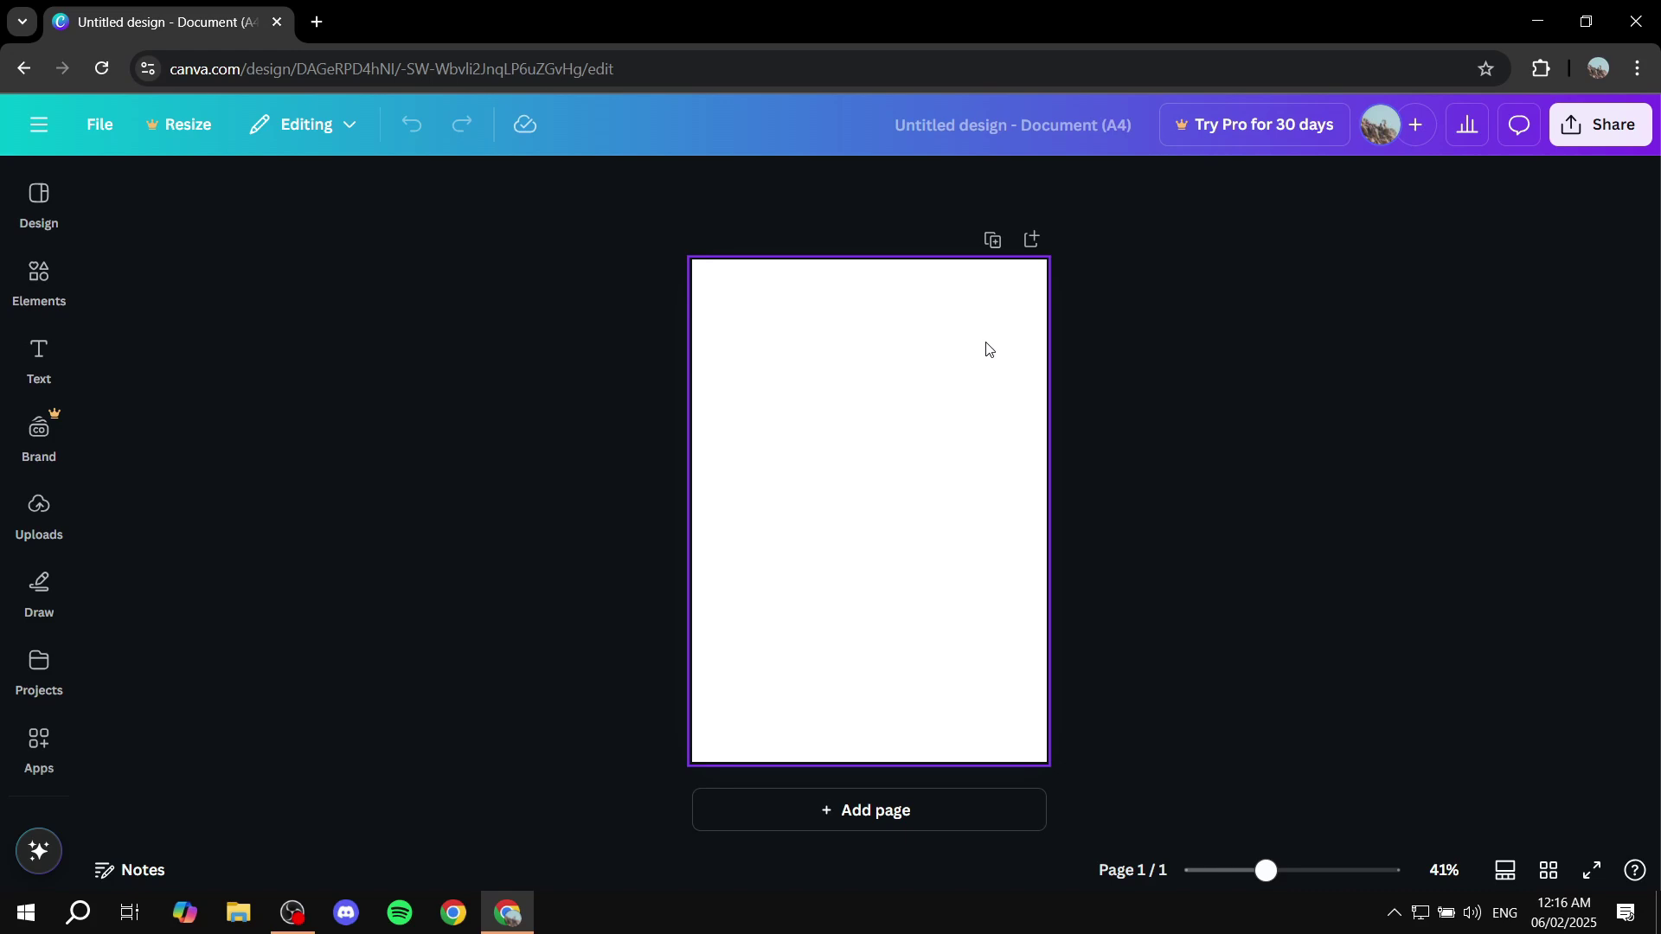
- Search the design templates for "Article"
left_click(1268, 872)
left_click_drag(1267, 872, 1277, 872)
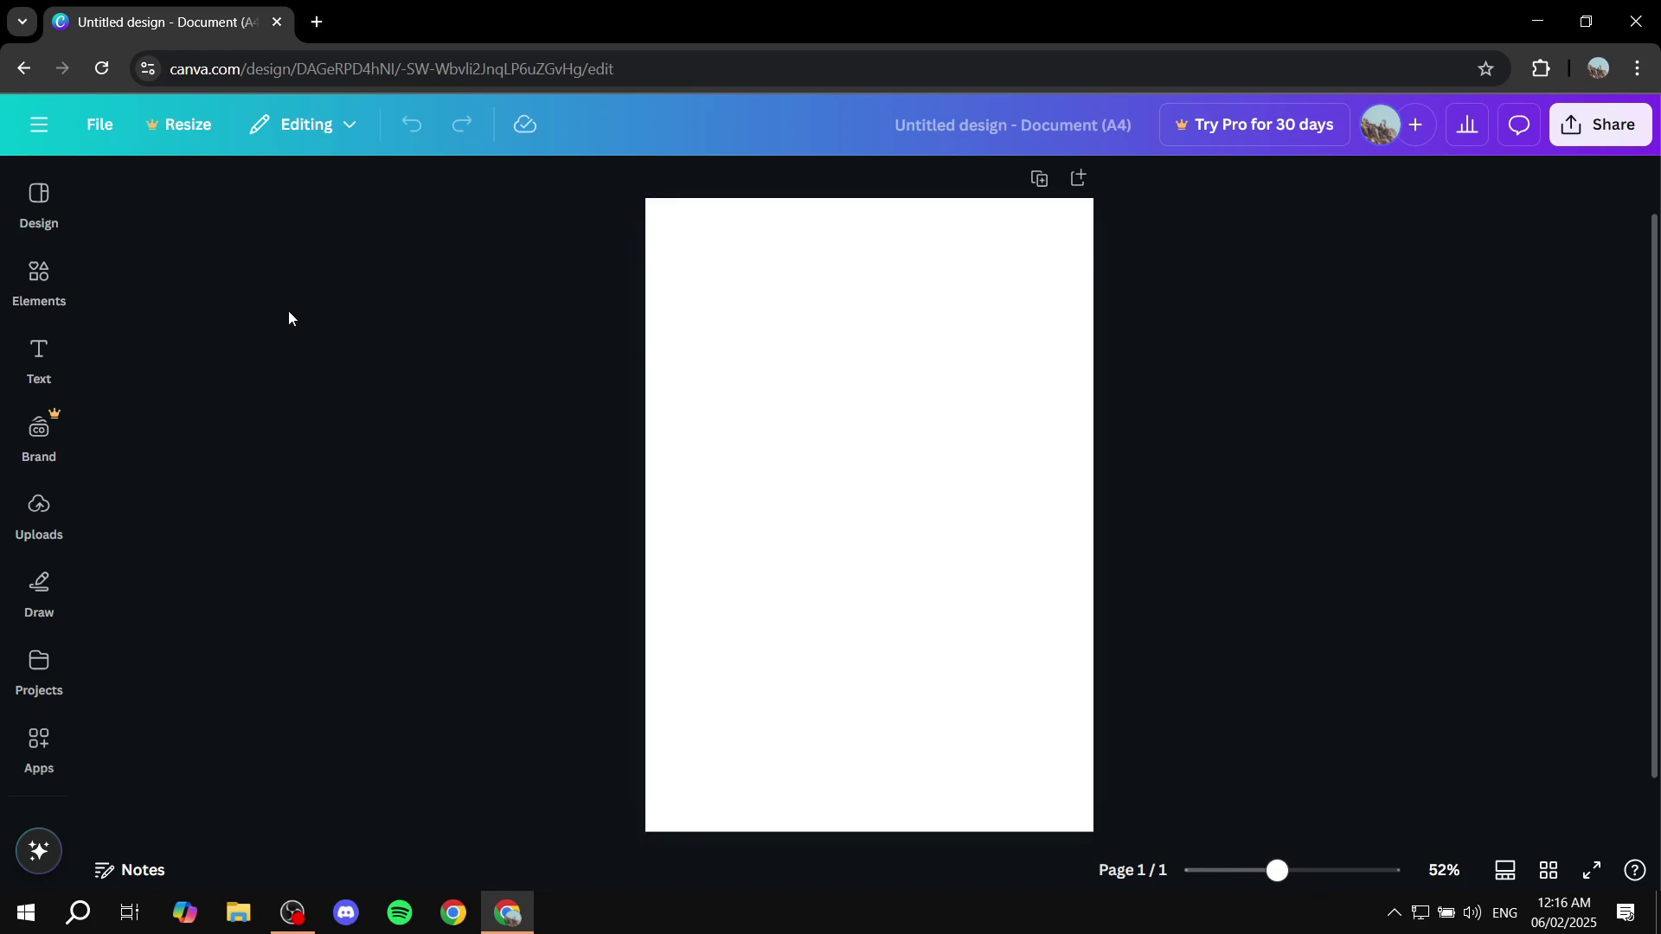
scroll(289, 314, "down", 1)
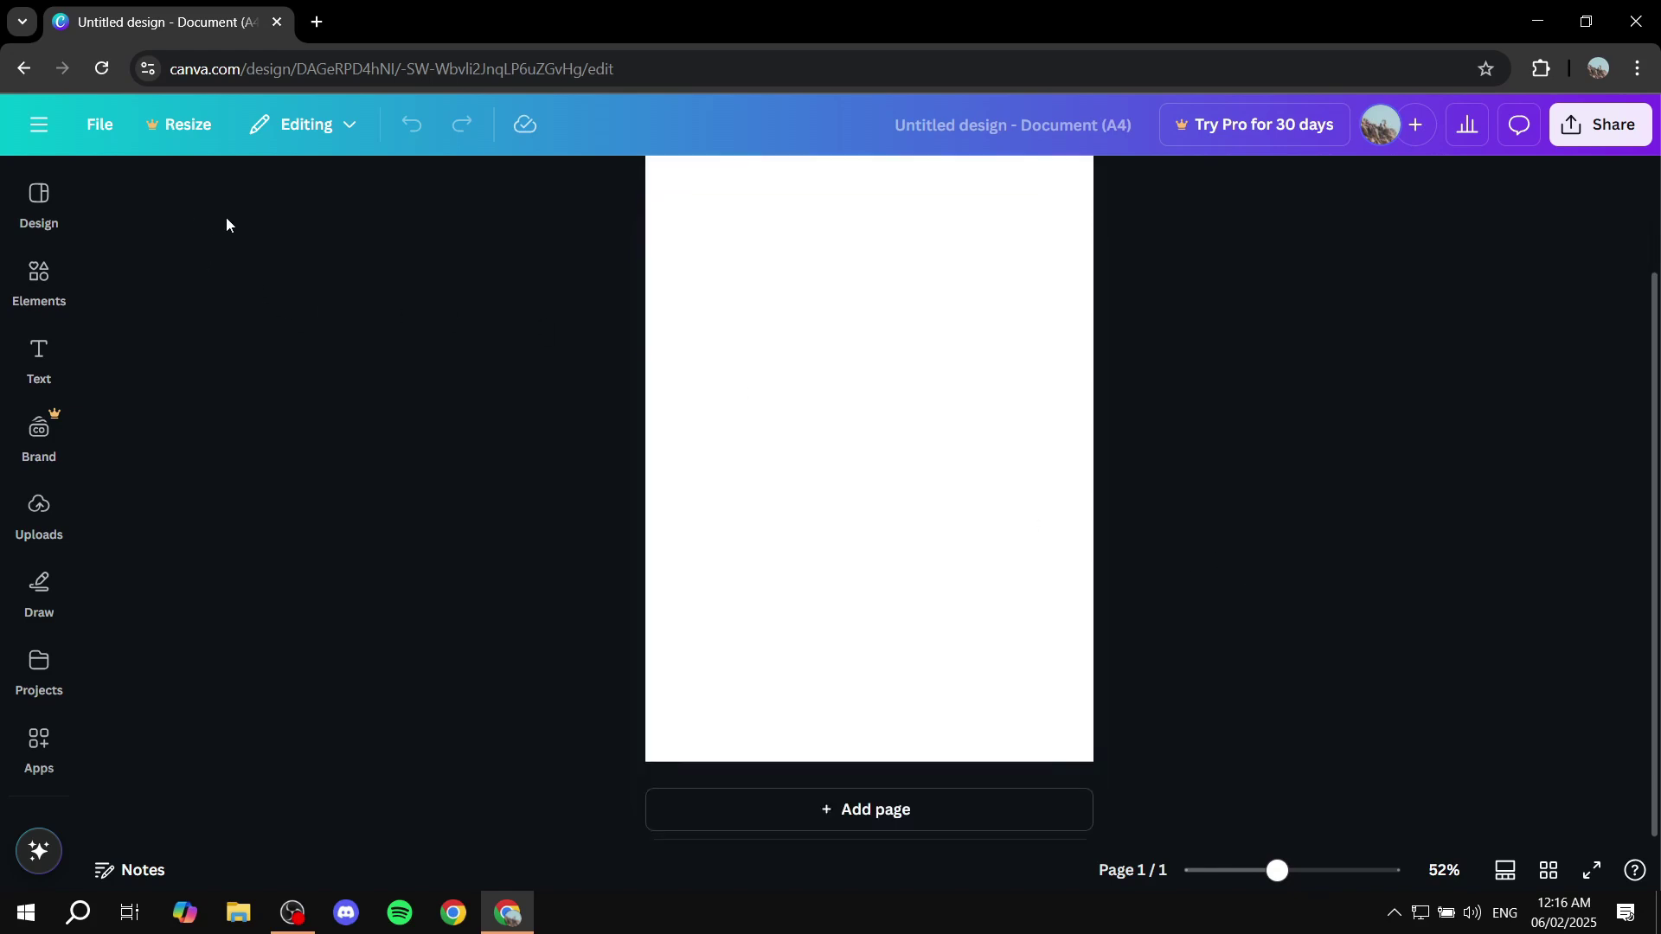
left_click(37, 202)
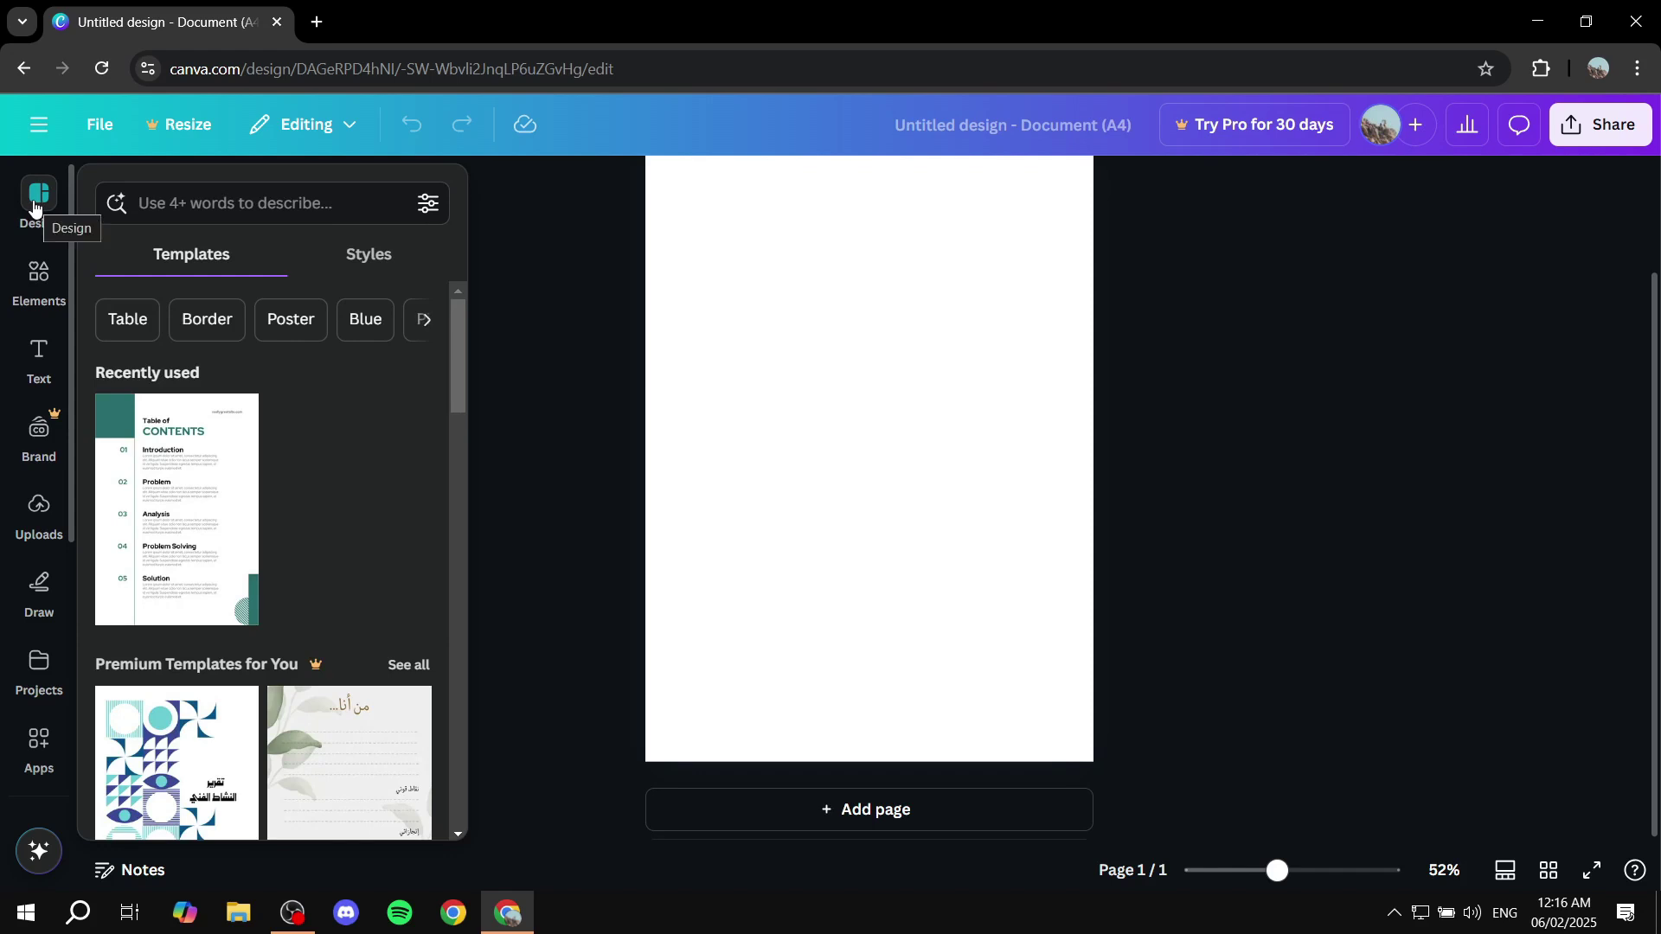
left_click(249, 188)
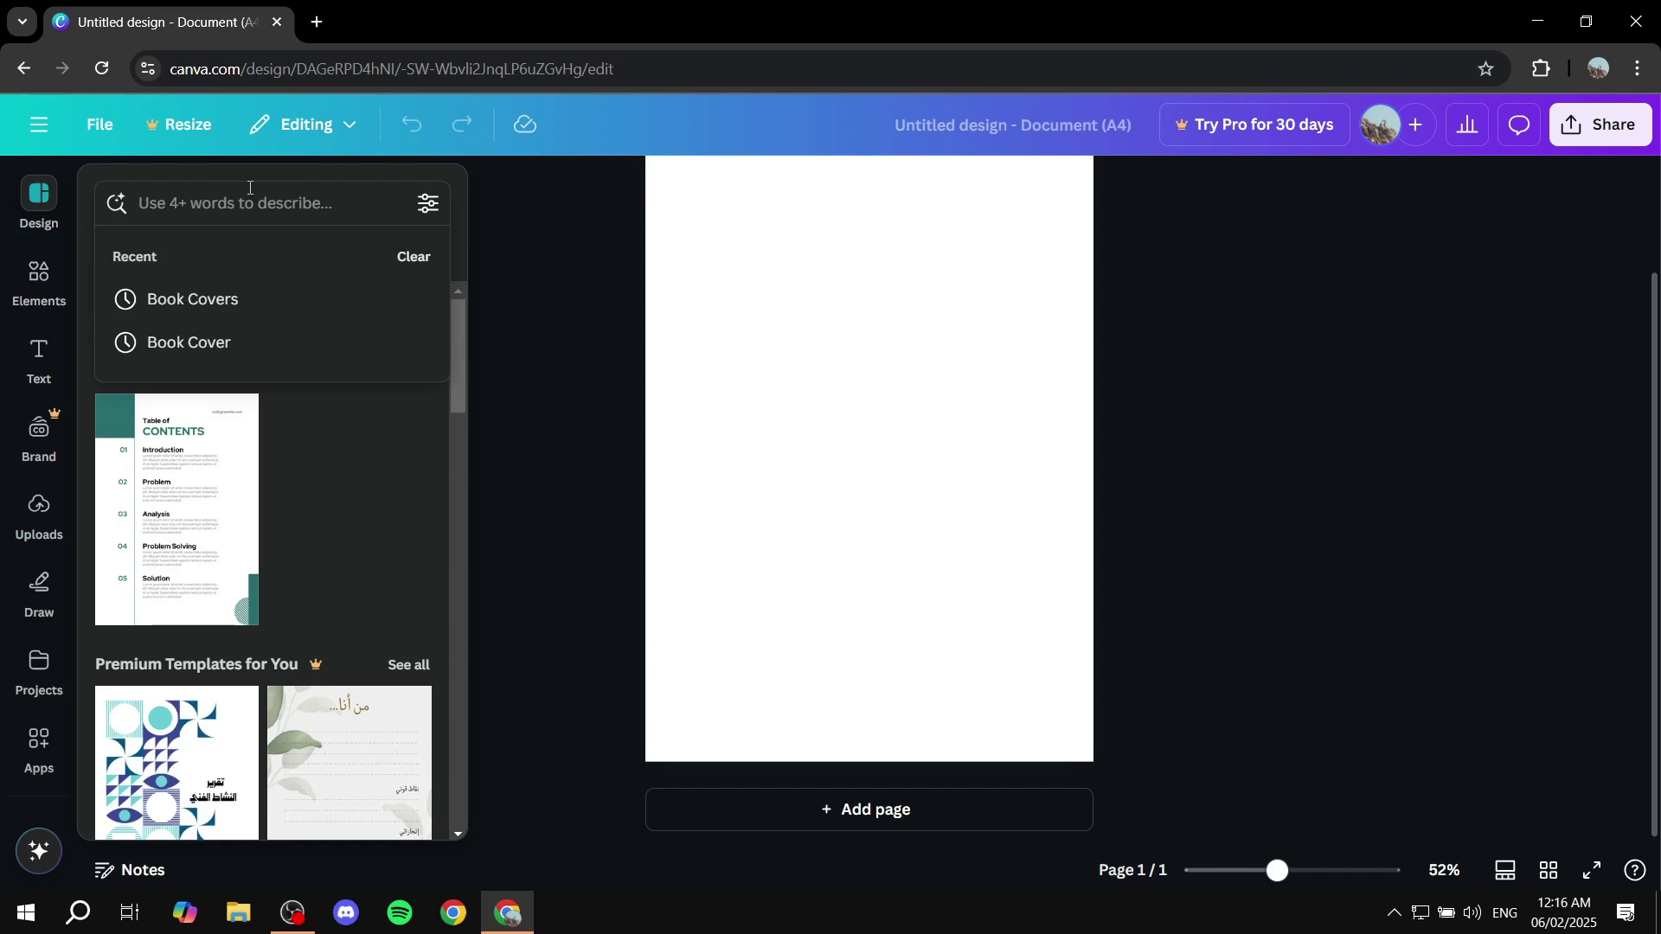
type("Article")
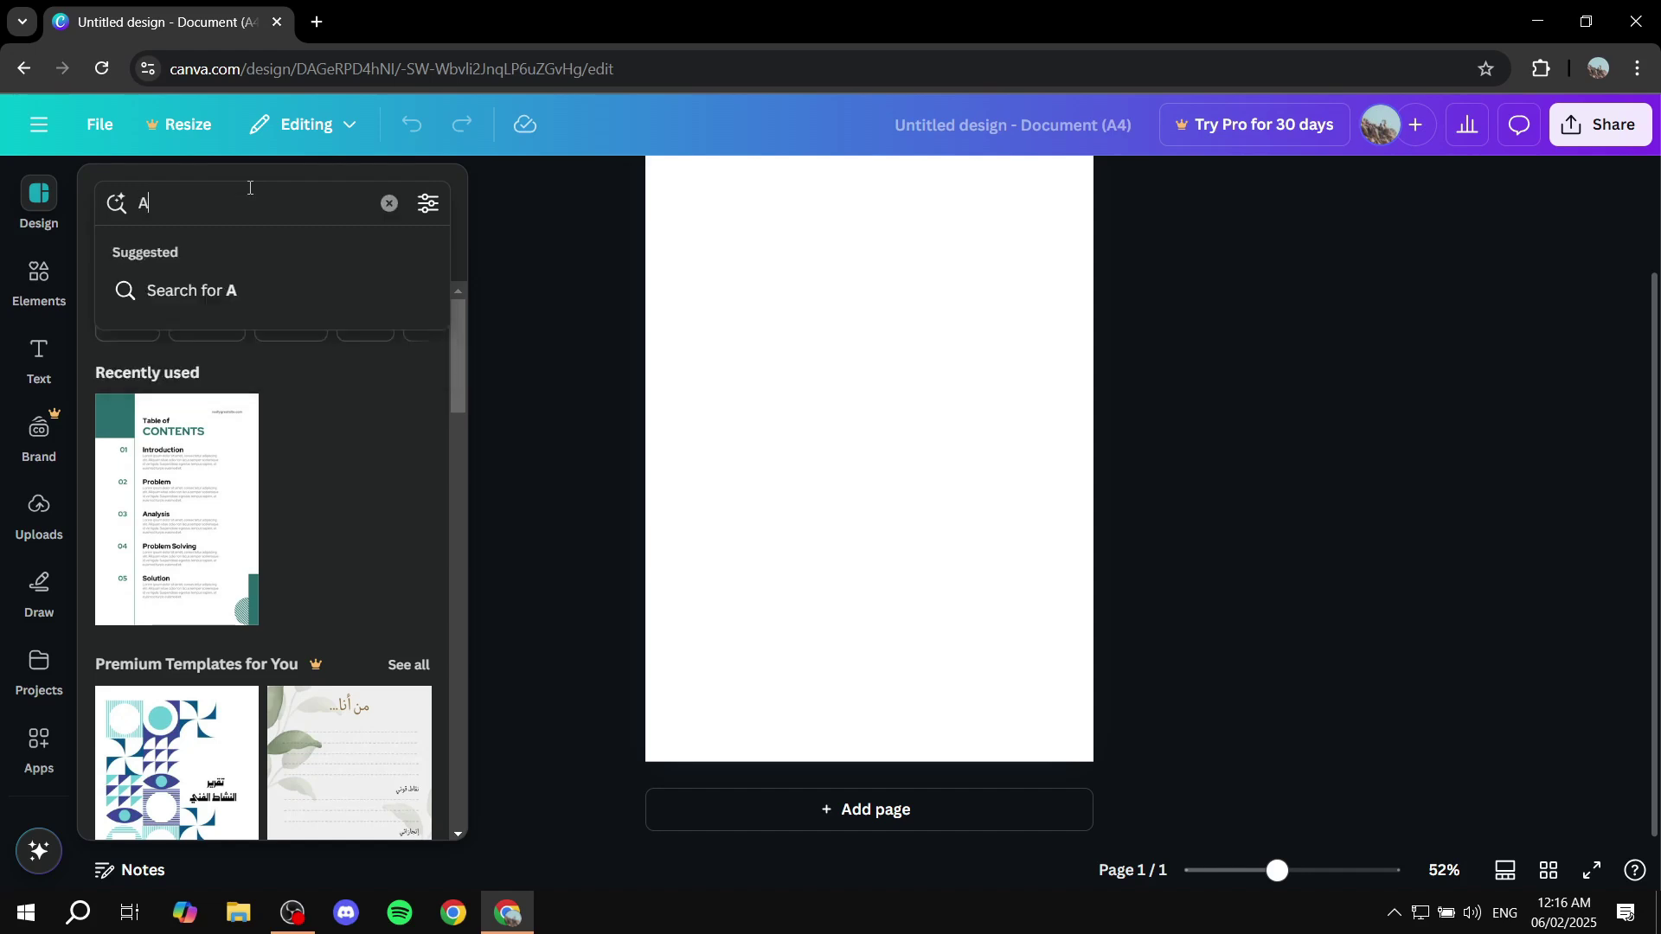
key("Return")
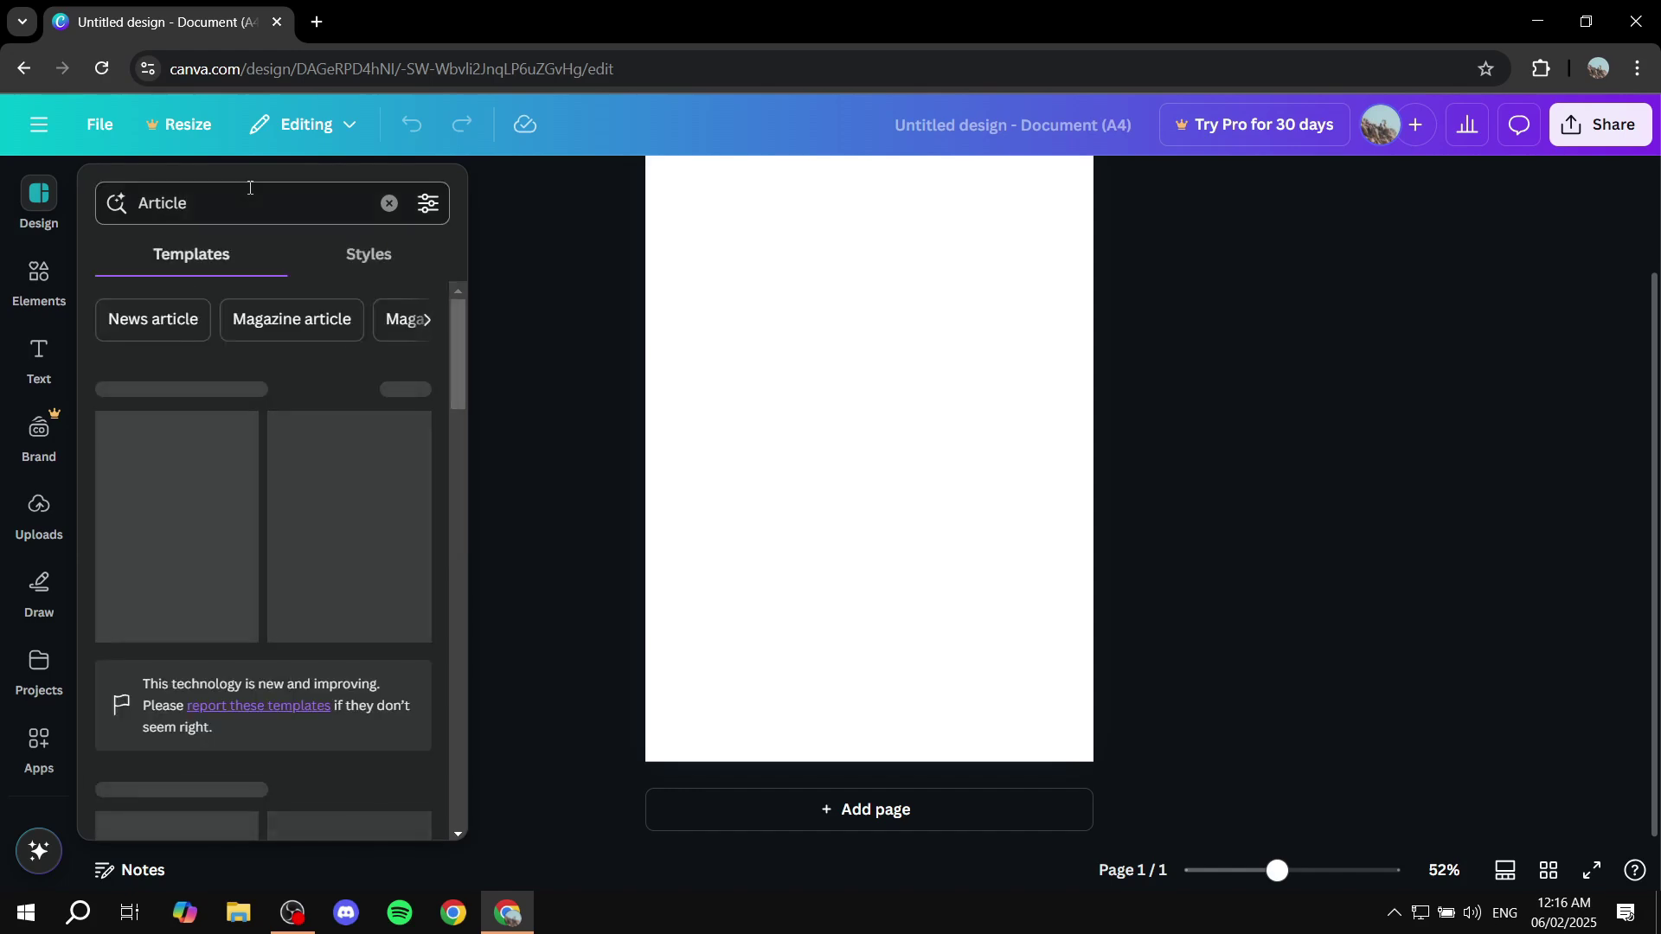
- Apply the Beige and Black Minimalist Article Page A4 Document template, headed "A JOURNEY Through Time", to the blank page
scroll(324, 374, "down", 4)
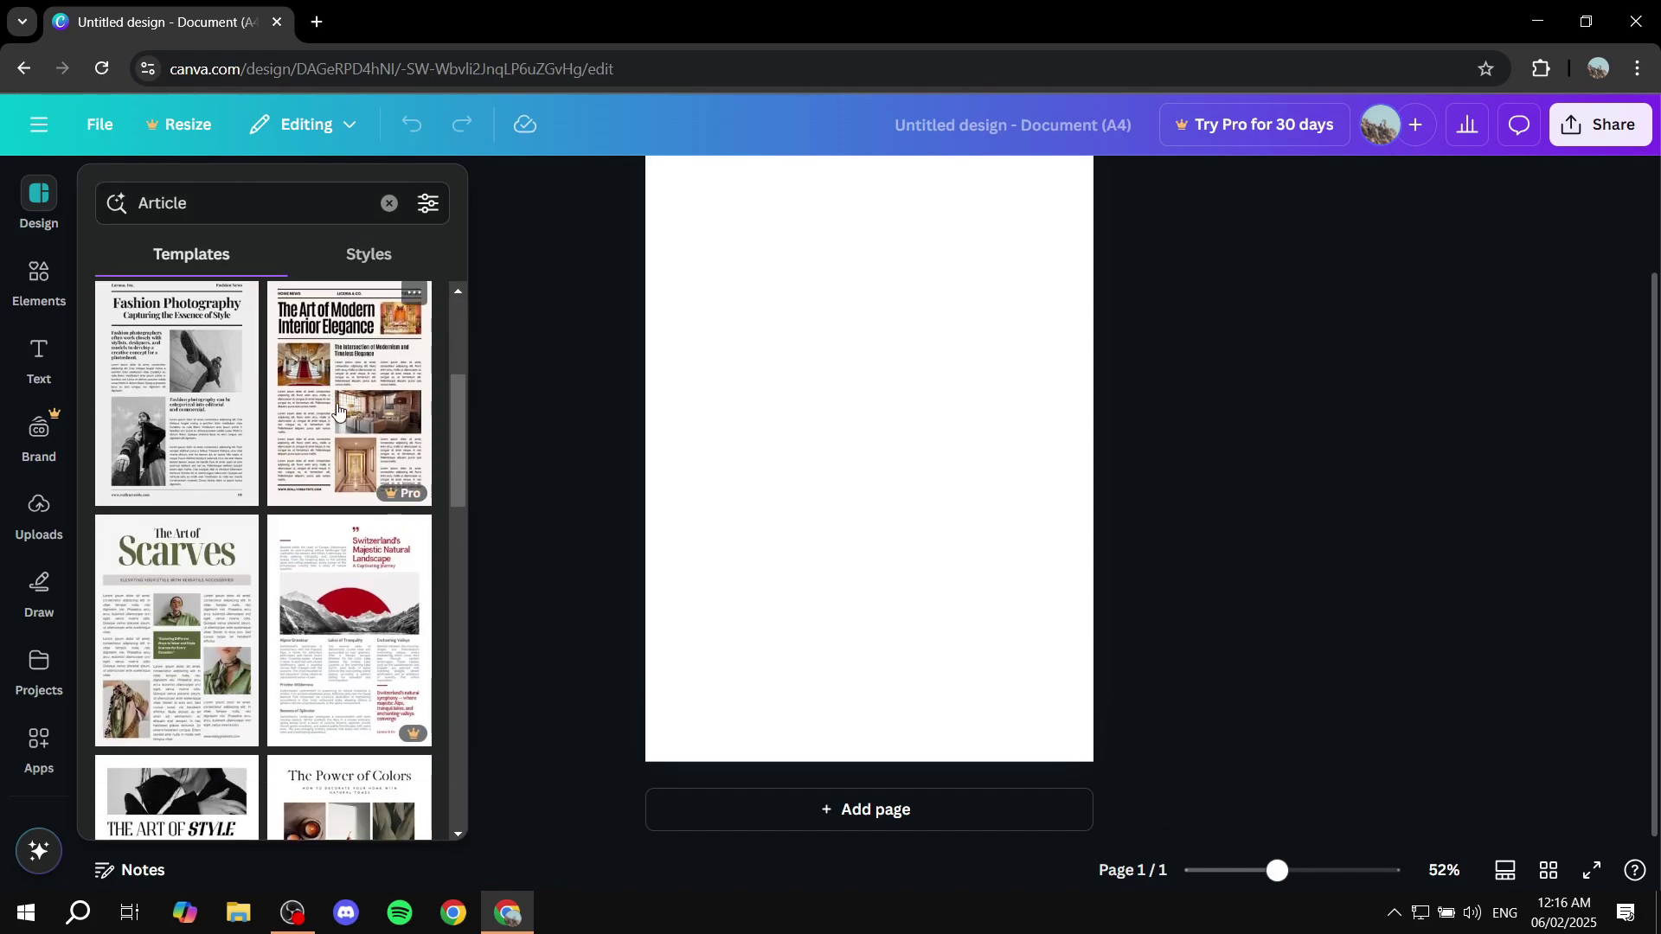
scroll(343, 430, "down", 1)
scroll(342, 431, "down", 2)
scroll(383, 438, "down", 1)
scroll(391, 437, "up", 1)
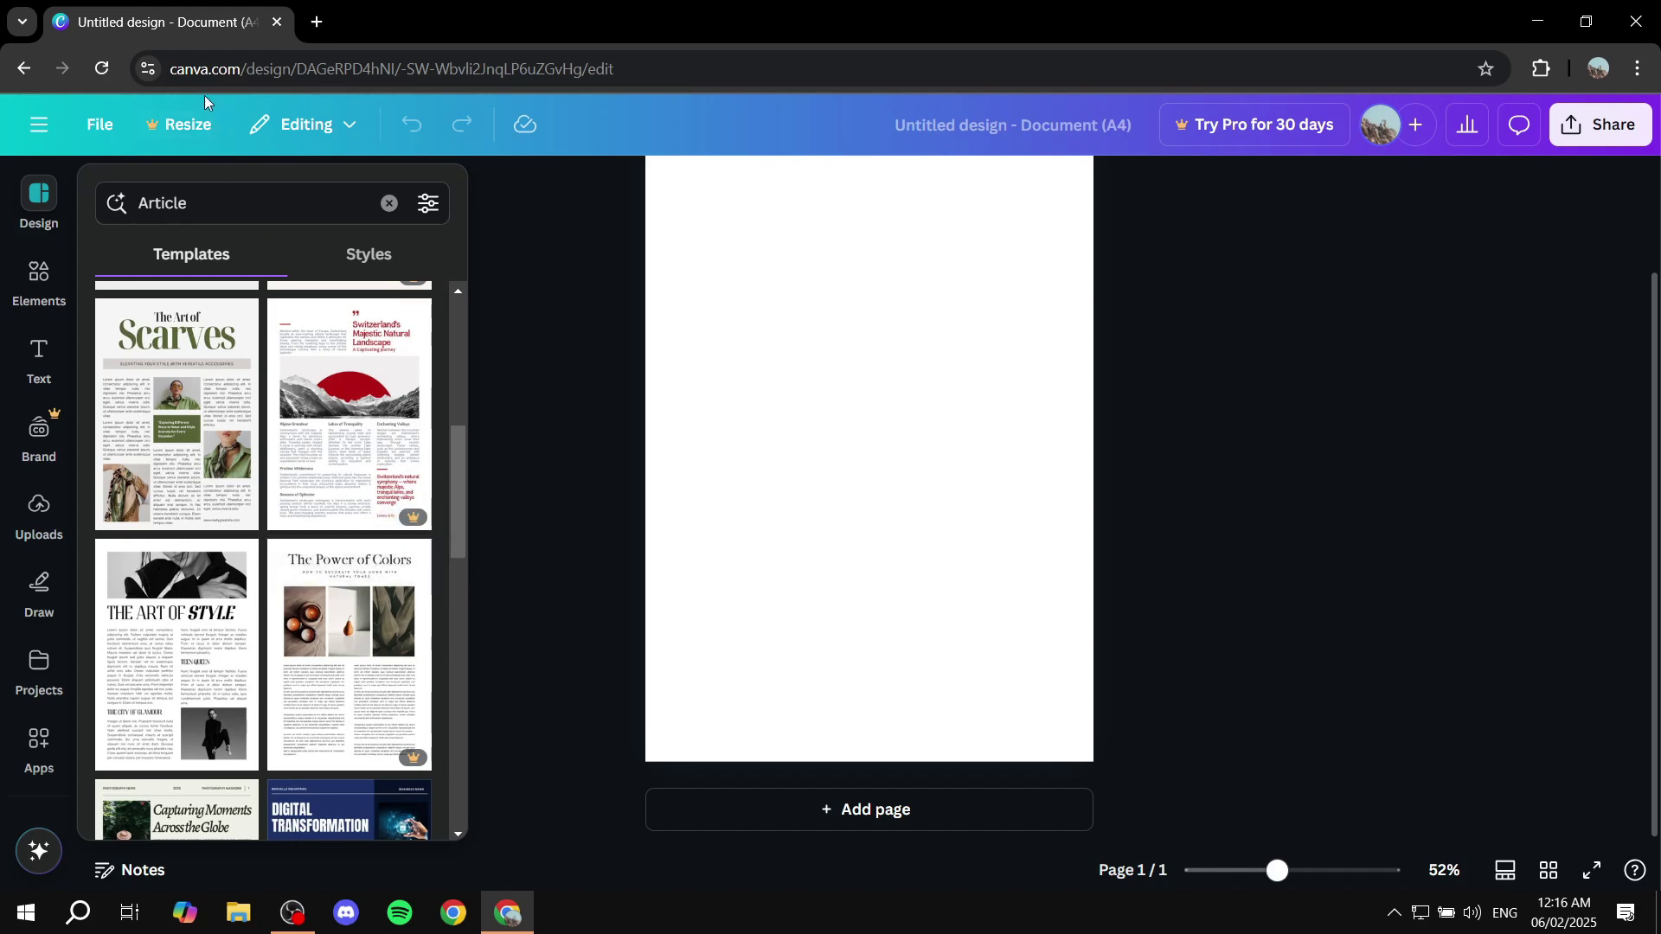
key("Escape")
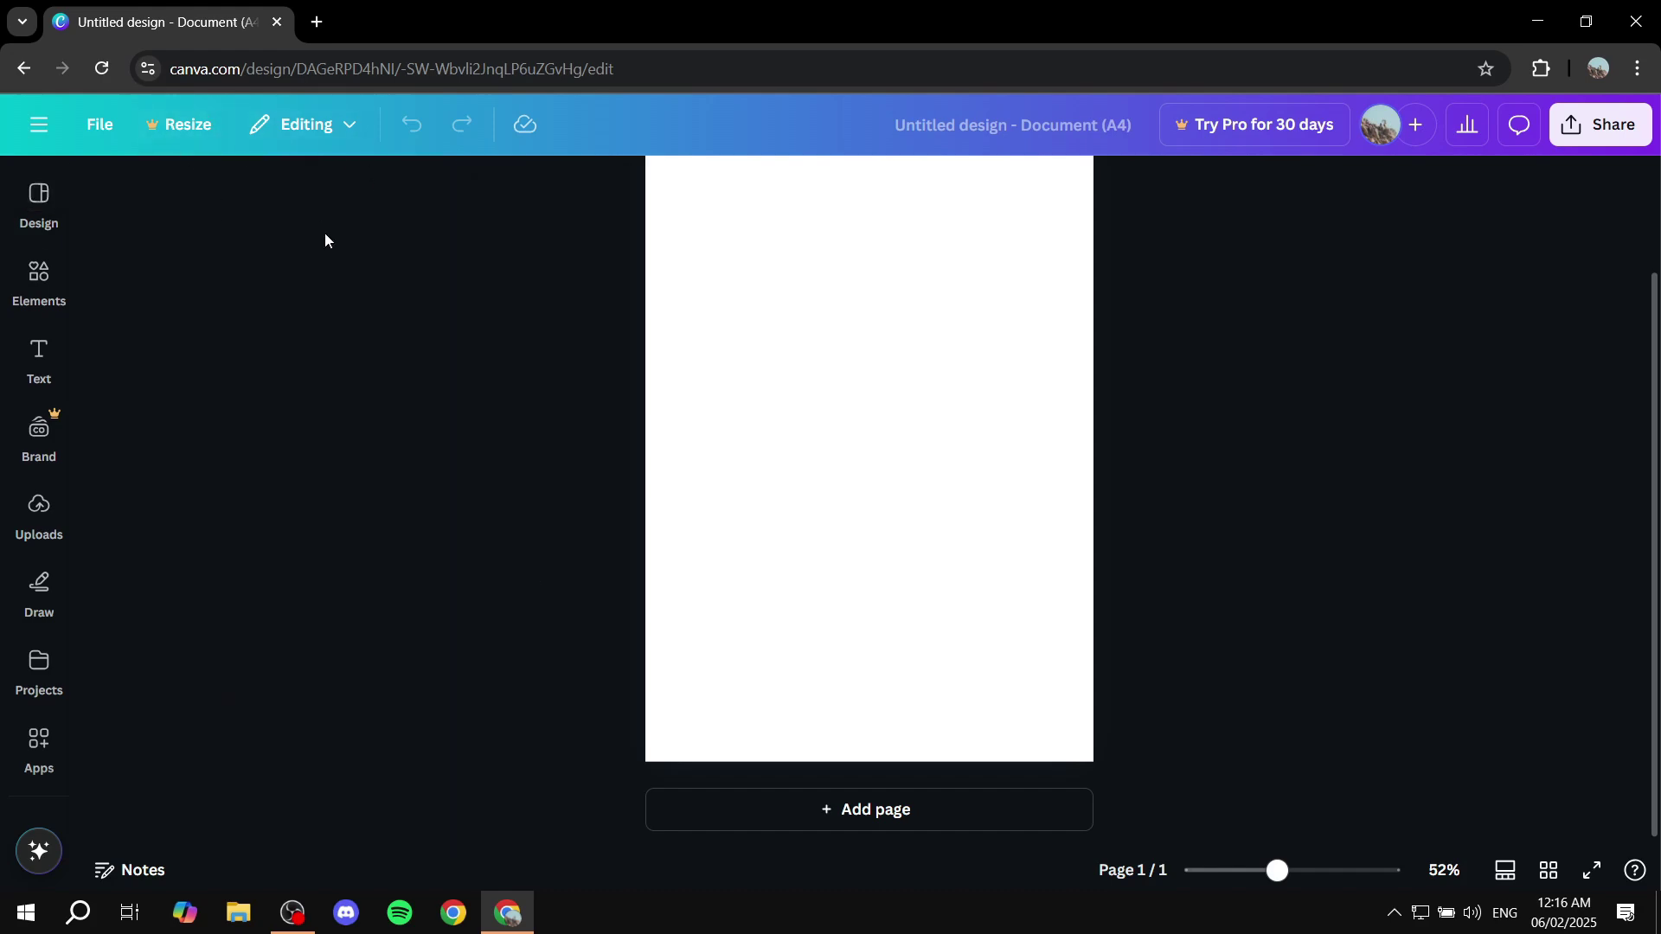
left_click(39, 199)
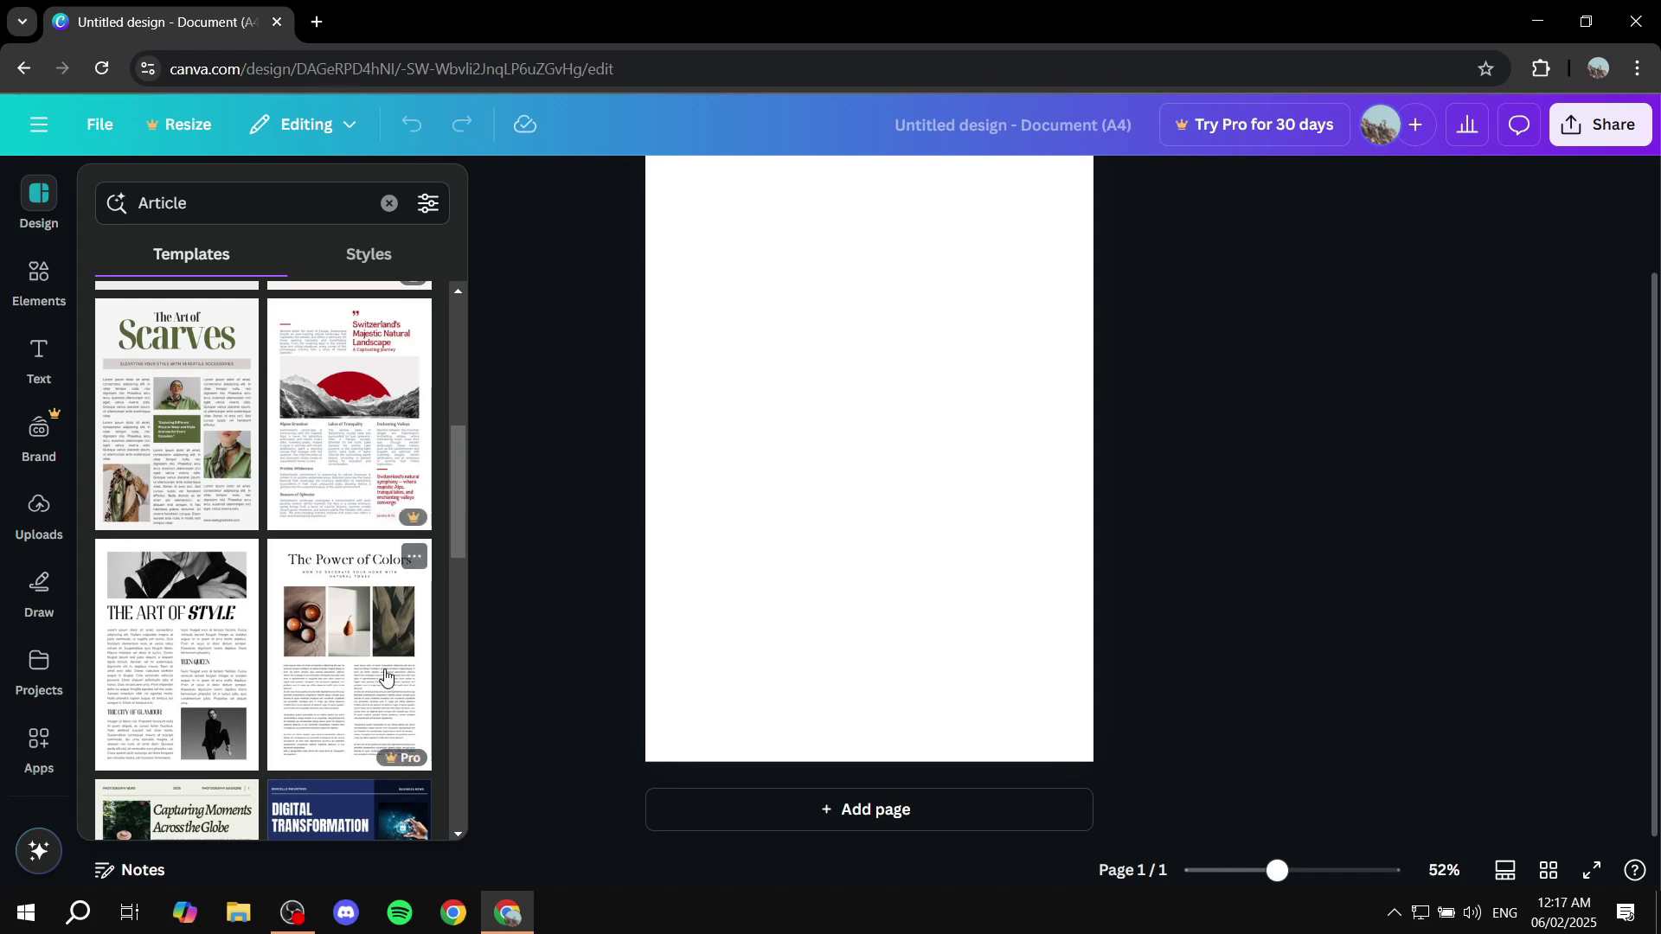
scroll(385, 678, "down", 5)
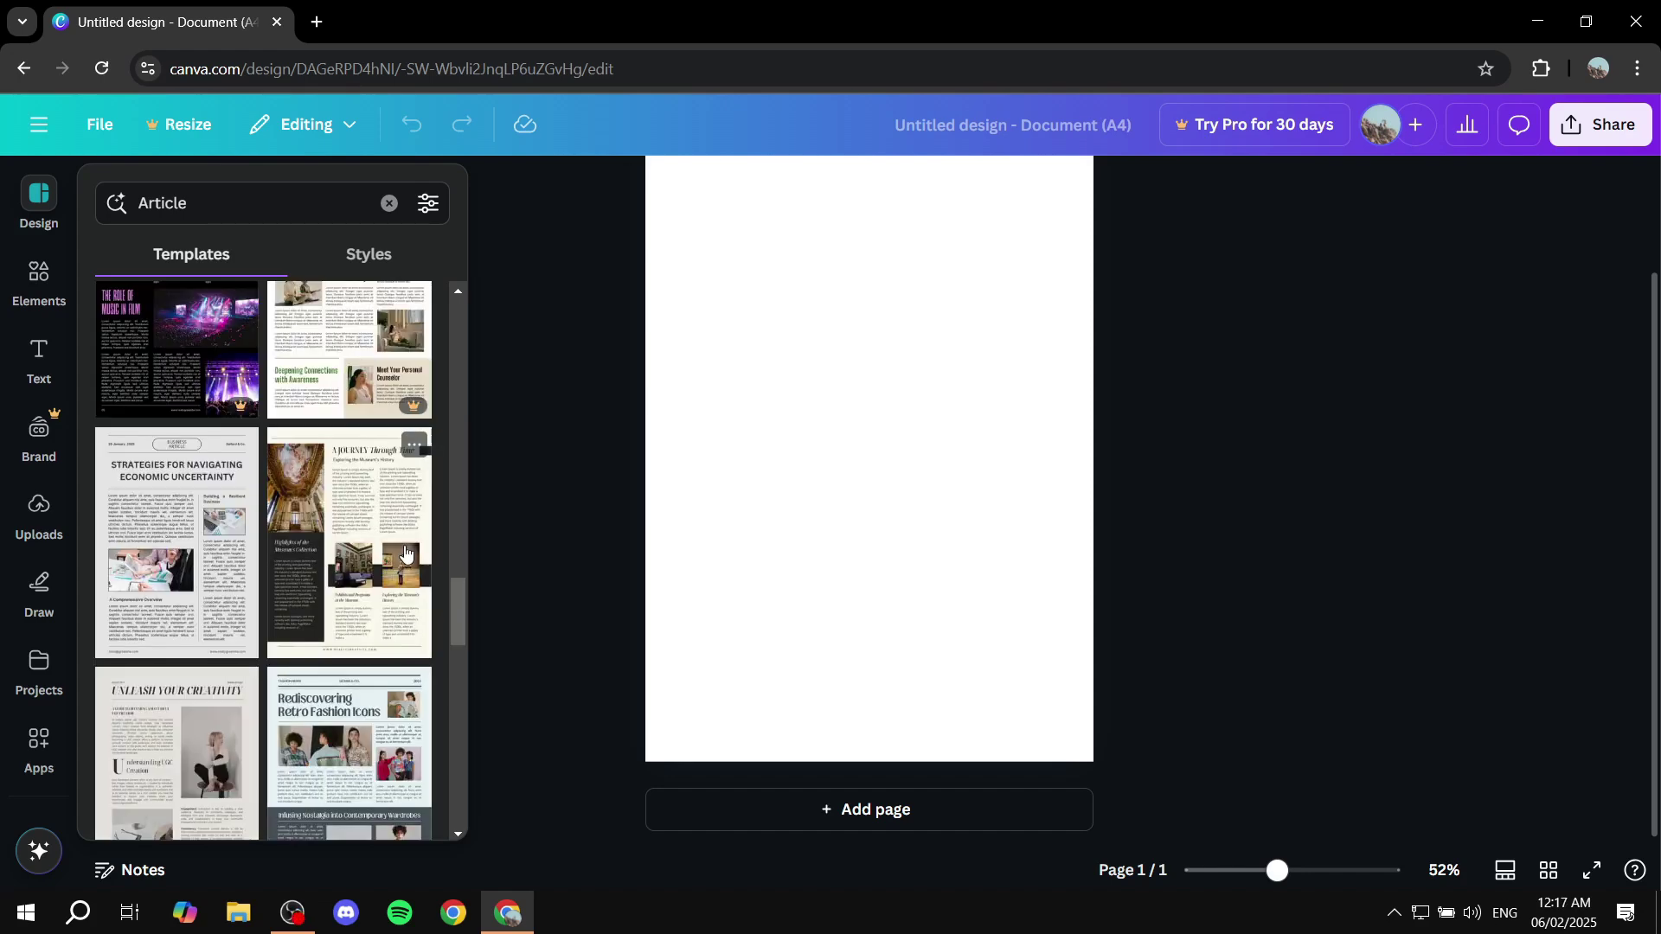
scroll(417, 547, "up", 1)
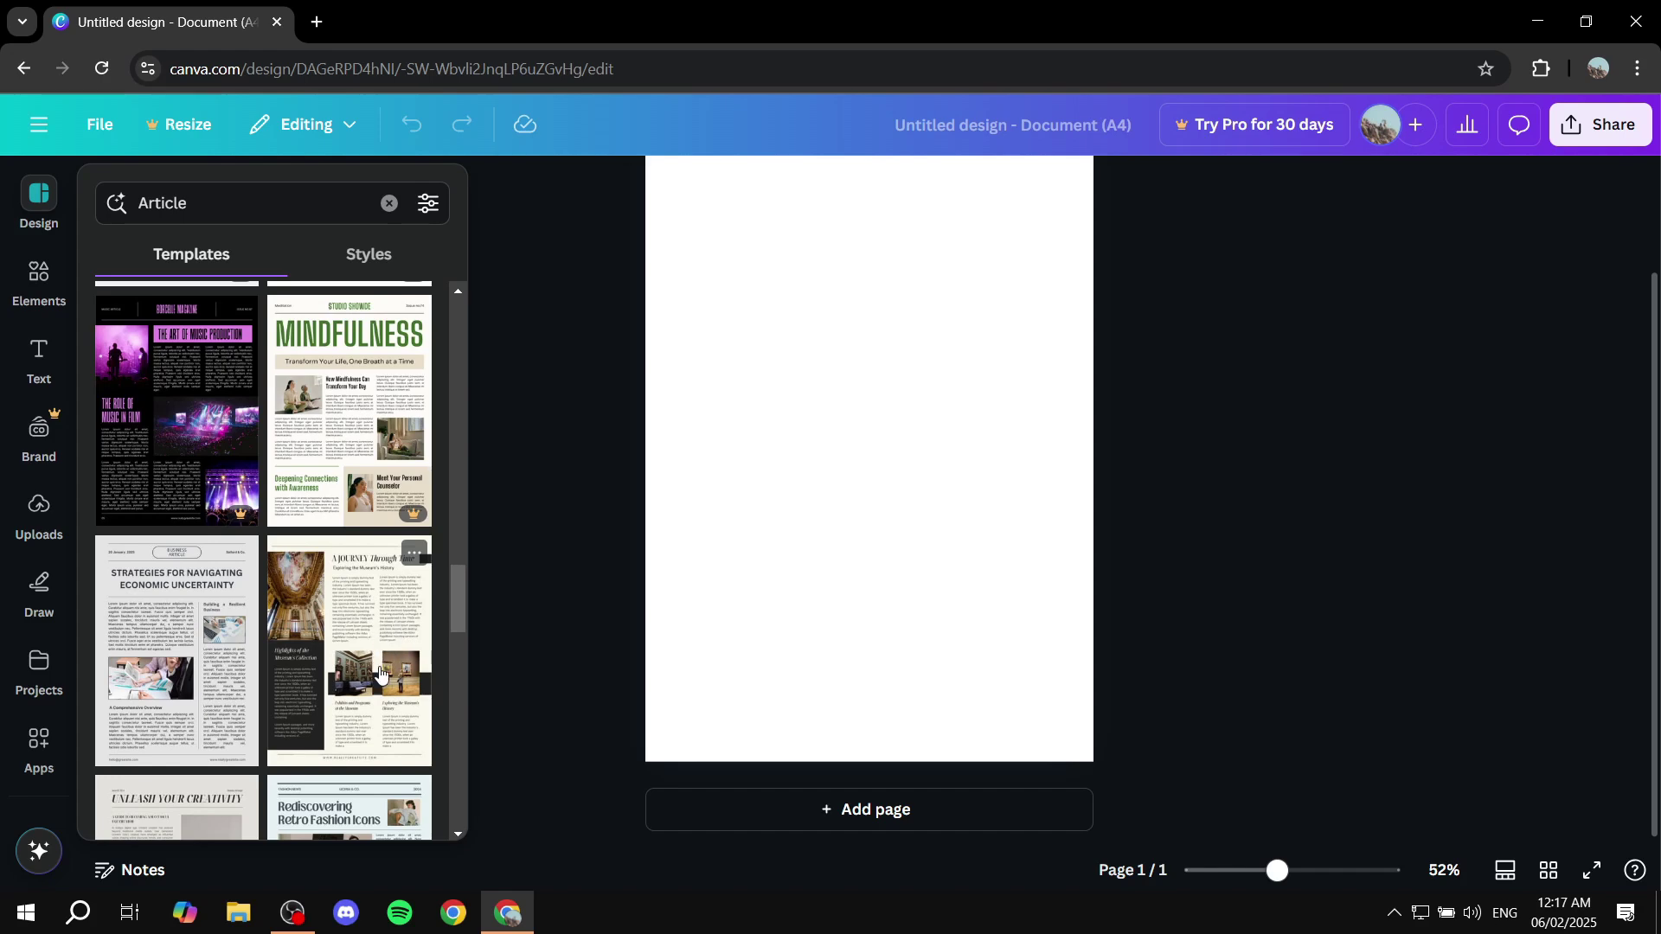
left_click(393, 668)
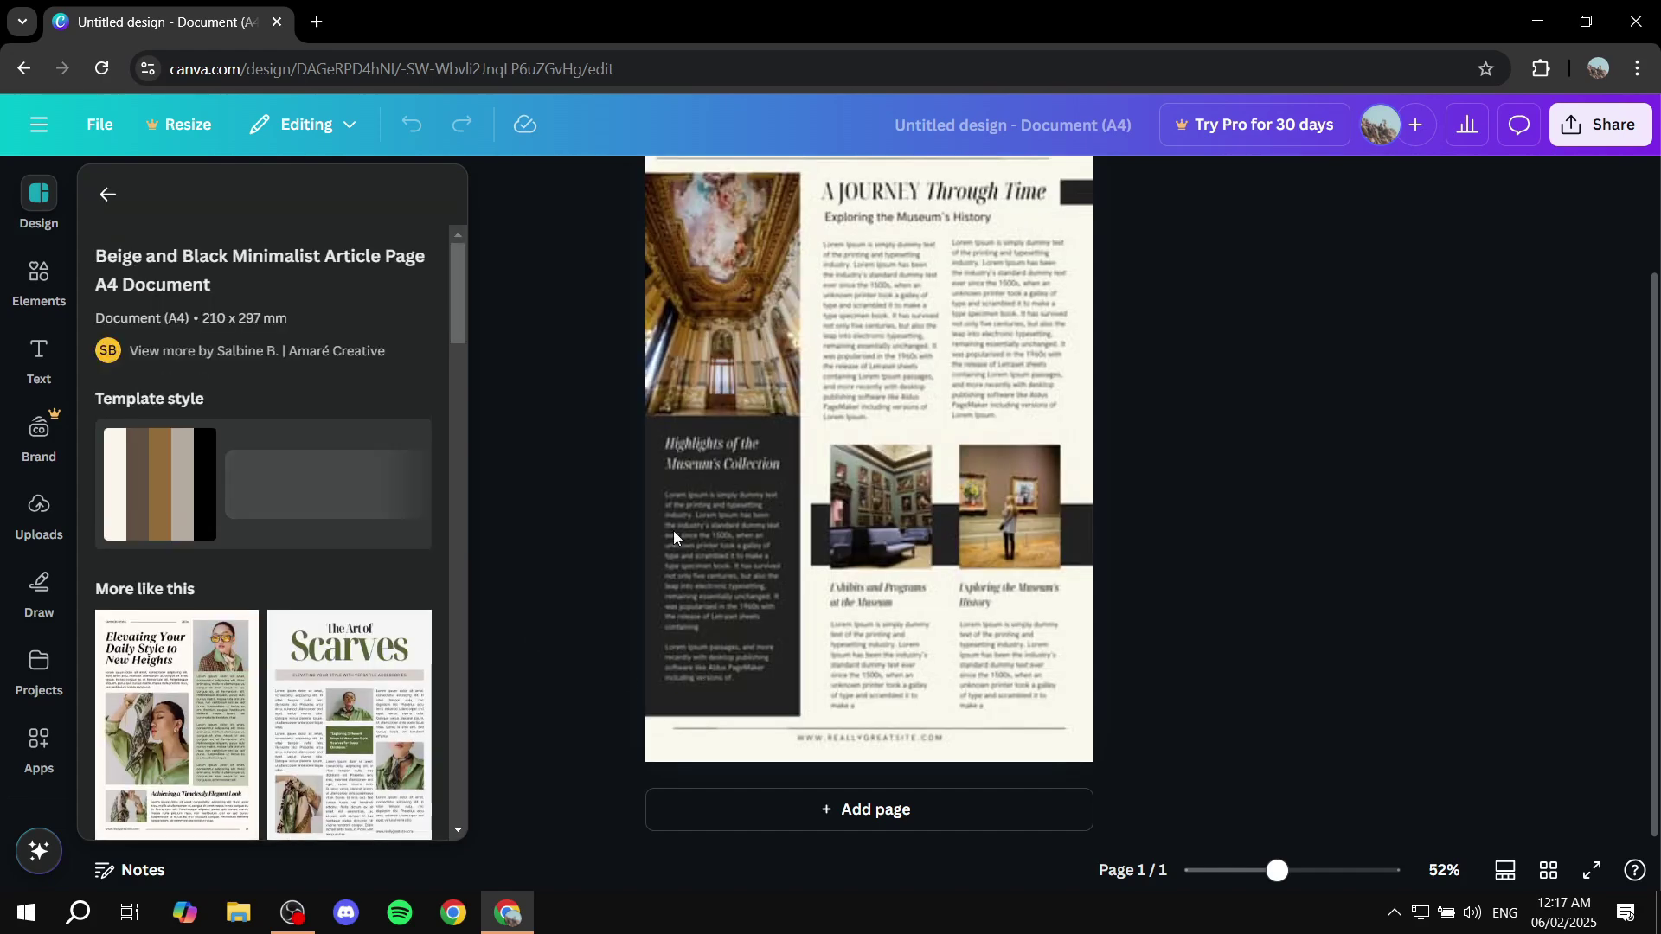
left_click(631, 585)
left_click(1077, 432)
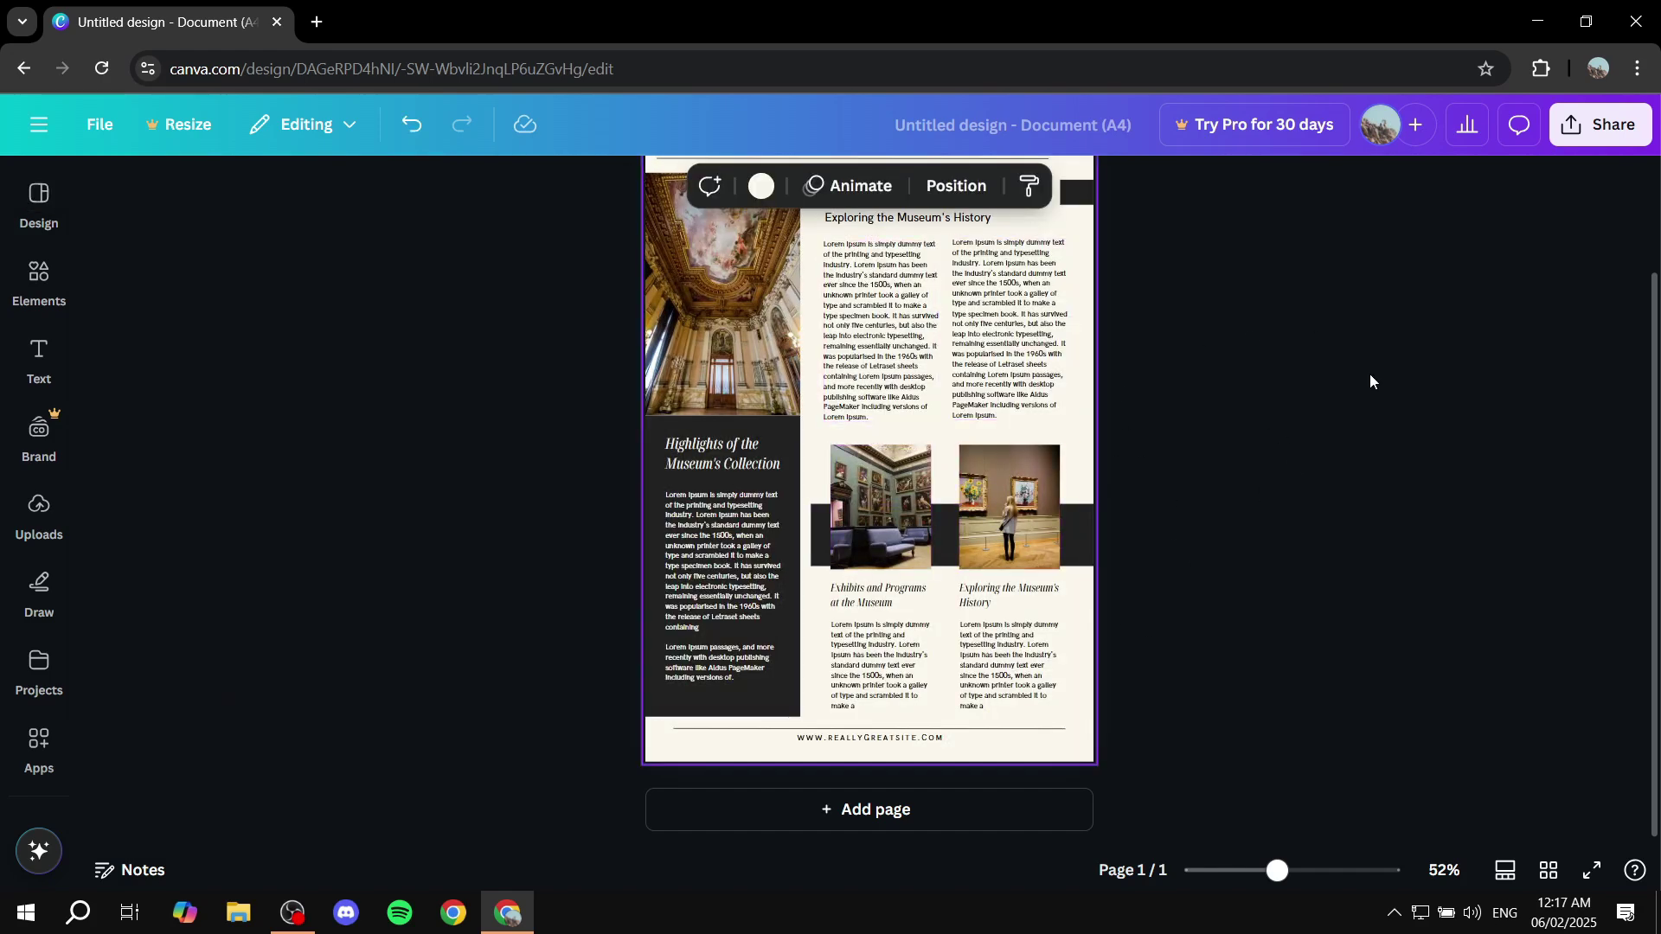
- Replace the large ceiling photo above "Highlights of the Museum's Collection" with the dark purple image from the uploads
scroll(1364, 431, "up", 2)
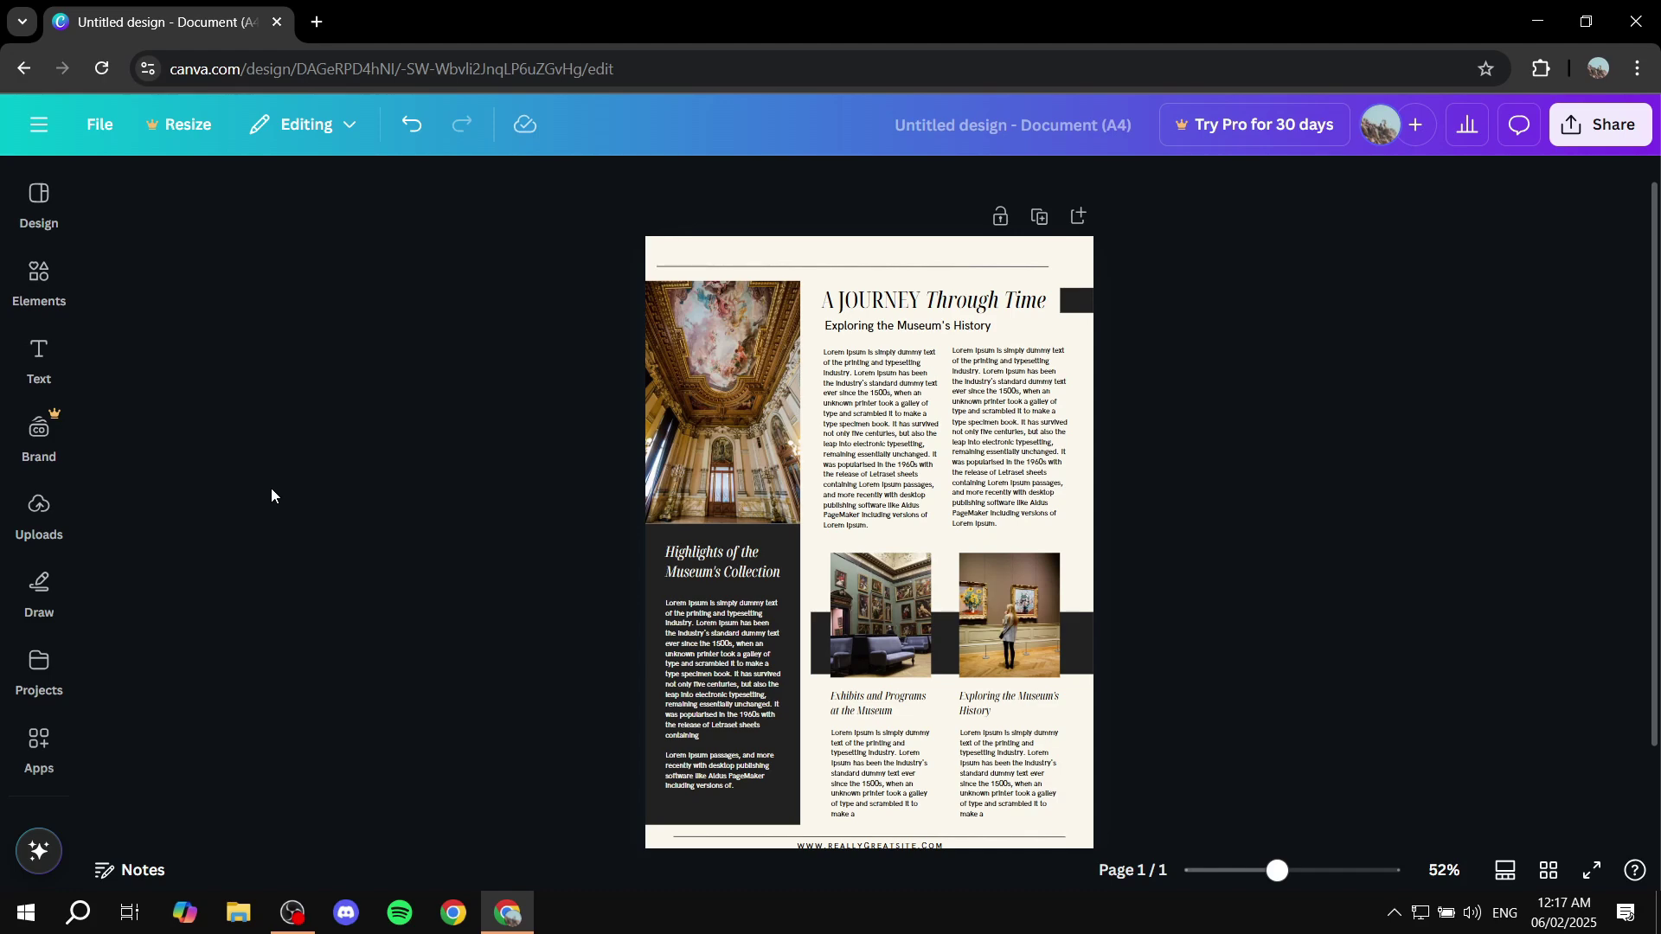
left_click(40, 519)
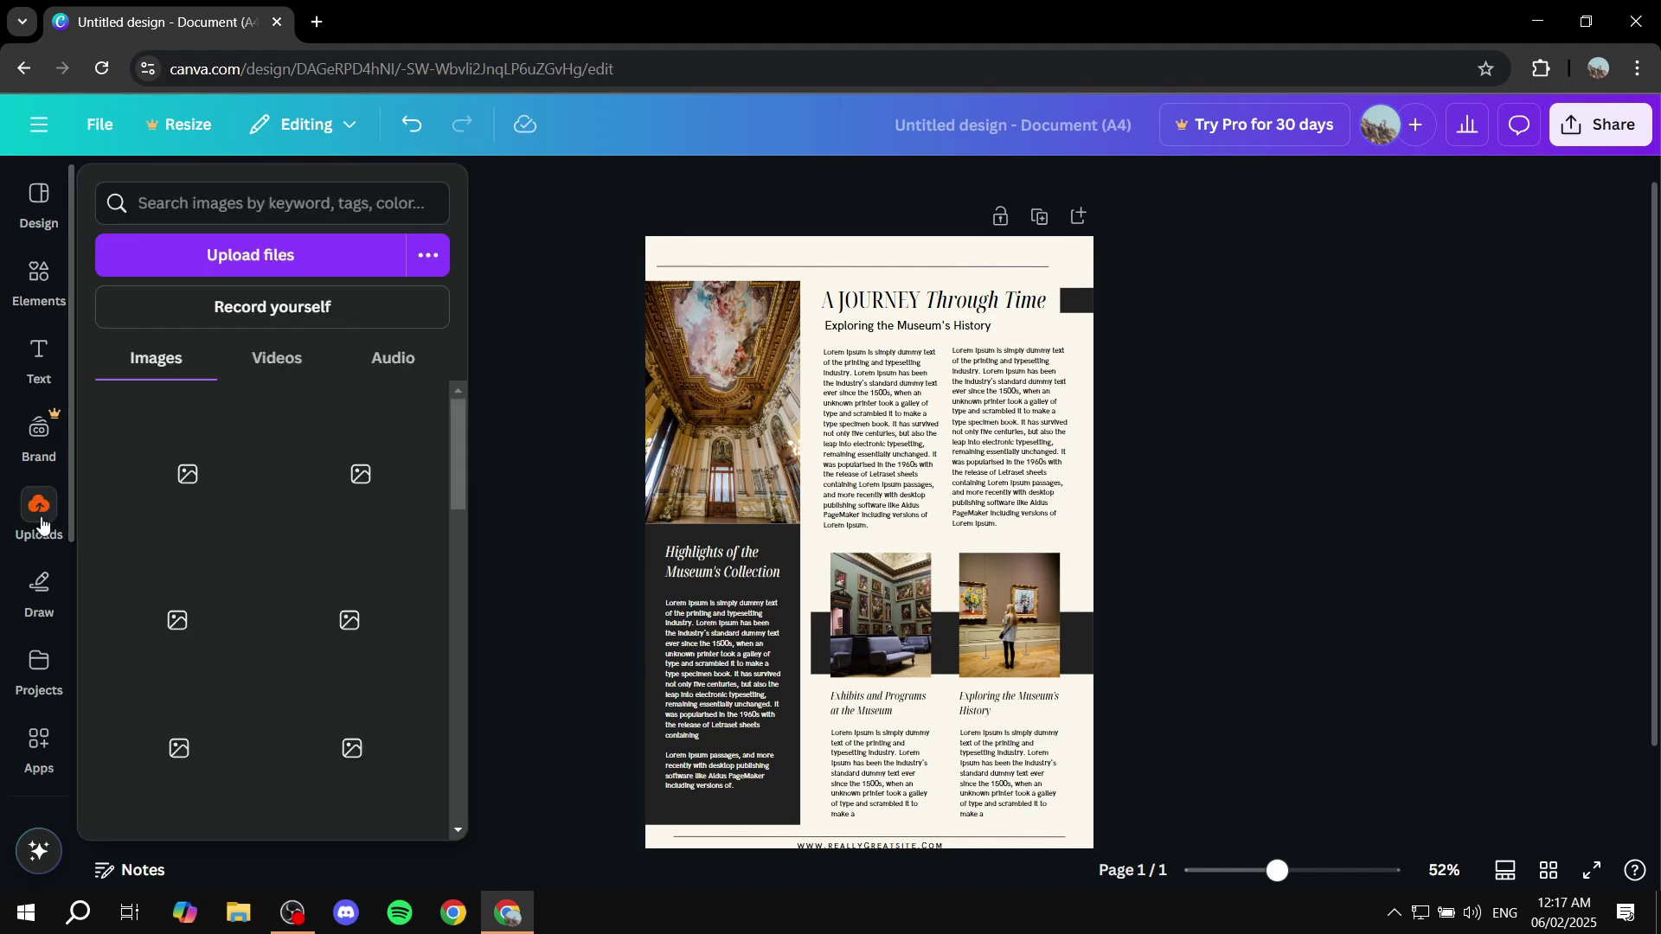
left_click(39, 589)
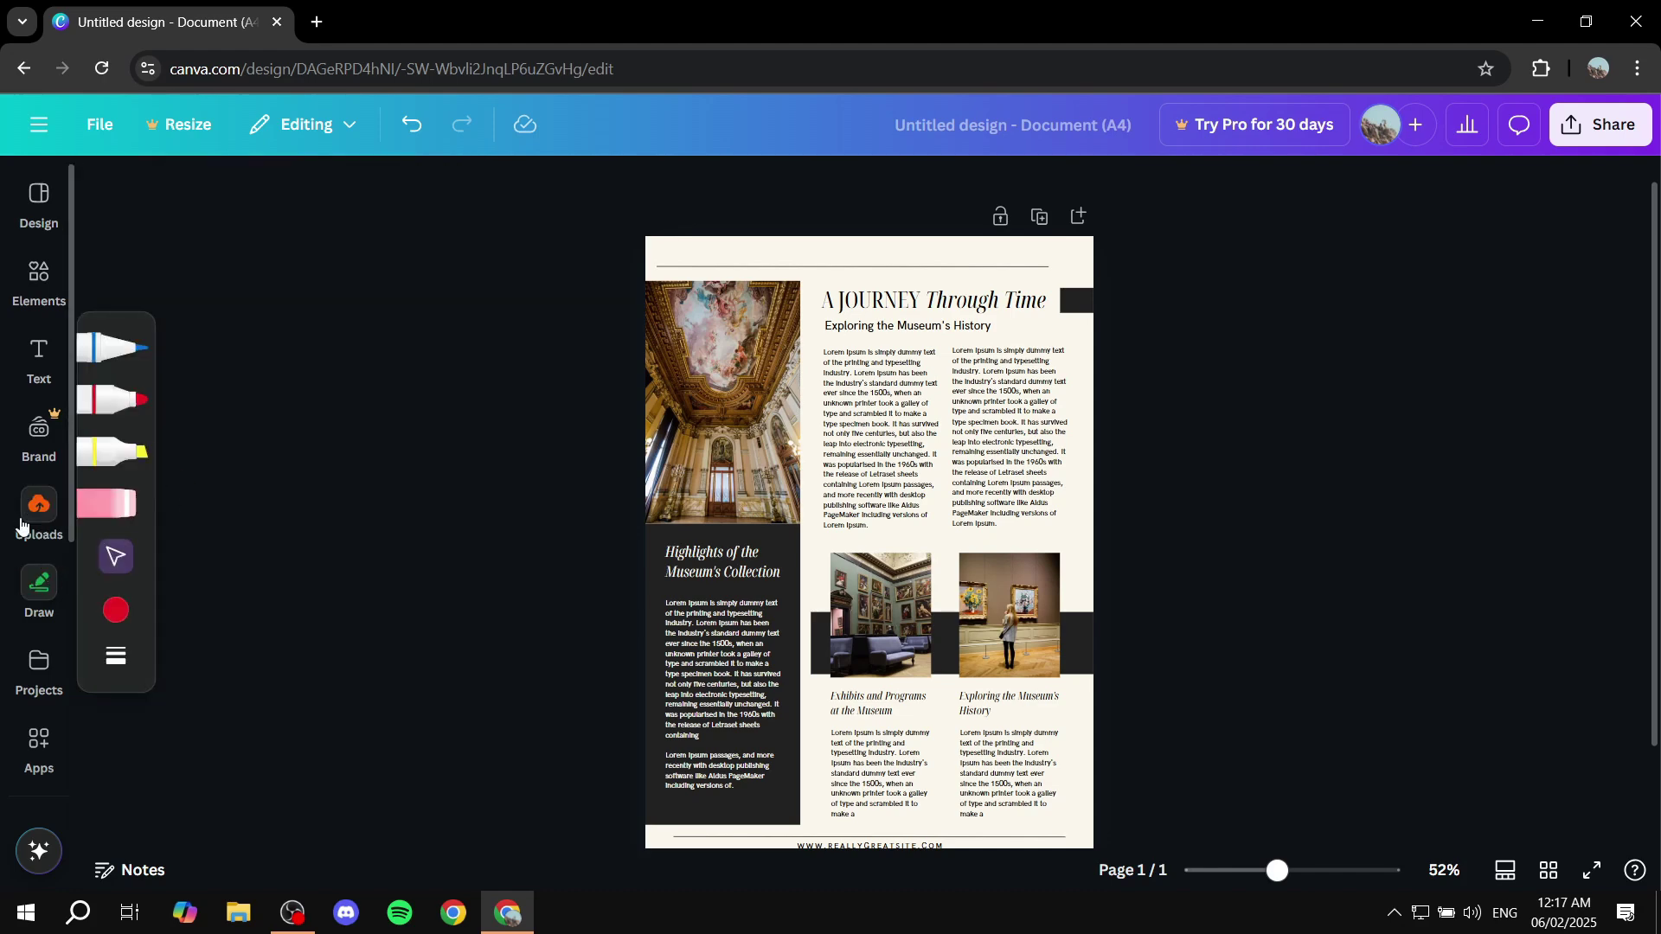
left_click(39, 512)
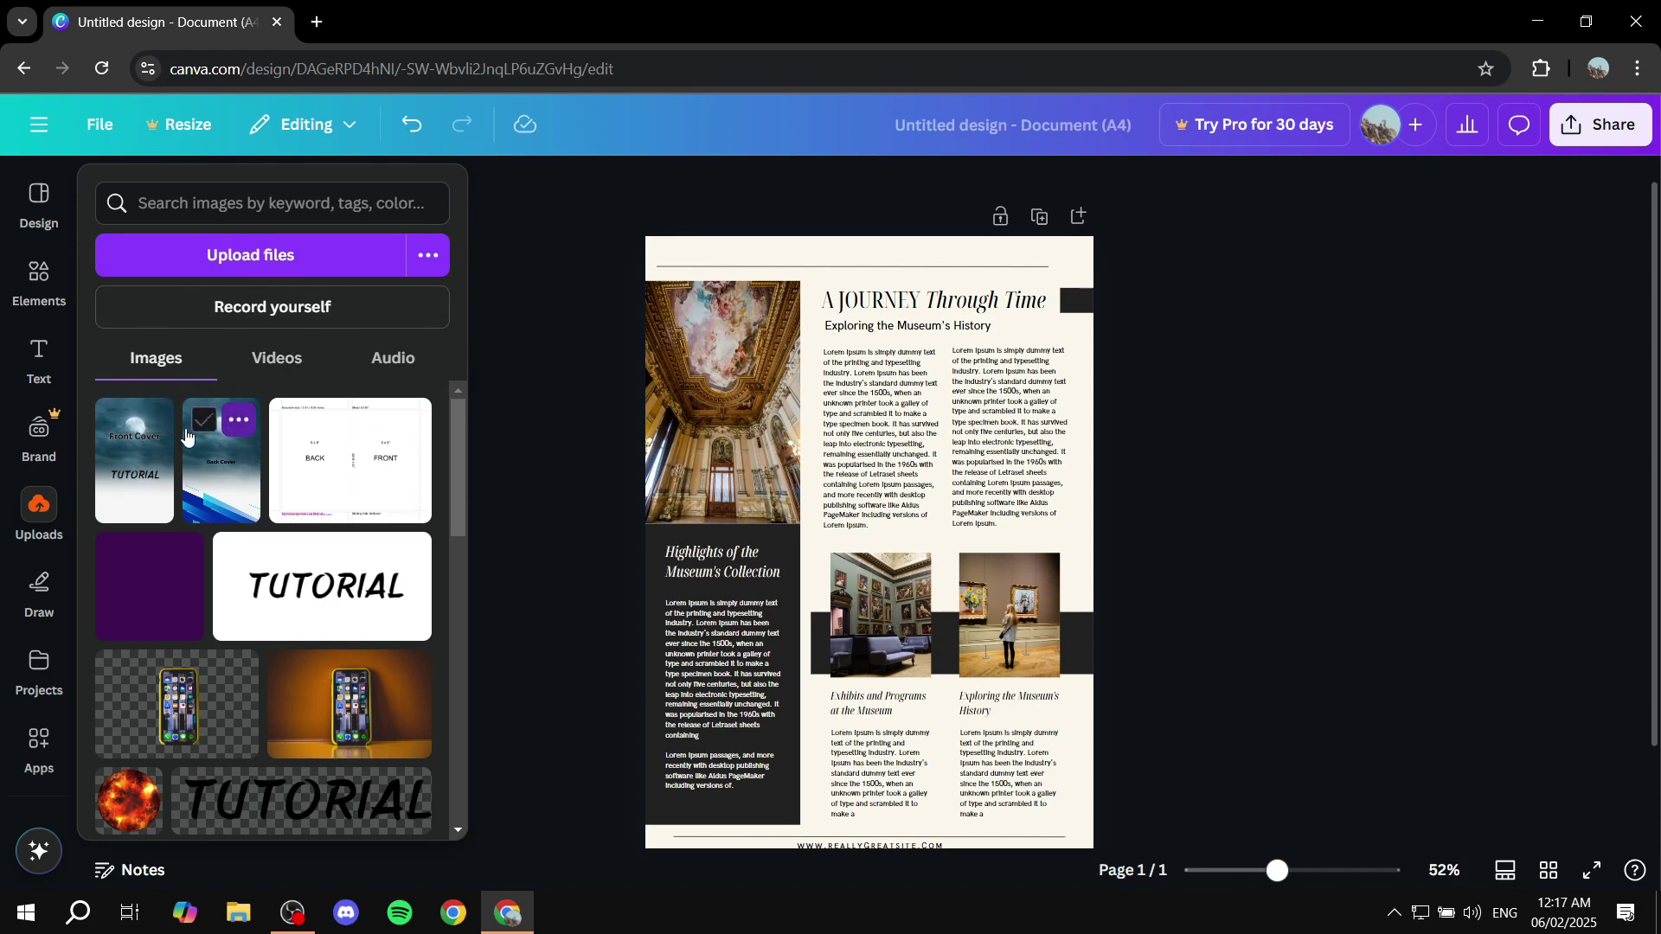
left_click(271, 359)
left_click(159, 360)
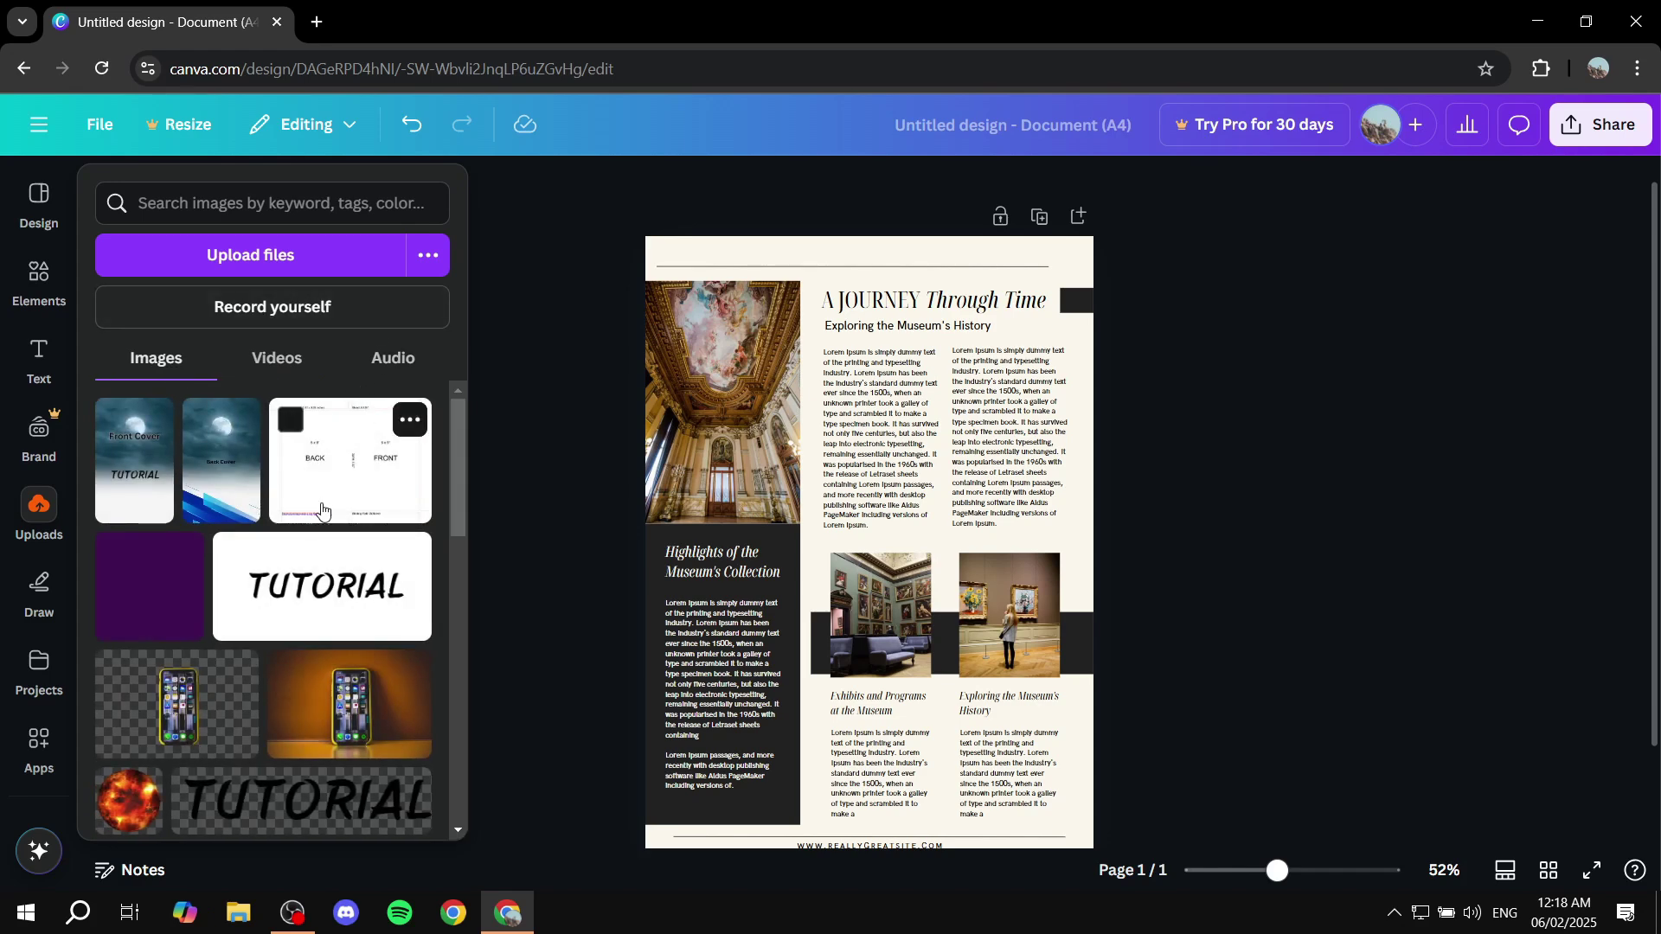
scroll(289, 494, "down", 3)
scroll(290, 471, "down", 3)
scroll(299, 494, "down", 3)
scroll(306, 514, "up", 1)
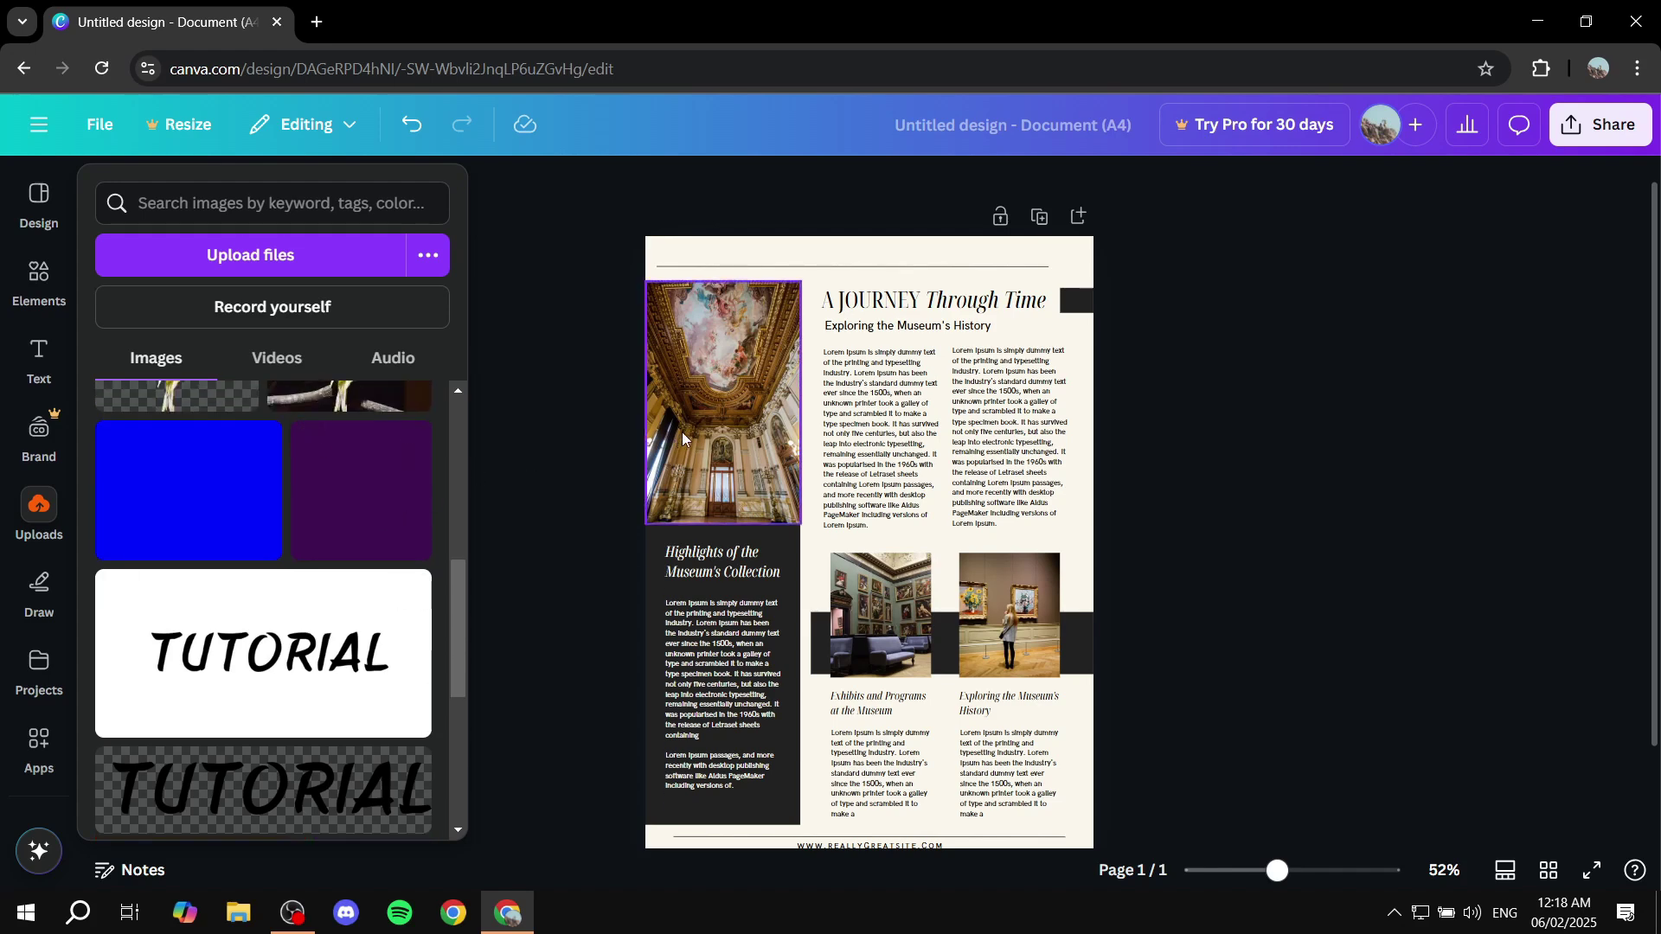
left_click(526, 467)
left_click(39, 515)
left_click_drag(327, 523, 687, 396)
left_click(635, 469)
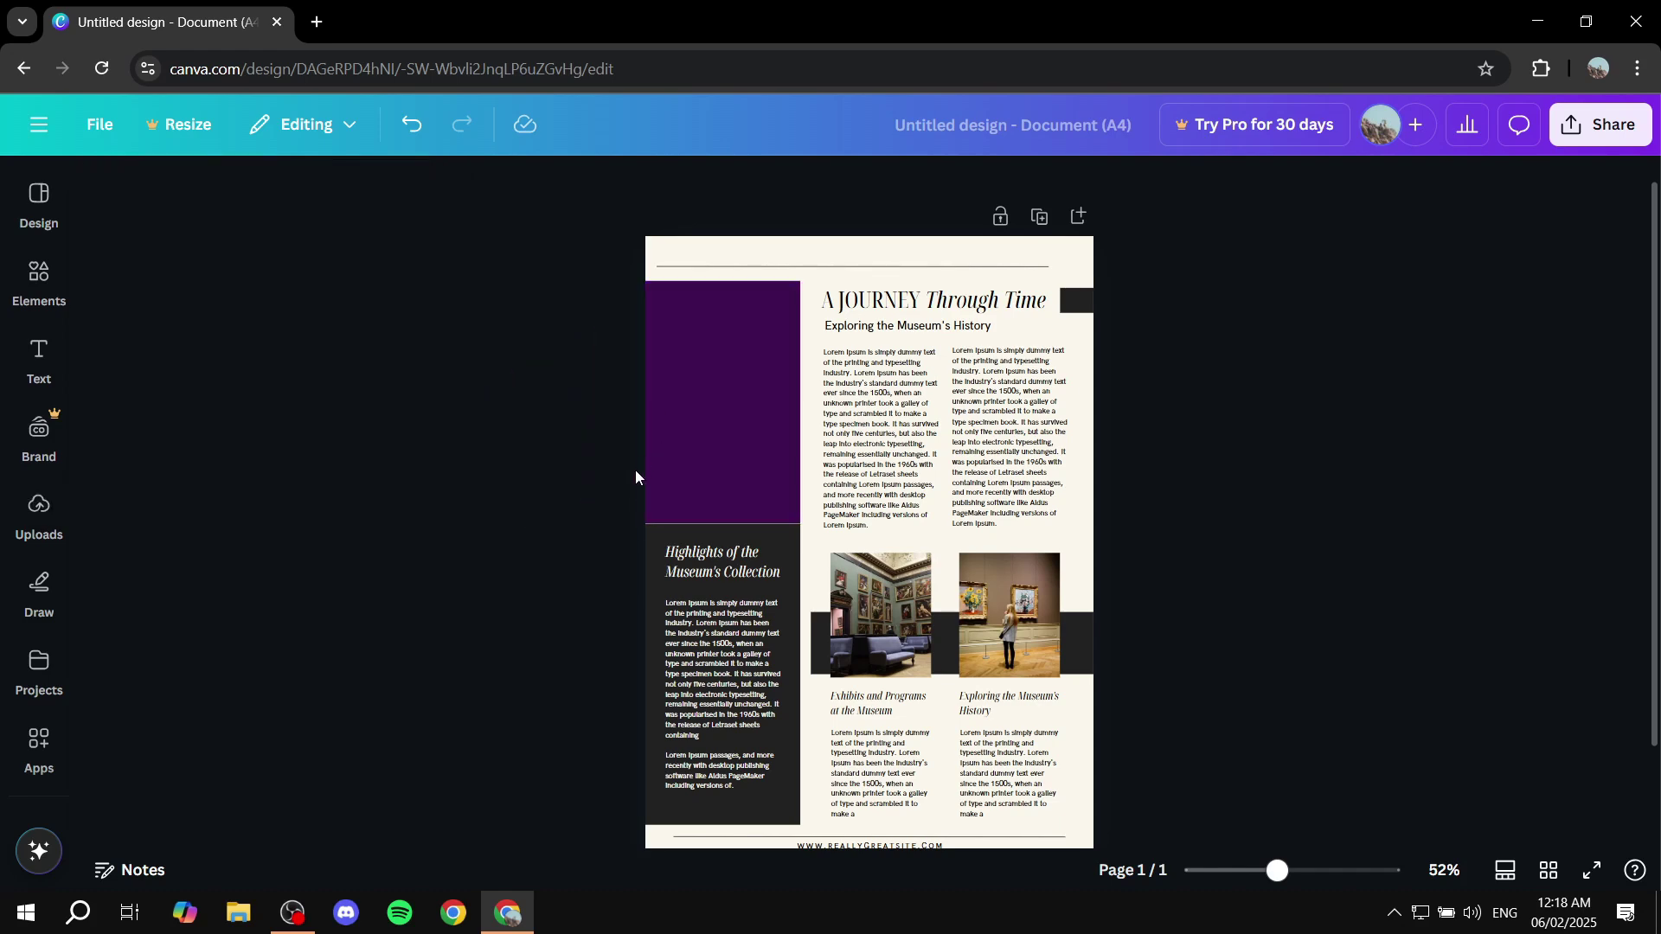
- Replace the photo above "Exploring the Museum's History" with the uploaded blue image and the one above "Exhibits and Programs" with the dark red image
left_click(50, 519)
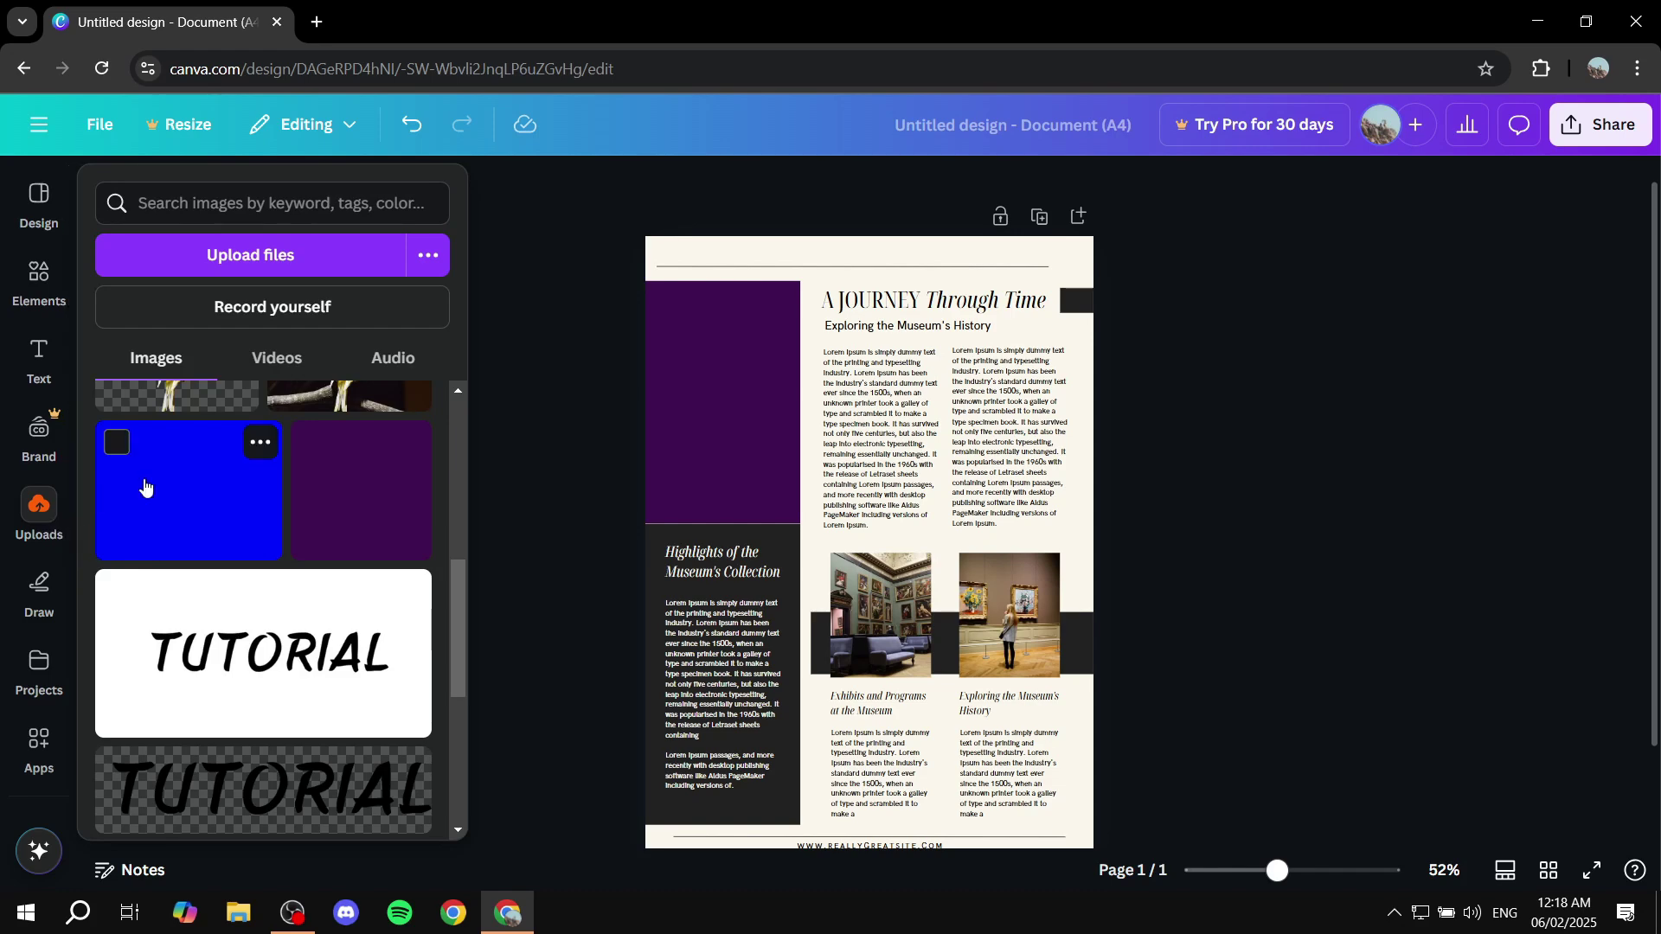
left_click_drag(156, 475, 1031, 627)
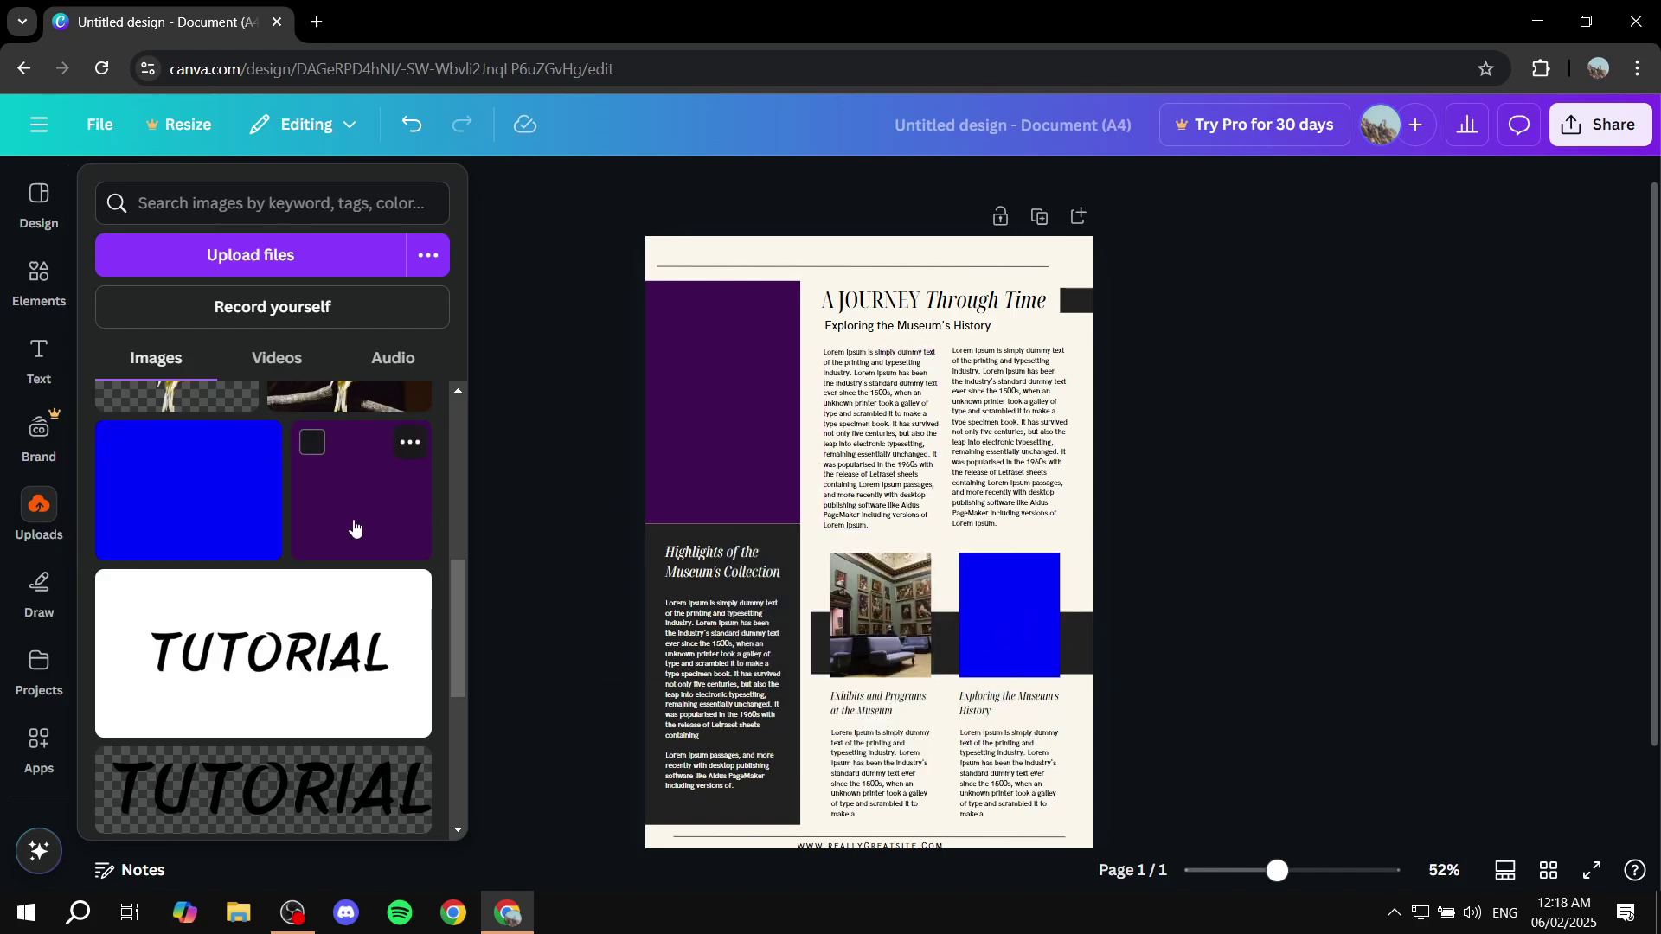
scroll(351, 528, "down", 4)
scroll(342, 521, "down", 2)
scroll(341, 521, "up", 3)
left_click_drag(294, 554, 857, 606)
left_click(1418, 675)
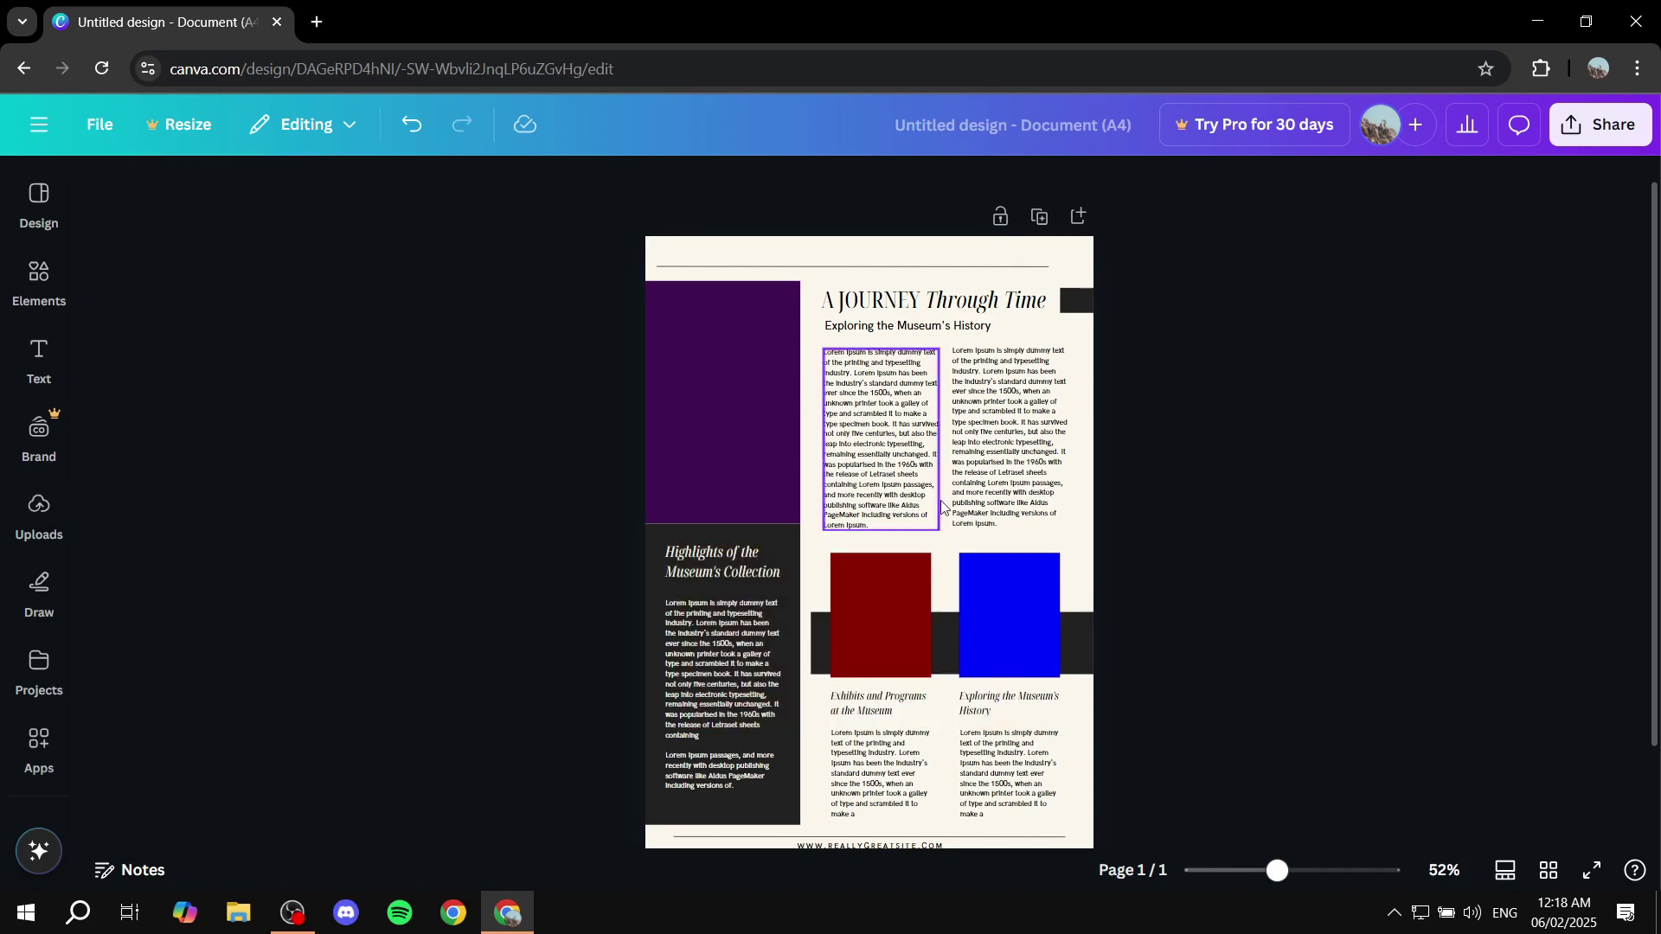
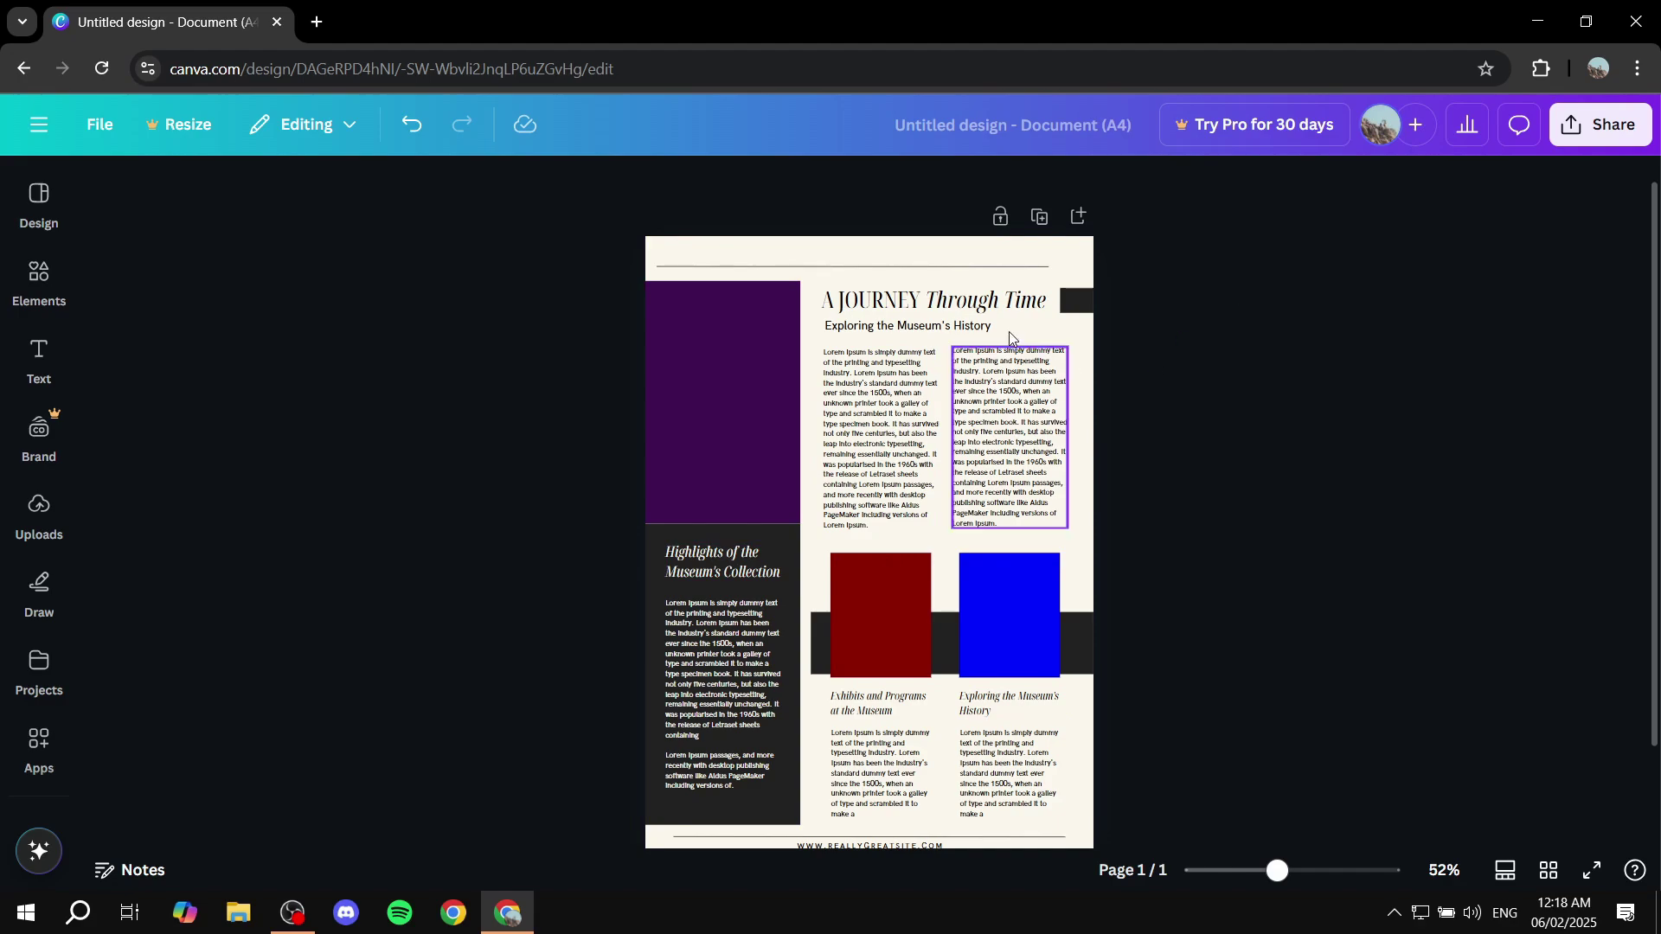
- Open the "A JOURNEY" heading text for editing, then leave it
scroll(1016, 334, "up", 5)
scroll(1016, 355, "up", 1)
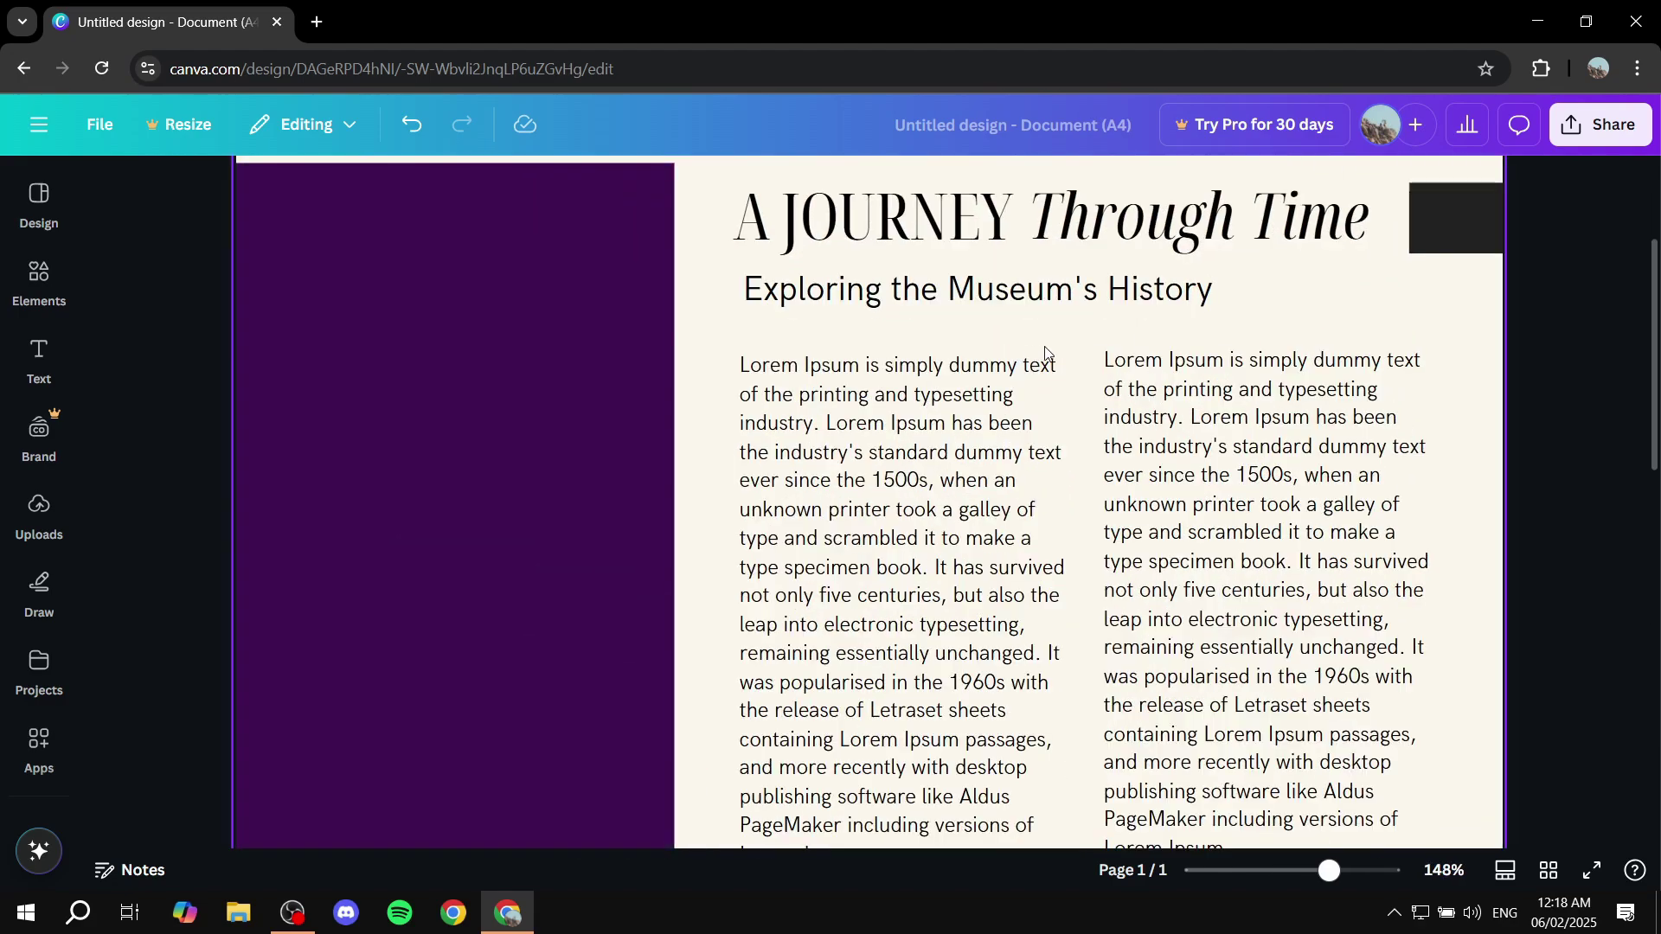
scroll(1050, 360, "down", 1)
left_click(1083, 439)
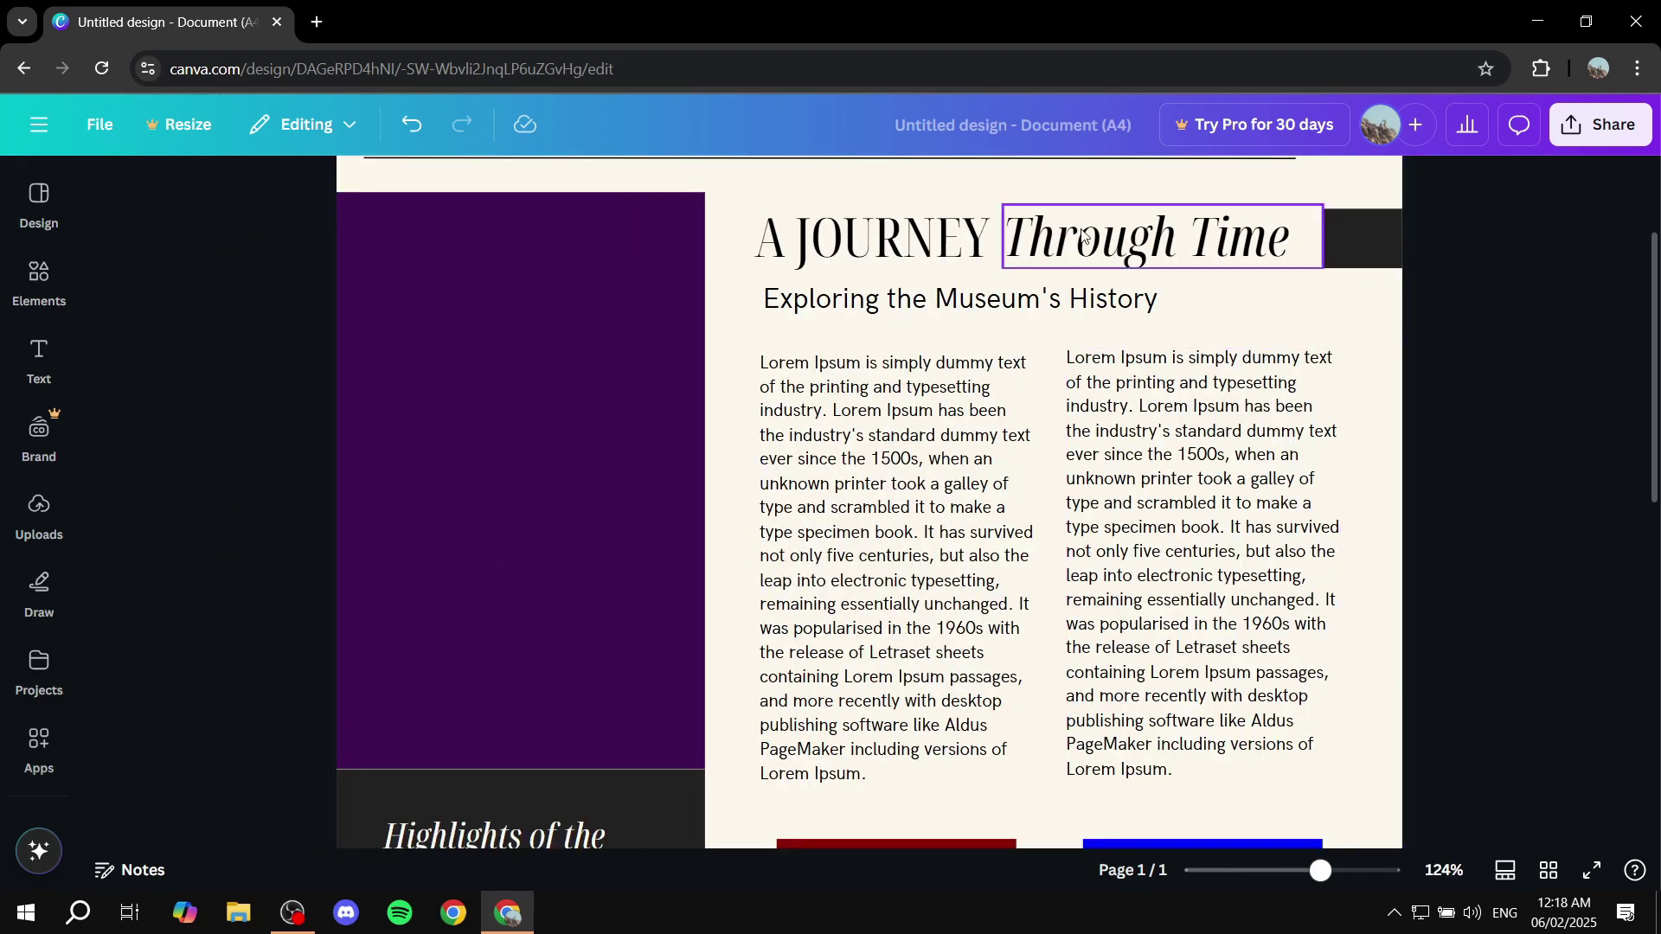
scroll(1151, 328, "up", 2)
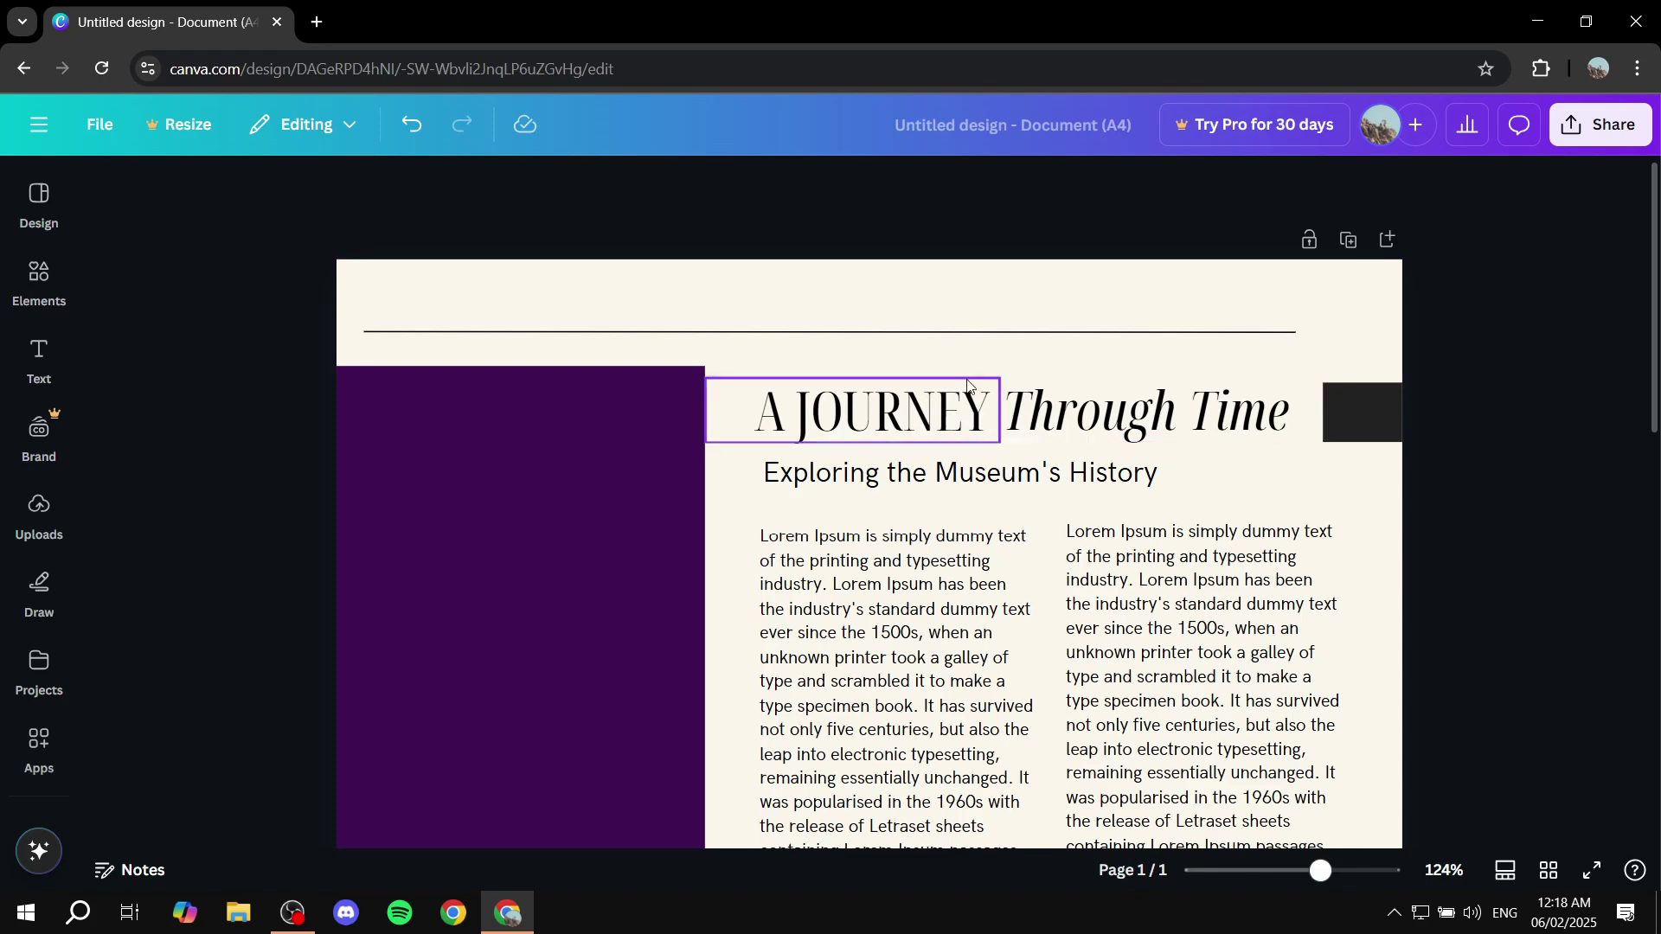
double_click(914, 415)
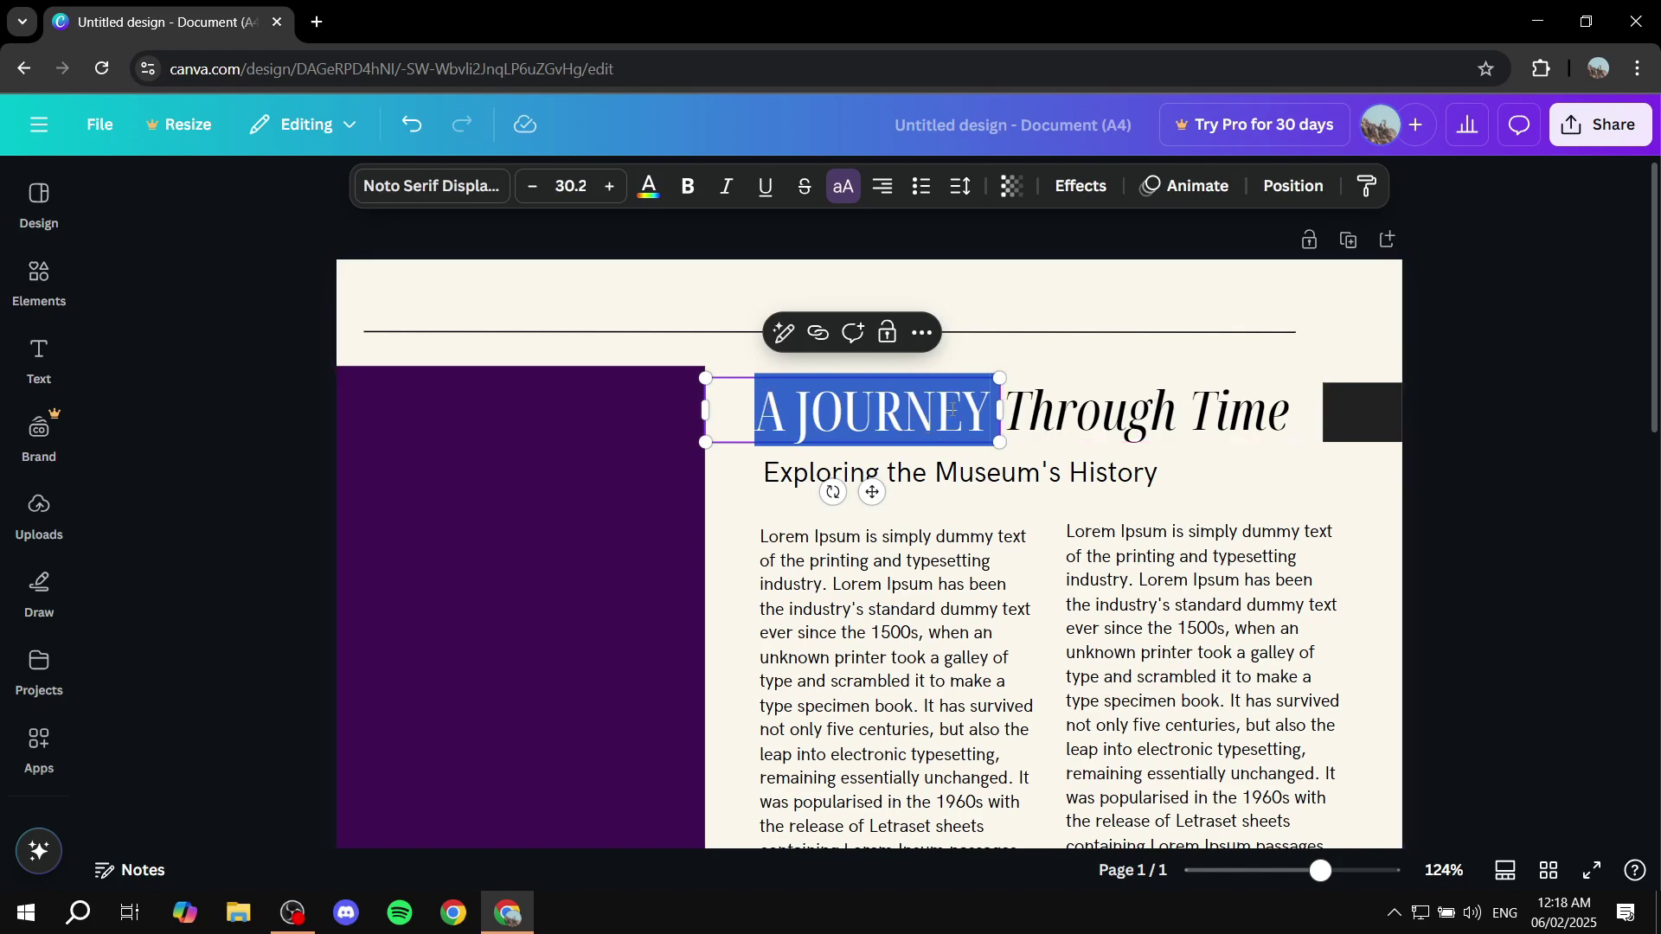
left_click(1047, 332)
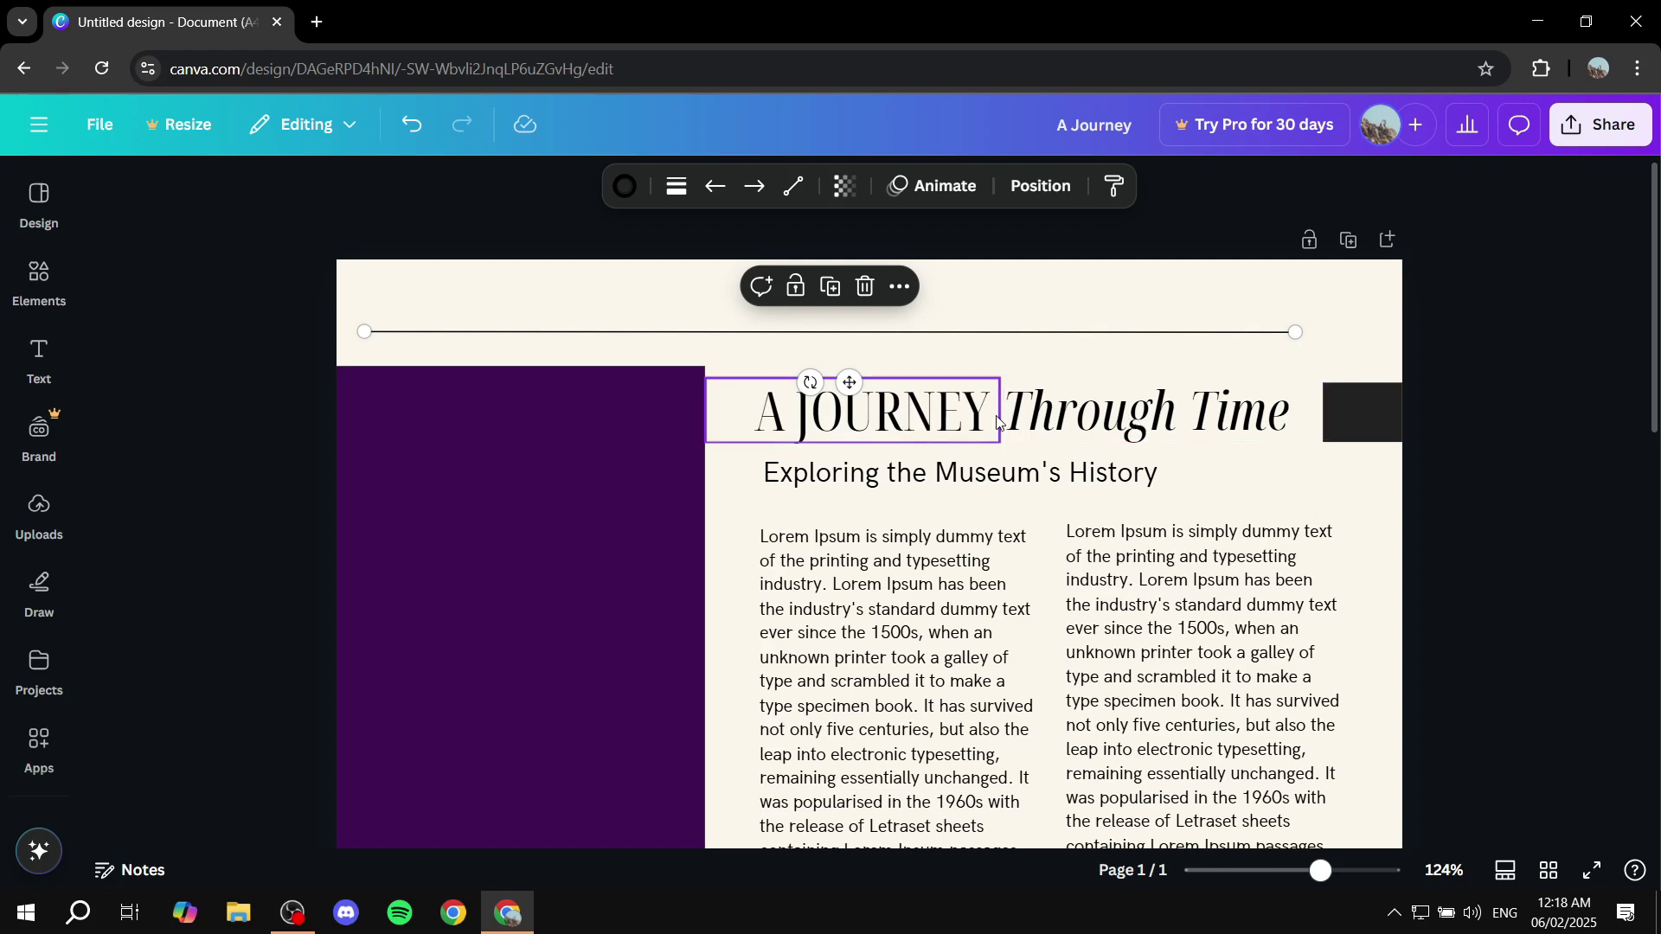
- Delete the "A JOURNEY" heading and move "Through Time" to line up with the start of the "Exploring the Museum's History" subtitle
left_click(906, 430)
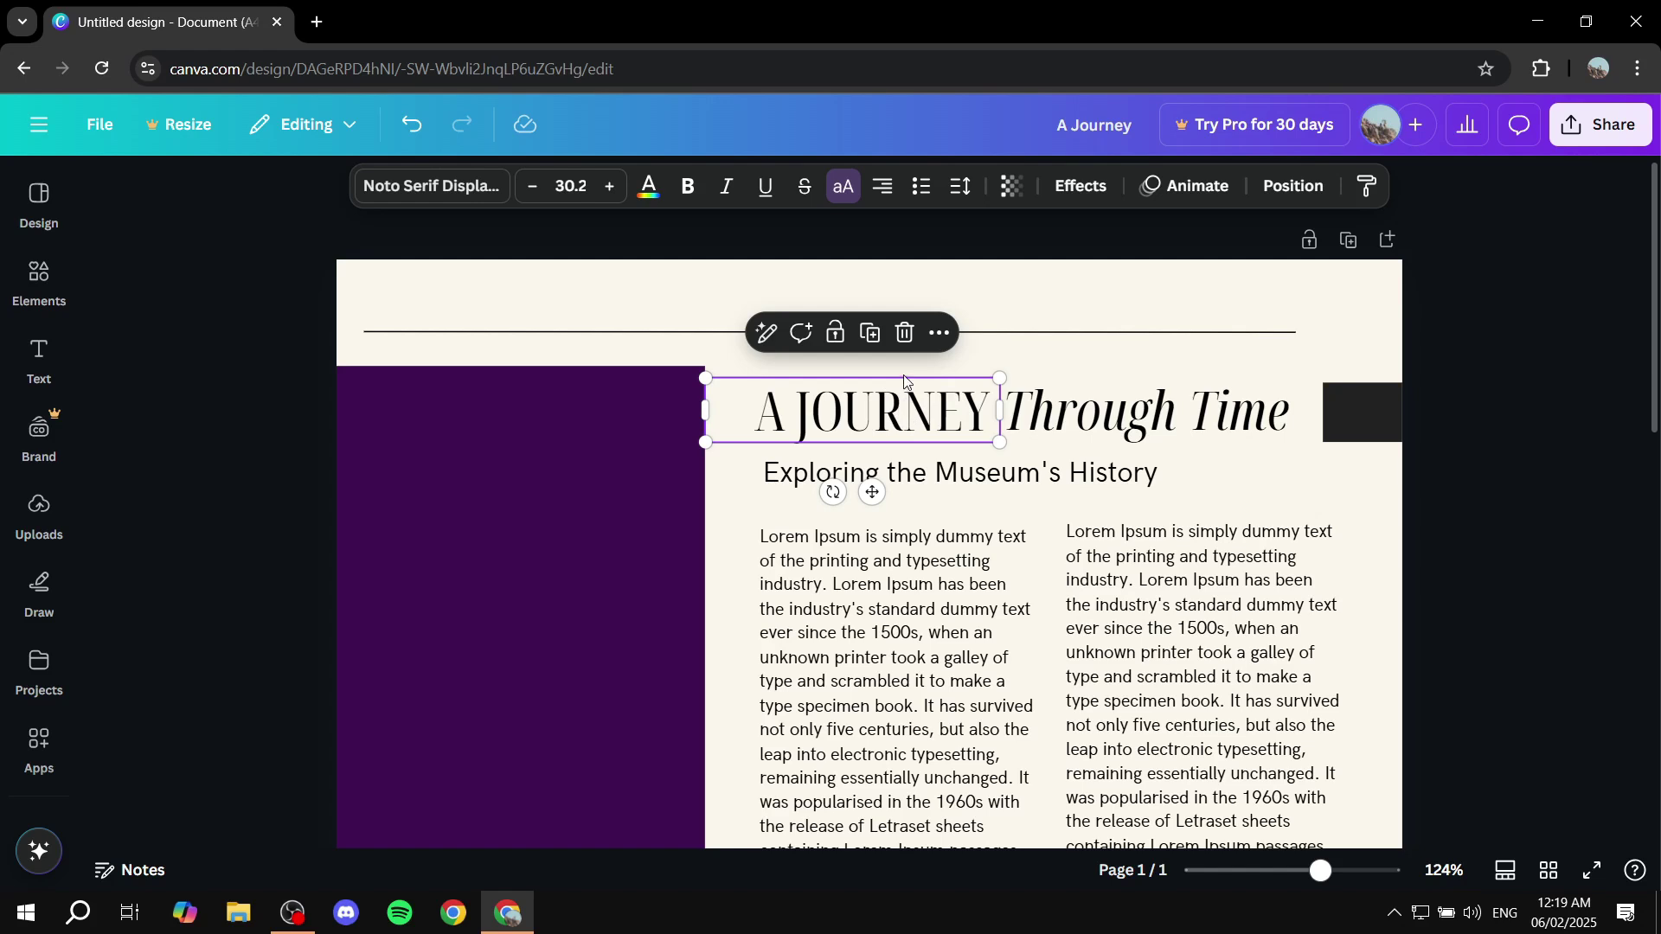
left_click(905, 333)
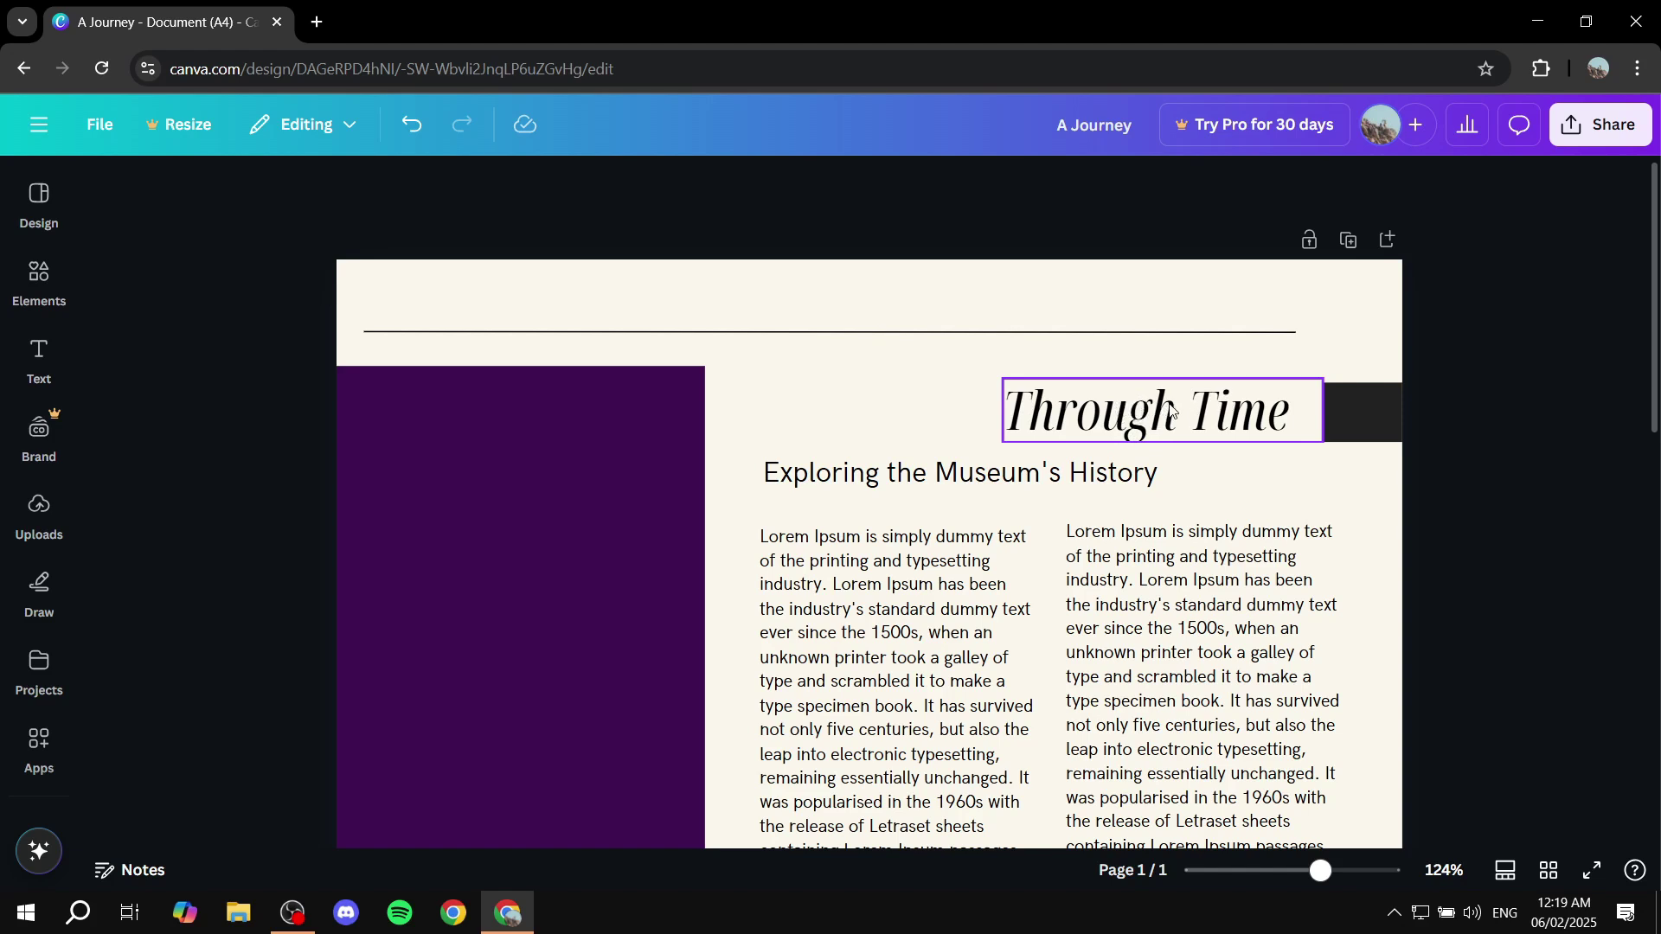
left_click(1115, 428)
left_click_drag(1116, 428, 962, 403)
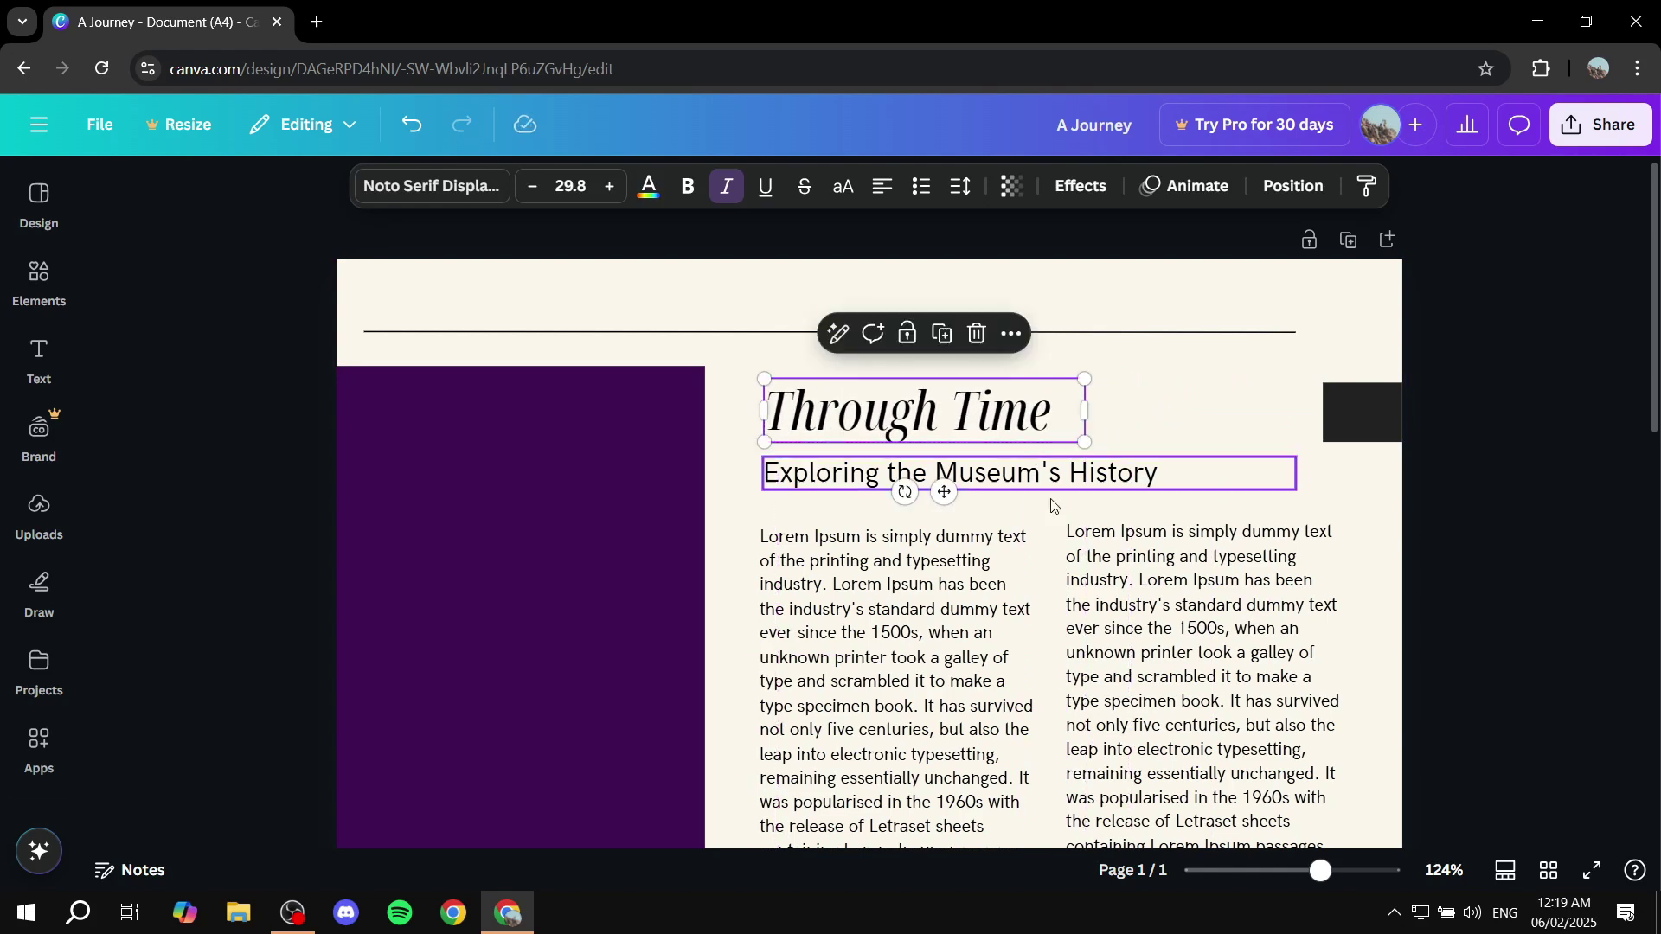
- Replace the "Through Time" heading with "Write whatever you want" and widen its text box so it fits on one line
double_click(942, 415)
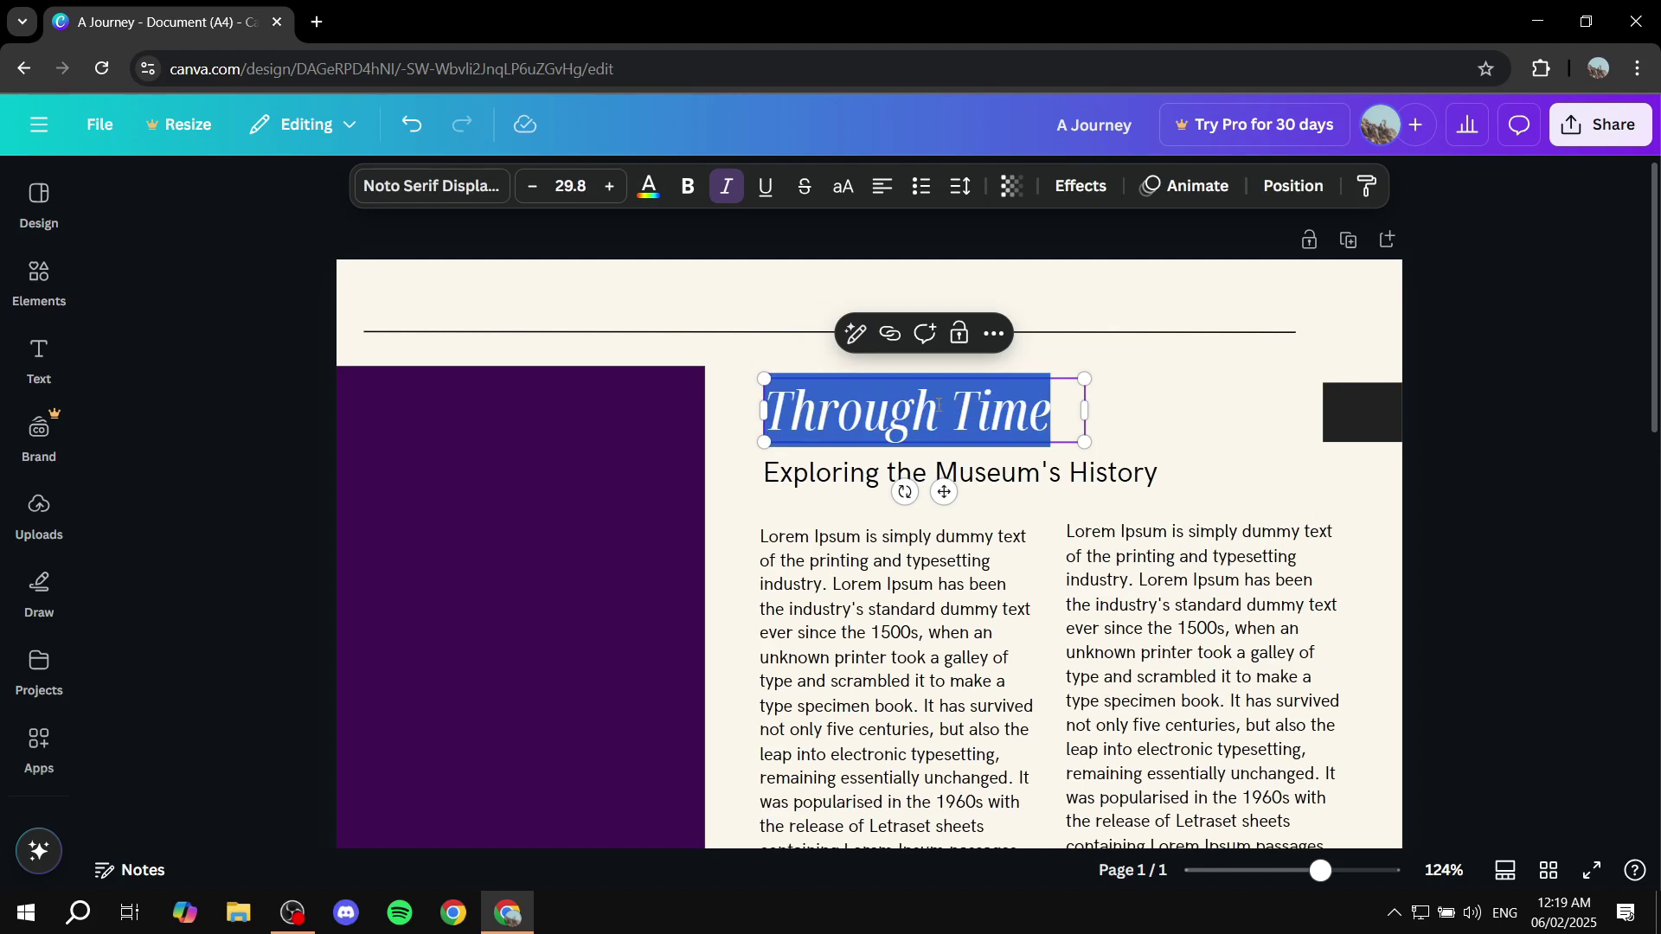
type("Write whate")
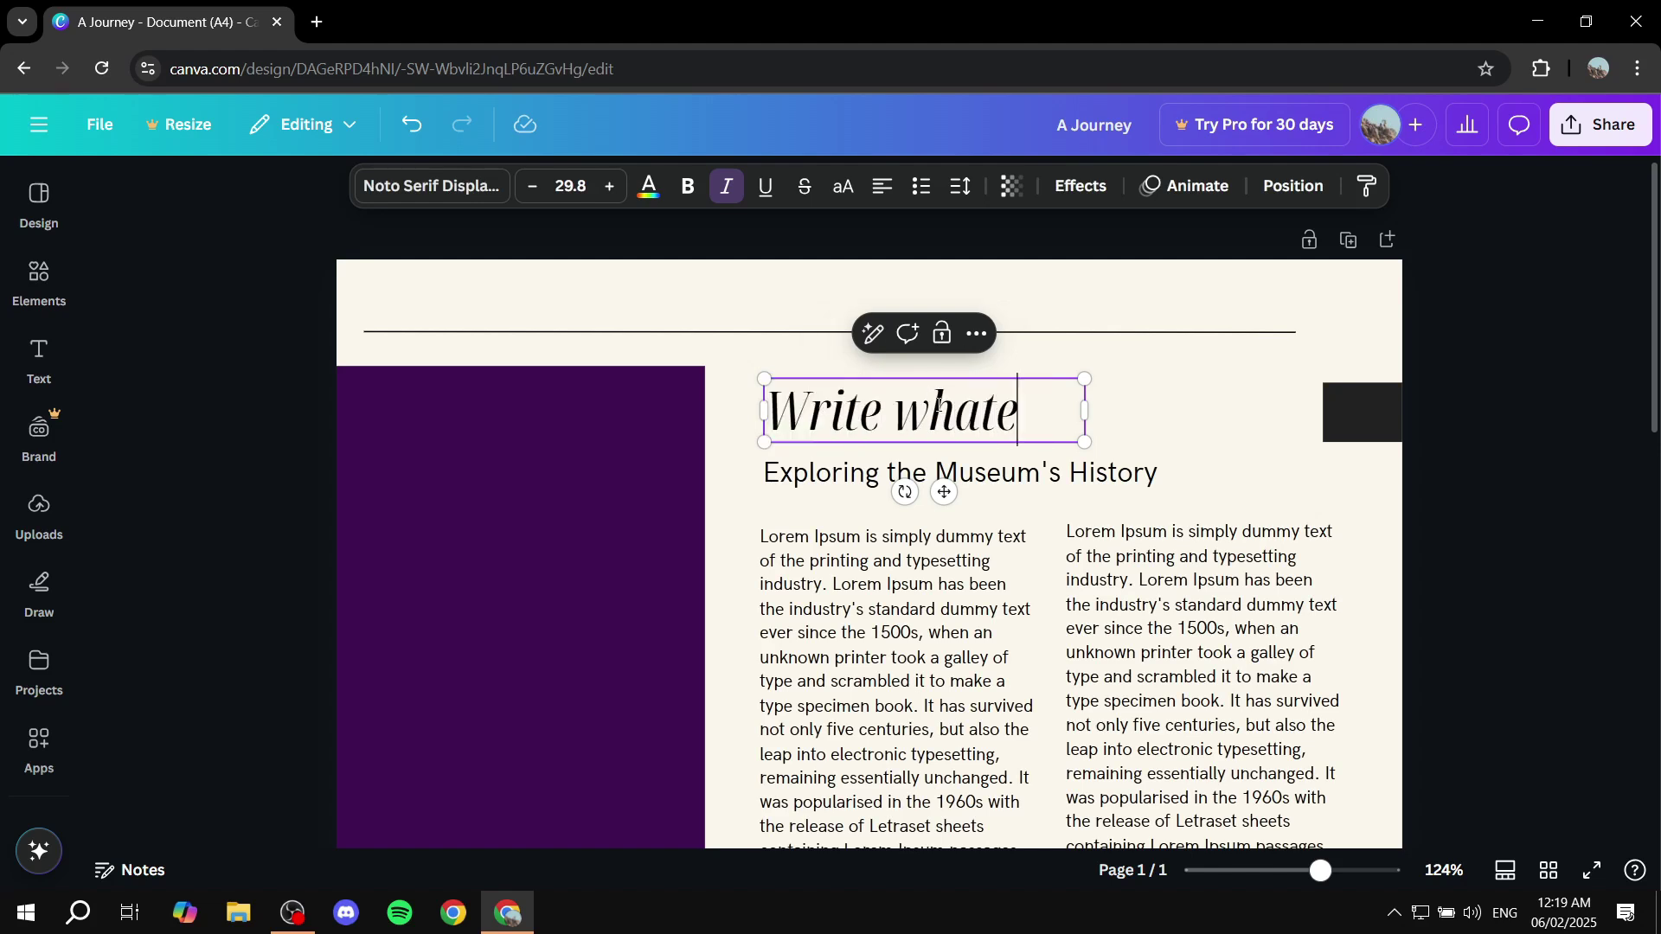
type("ver you want")
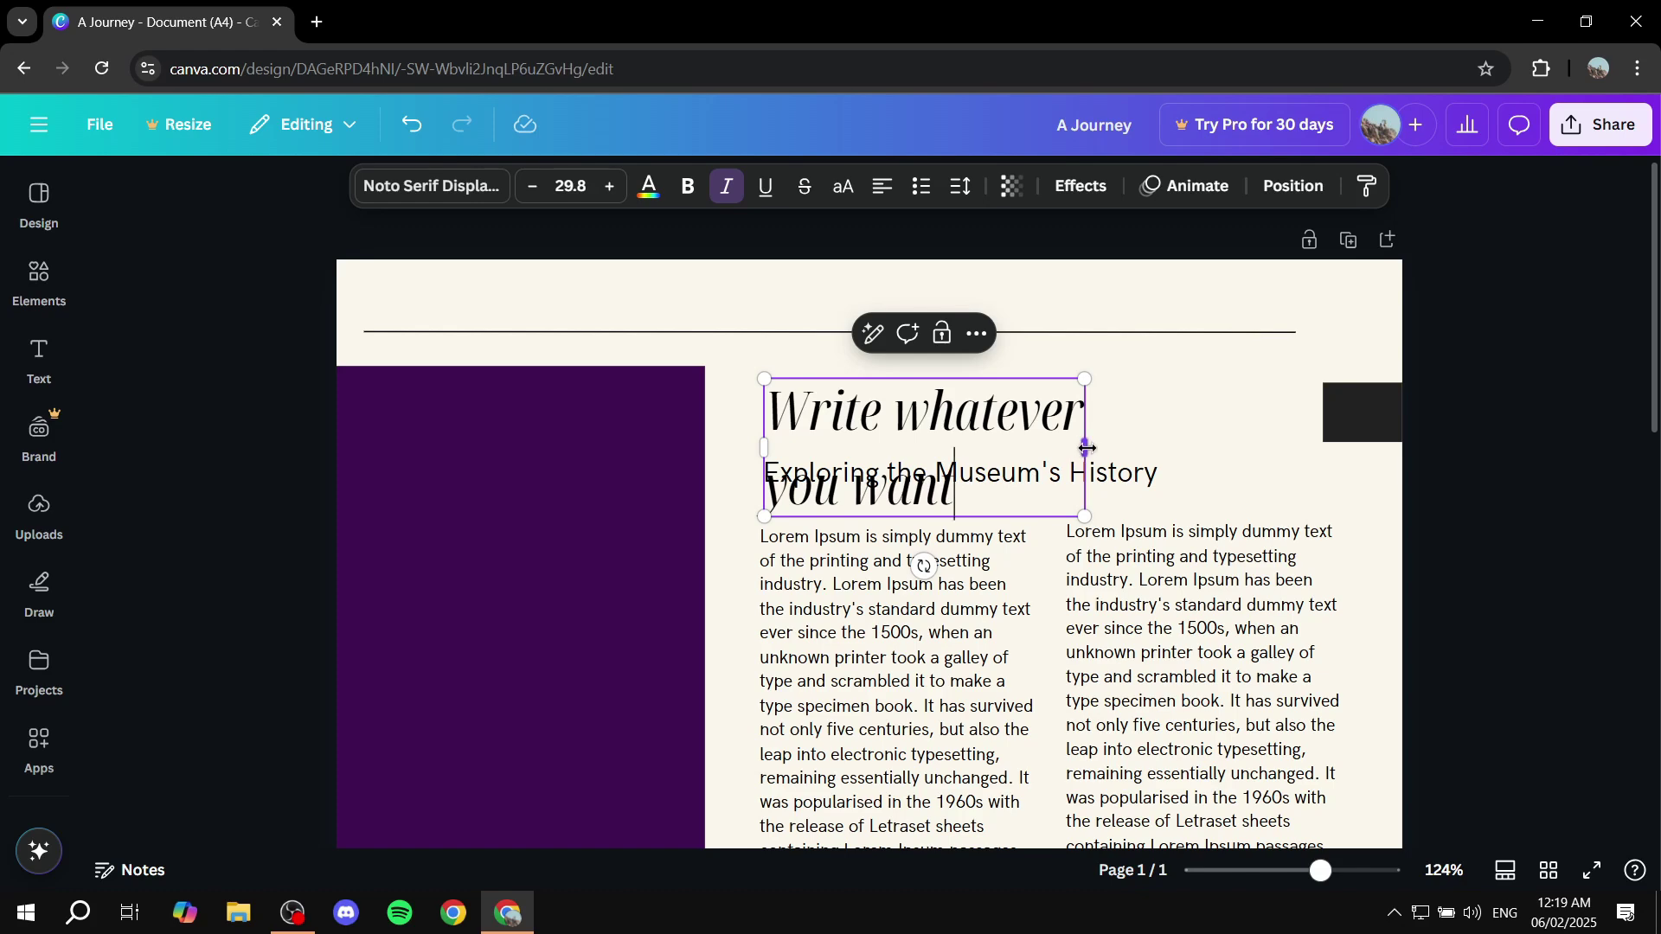
left_click_drag(1088, 448, 1302, 439)
left_click(1272, 472)
left_click(1260, 422)
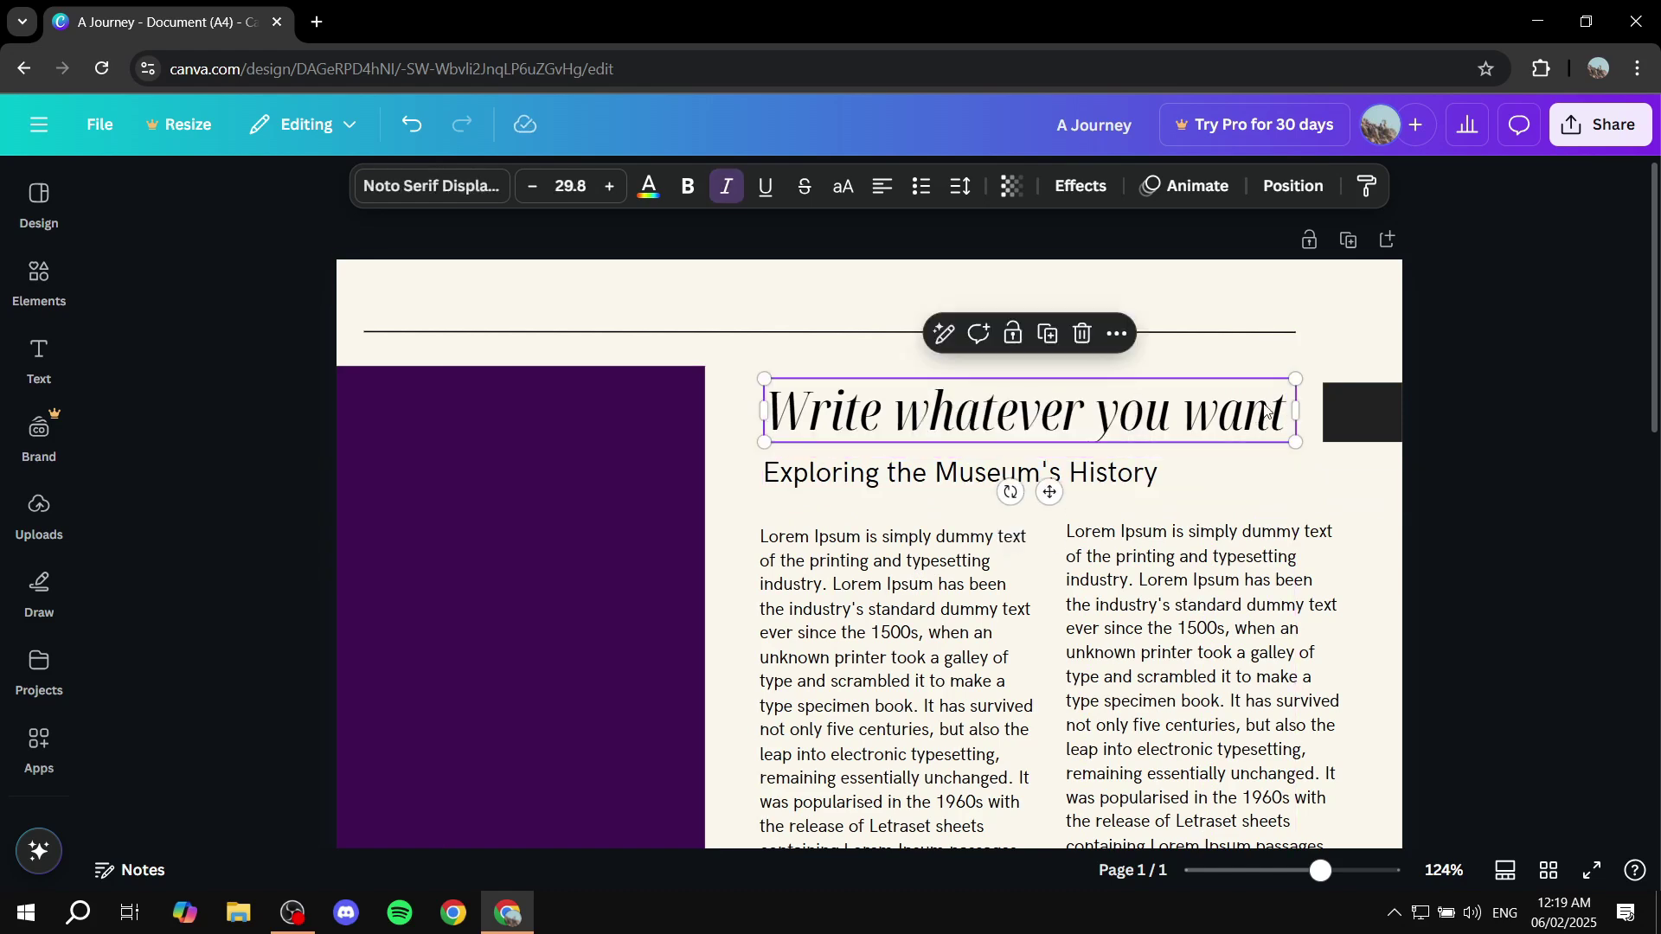
- Select the whole "Write whatever you want" heading and look at the available fonts, leaving the formatting as it is
double_click(1222, 416)
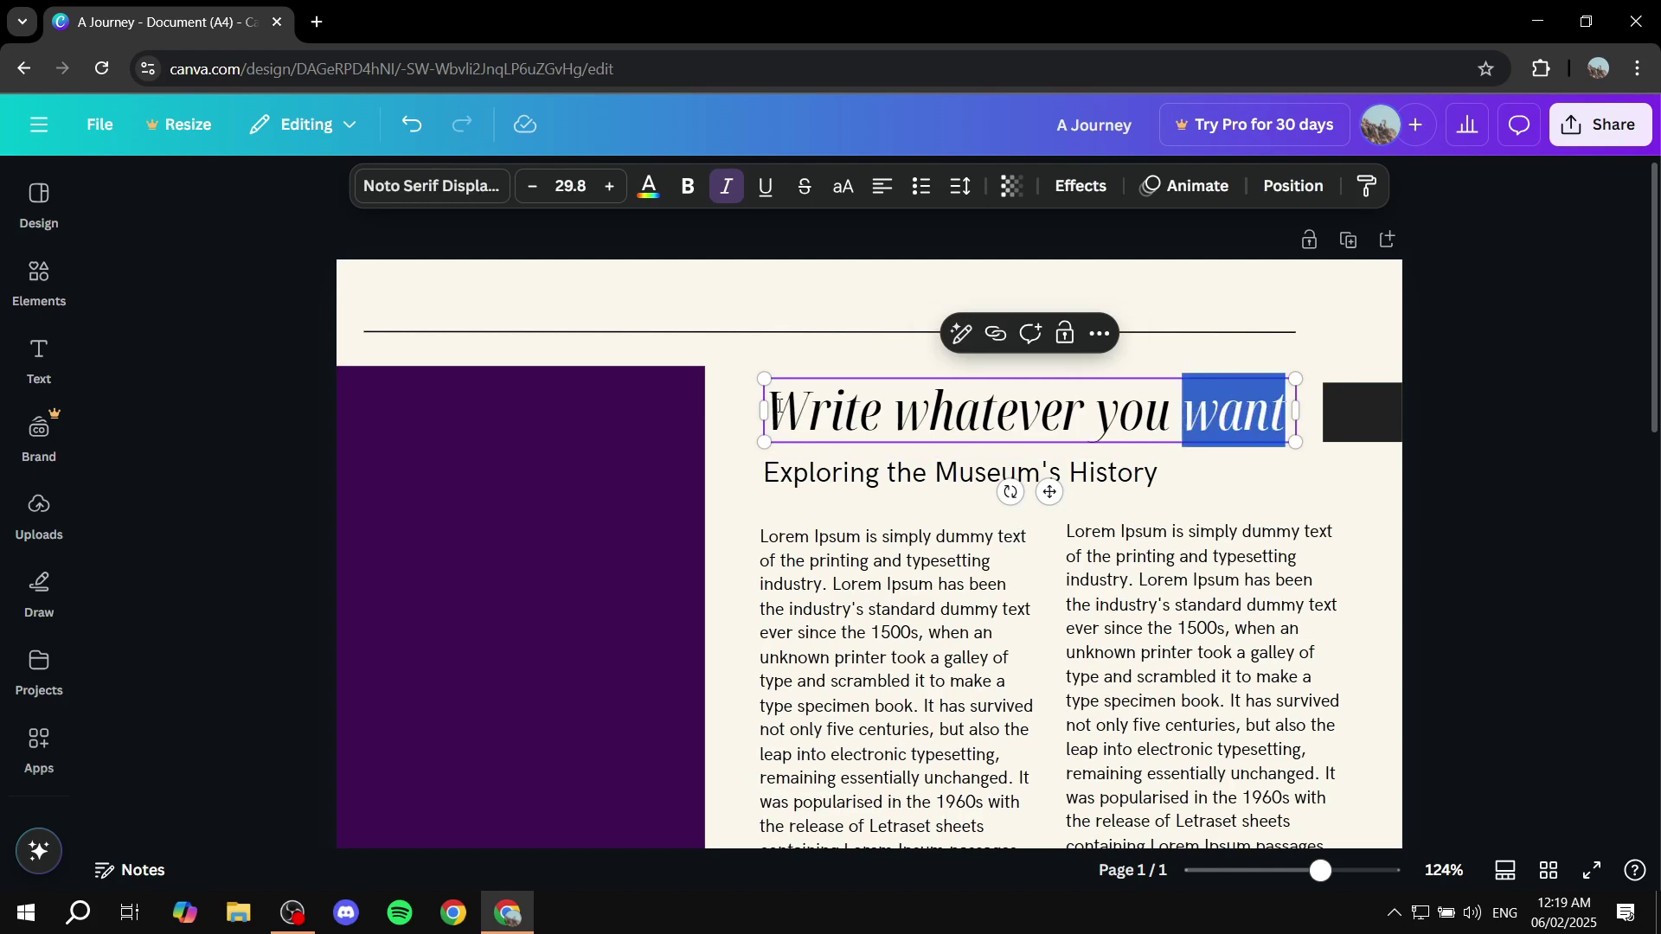
left_click_drag(779, 407, 1296, 405)
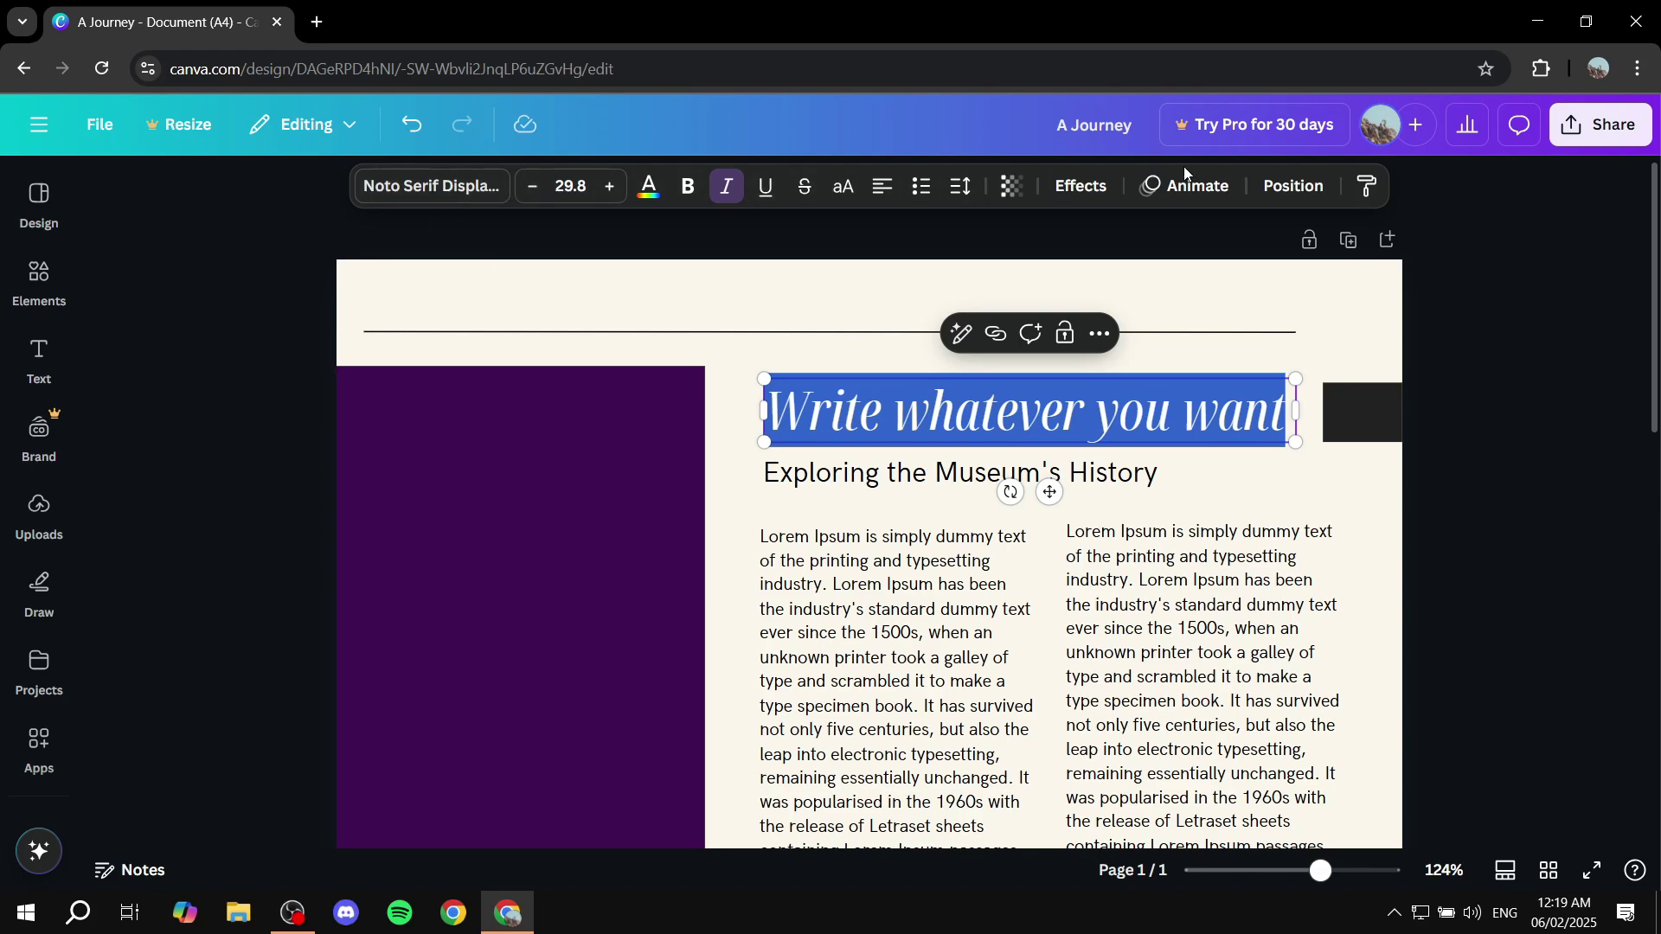
left_click(440, 188)
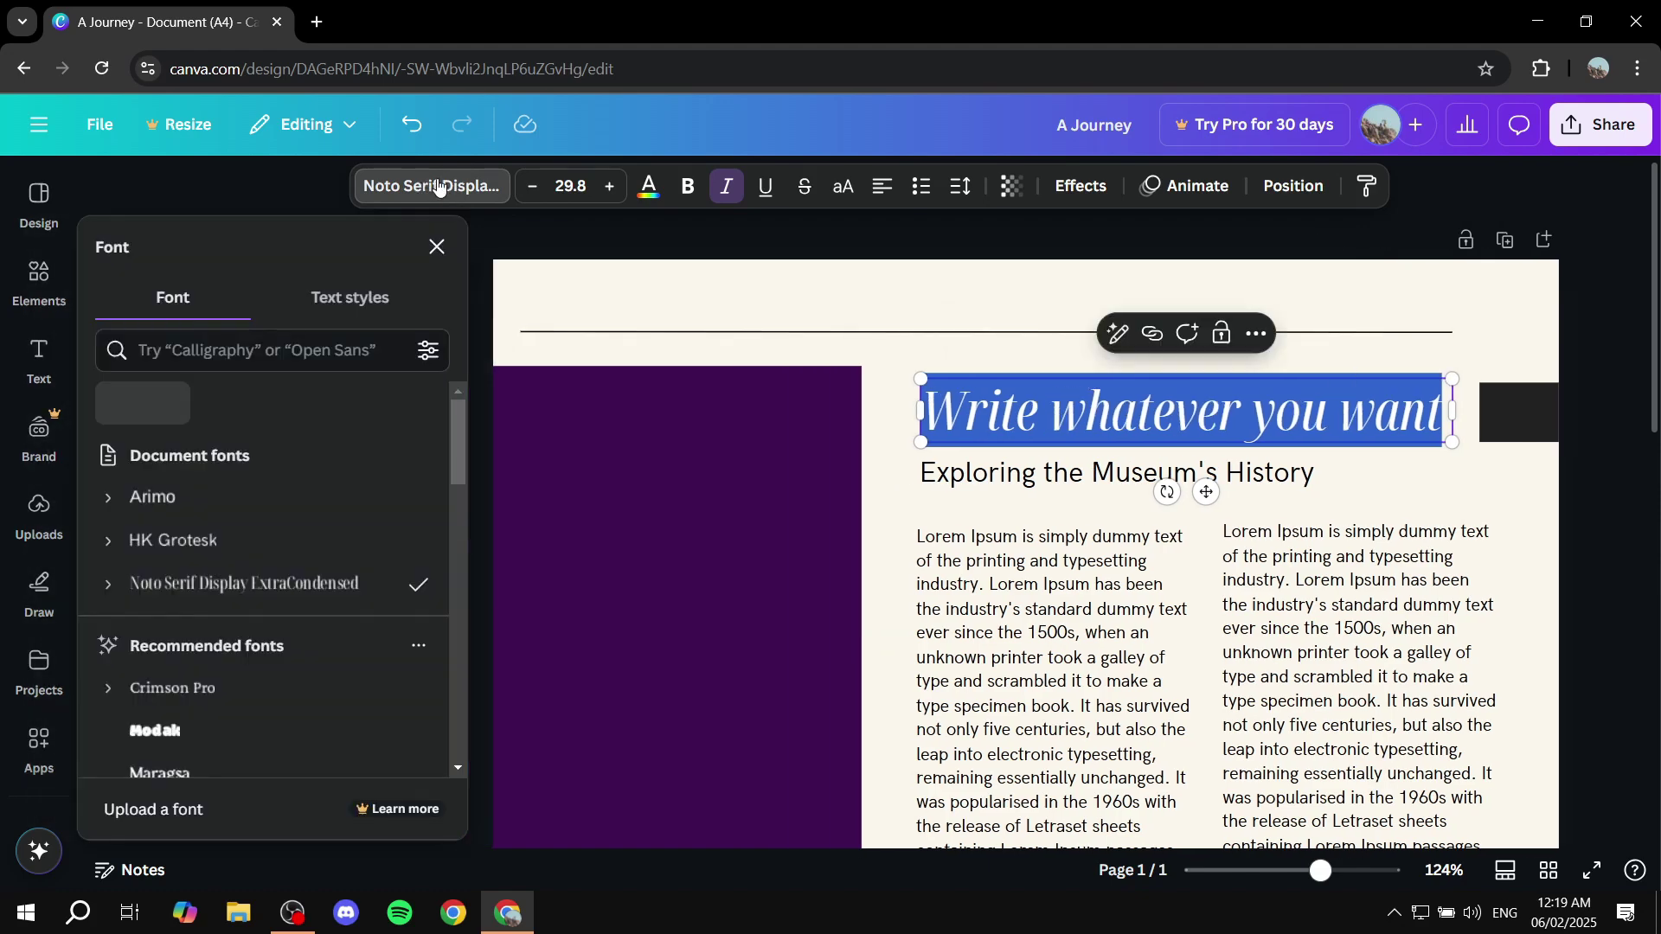
left_click(436, 246)
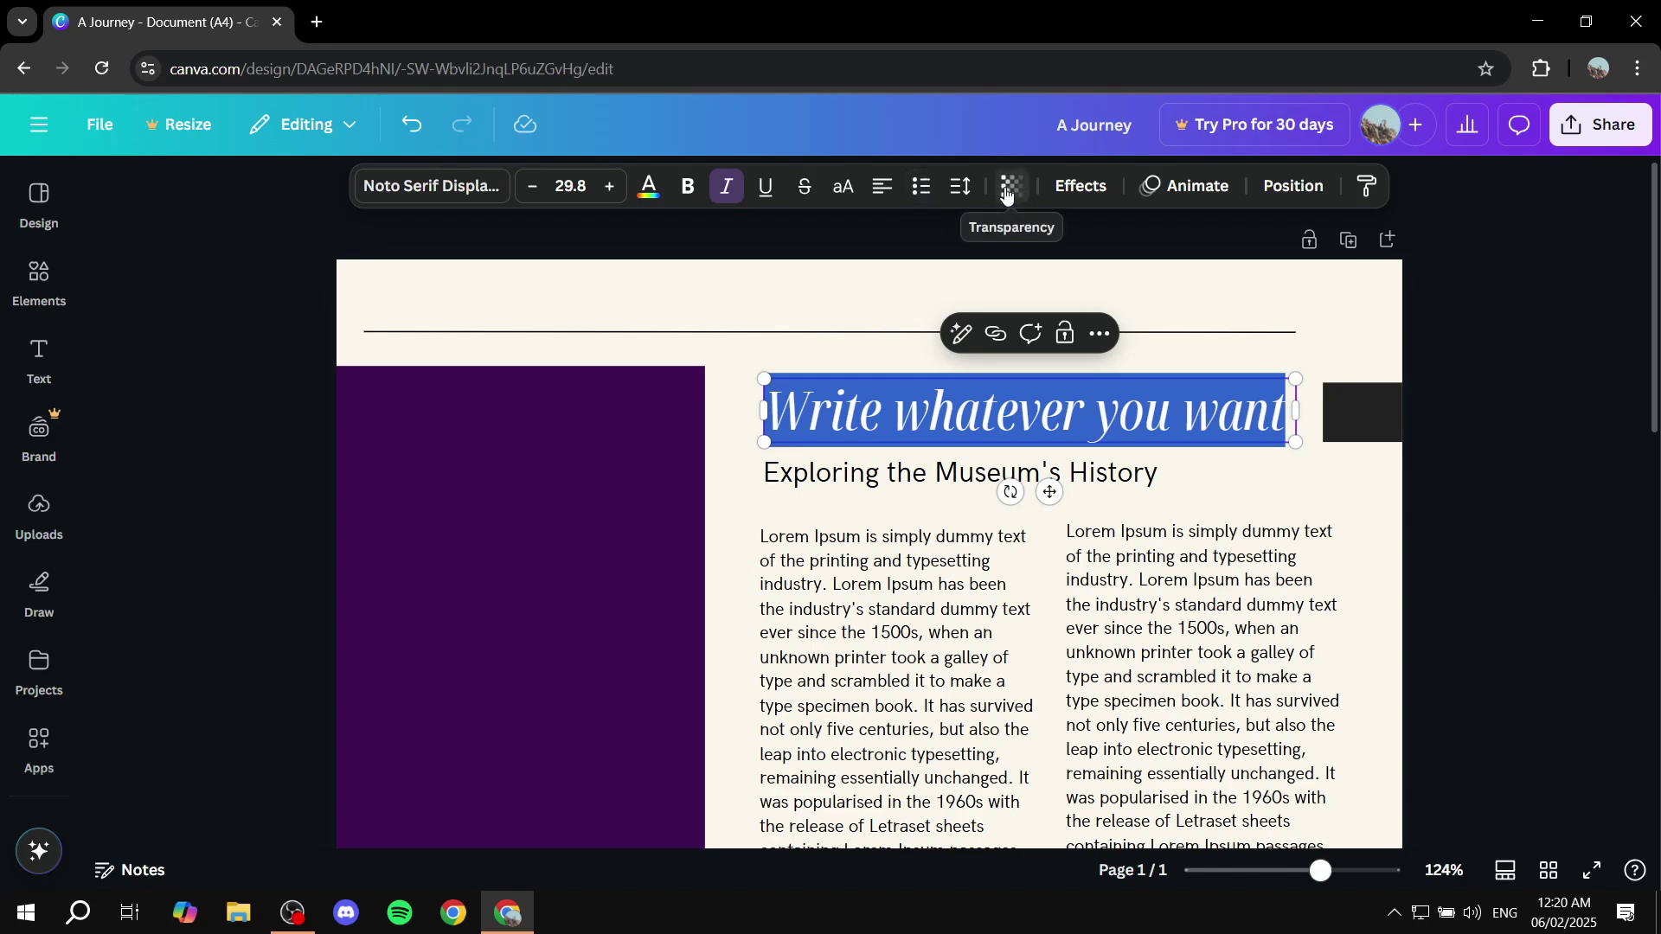
left_click(1151, 296)
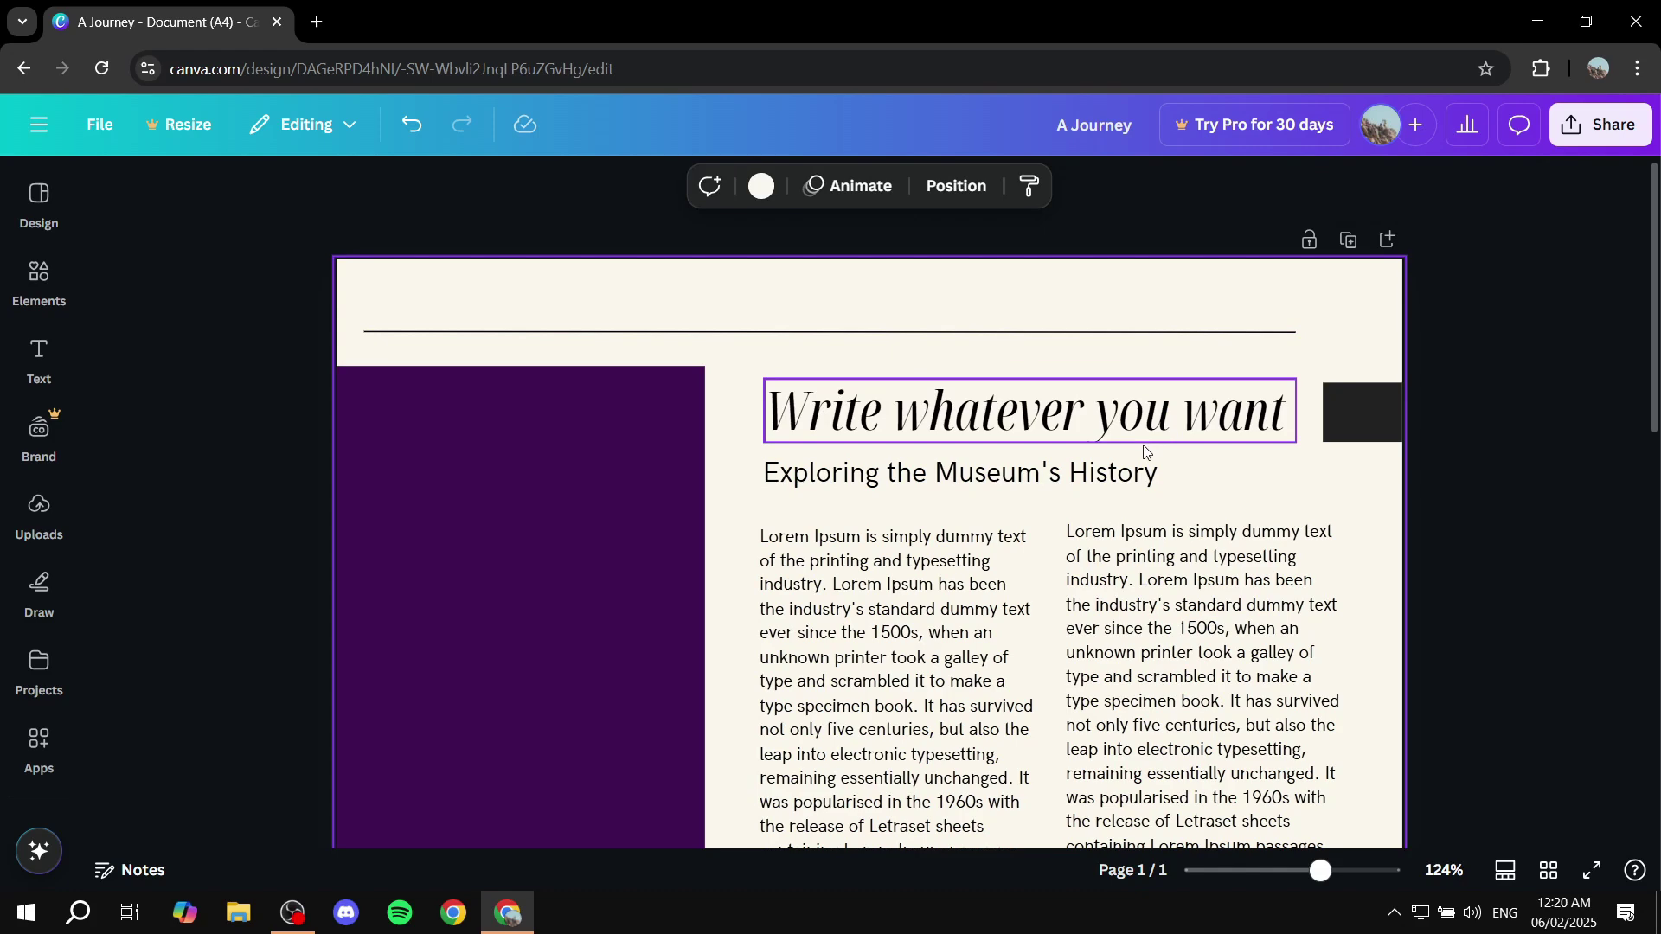
- Delete both Lorem Ipsum body text columns beneath the "Exploring the Museum's History" subtitle
scroll(1145, 450, "down", 4)
scroll(955, 449, "up", 2)
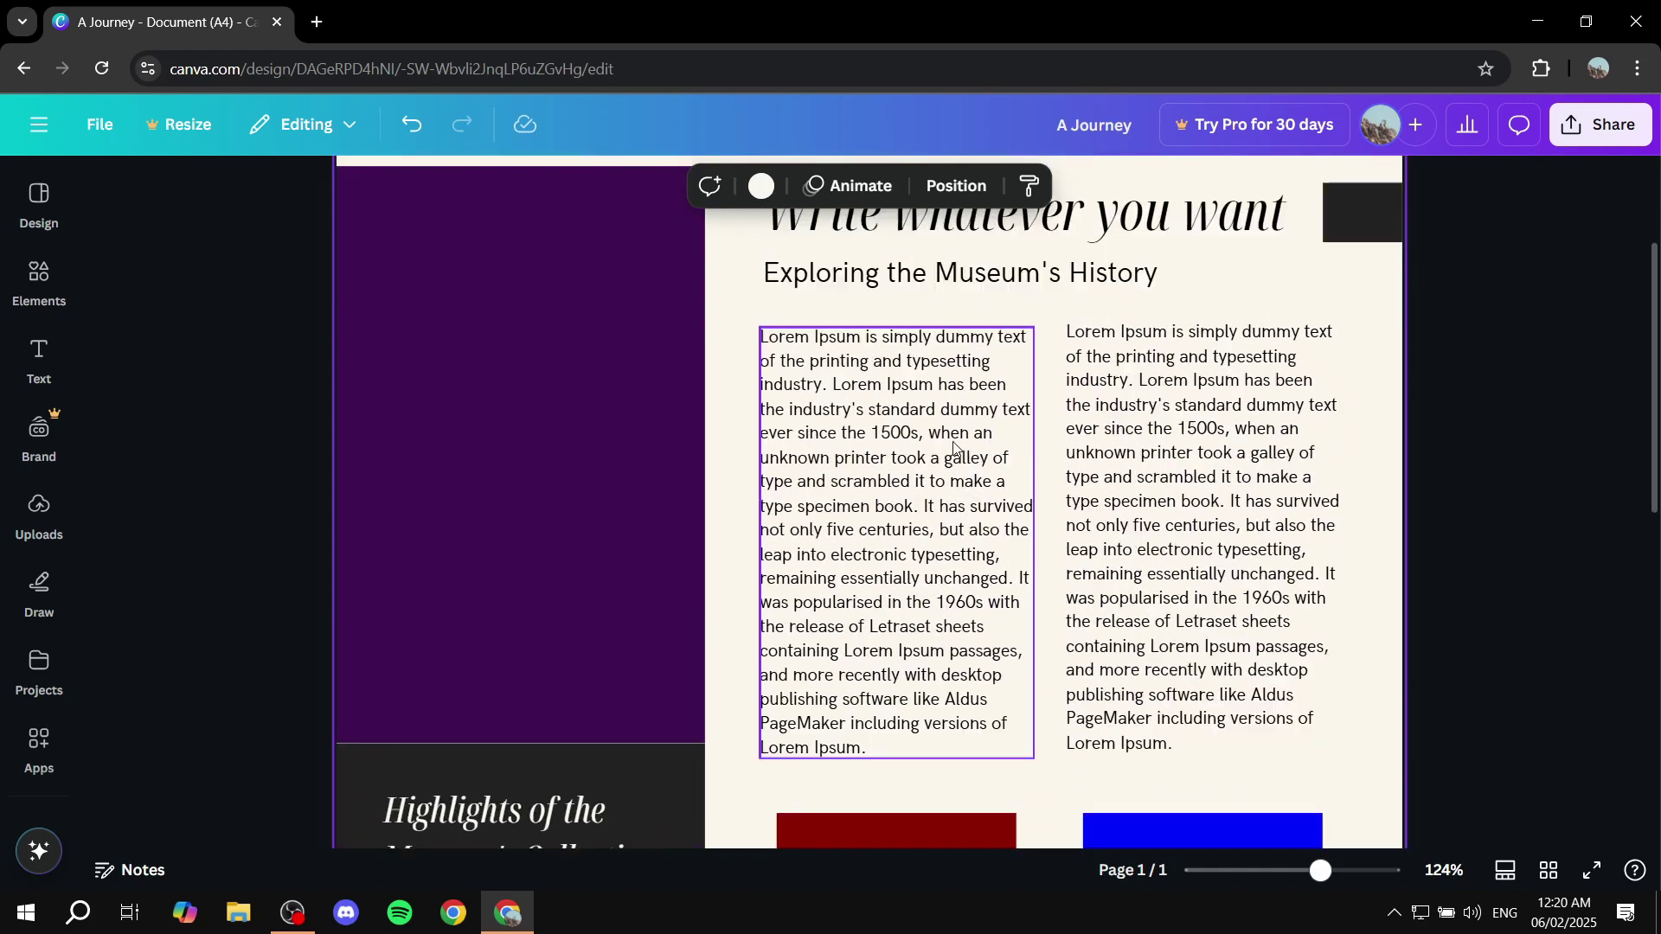
left_click(954, 448)
double_click(936, 582)
scroll(935, 581, "down", 1)
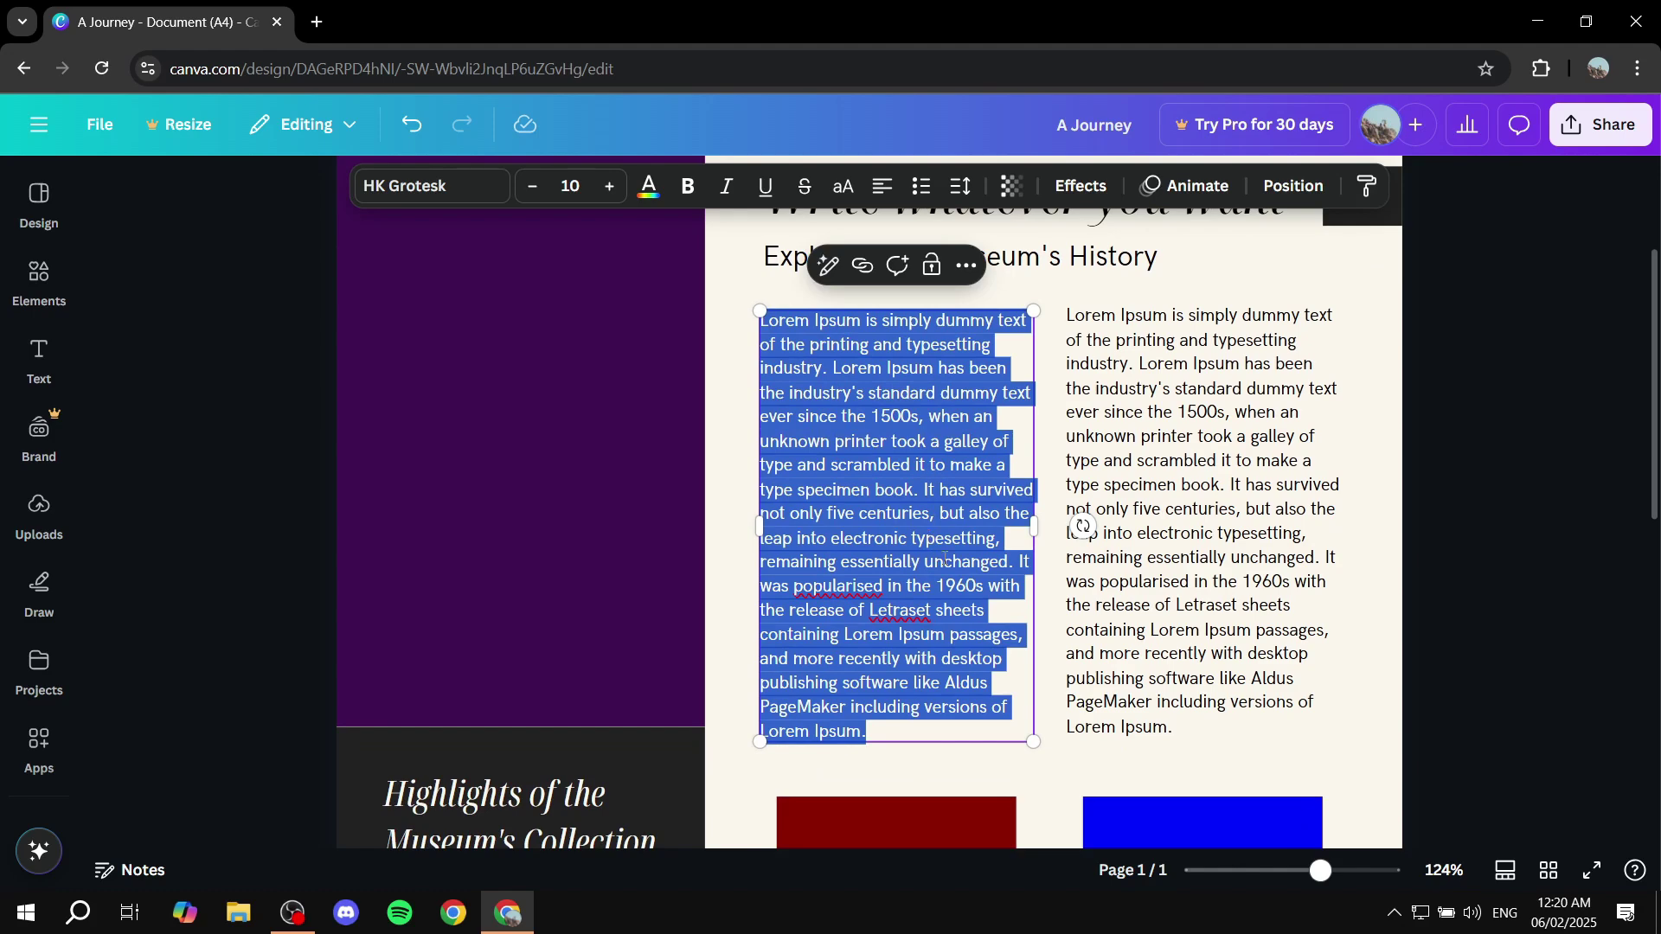
left_click(1363, 593)
left_click(908, 519)
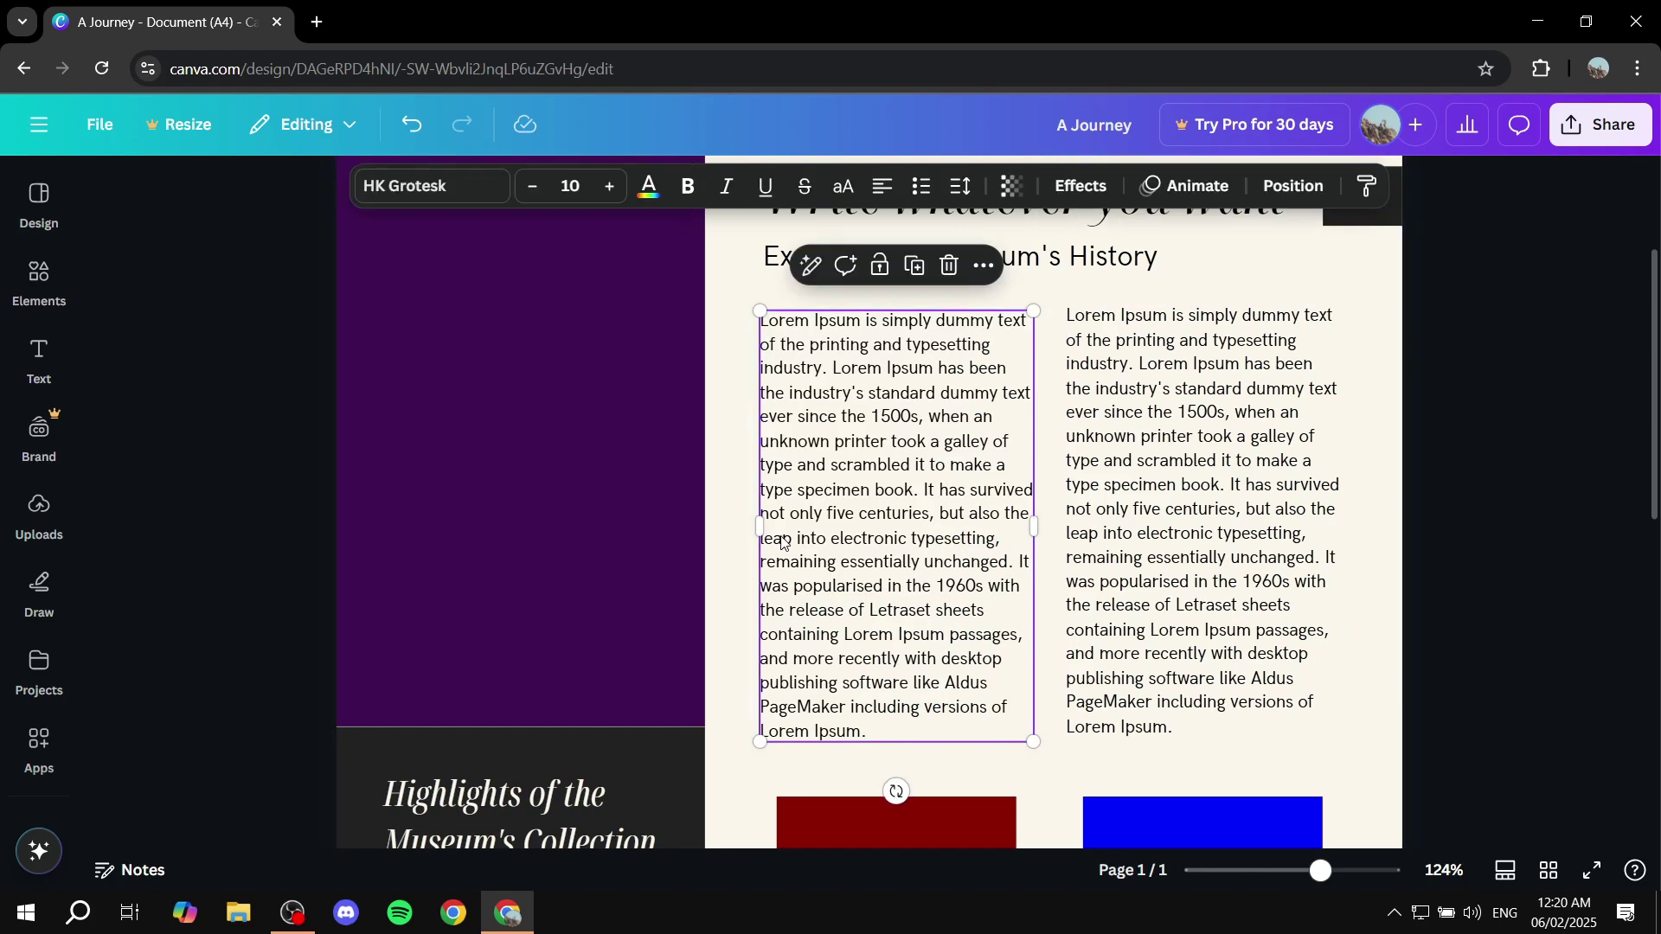
key("Delete")
left_click(1281, 514)
key("Delete")
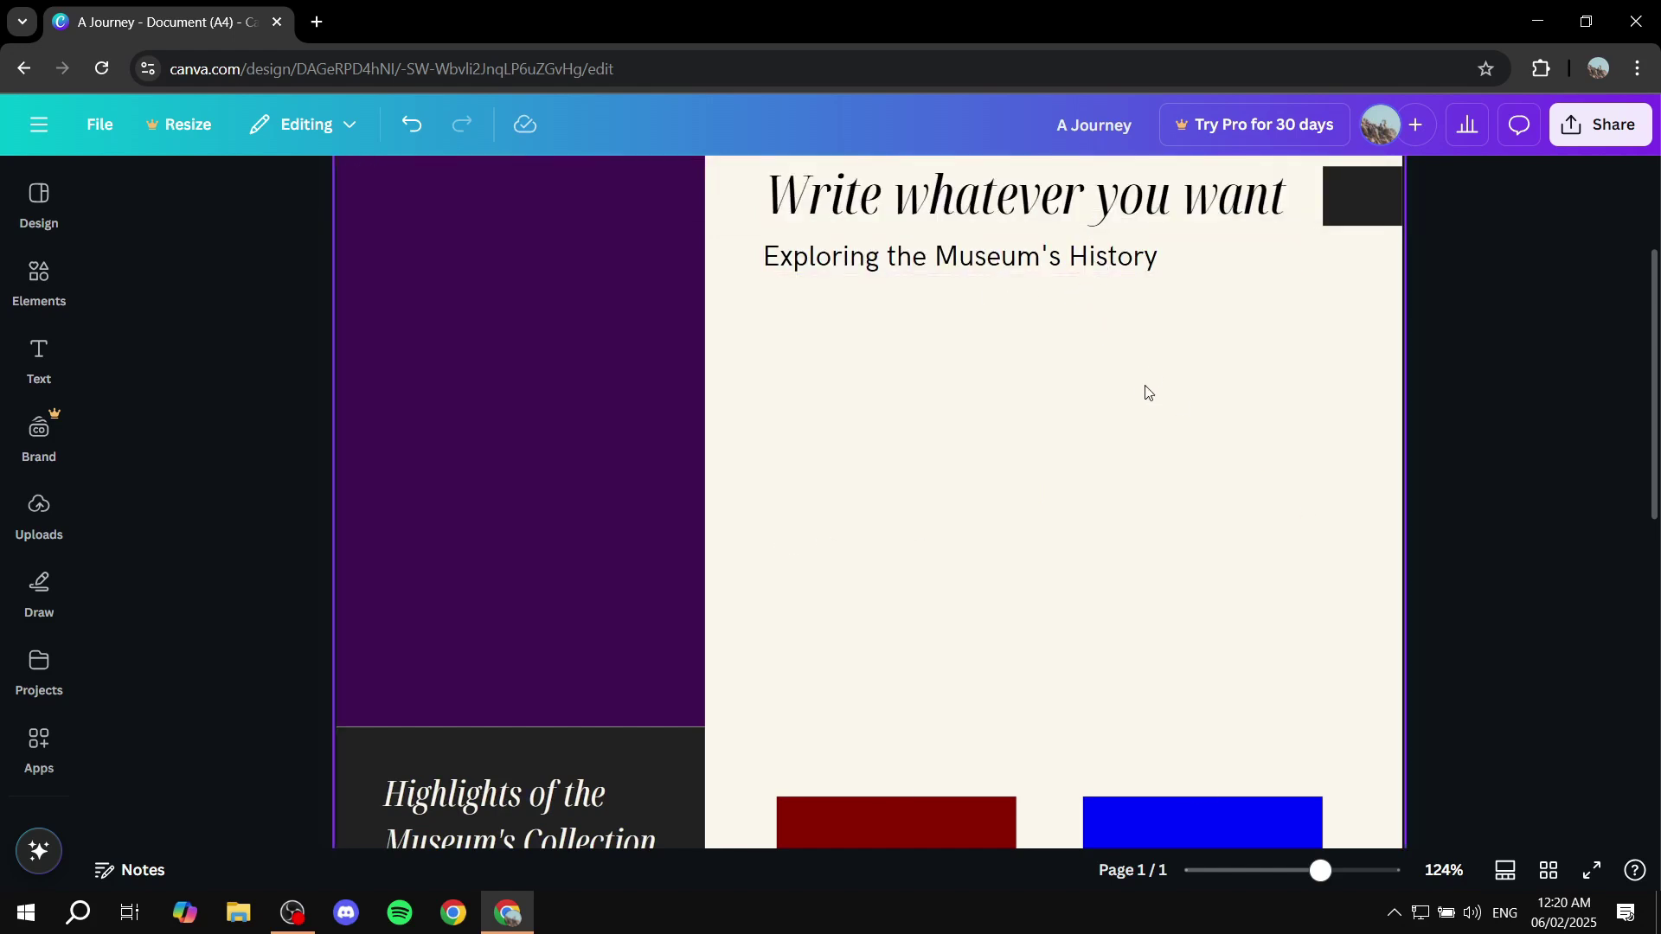
- Add a default body text box, place it just beneath the "Exploring the Museum's History" subtitle and scale it to font size 22.1
left_click(34, 359)
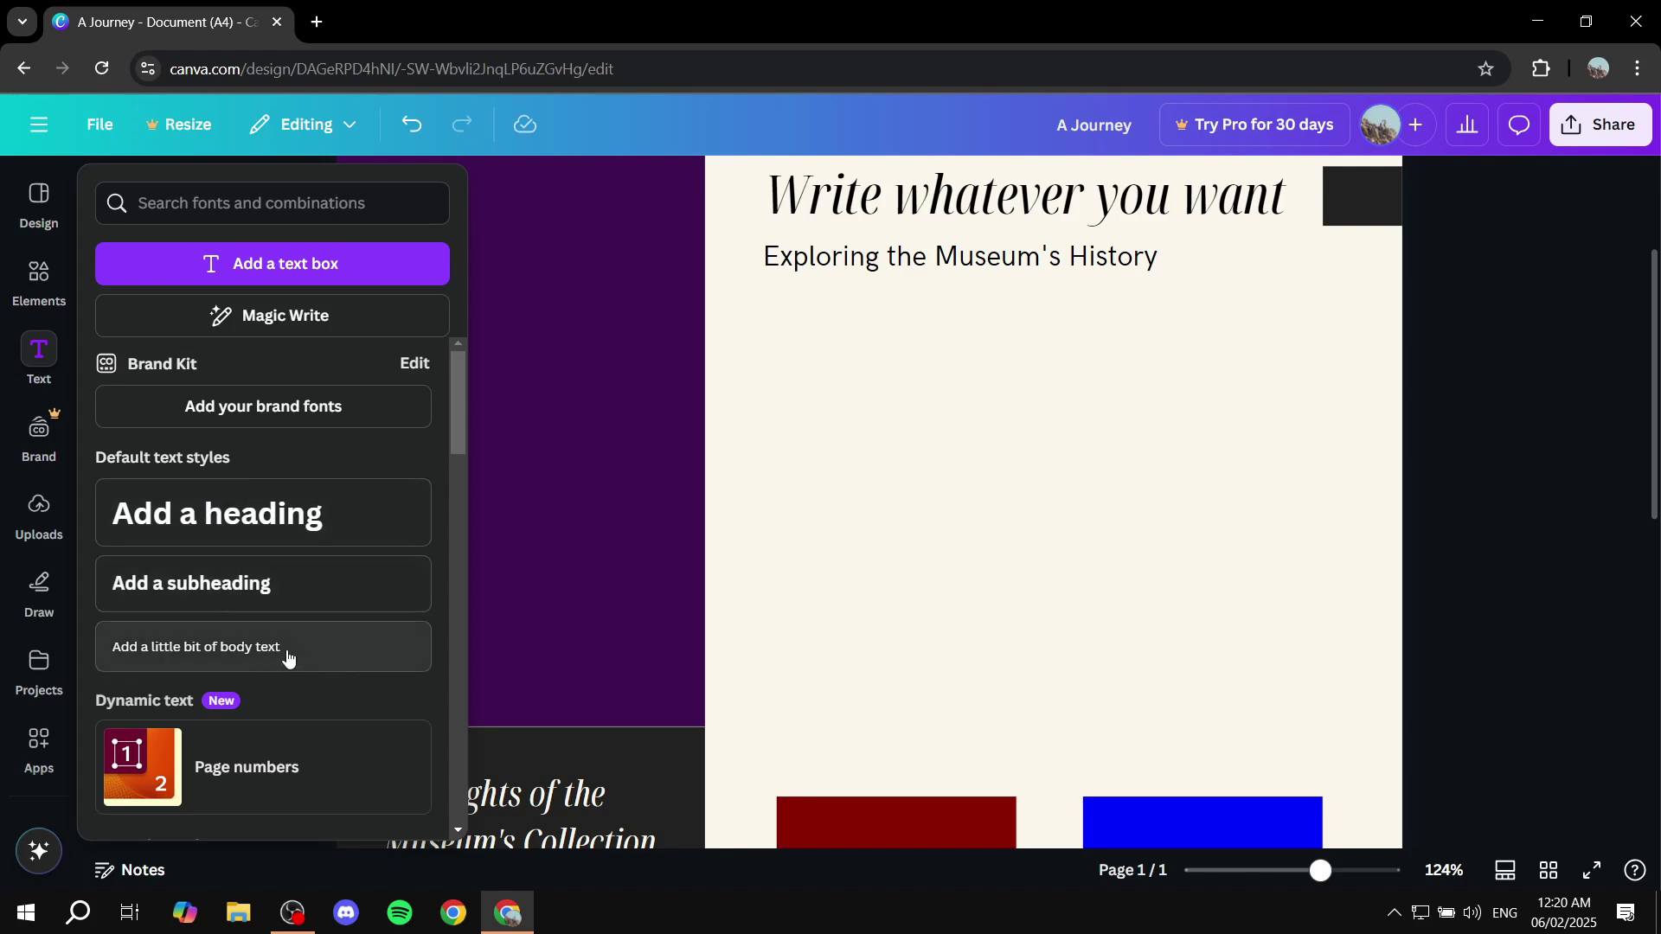
left_click_drag(262, 657, 1114, 412)
left_click(1227, 515)
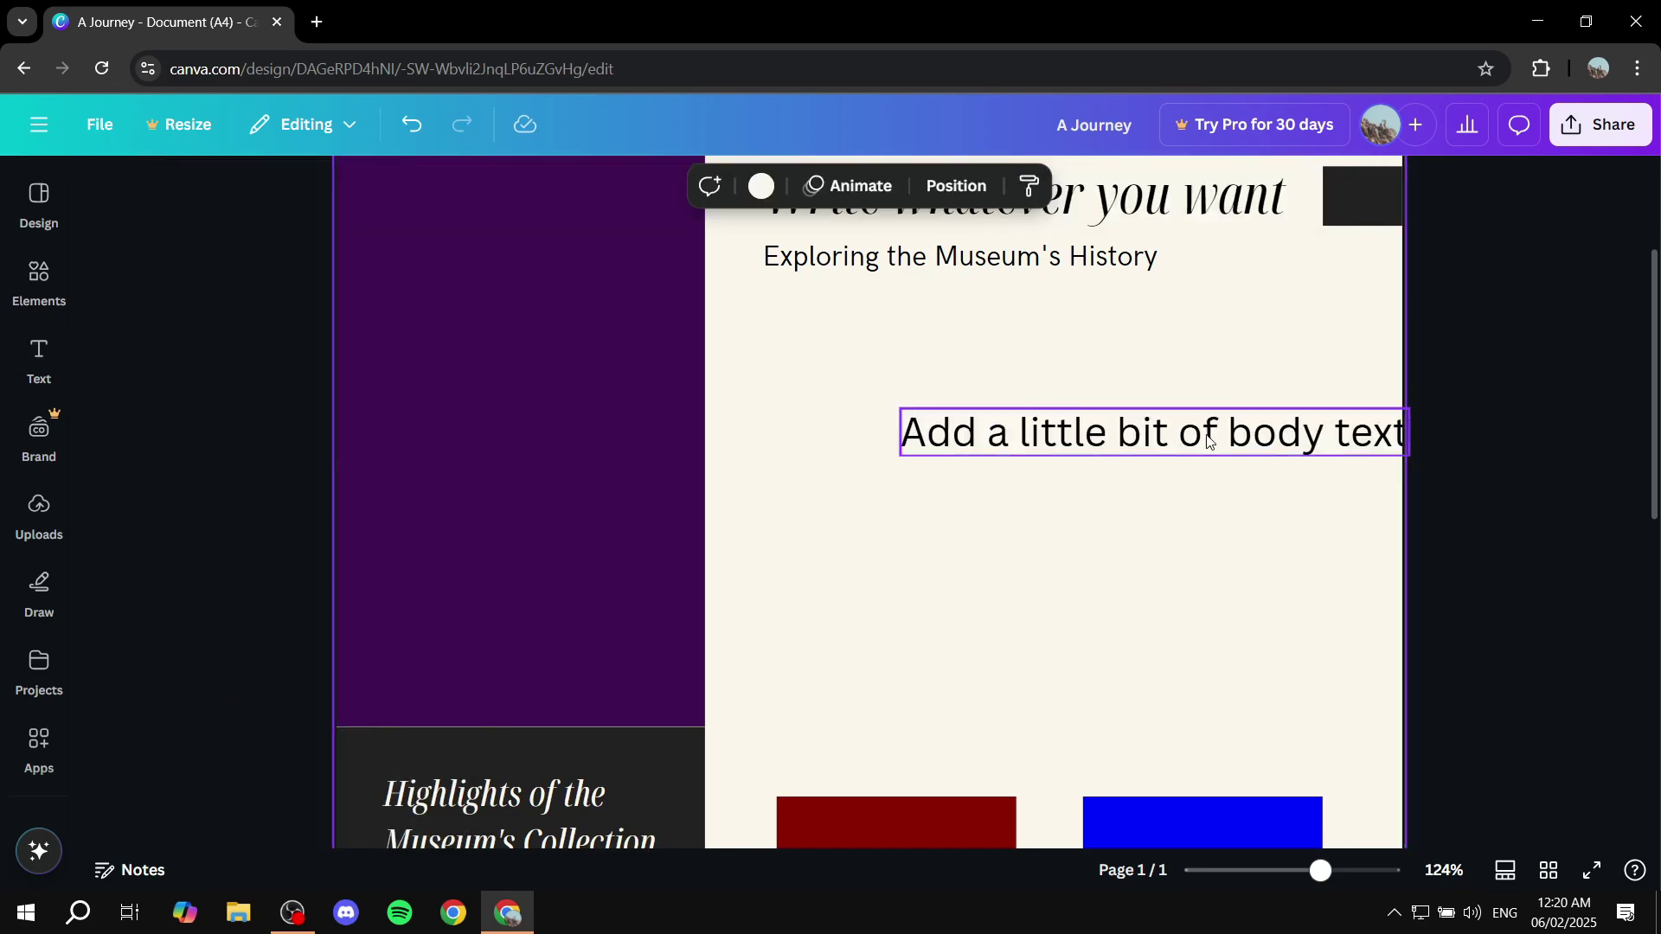
left_click_drag(1207, 433, 1028, 333)
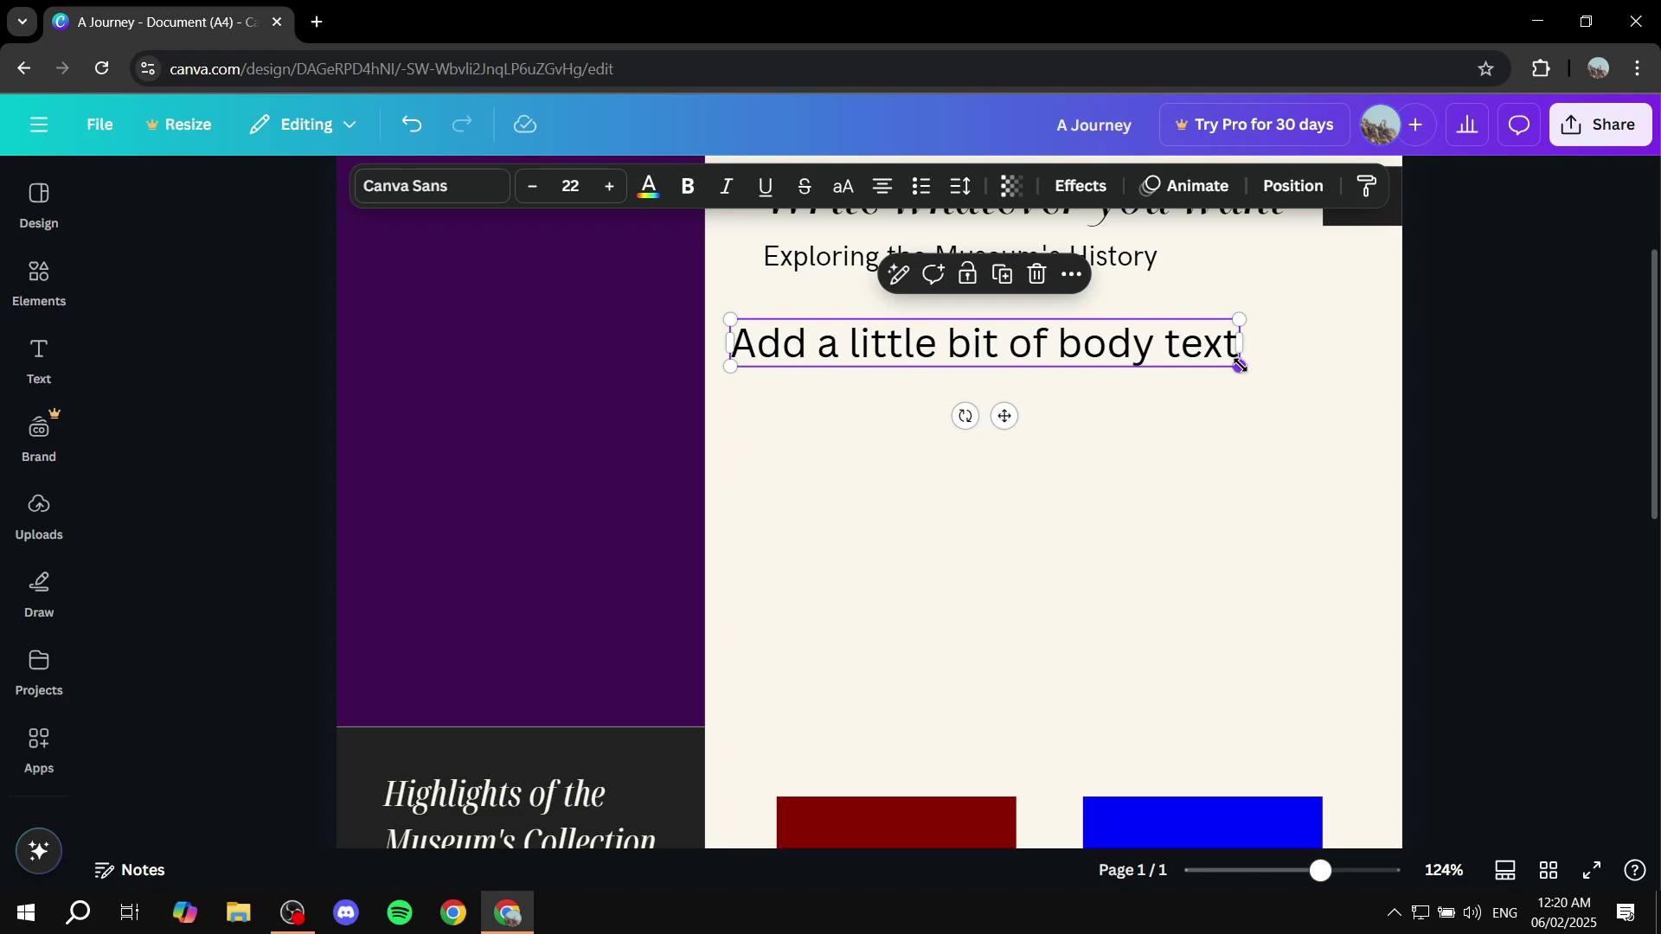
left_click_drag(1240, 365, 1197, 419)
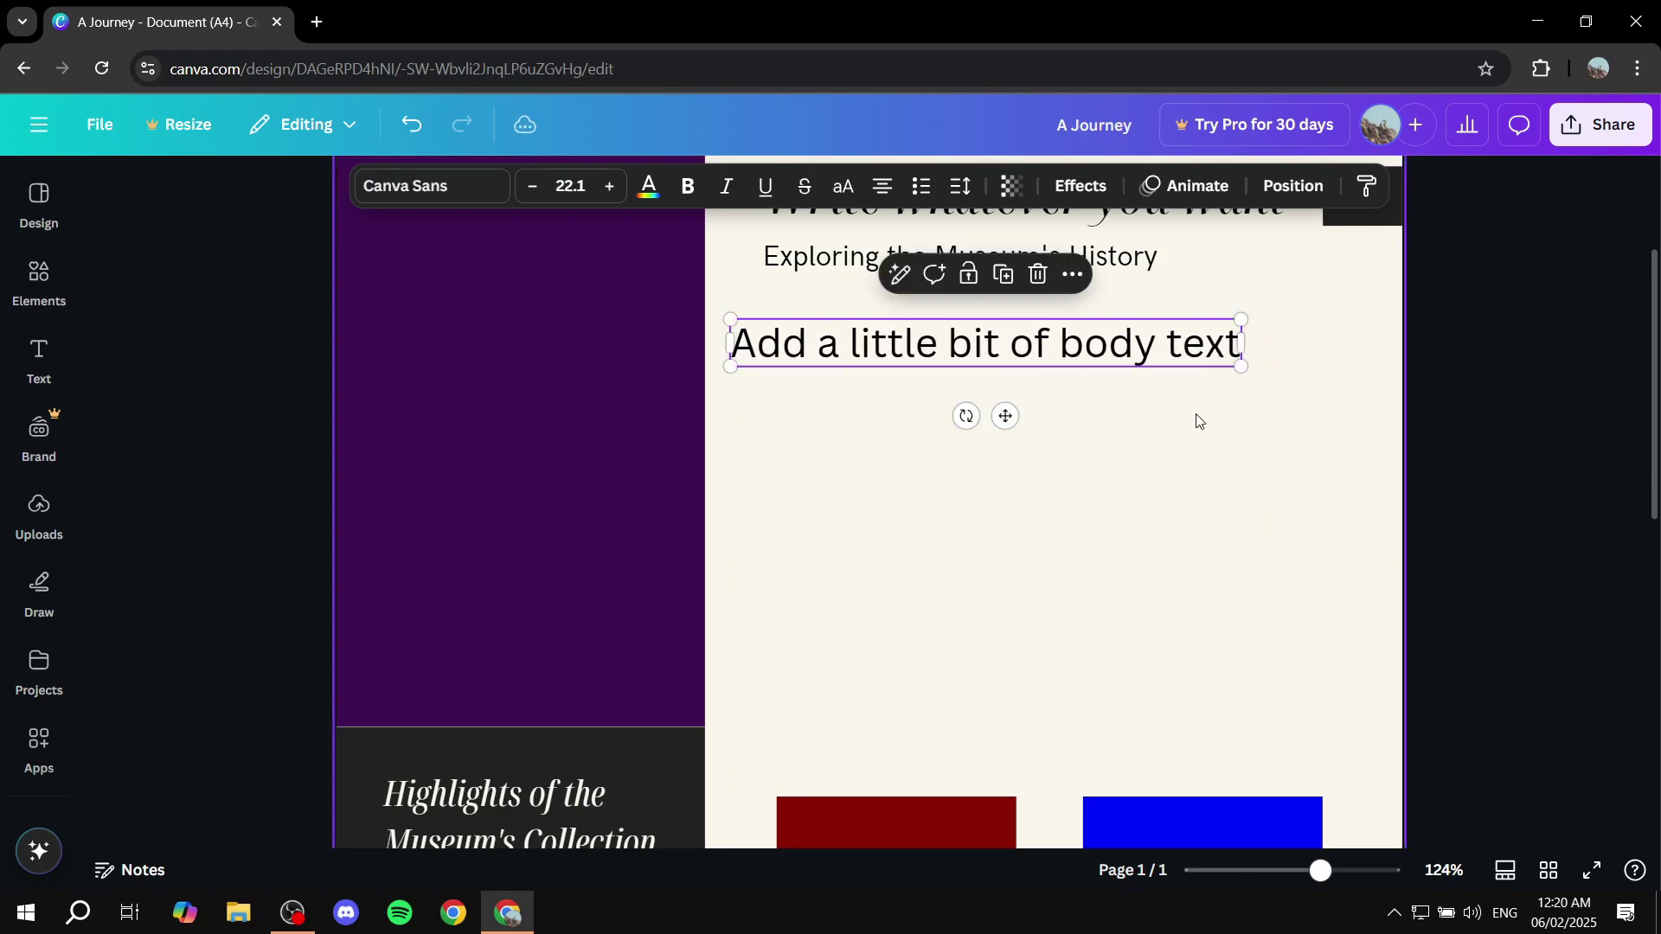
double_click(1116, 348)
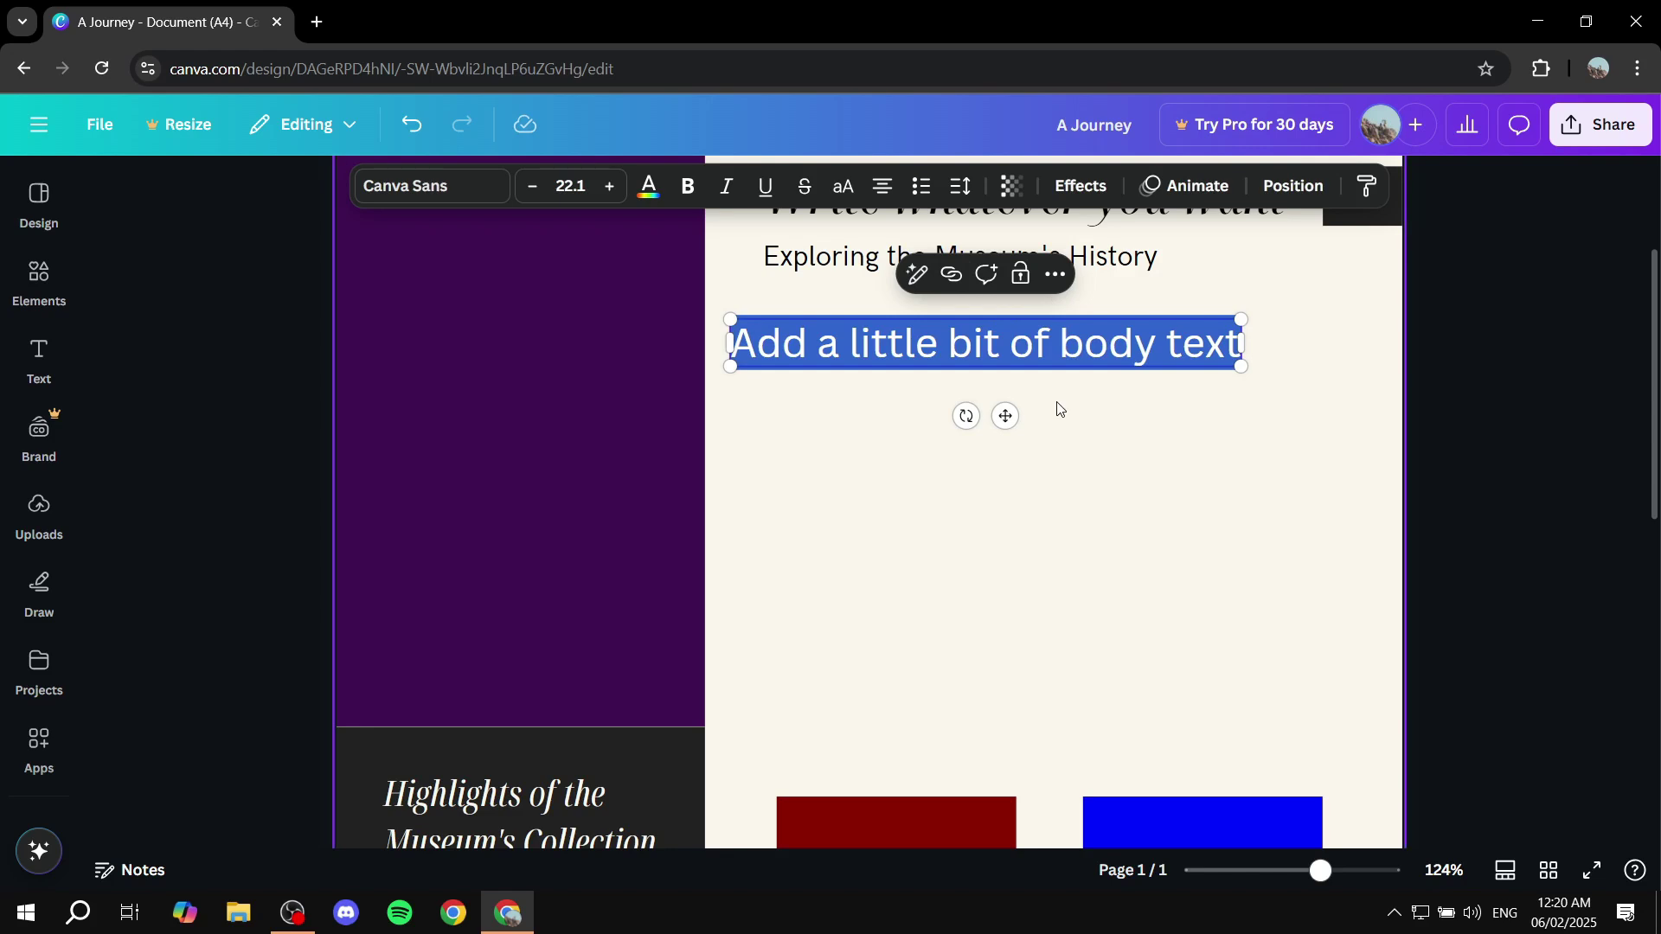
left_click(1109, 494)
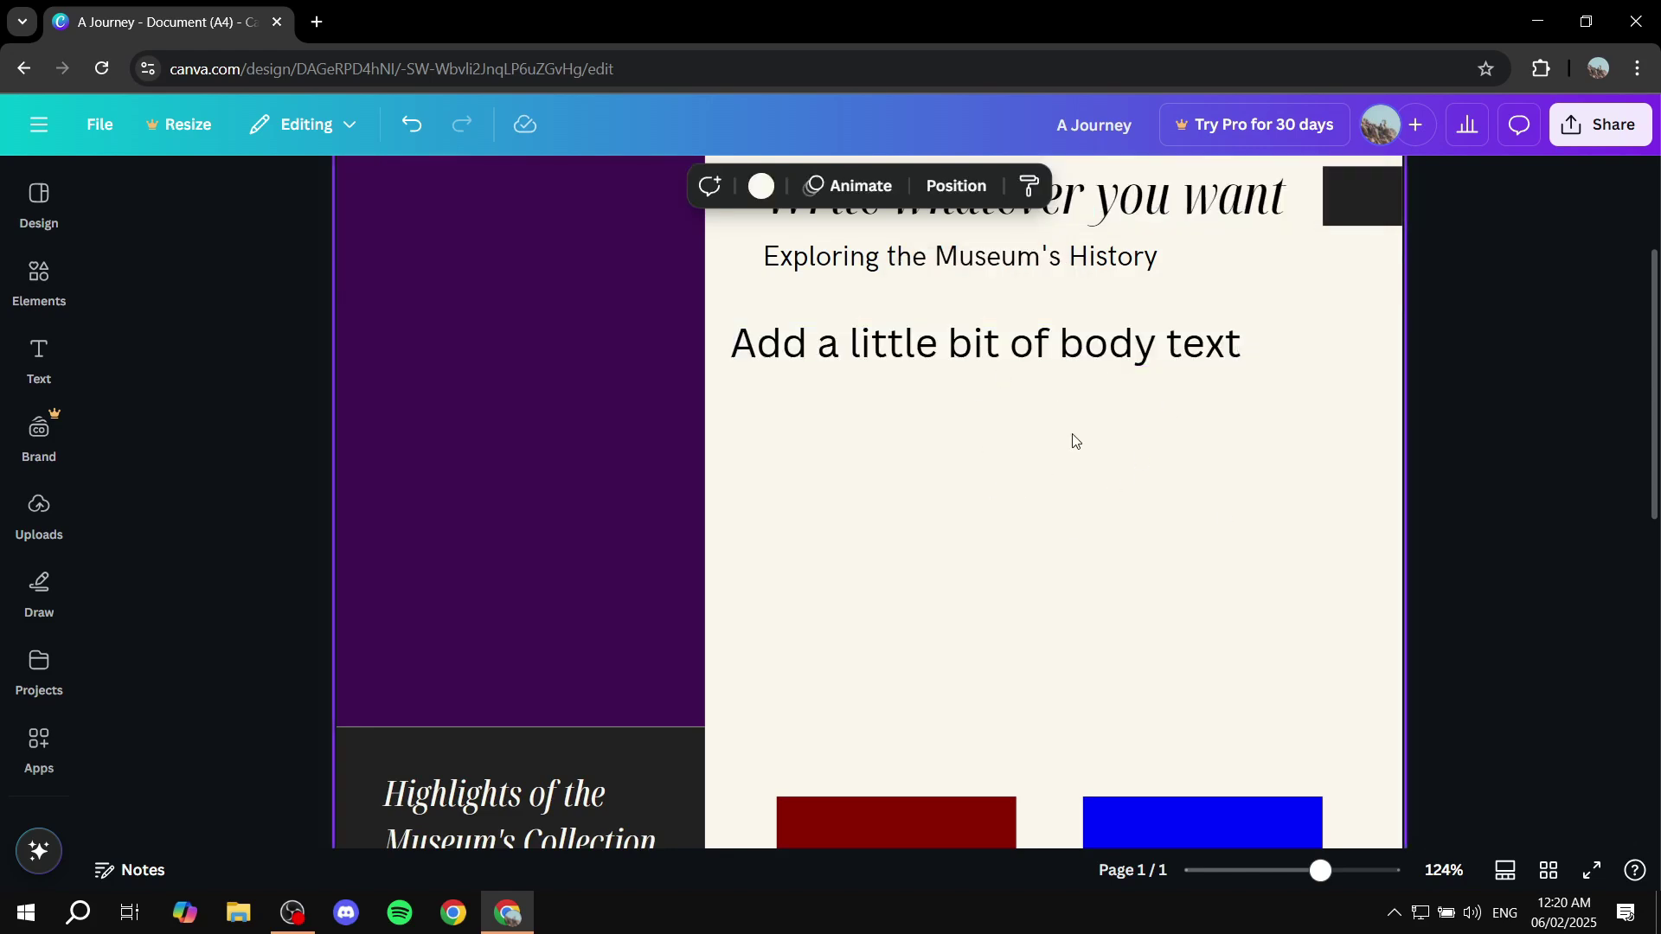
scroll(1160, 485, "down", 3)
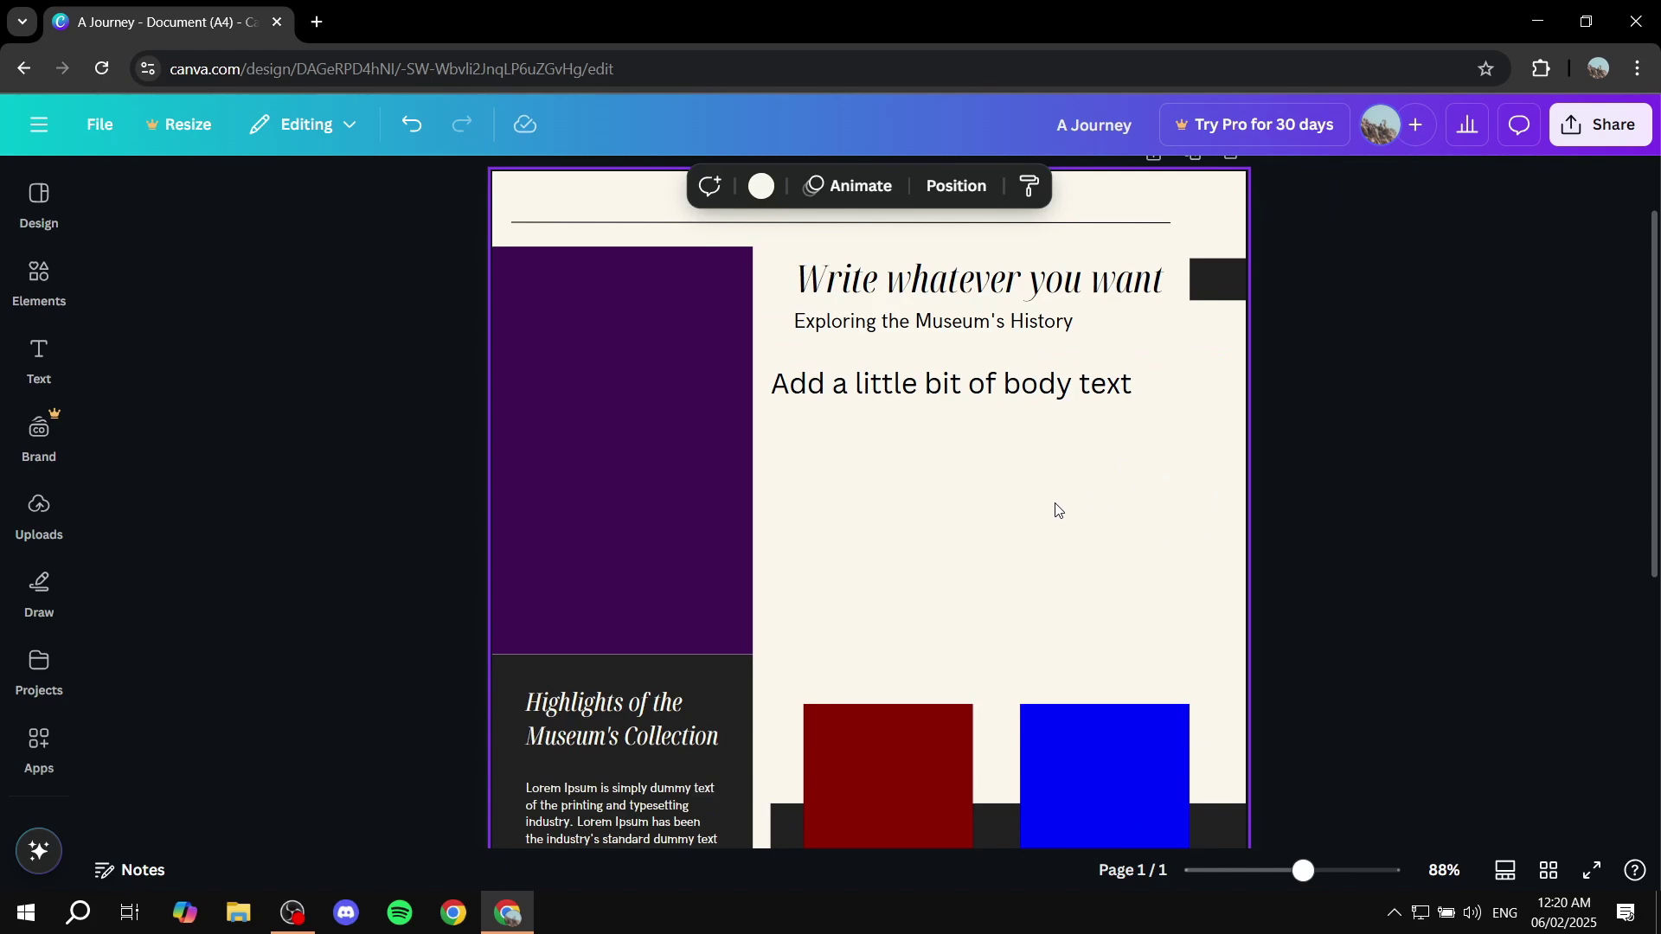
scroll(1052, 508, "down", 3)
scroll(1052, 505, "up", 3)
scroll(1052, 511, "down", 5)
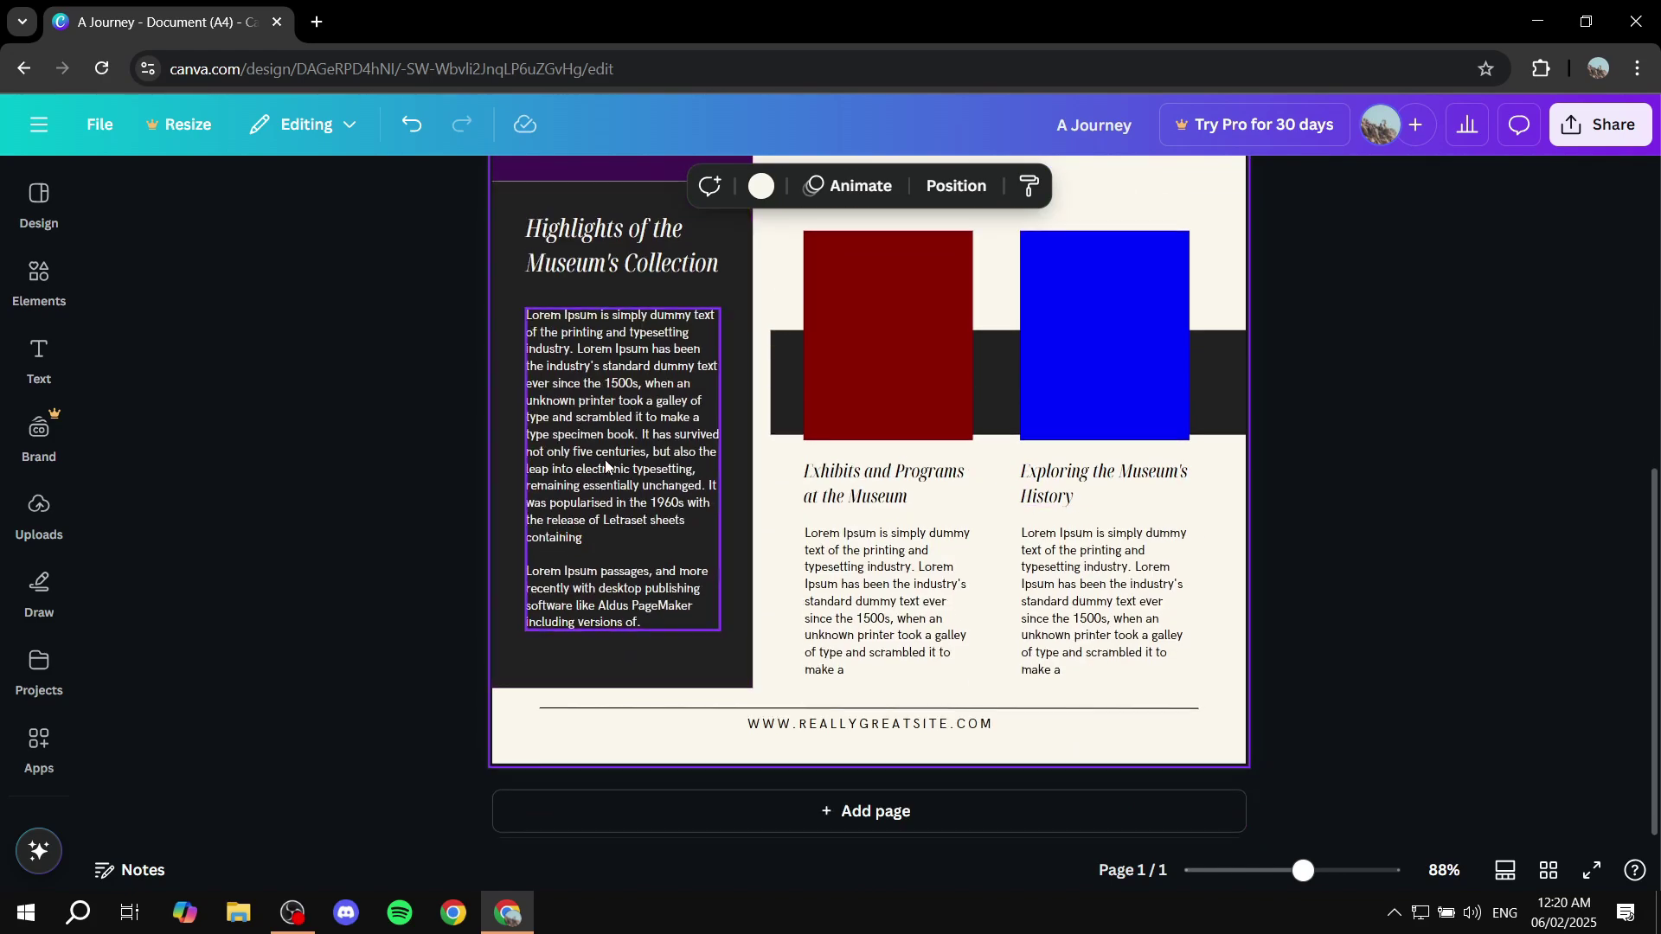
scroll(579, 456, "up", 1)
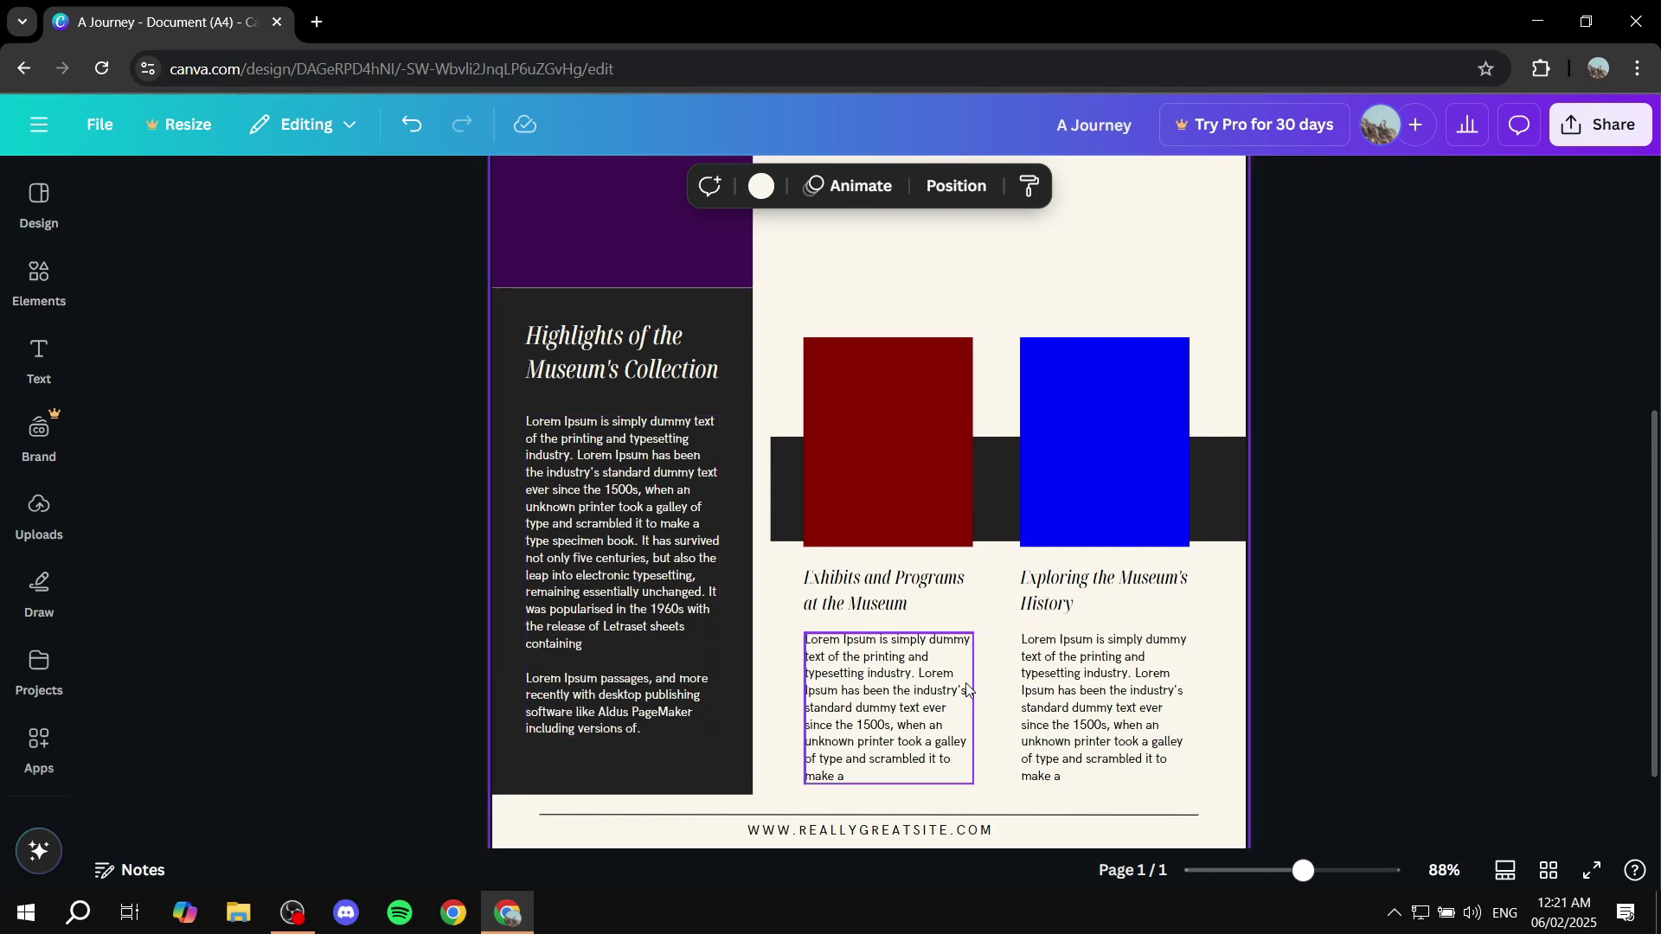
scroll(812, 729, "down", 1)
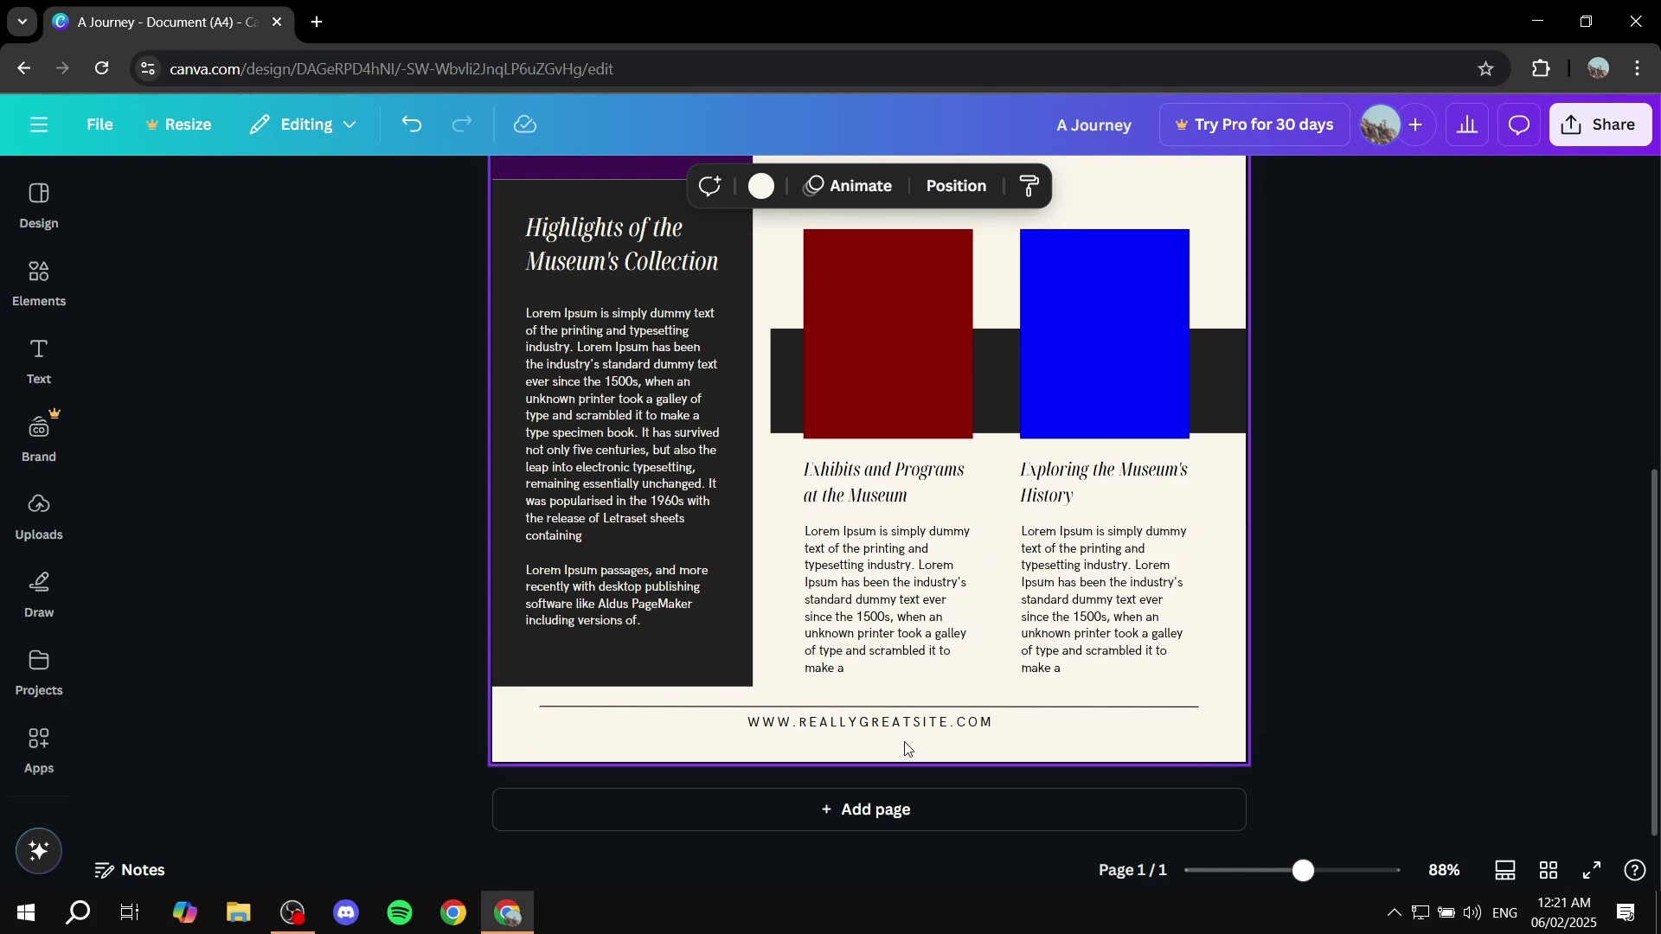
scroll(910, 743, "up", 5, "ctrl")
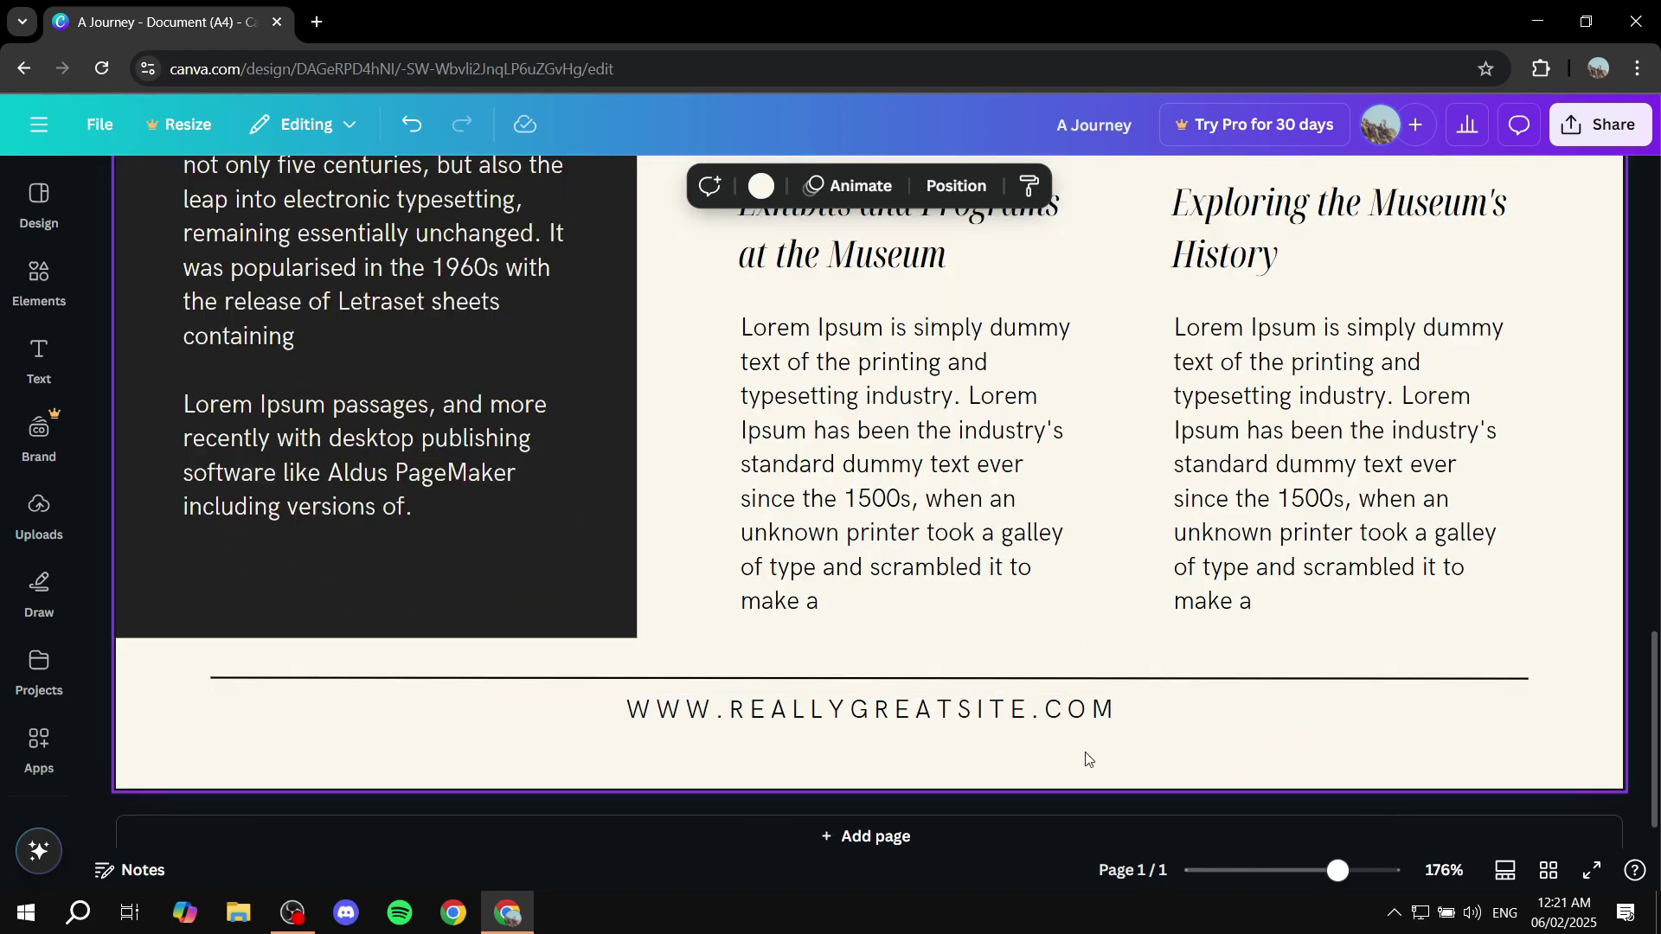
double_click(928, 710)
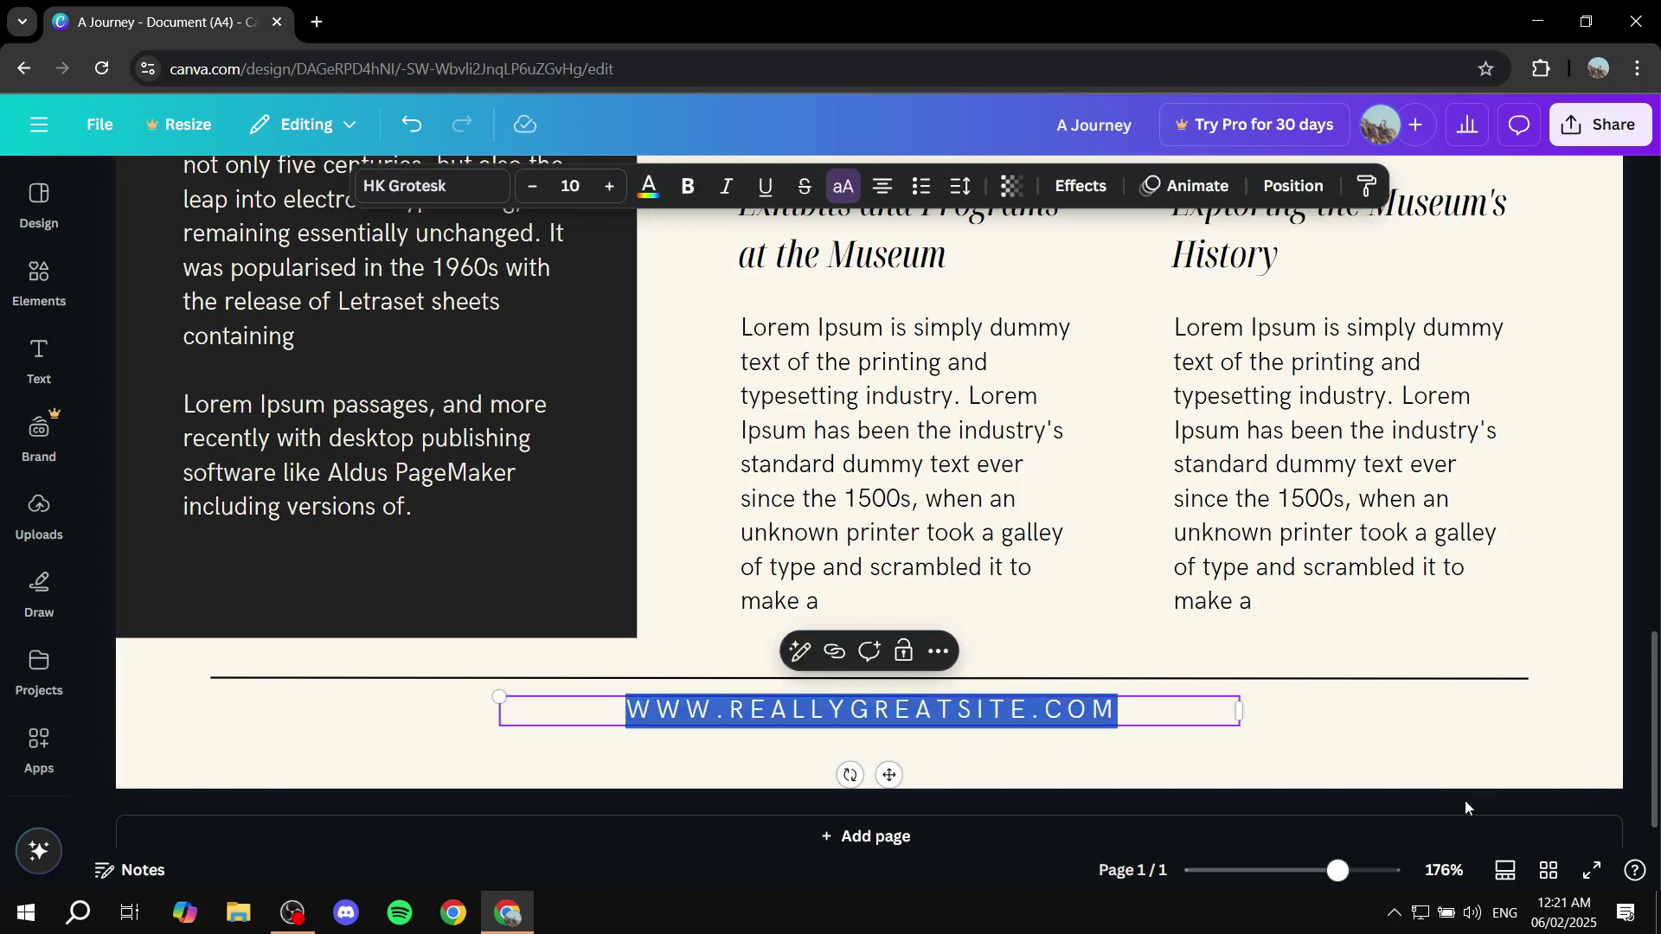
type("W")
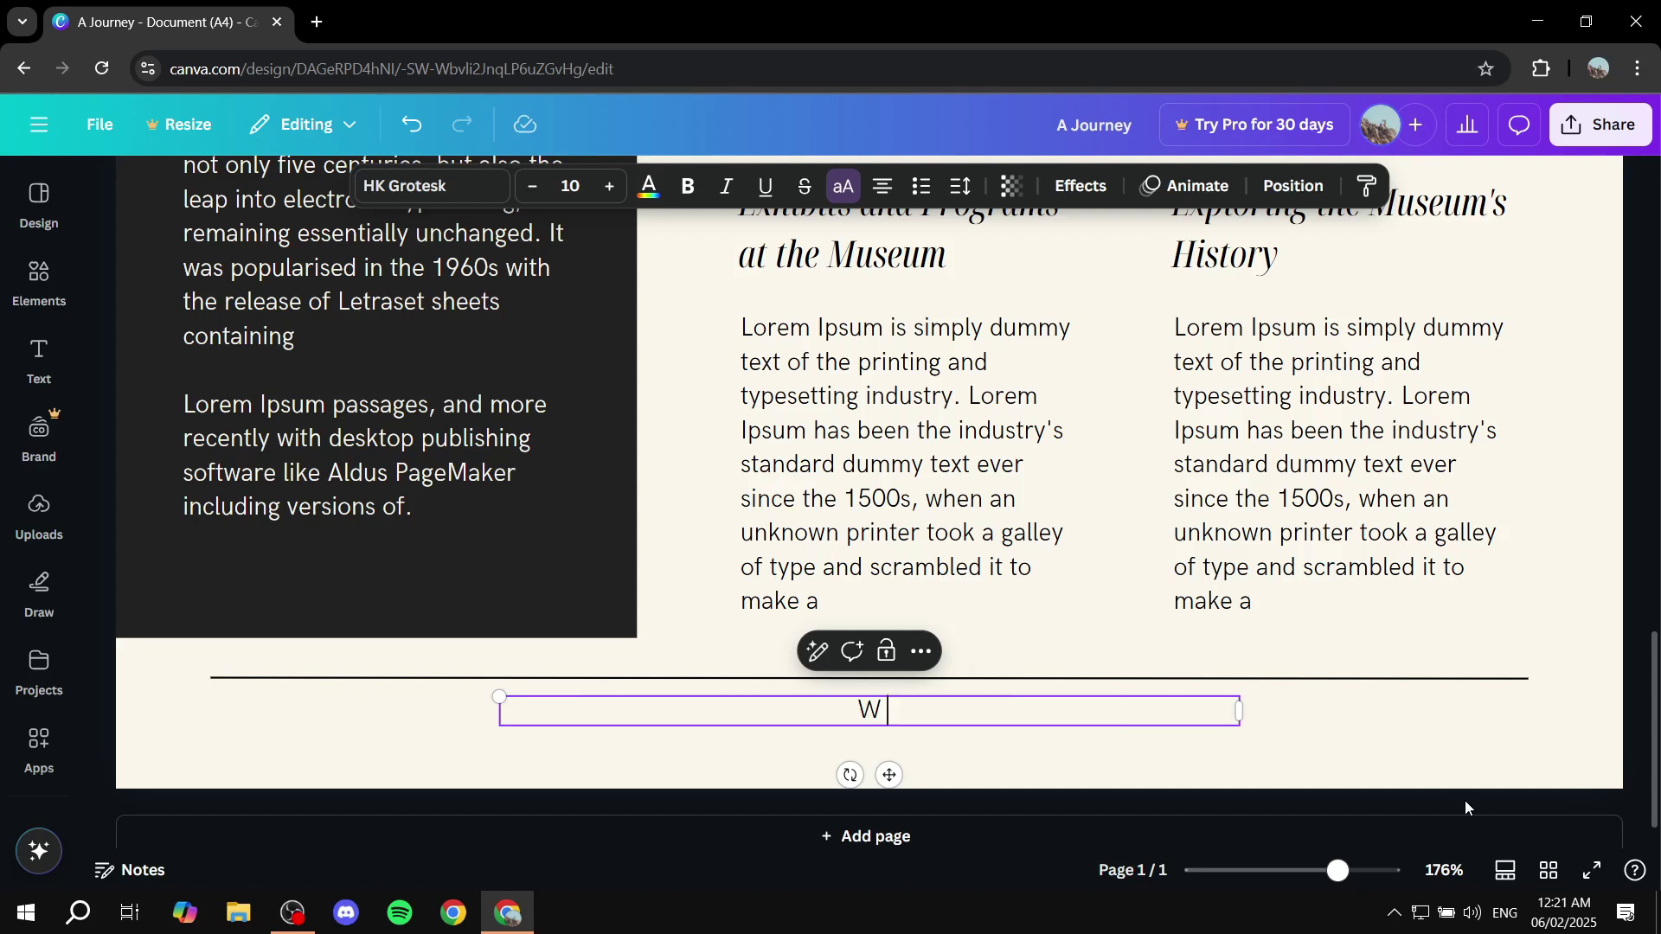
type("WW.GOOGLE.")
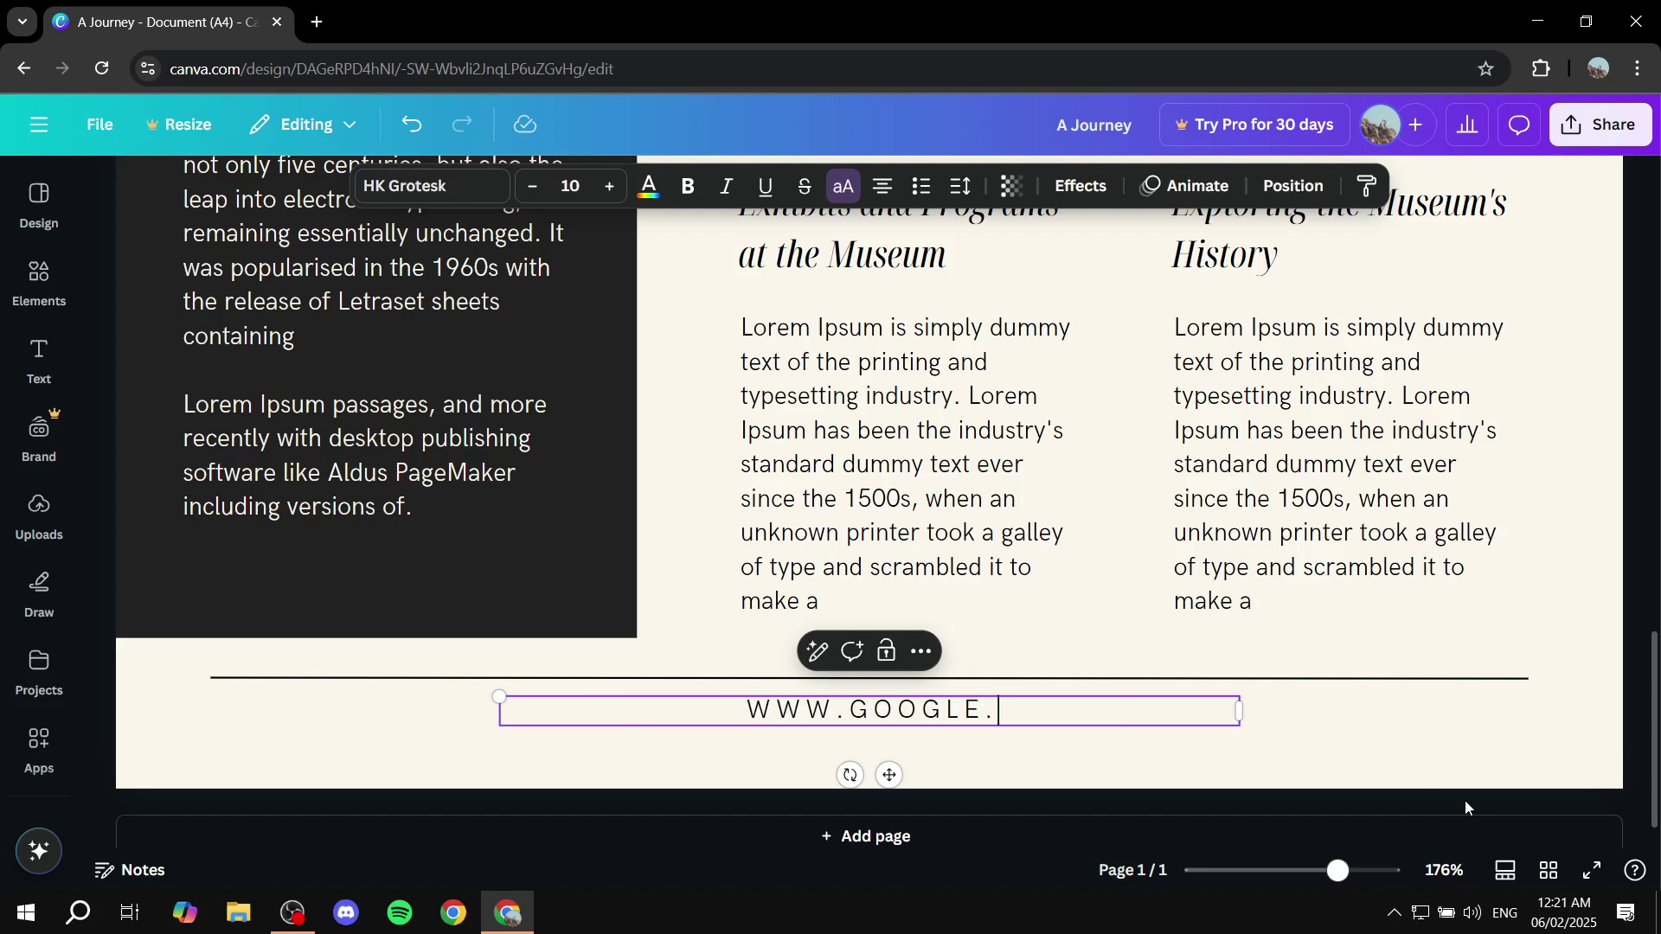
type("COM")
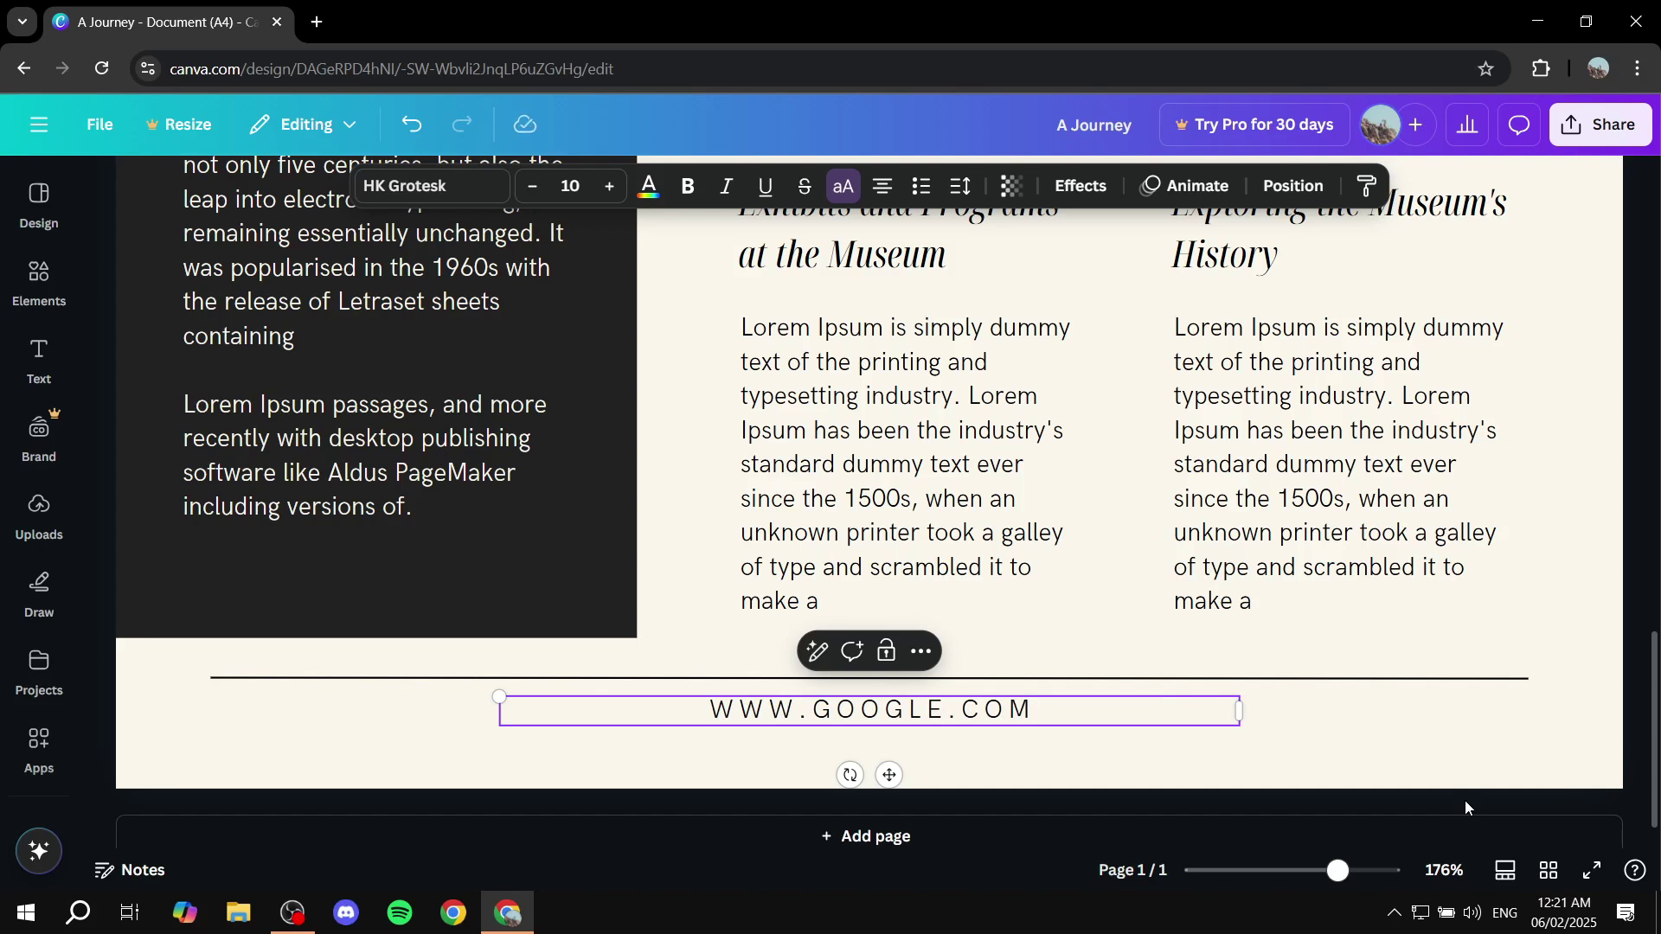
left_click(1011, 743)
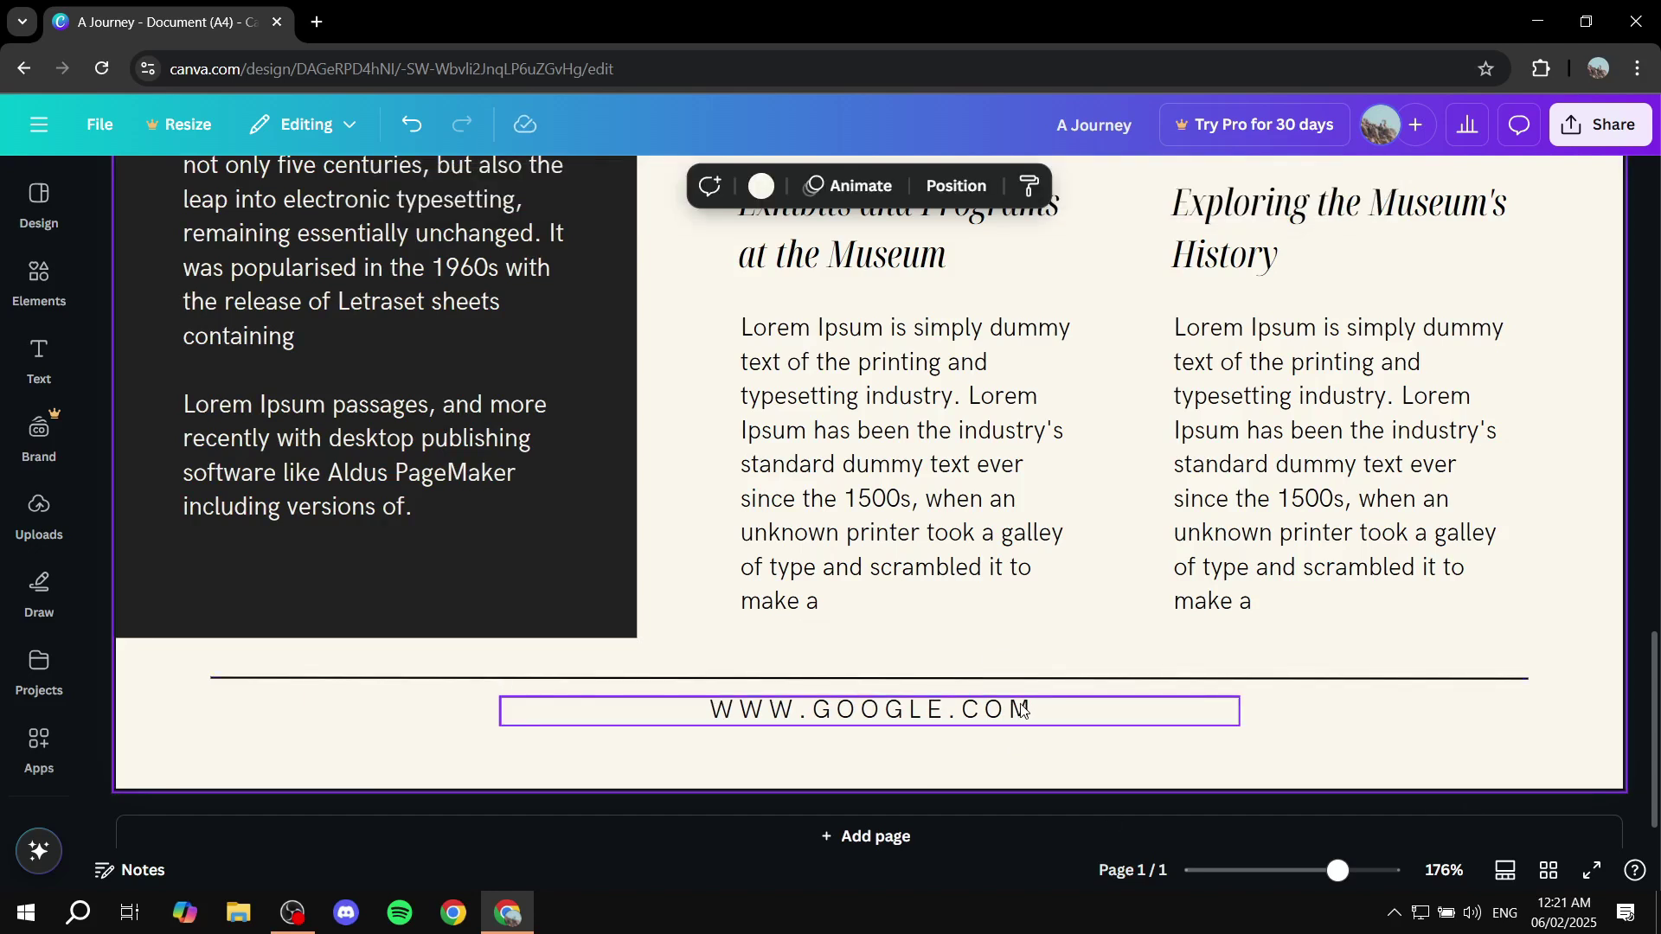
left_click(1024, 709)
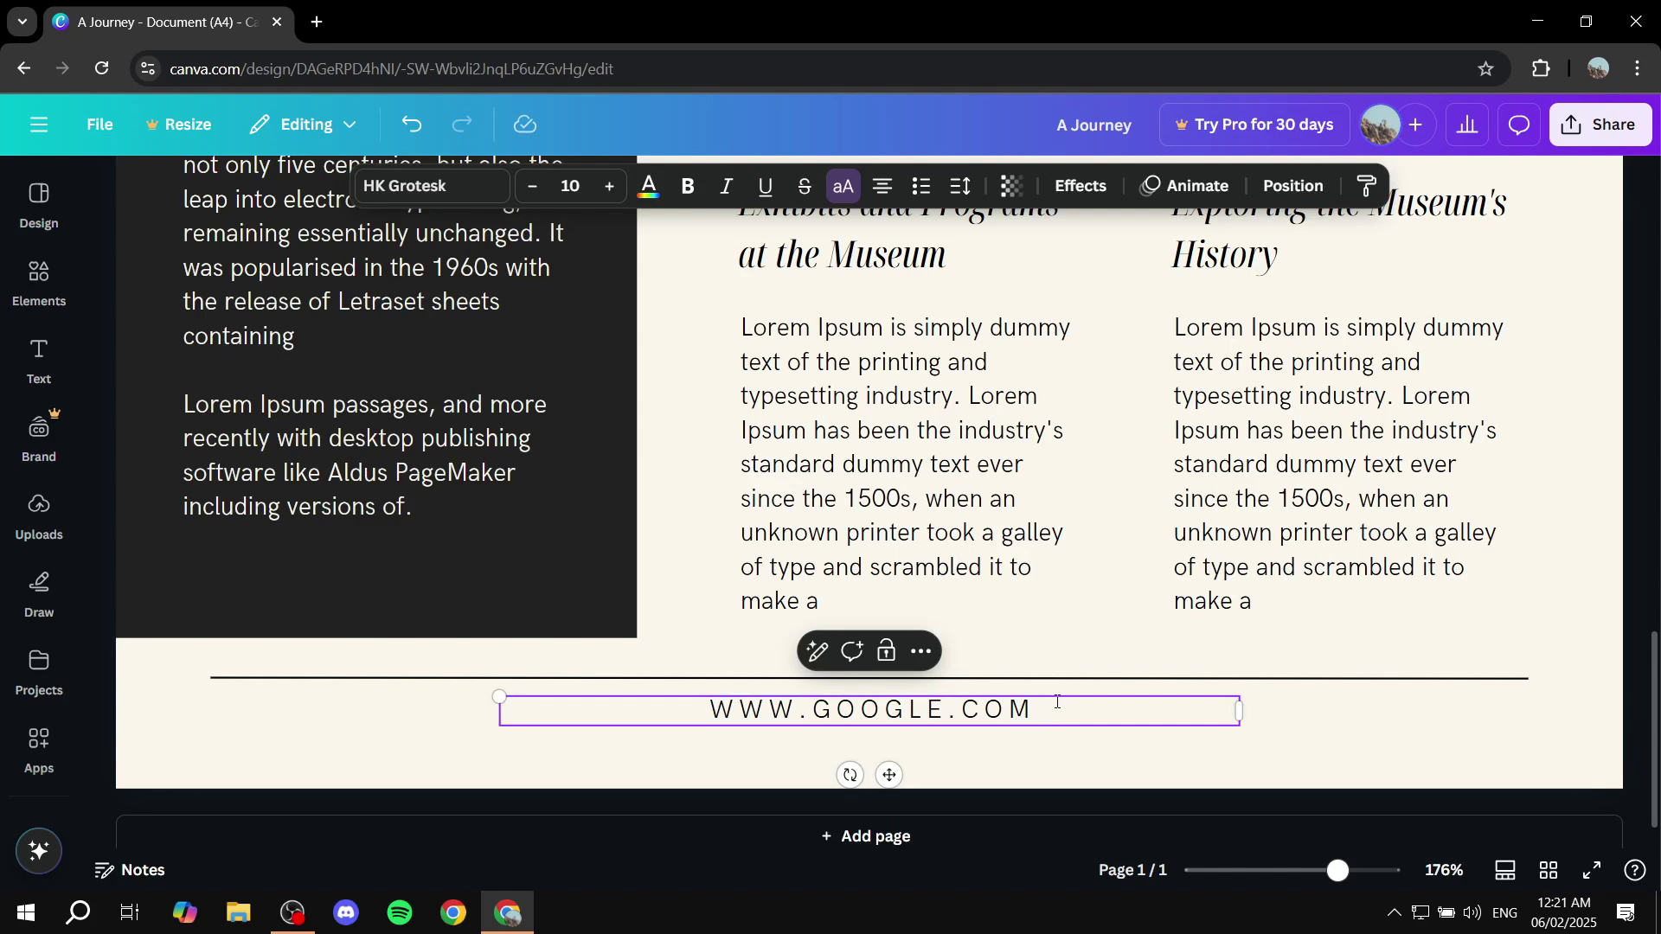
left_click(1057, 702)
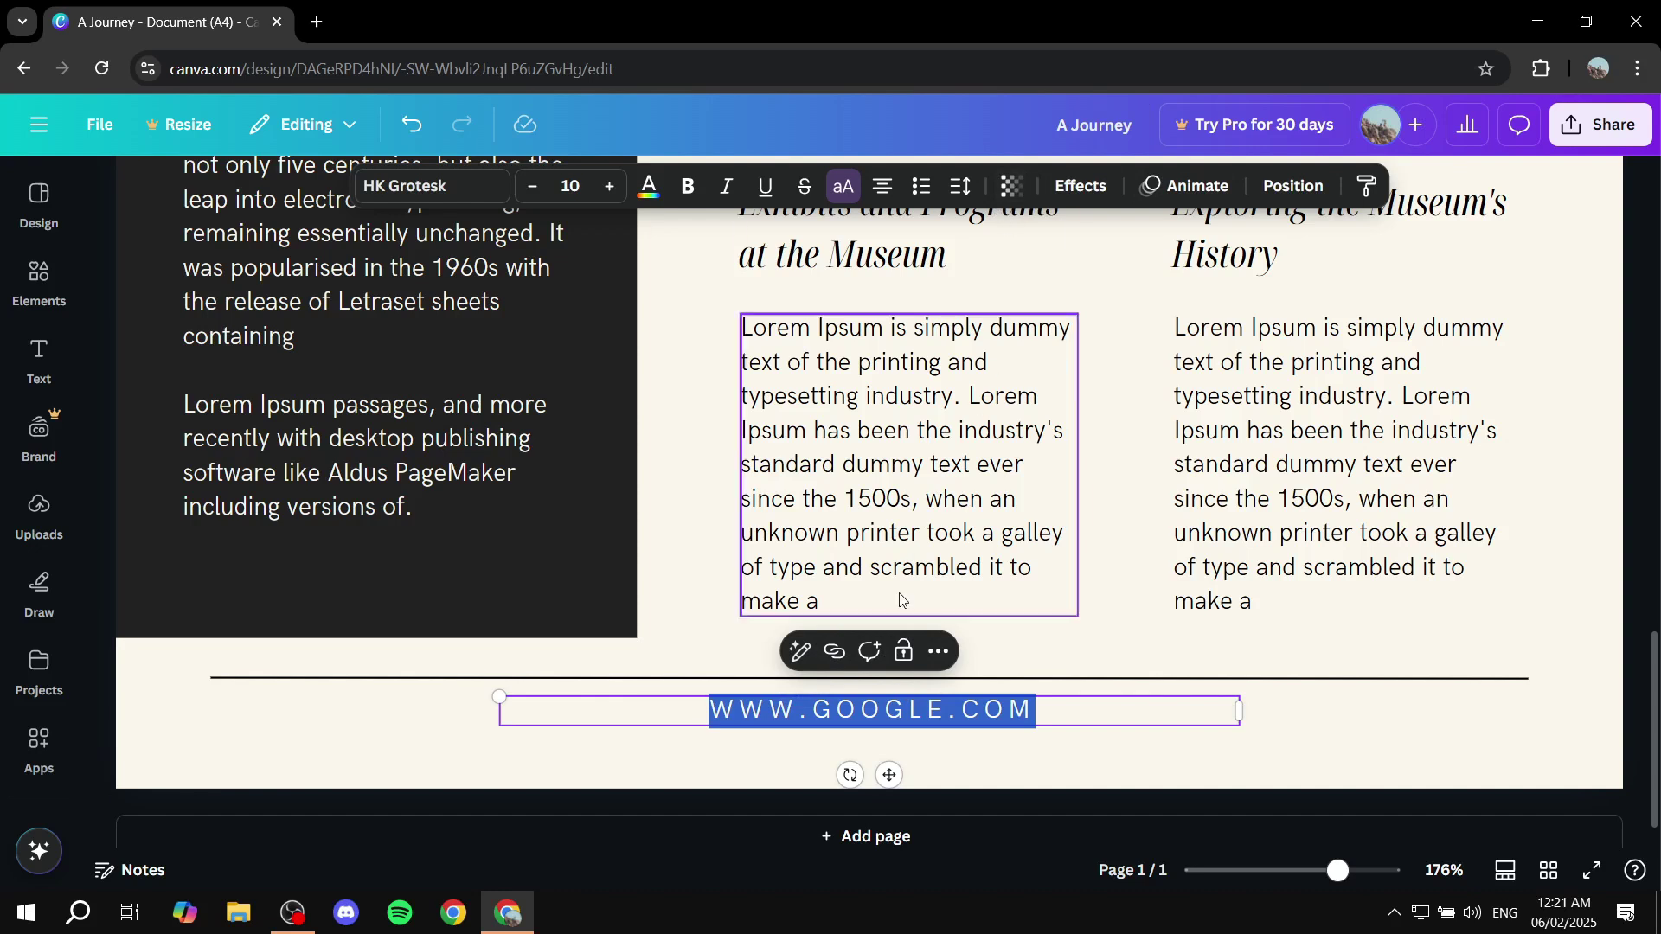
left_click(836, 655)
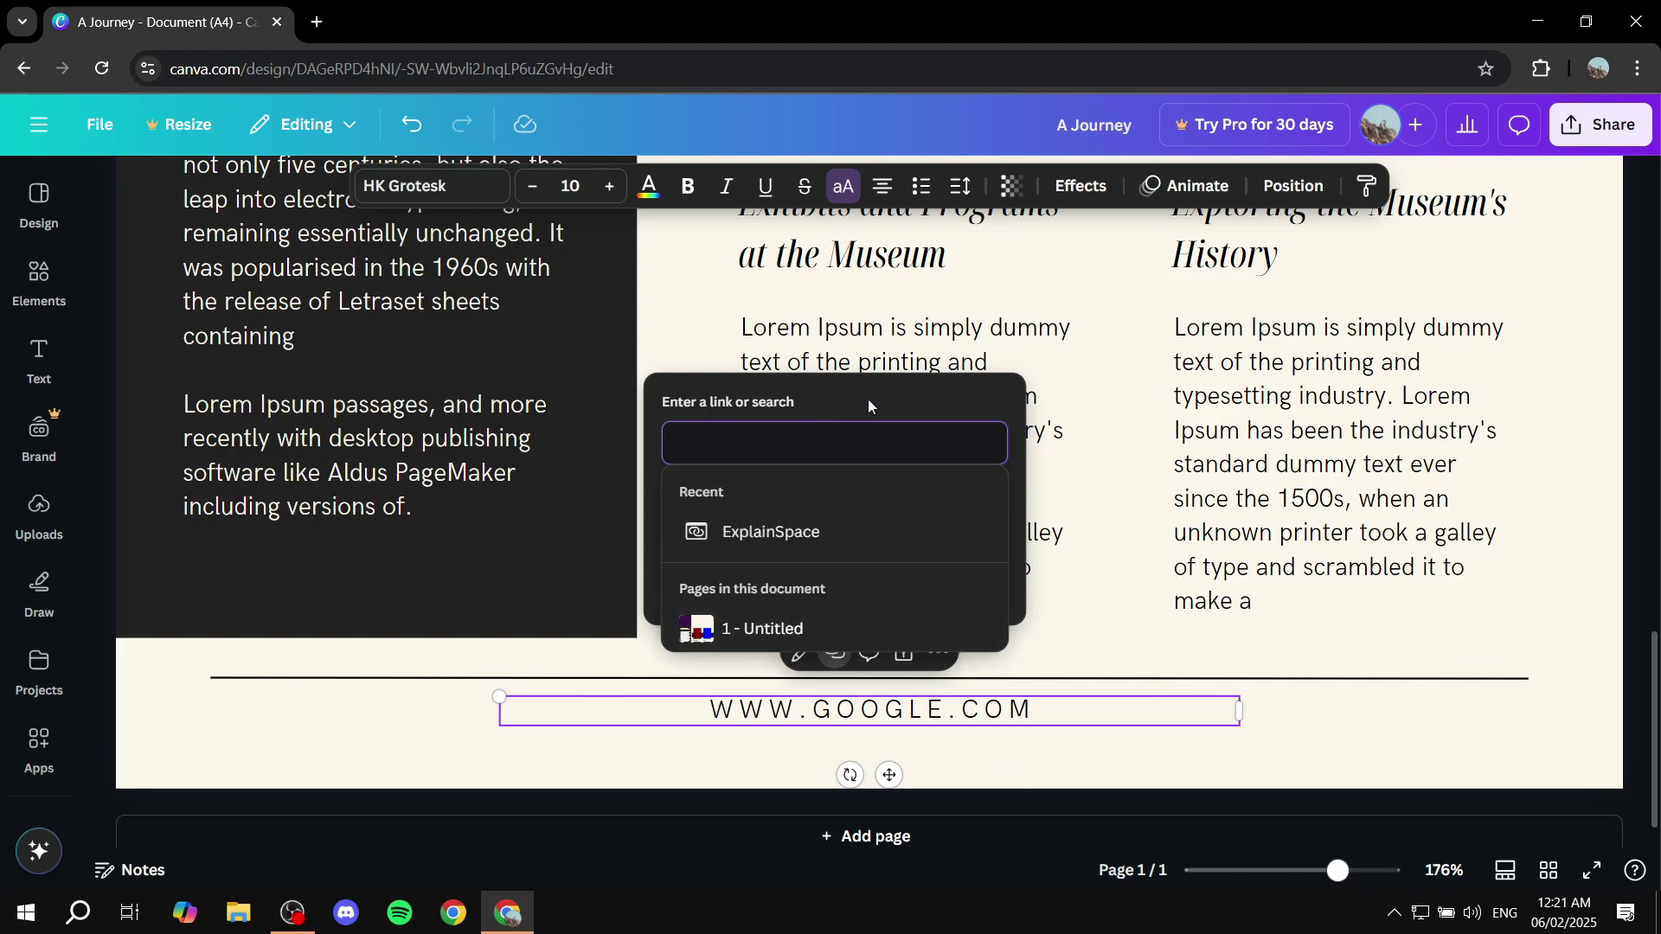
type("G")
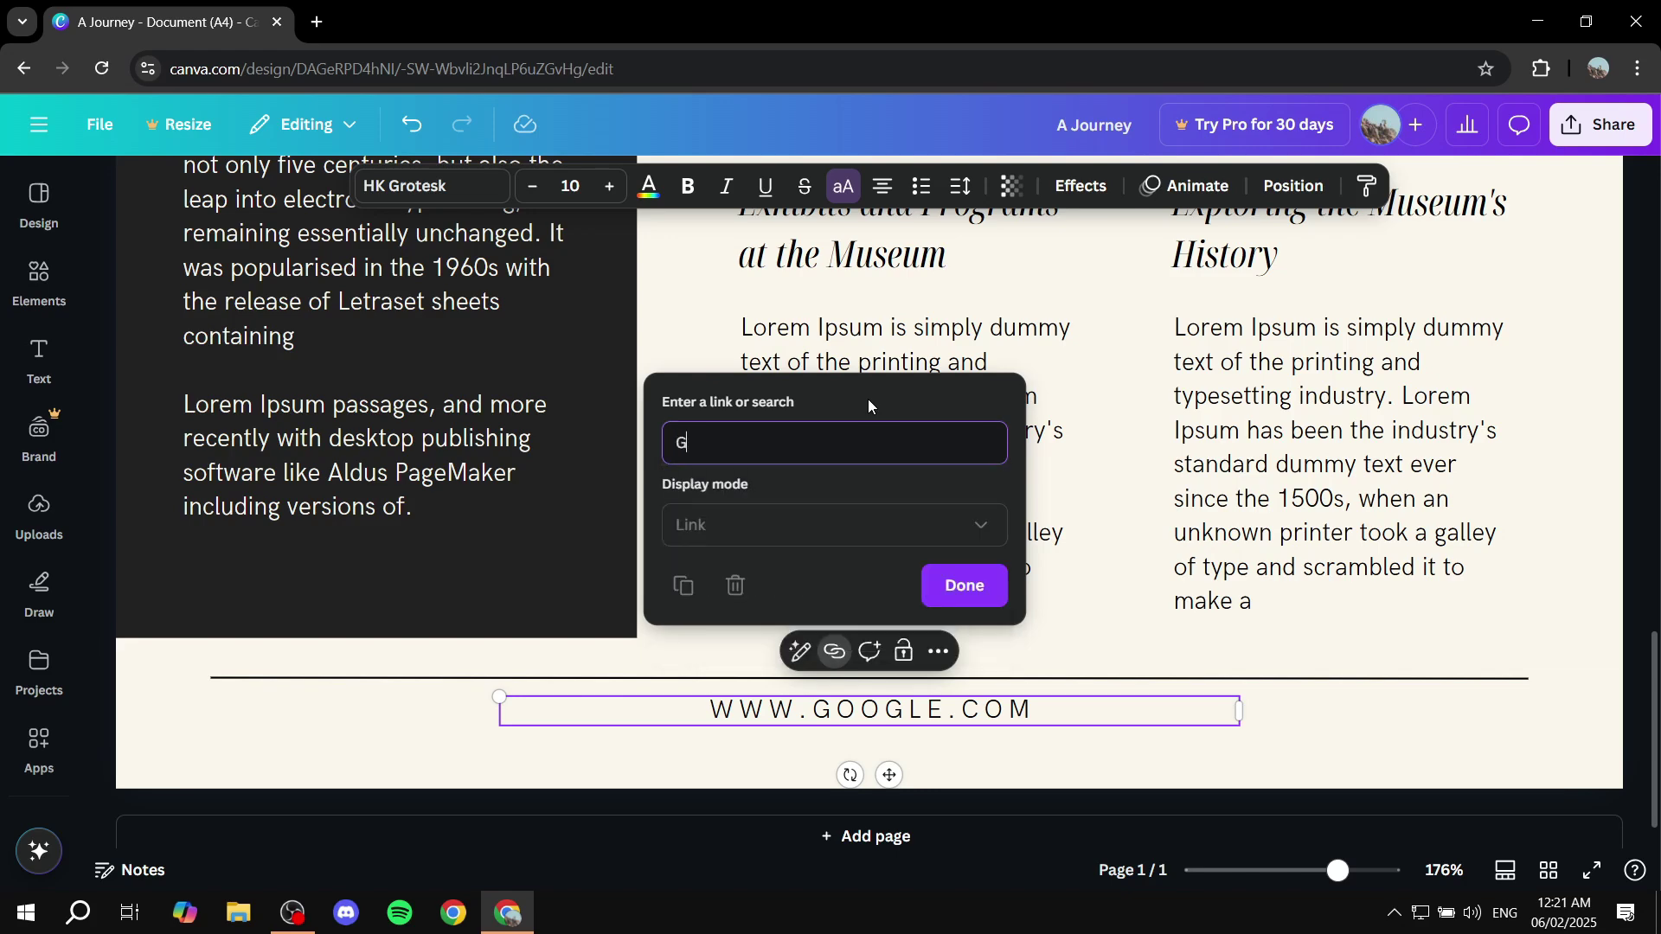
type("oogle.com")
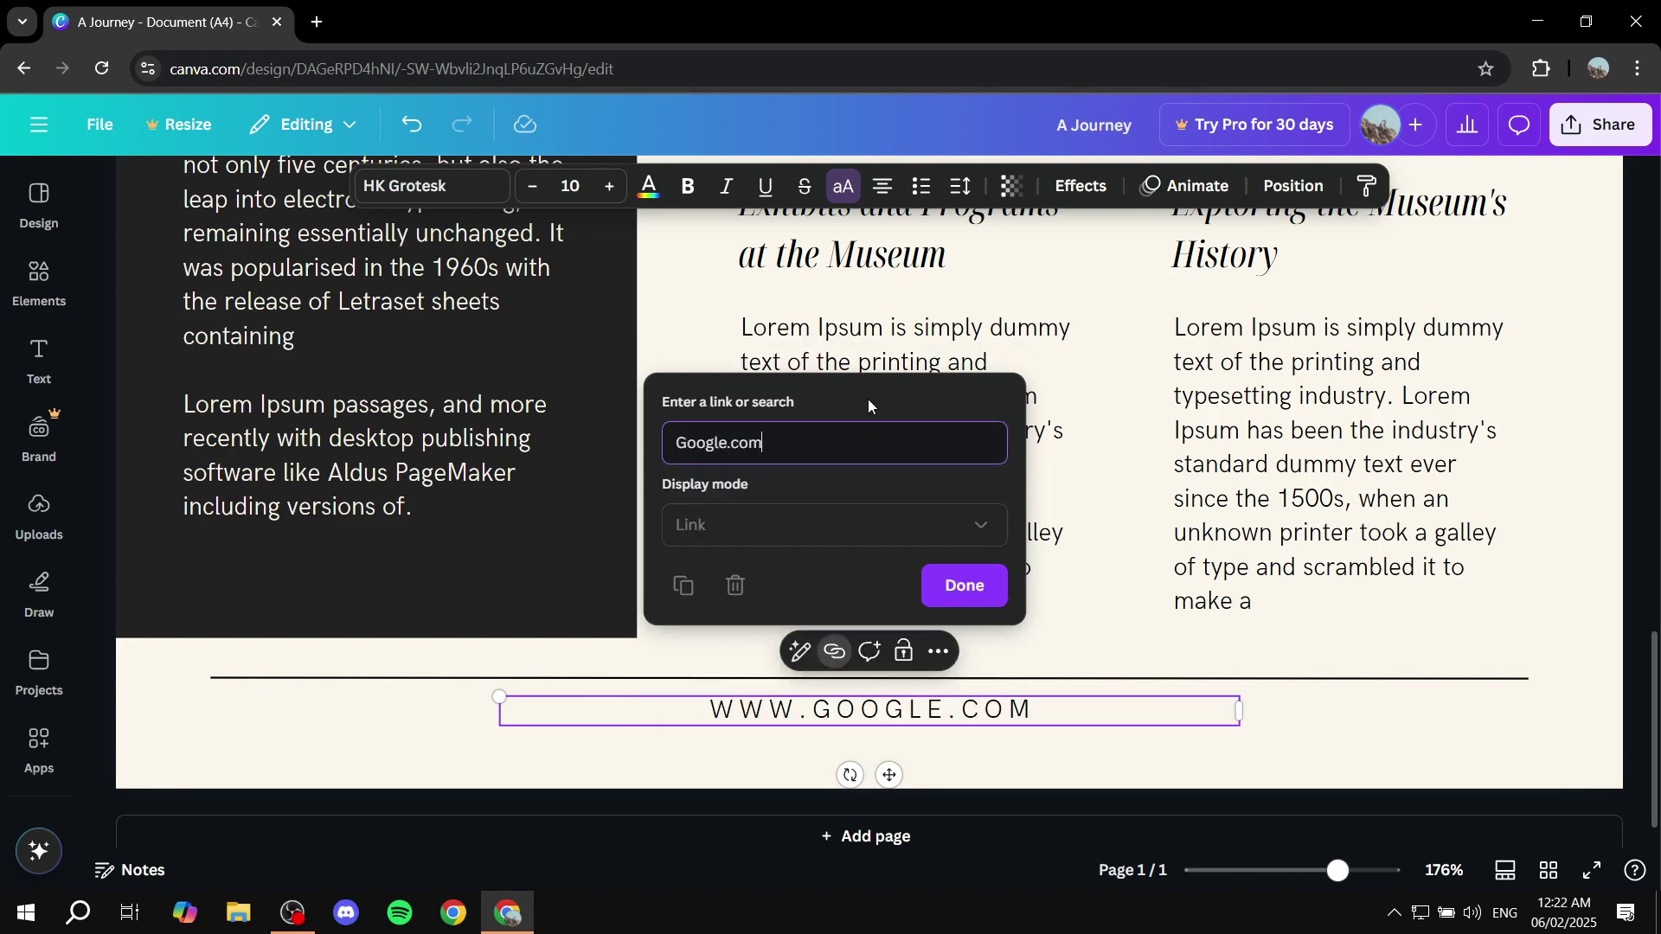
key("Return")
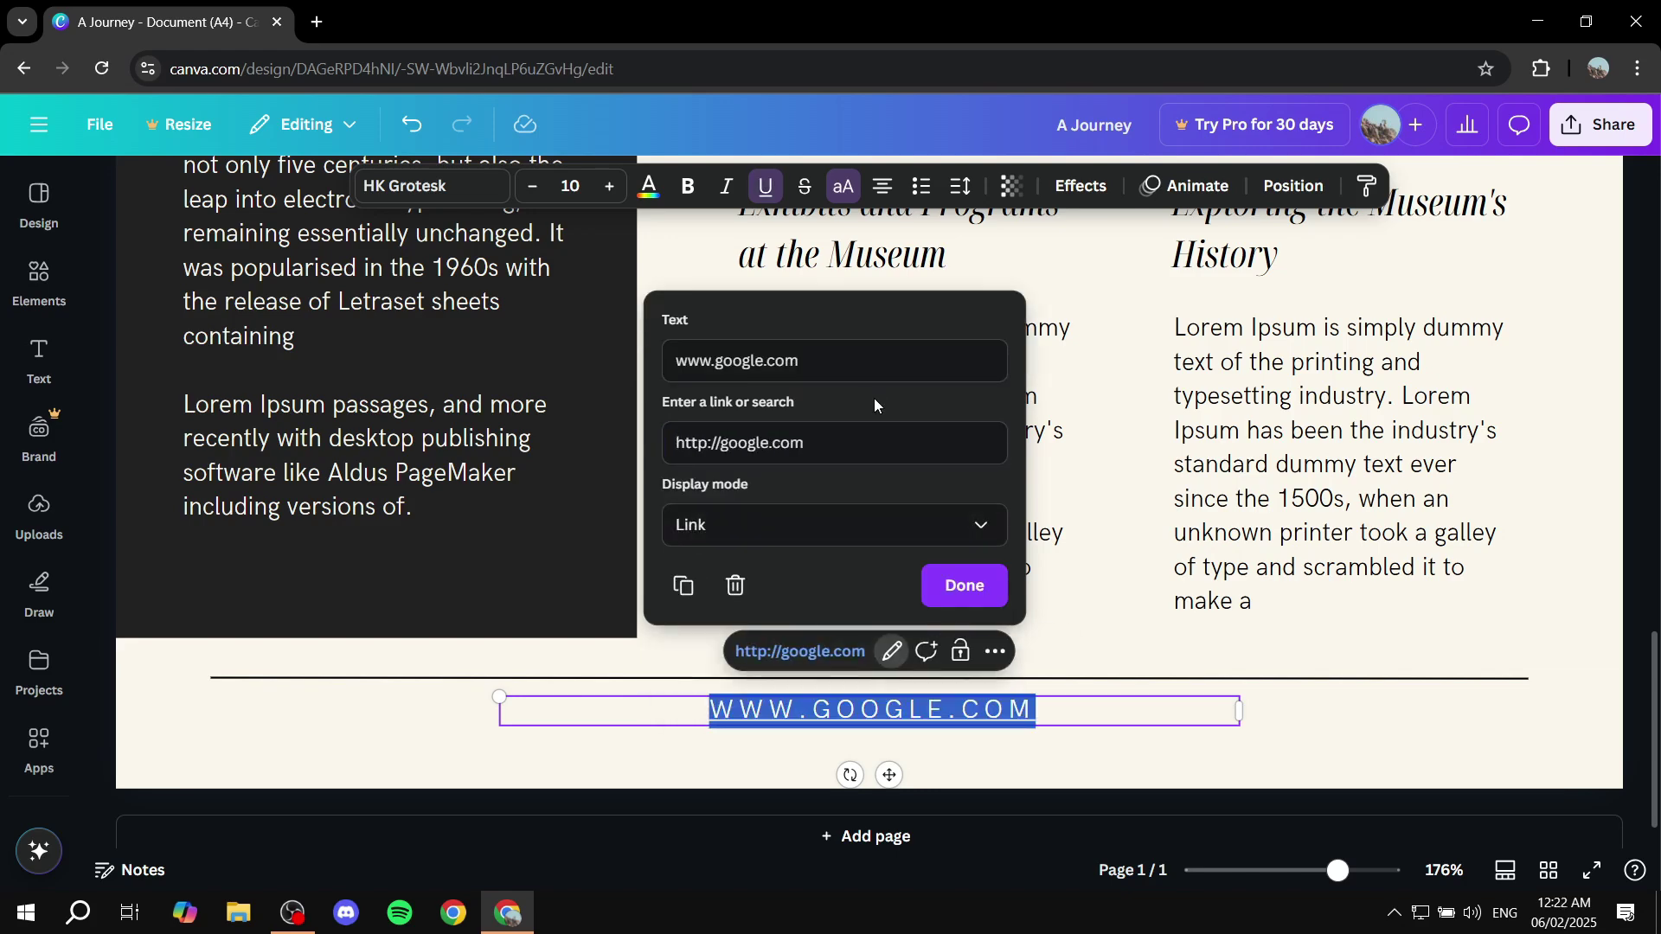
left_click(965, 588)
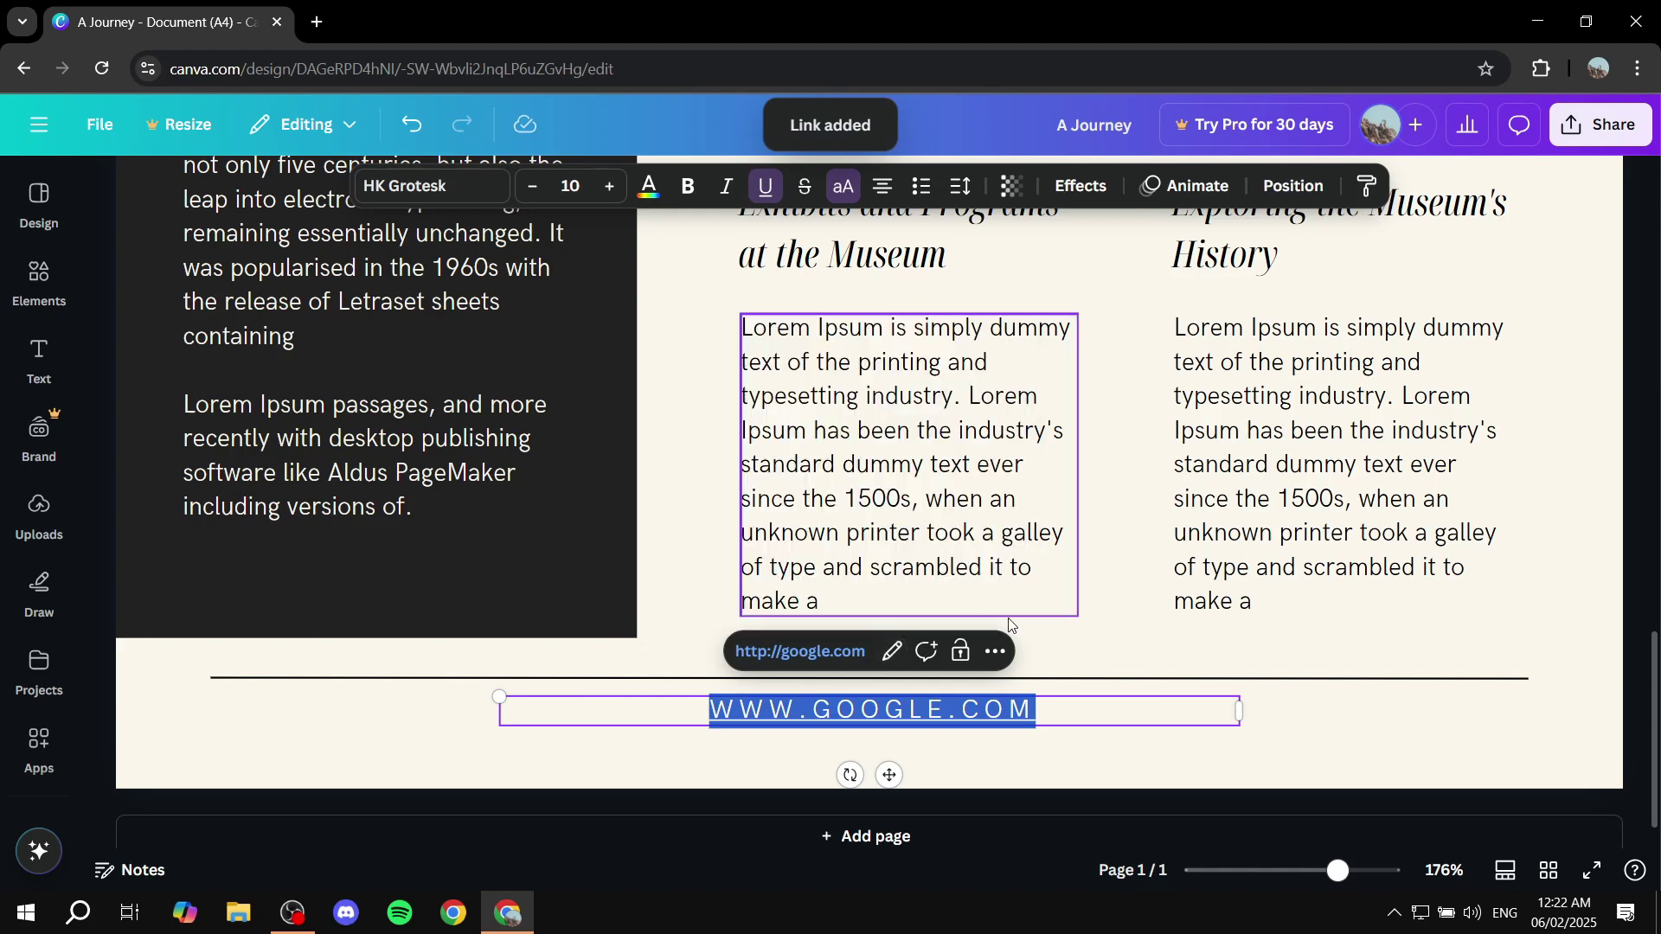
left_click(855, 710)
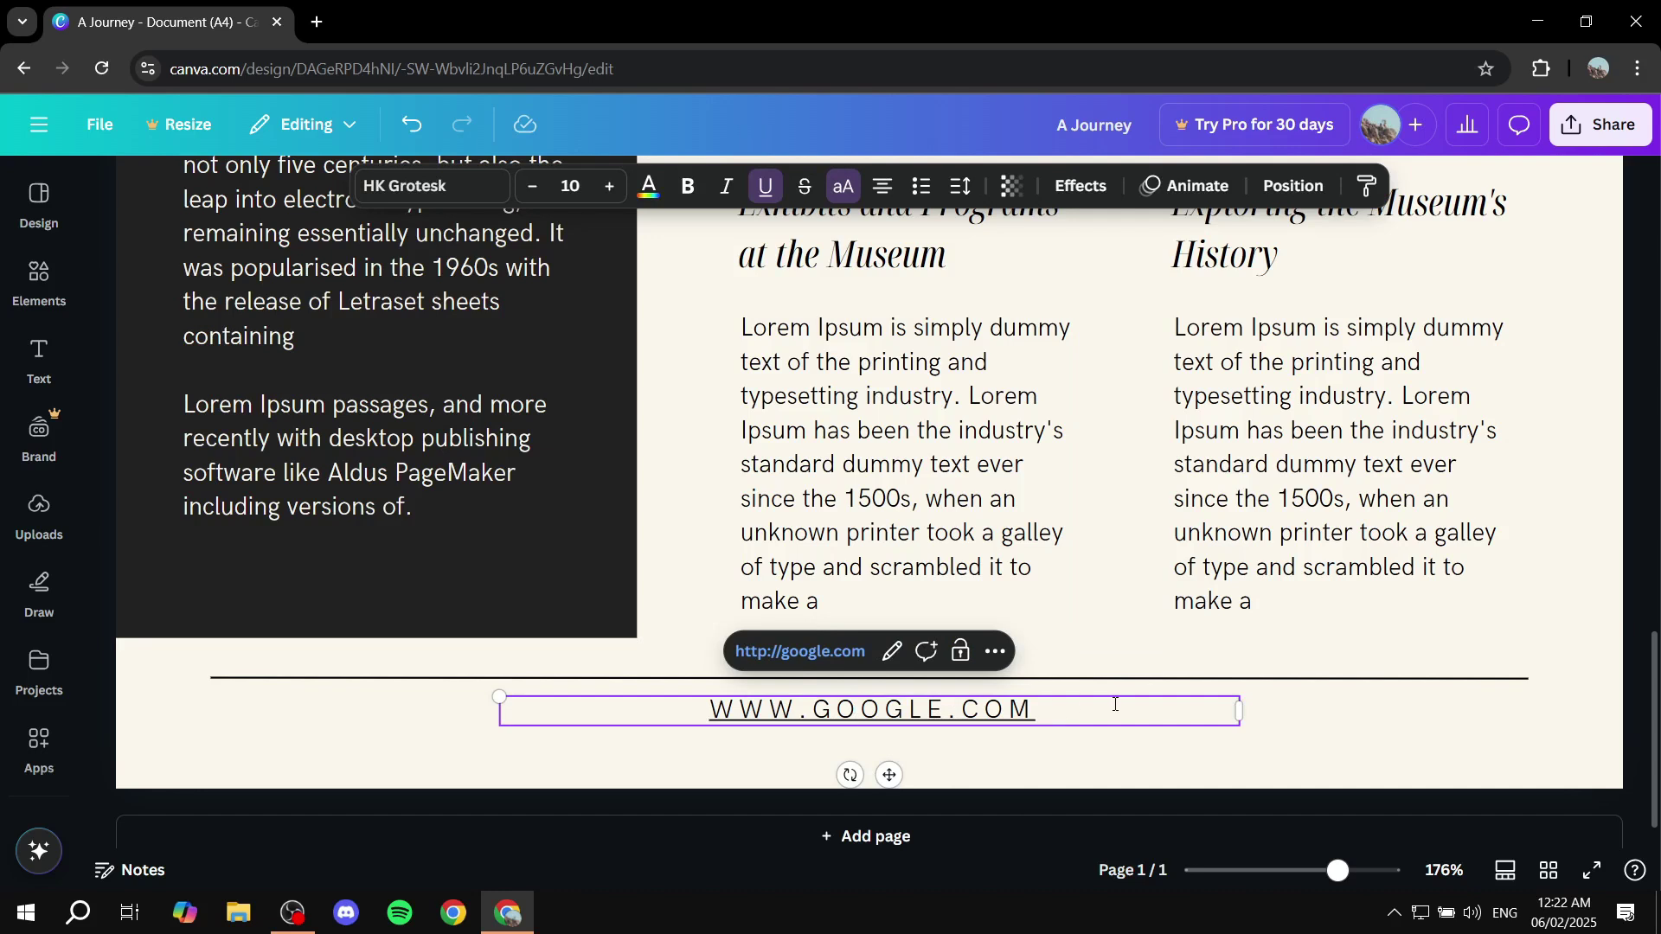
left_click_drag(1064, 709, 680, 709)
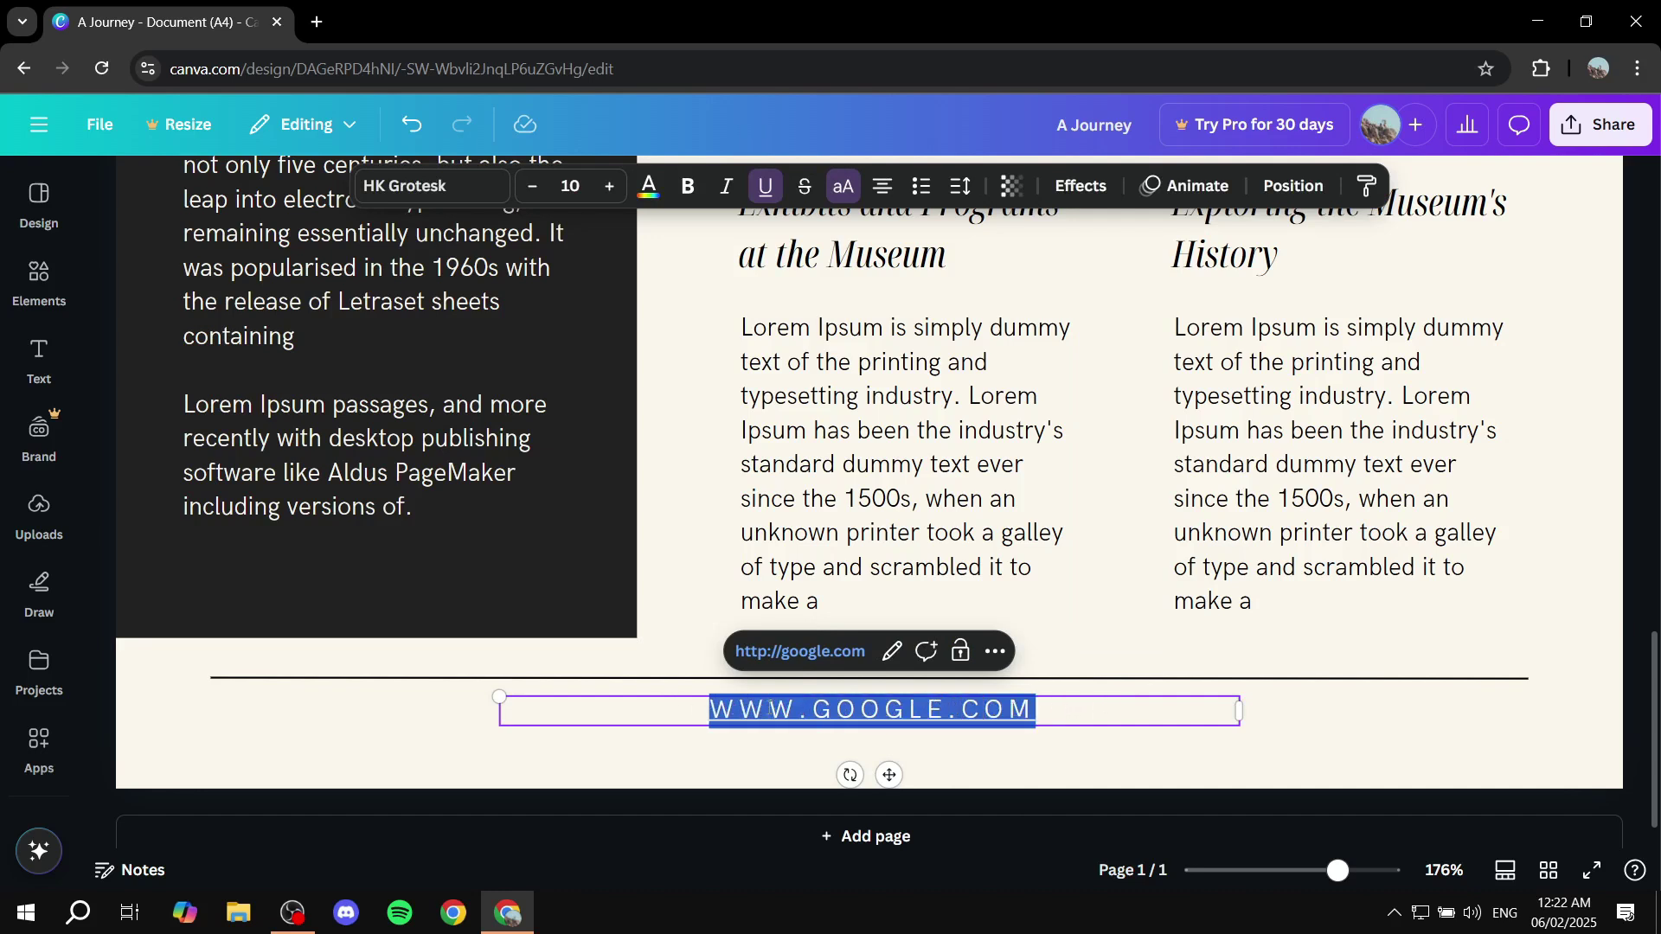
left_click(767, 186)
left_click(1194, 777)
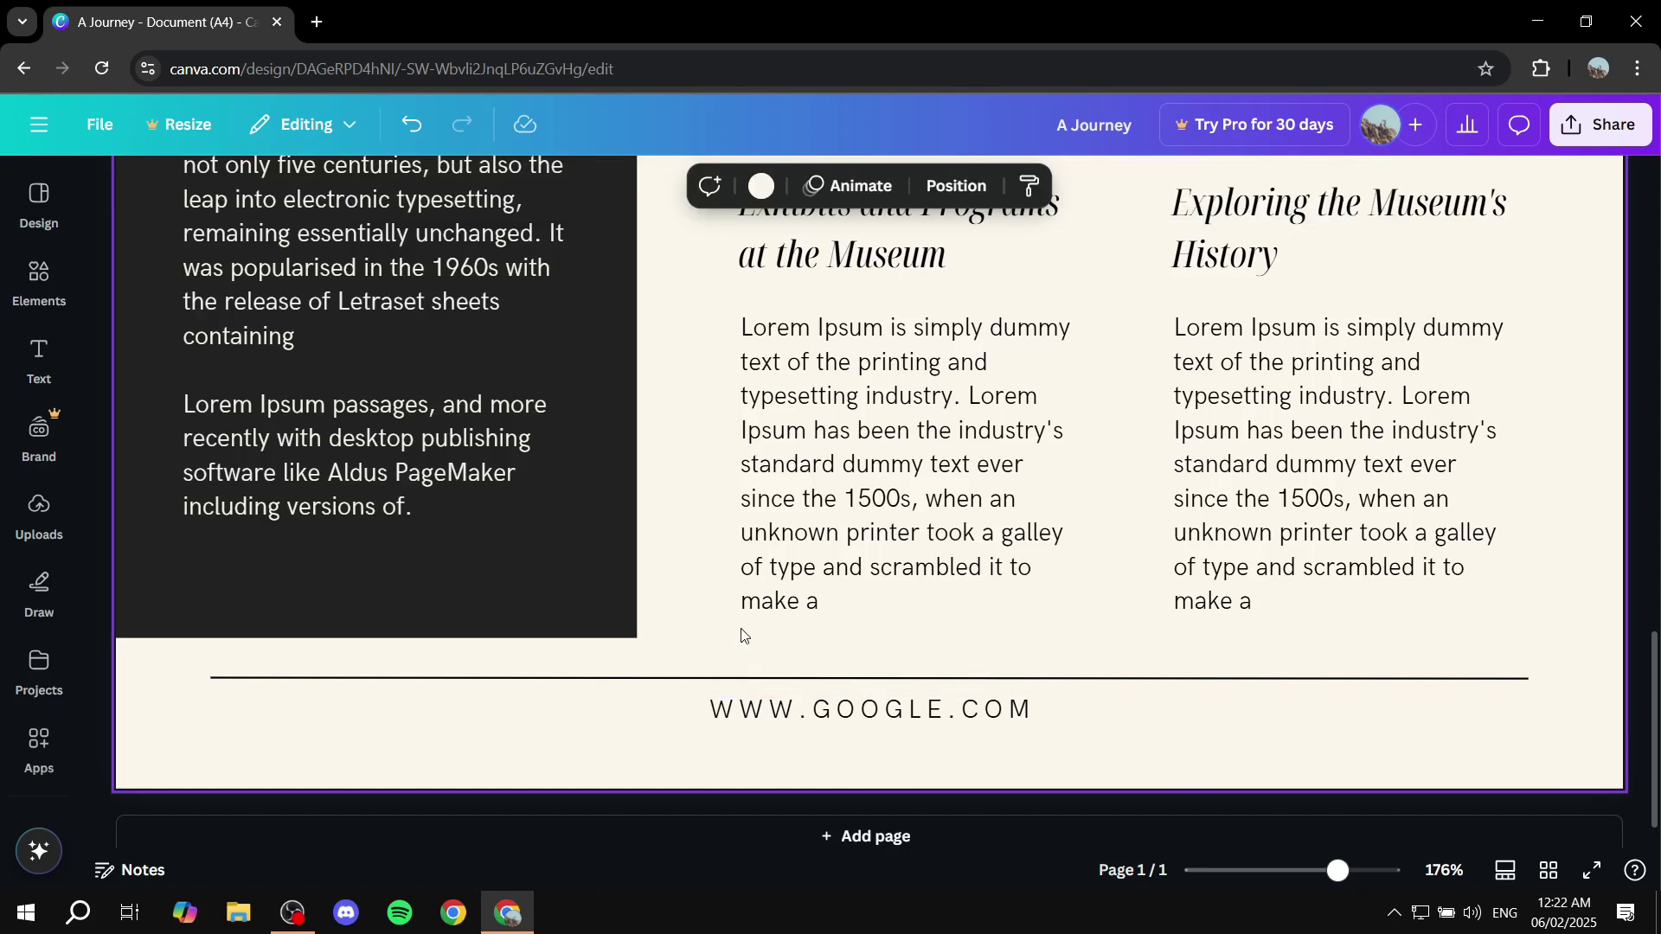
left_click(925, 714)
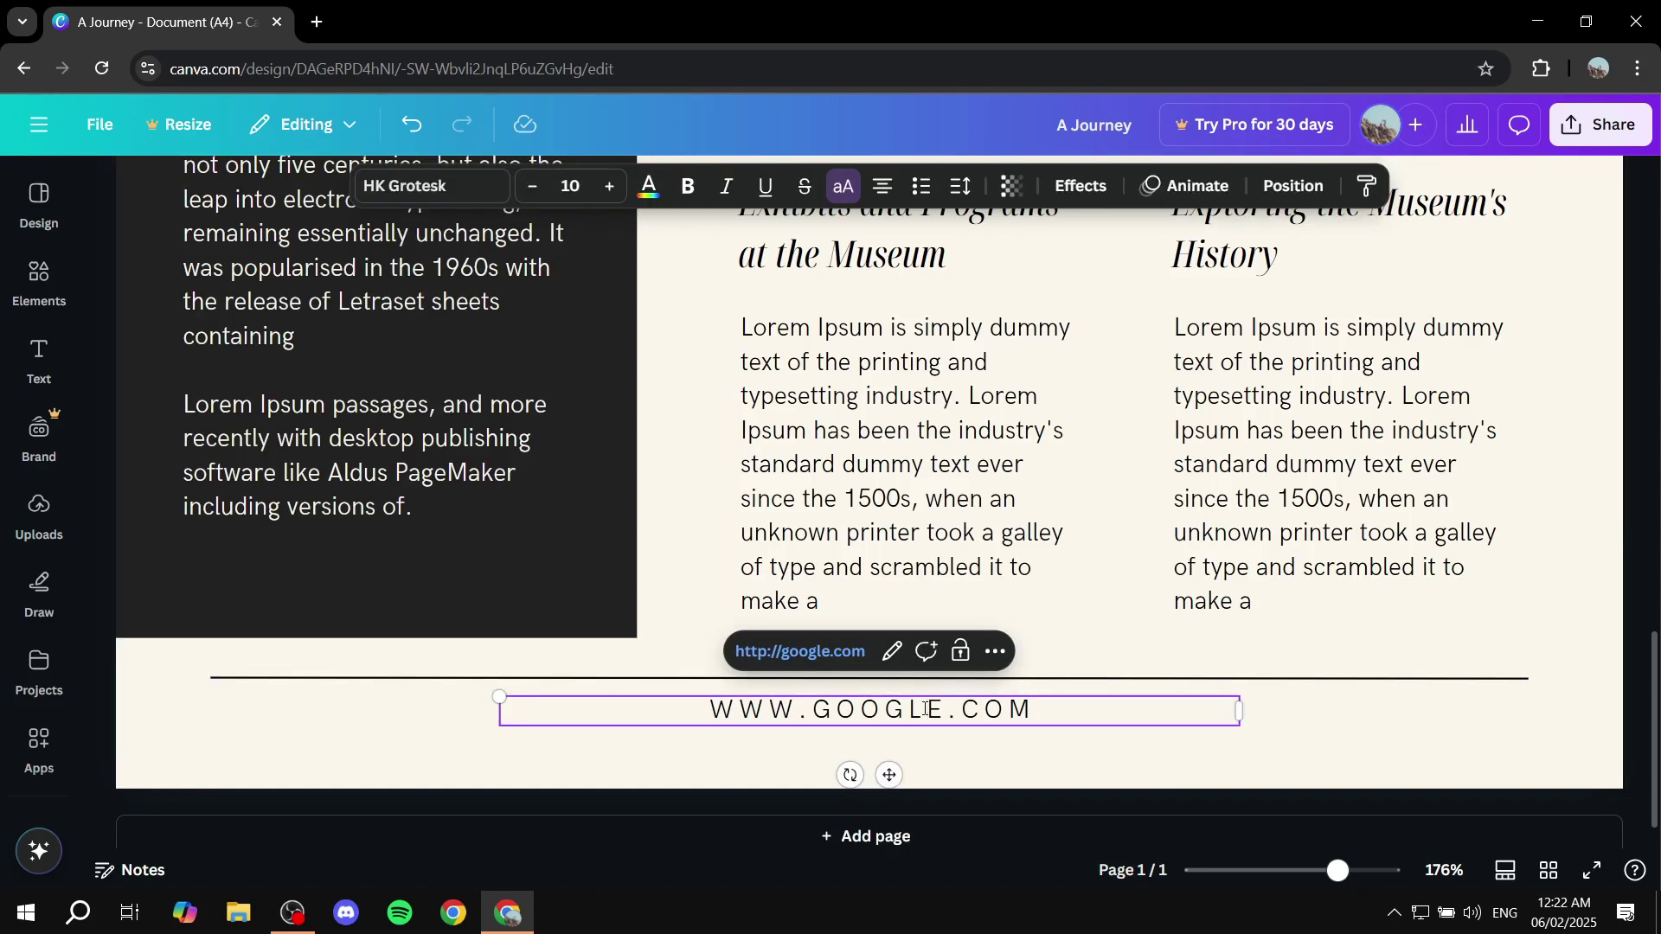
double_click(925, 709)
left_click(688, 186)
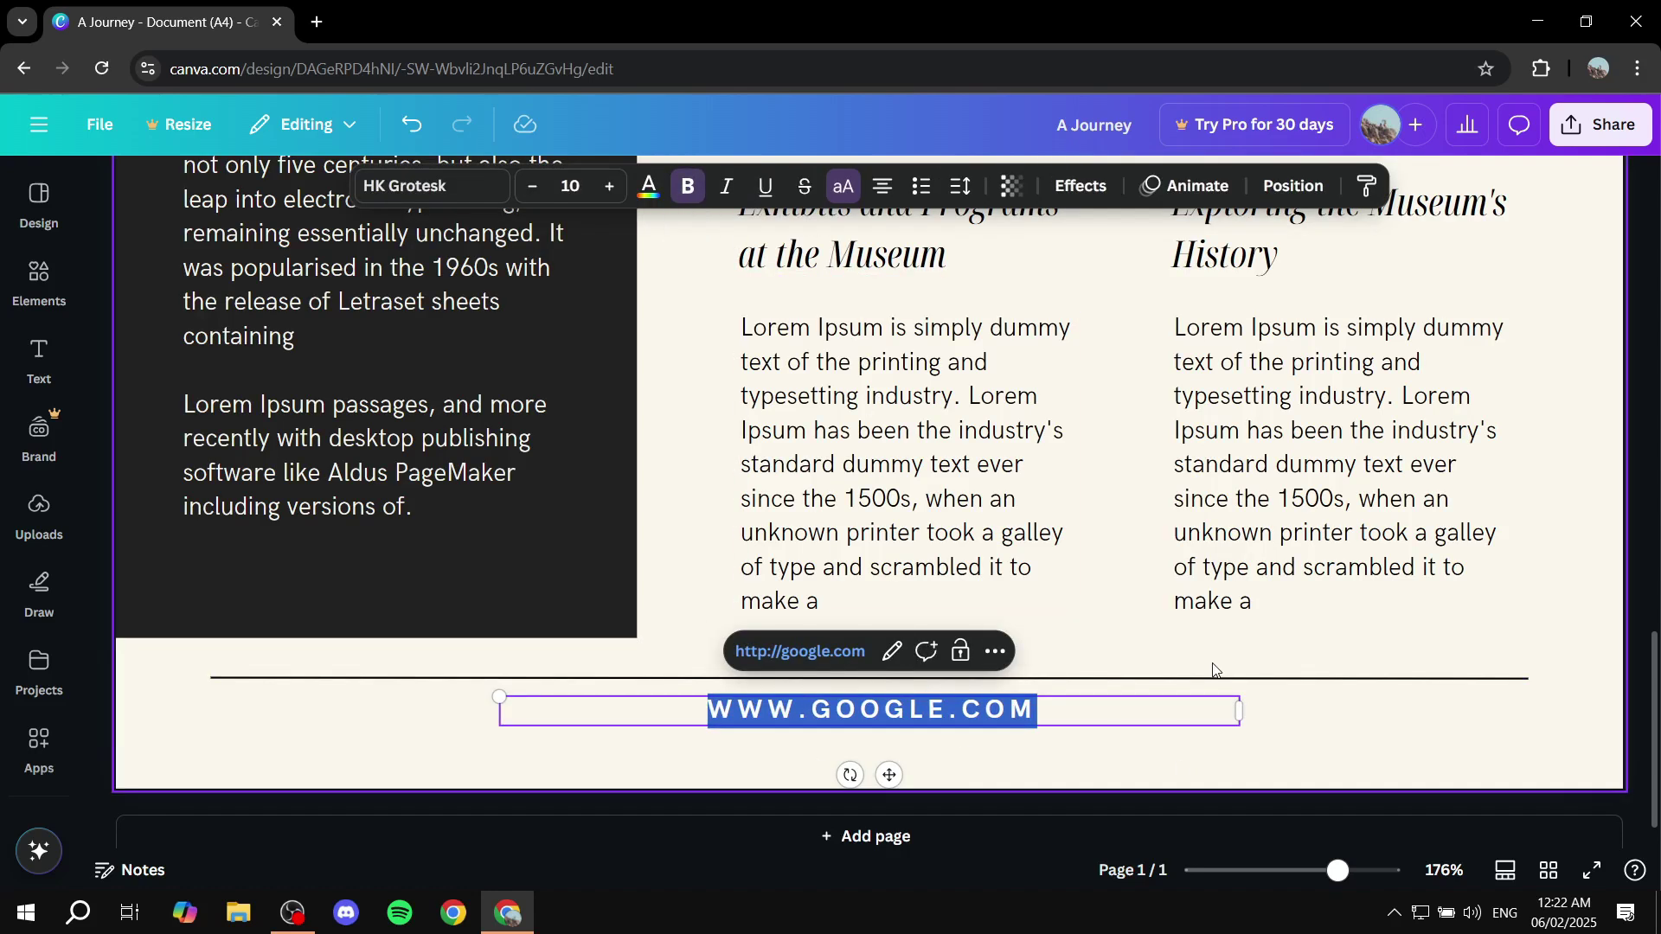
left_click(1319, 705)
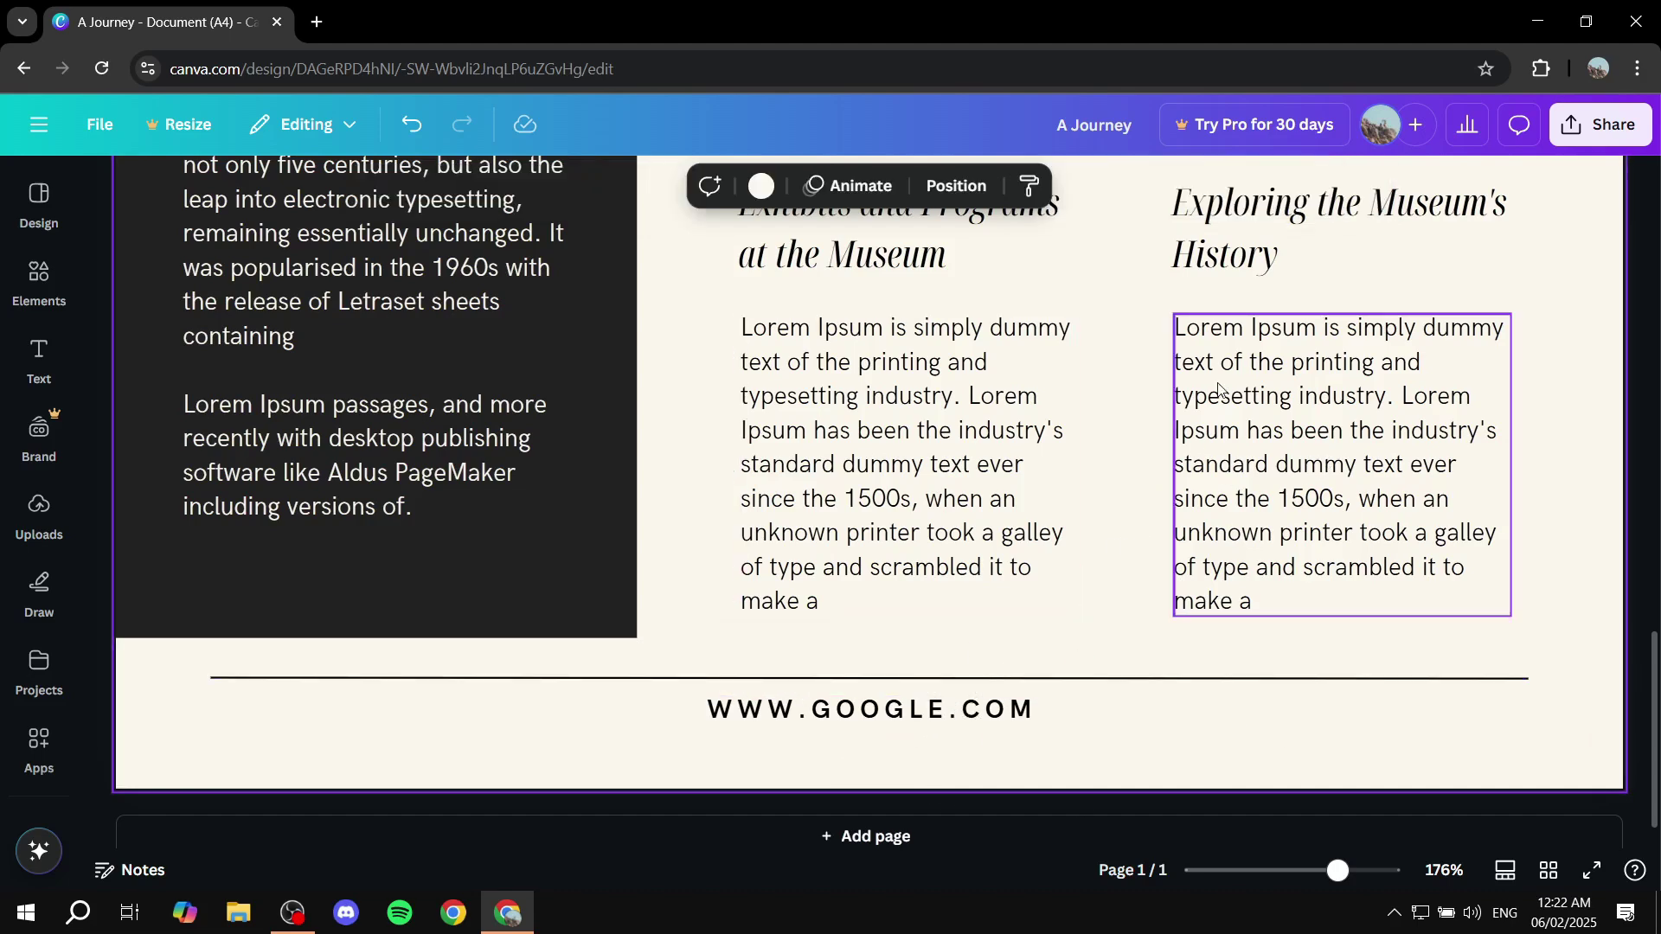
- Make the word "dummy" before "text ever" in the lower "Exploring the Museum's History" paragraph bold and colour it the Brand Kit green
scroll(1298, 467, "up", 2)
double_click(1370, 546)
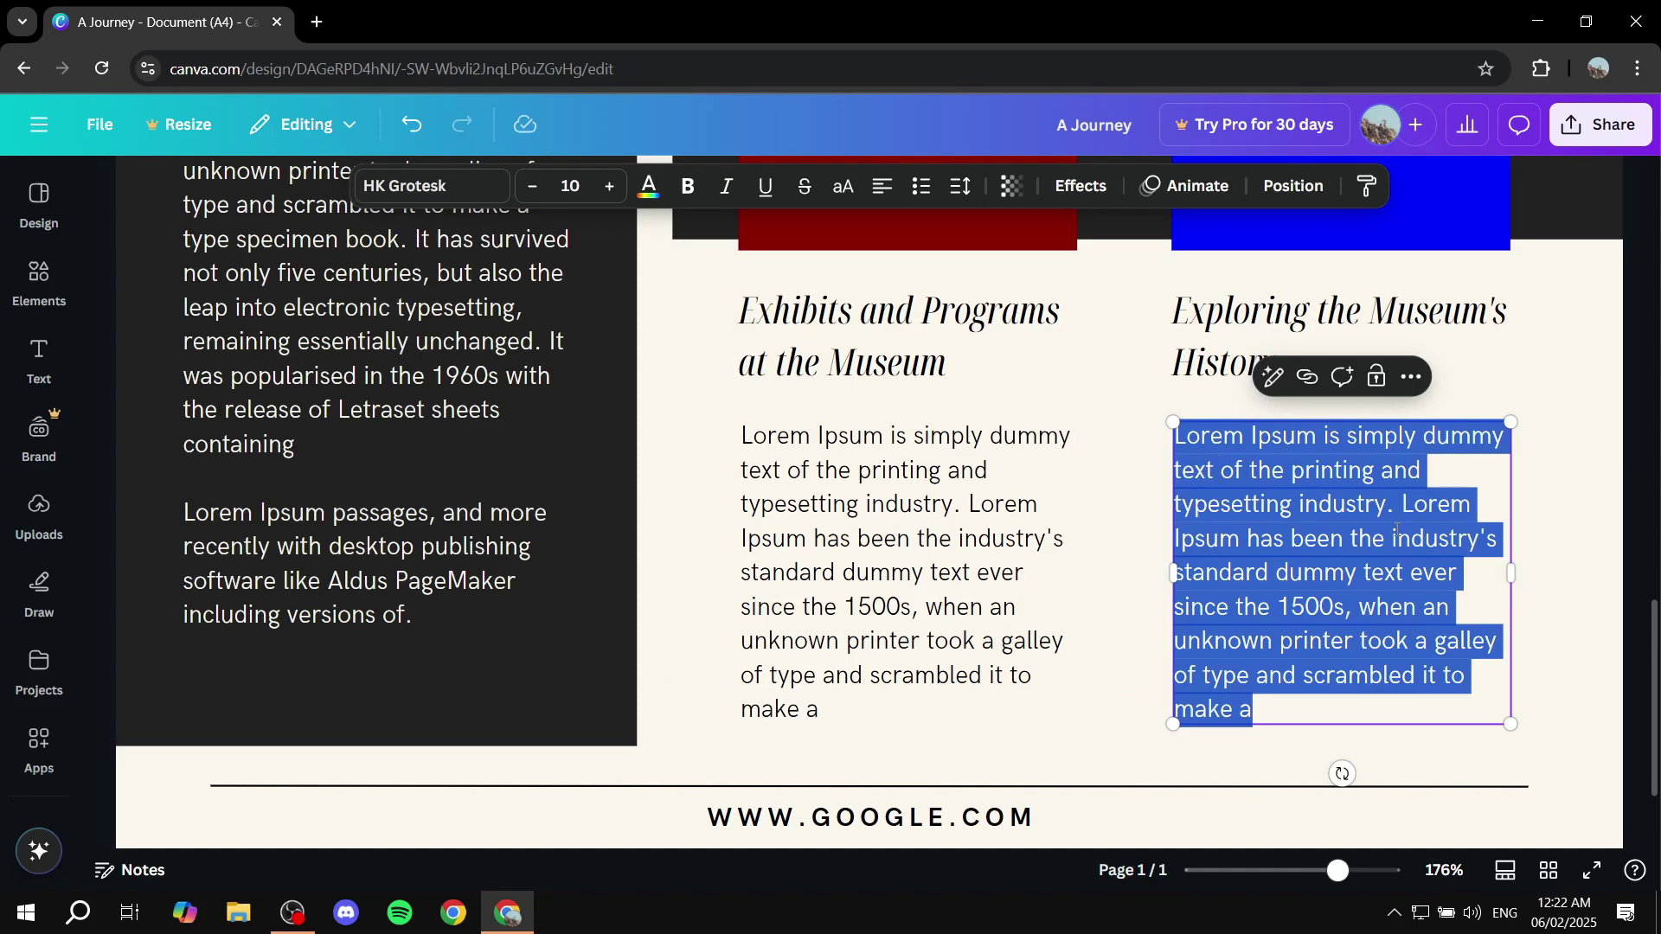
left_click(1397, 533)
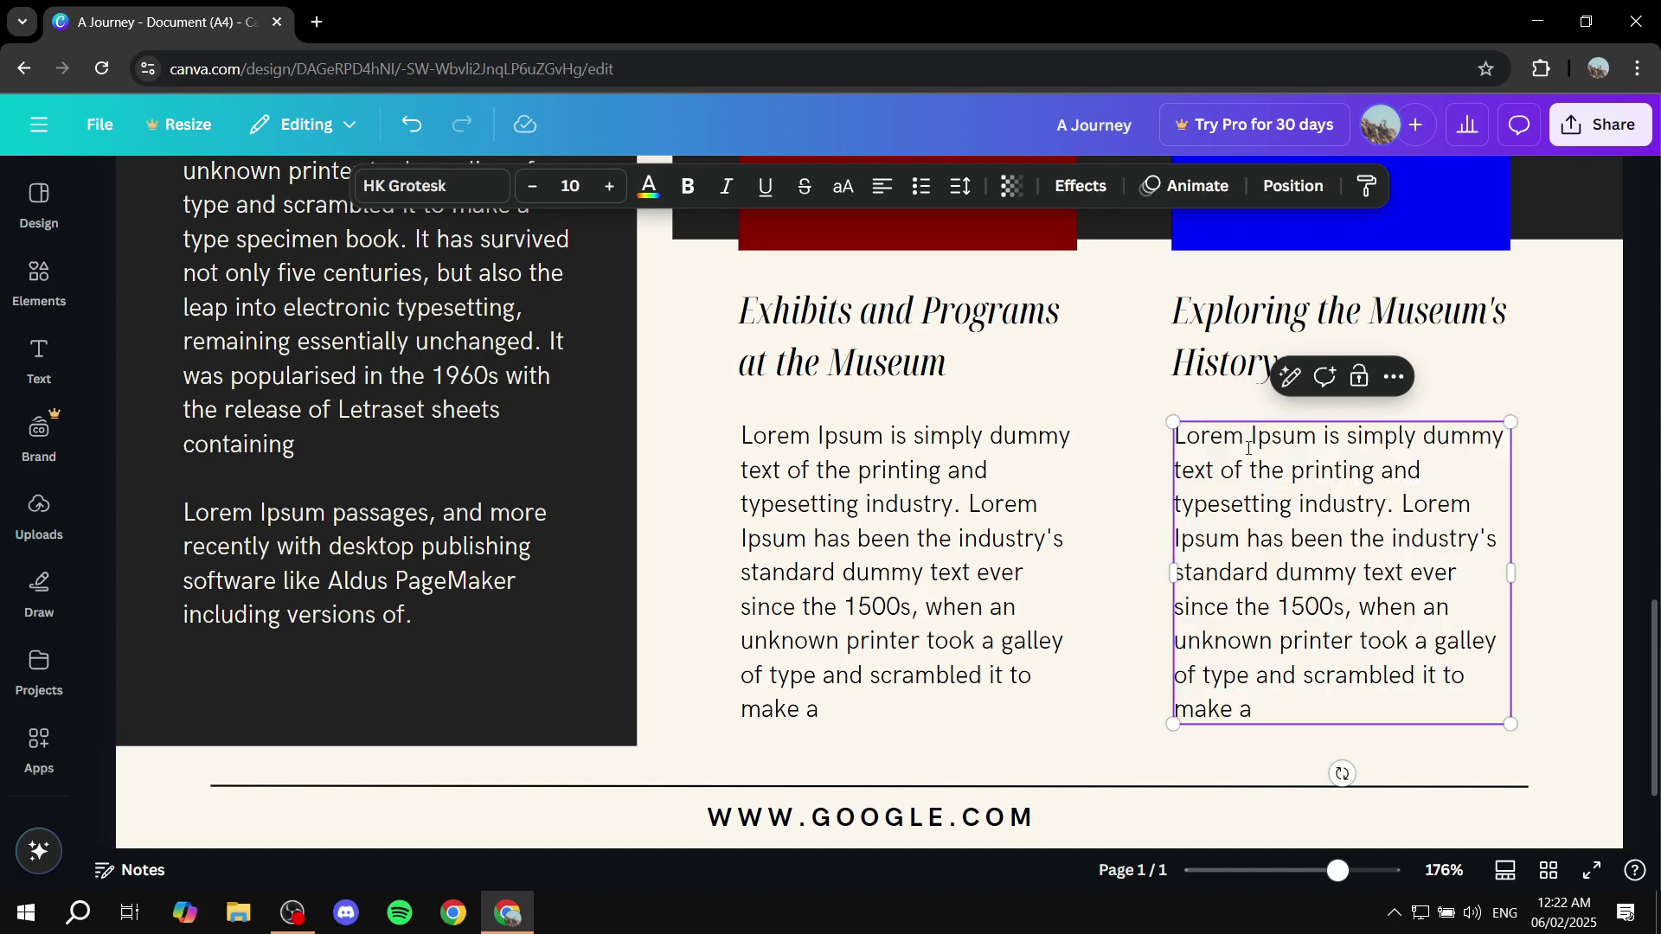
left_click_drag(1182, 434, 1447, 615)
left_click(1413, 696)
left_click_drag(1279, 572, 1356, 572)
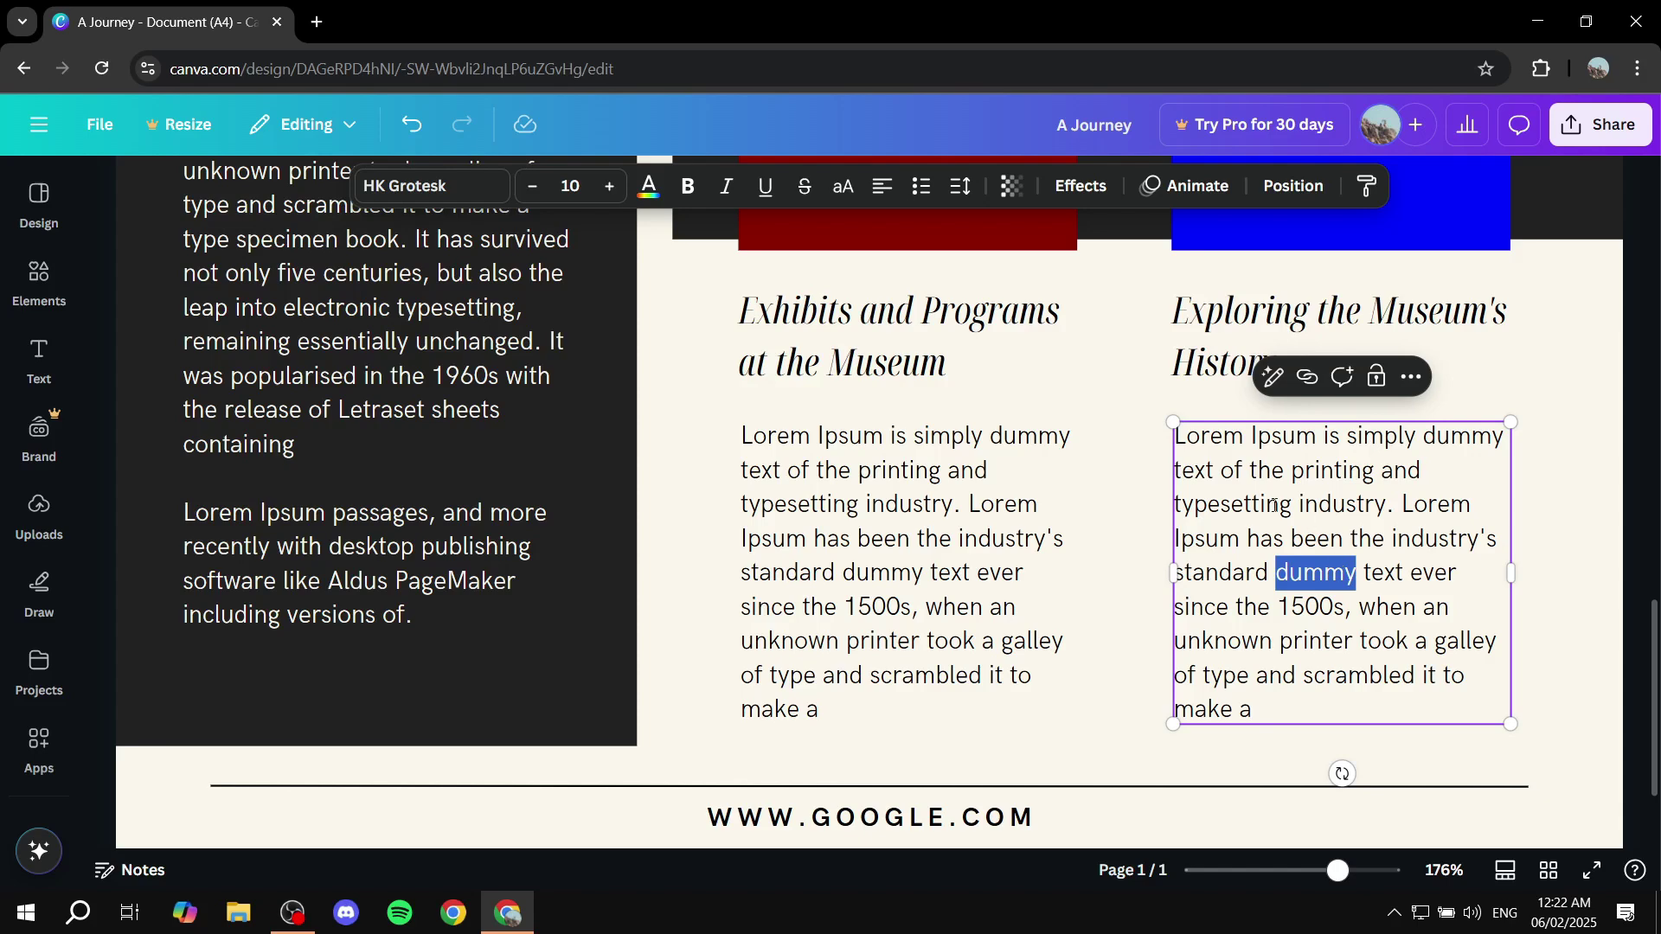
left_click(688, 186)
left_click(649, 186)
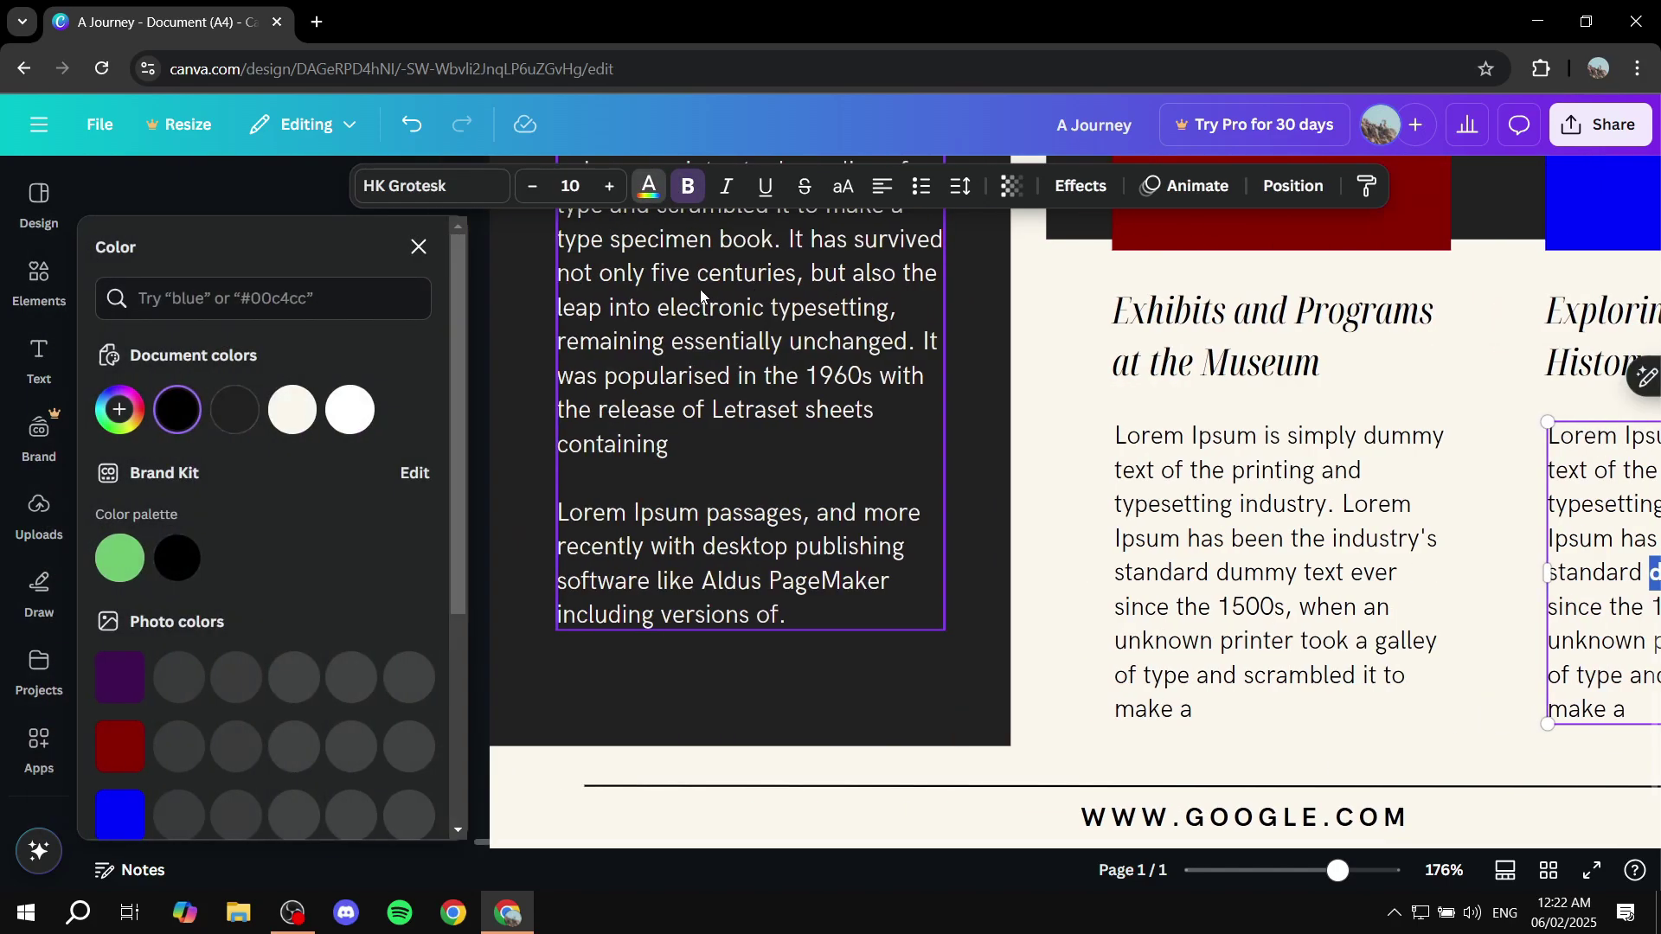
left_click(120, 558)
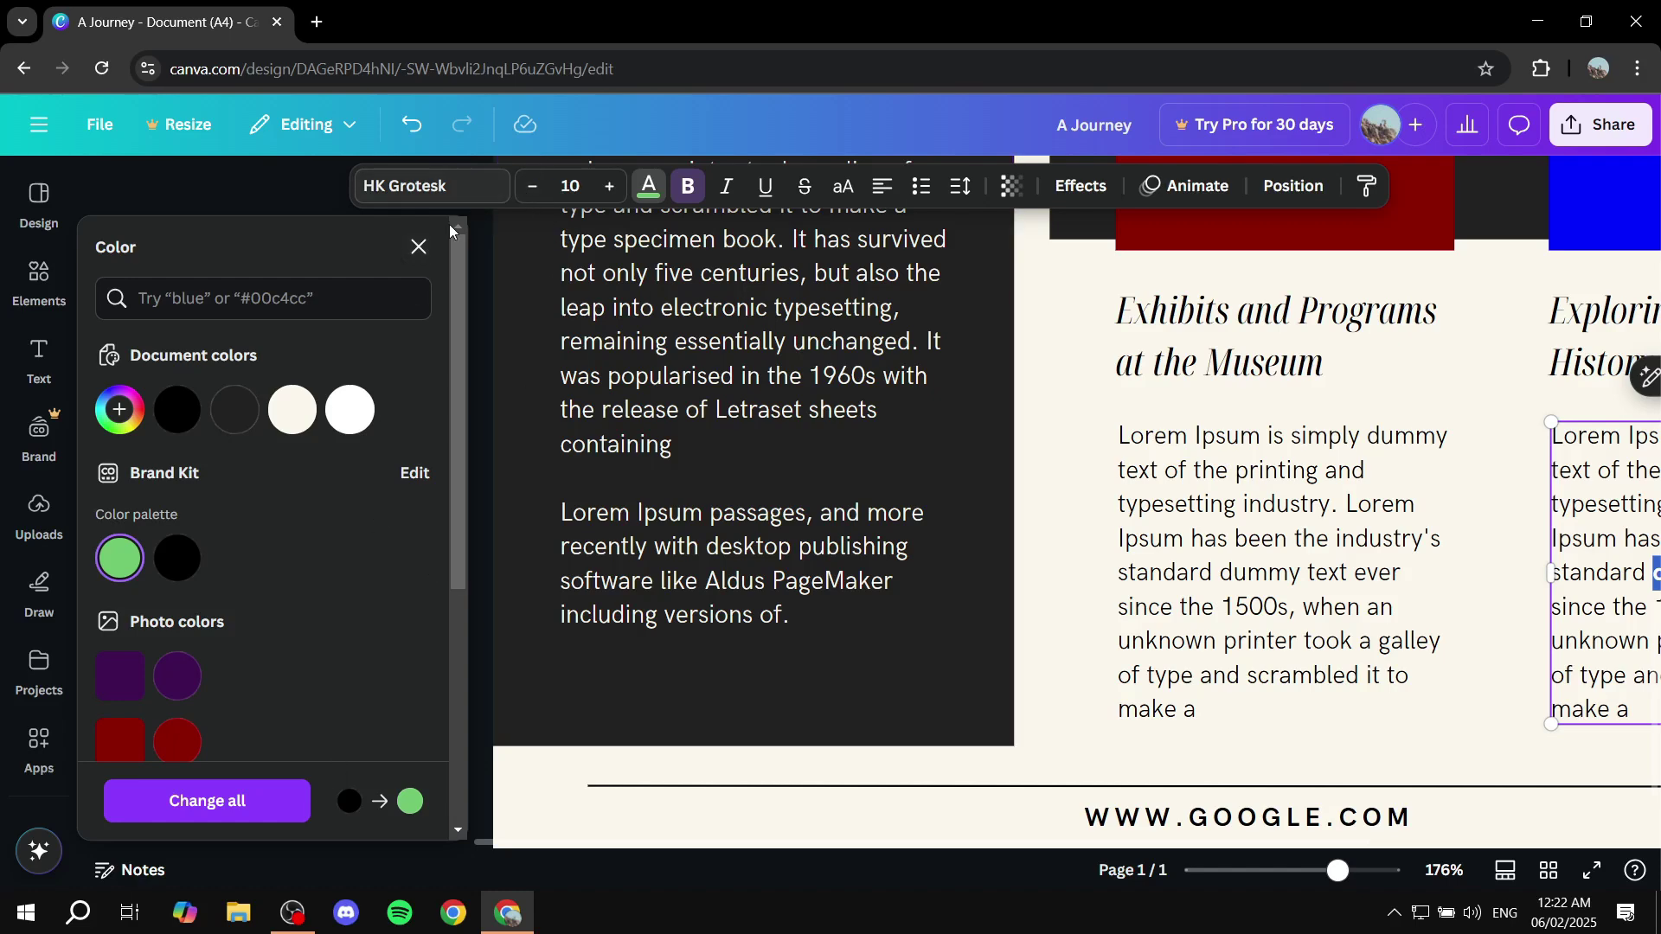
left_click(419, 248)
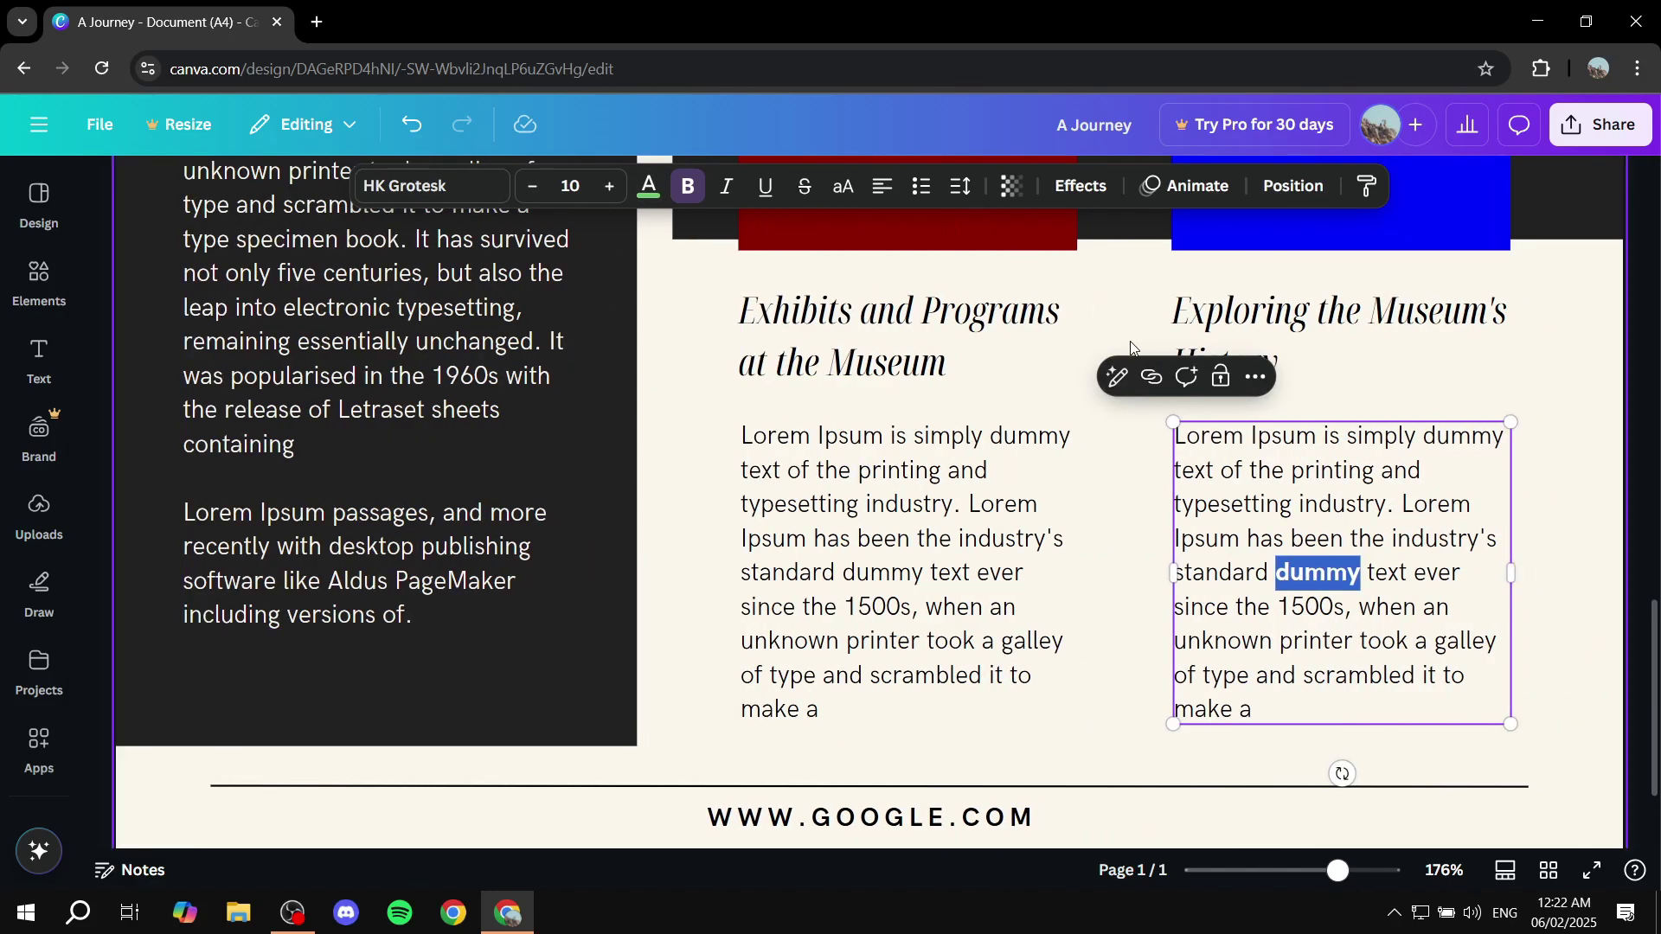
- Link the green word "dummy" to google.com and remove its underline
left_click(1151, 379)
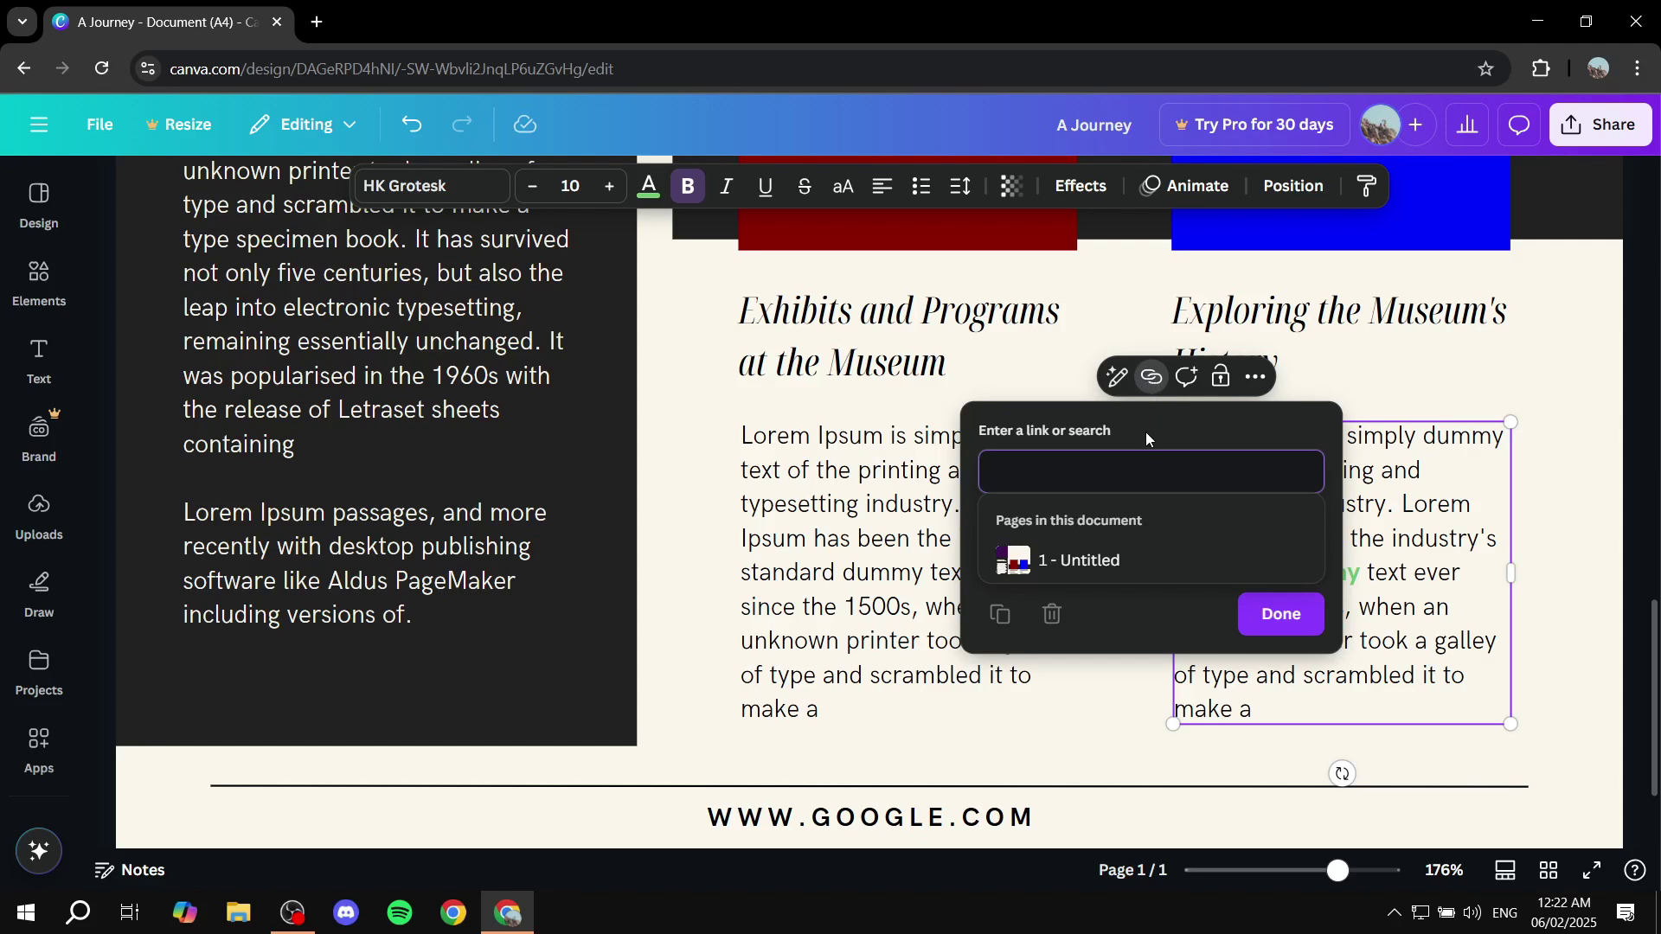
type("google.")
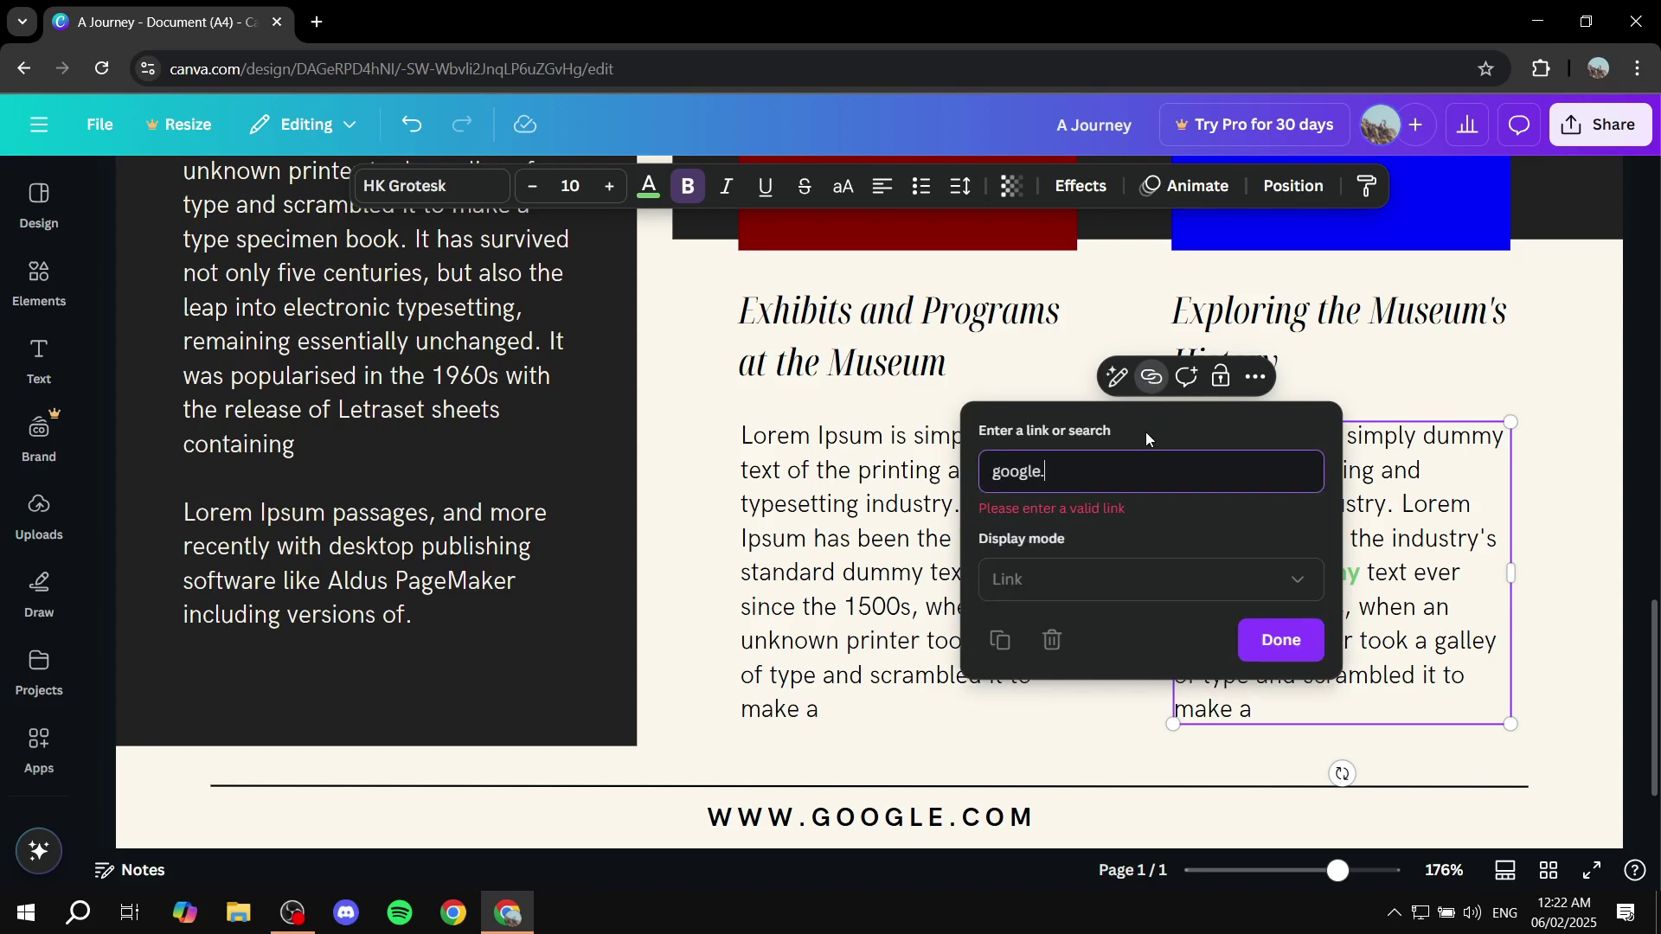
type("com")
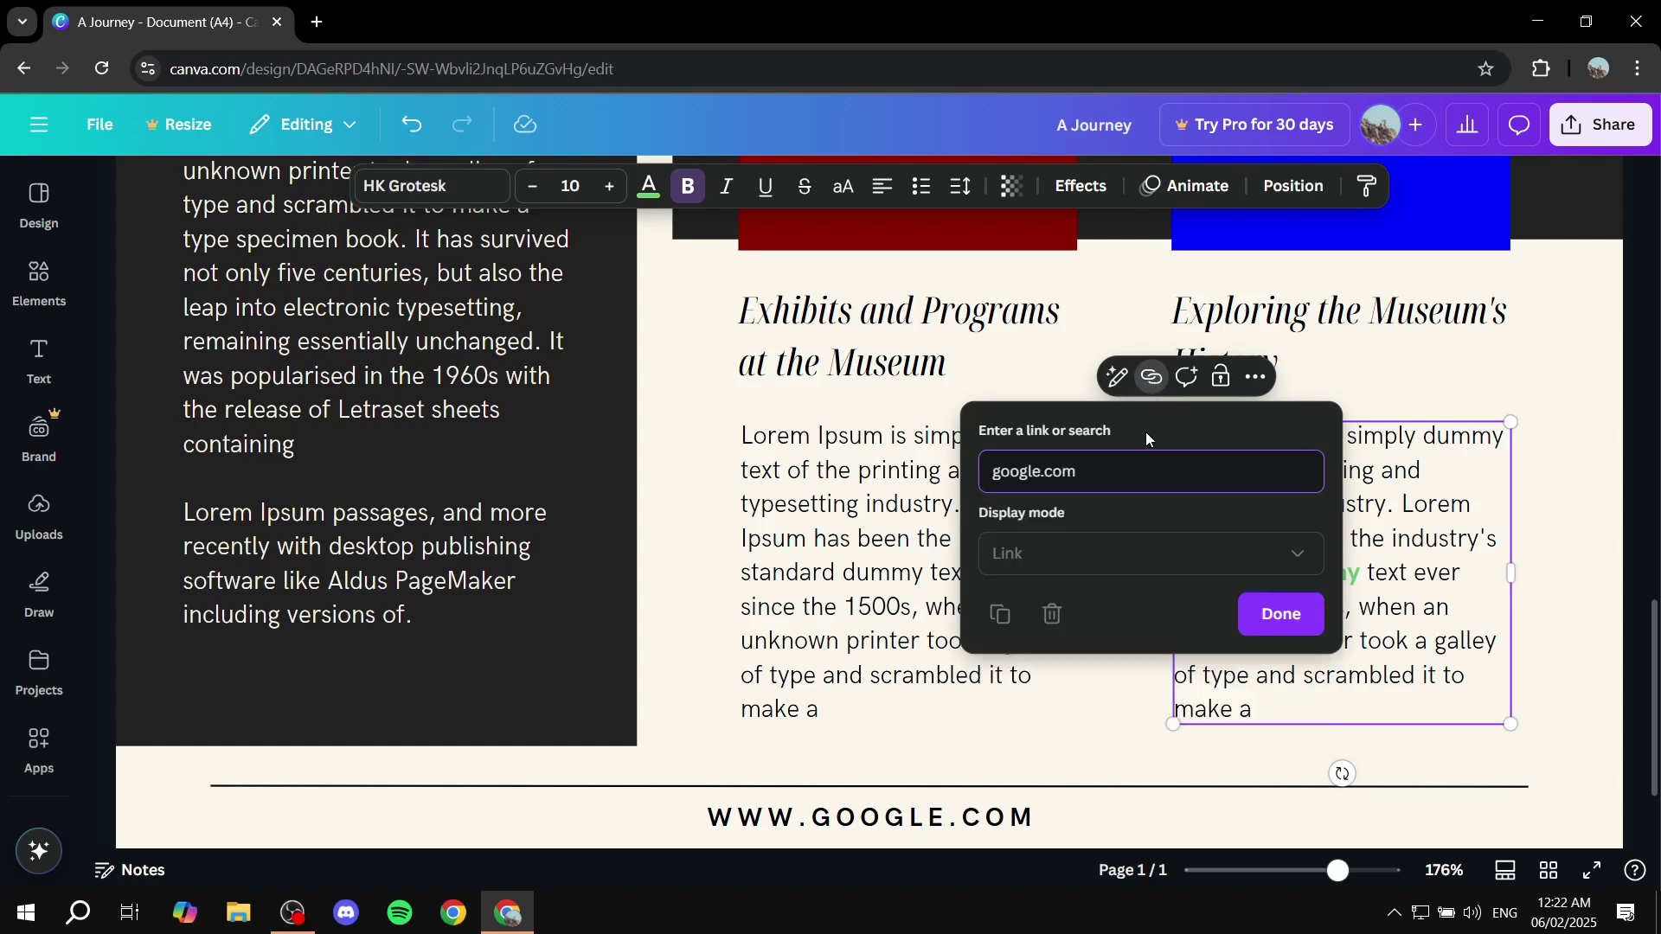
left_click(1285, 613)
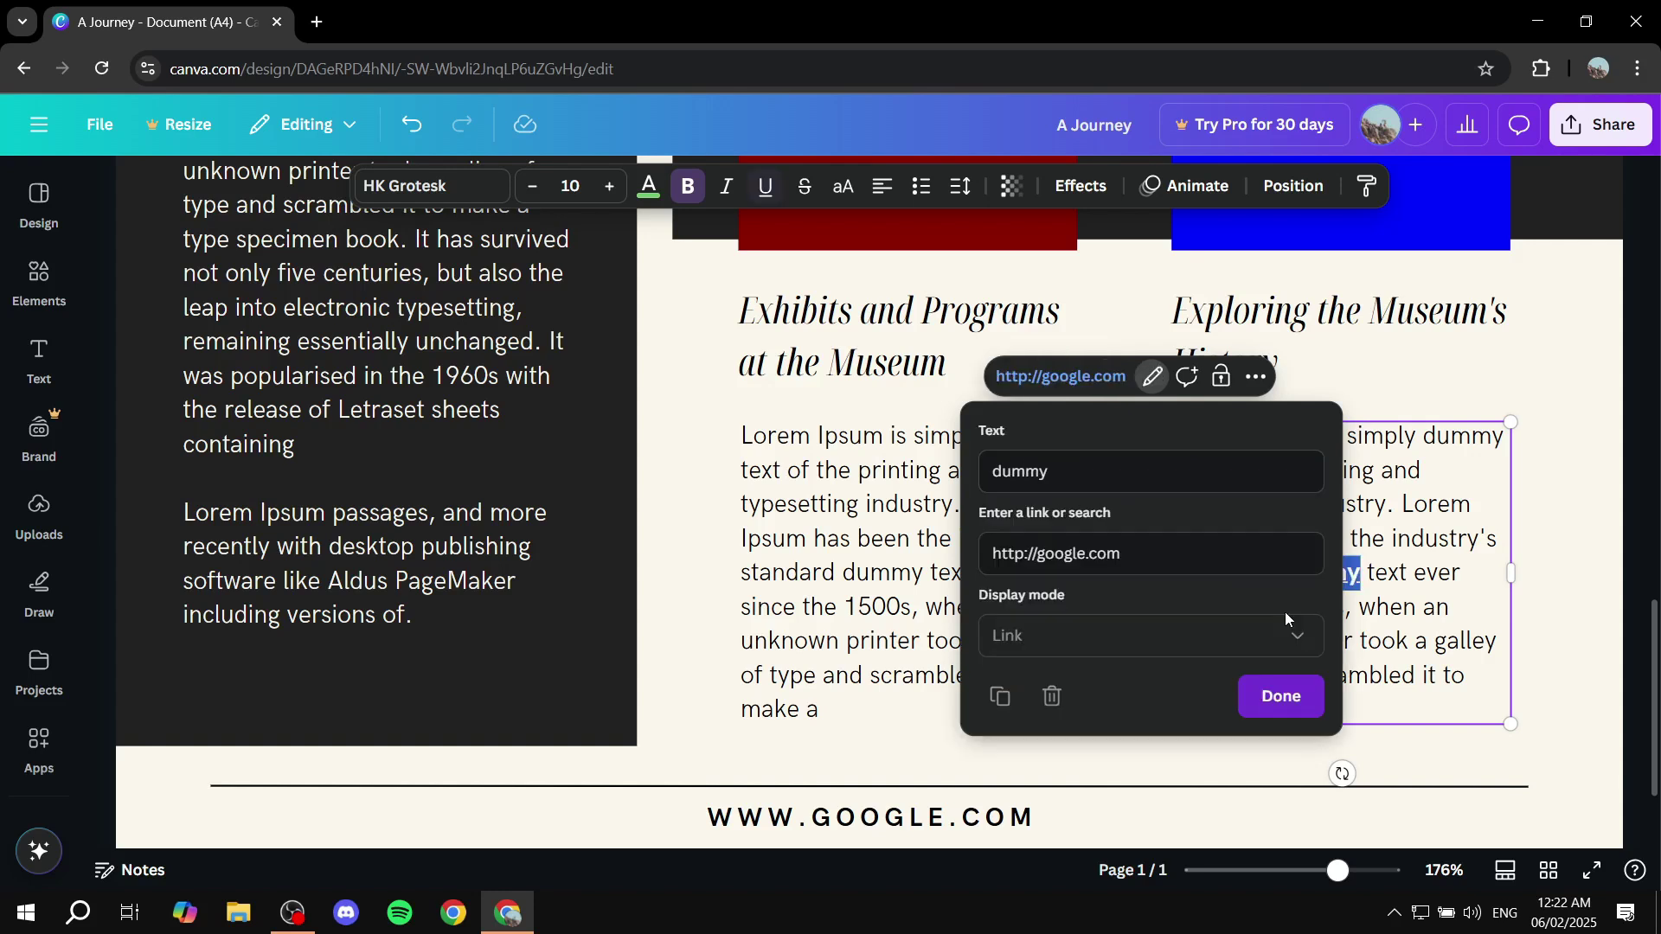
left_click(1304, 709)
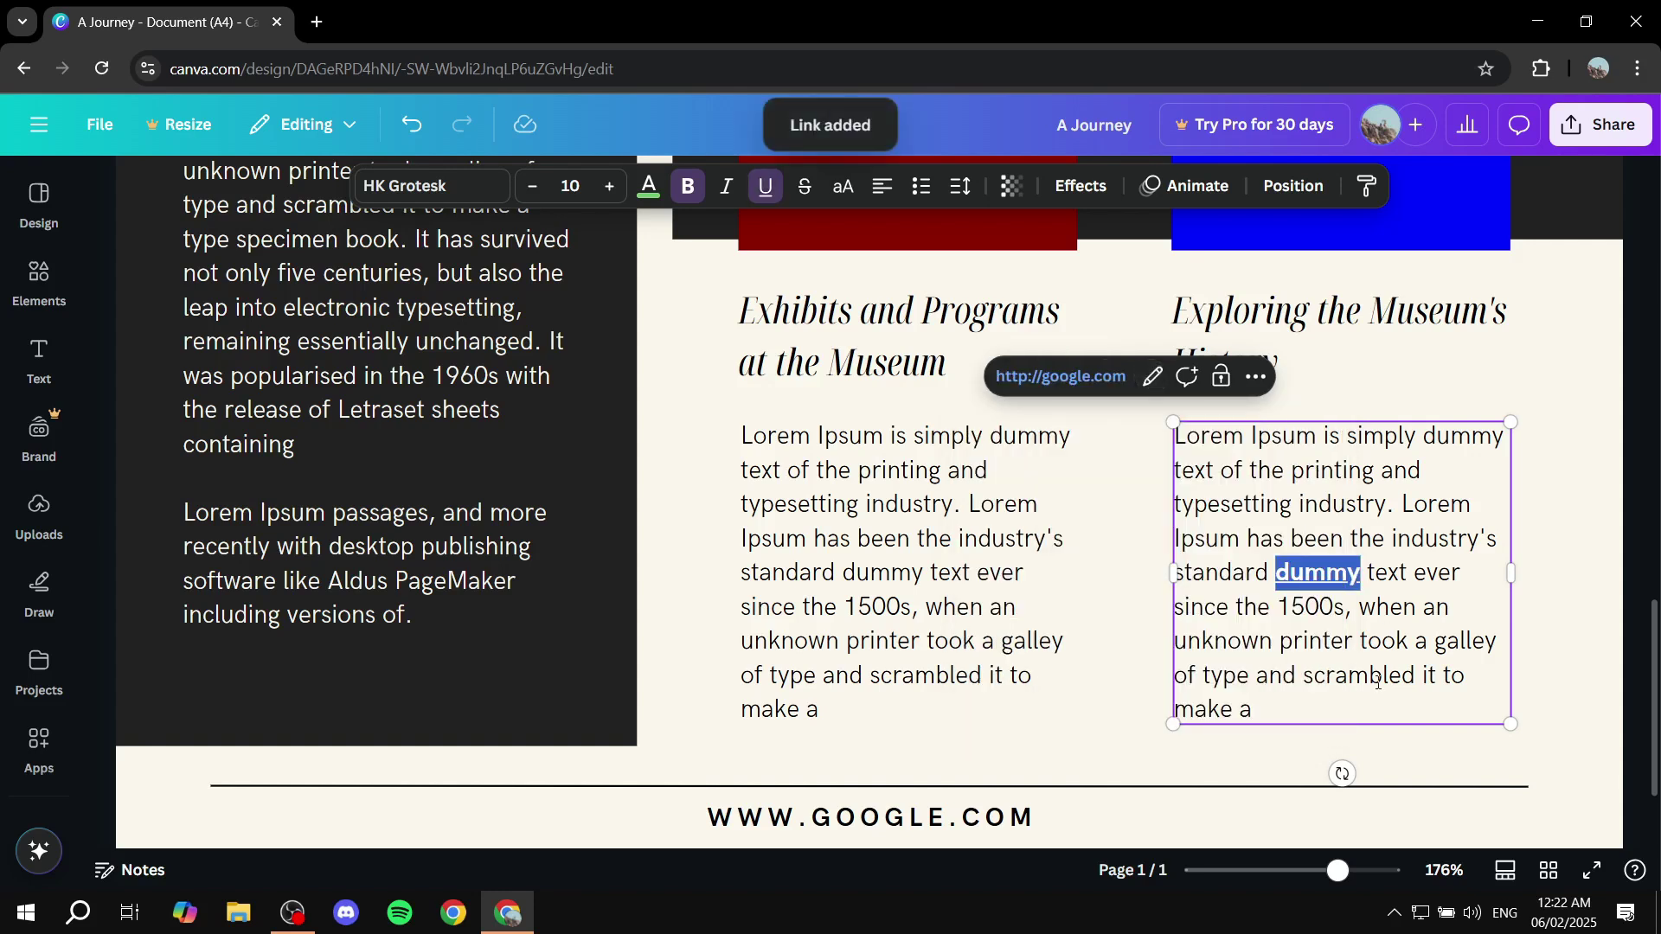
left_click(773, 193)
left_click(1607, 544)
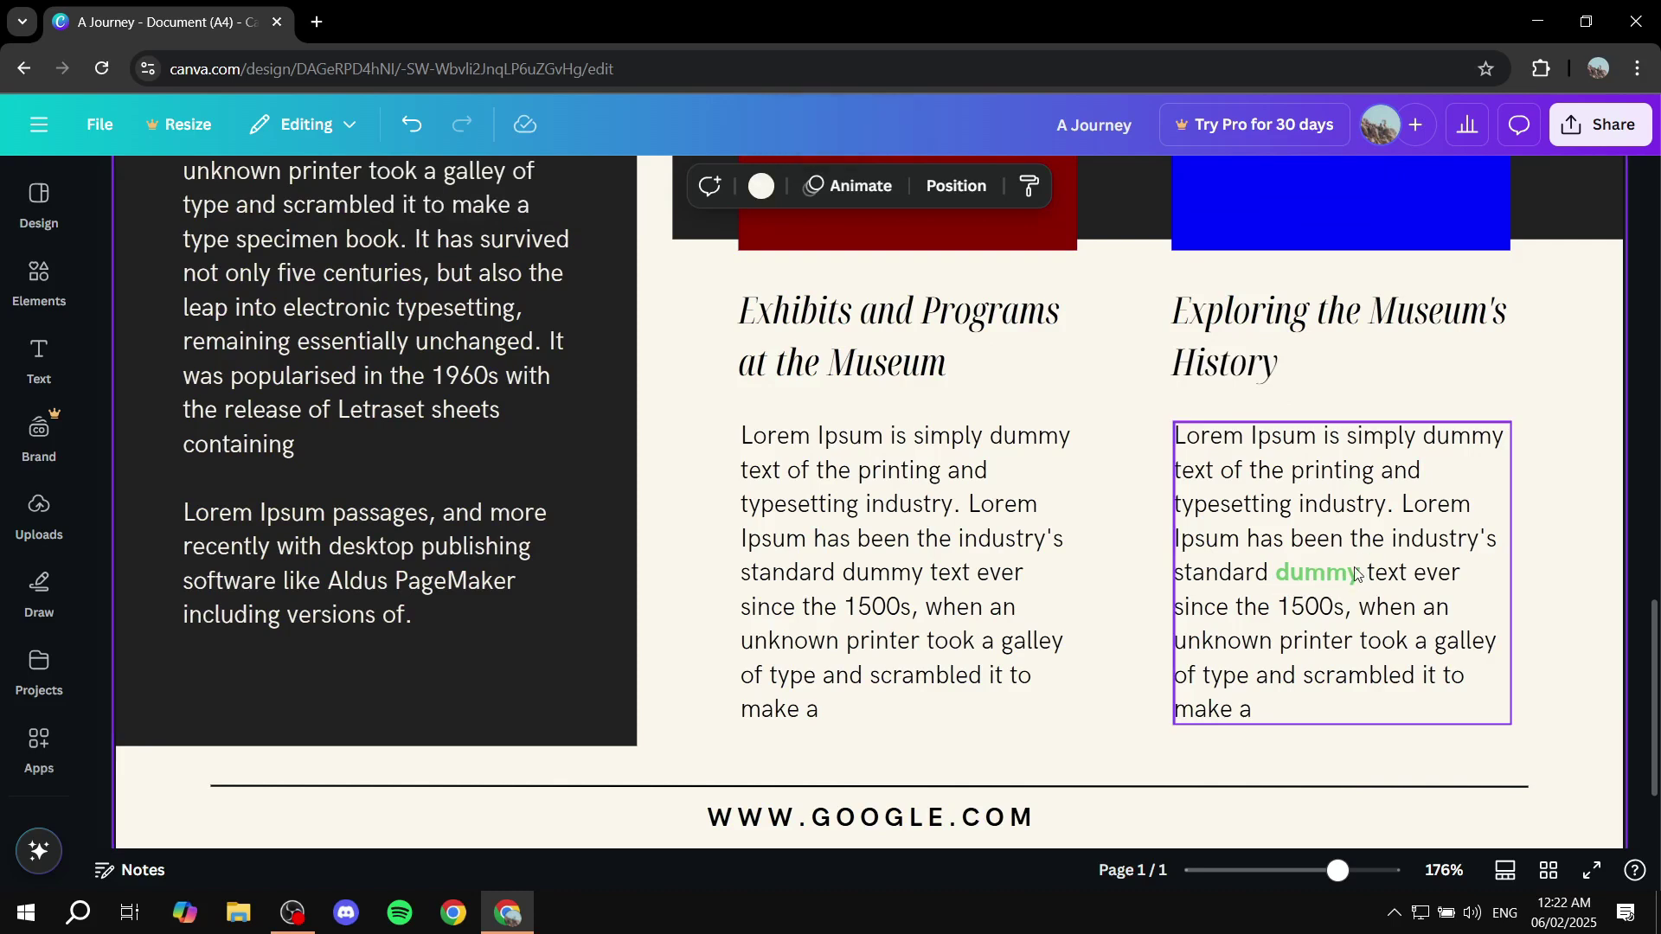
- Review the whole page layout, from the heading and images down to the footer
scroll(1358, 571, "up", 3)
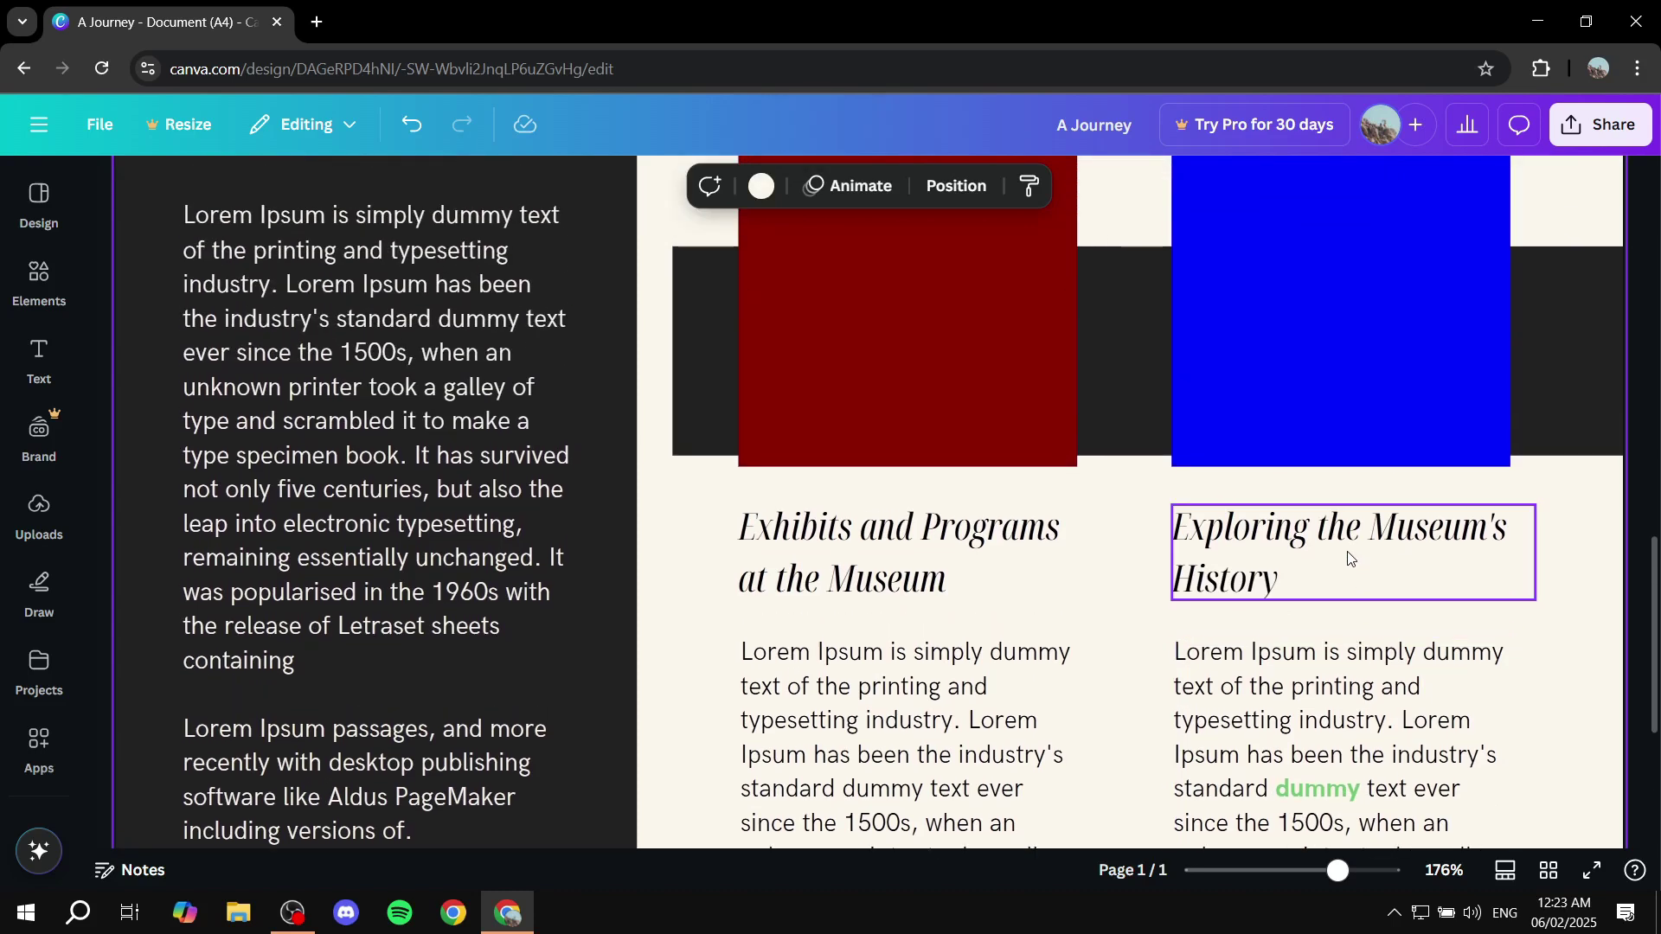
scroll(1346, 556, "down", 5)
scroll(1324, 509, "down", 2)
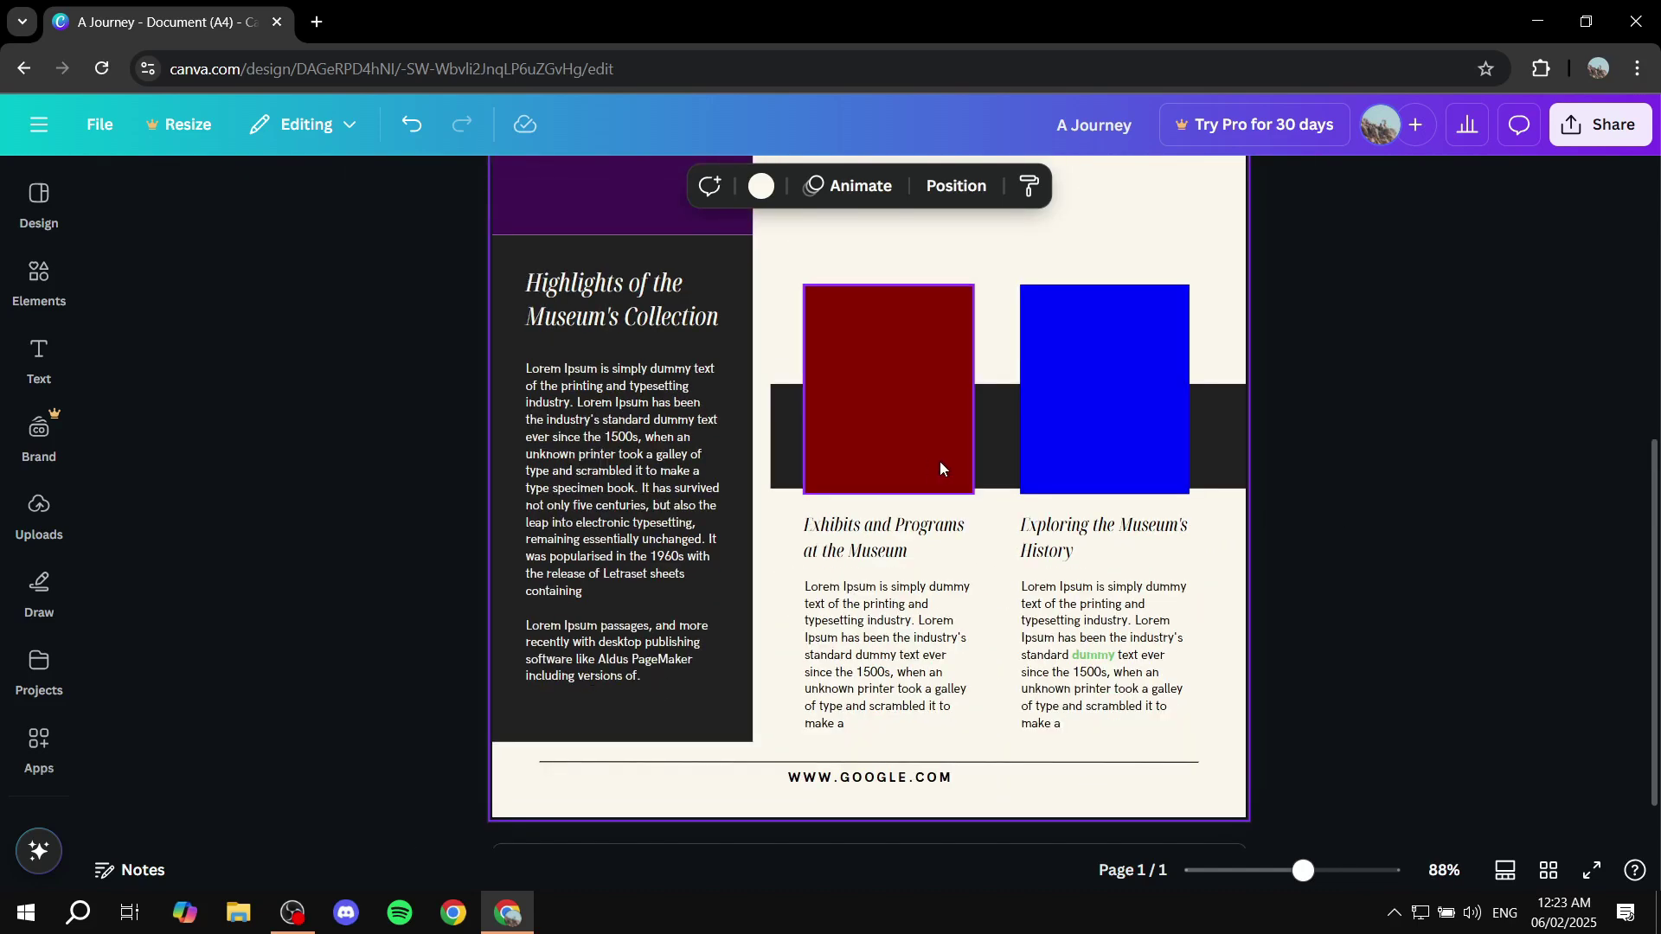
scroll(942, 463, "up", 5)
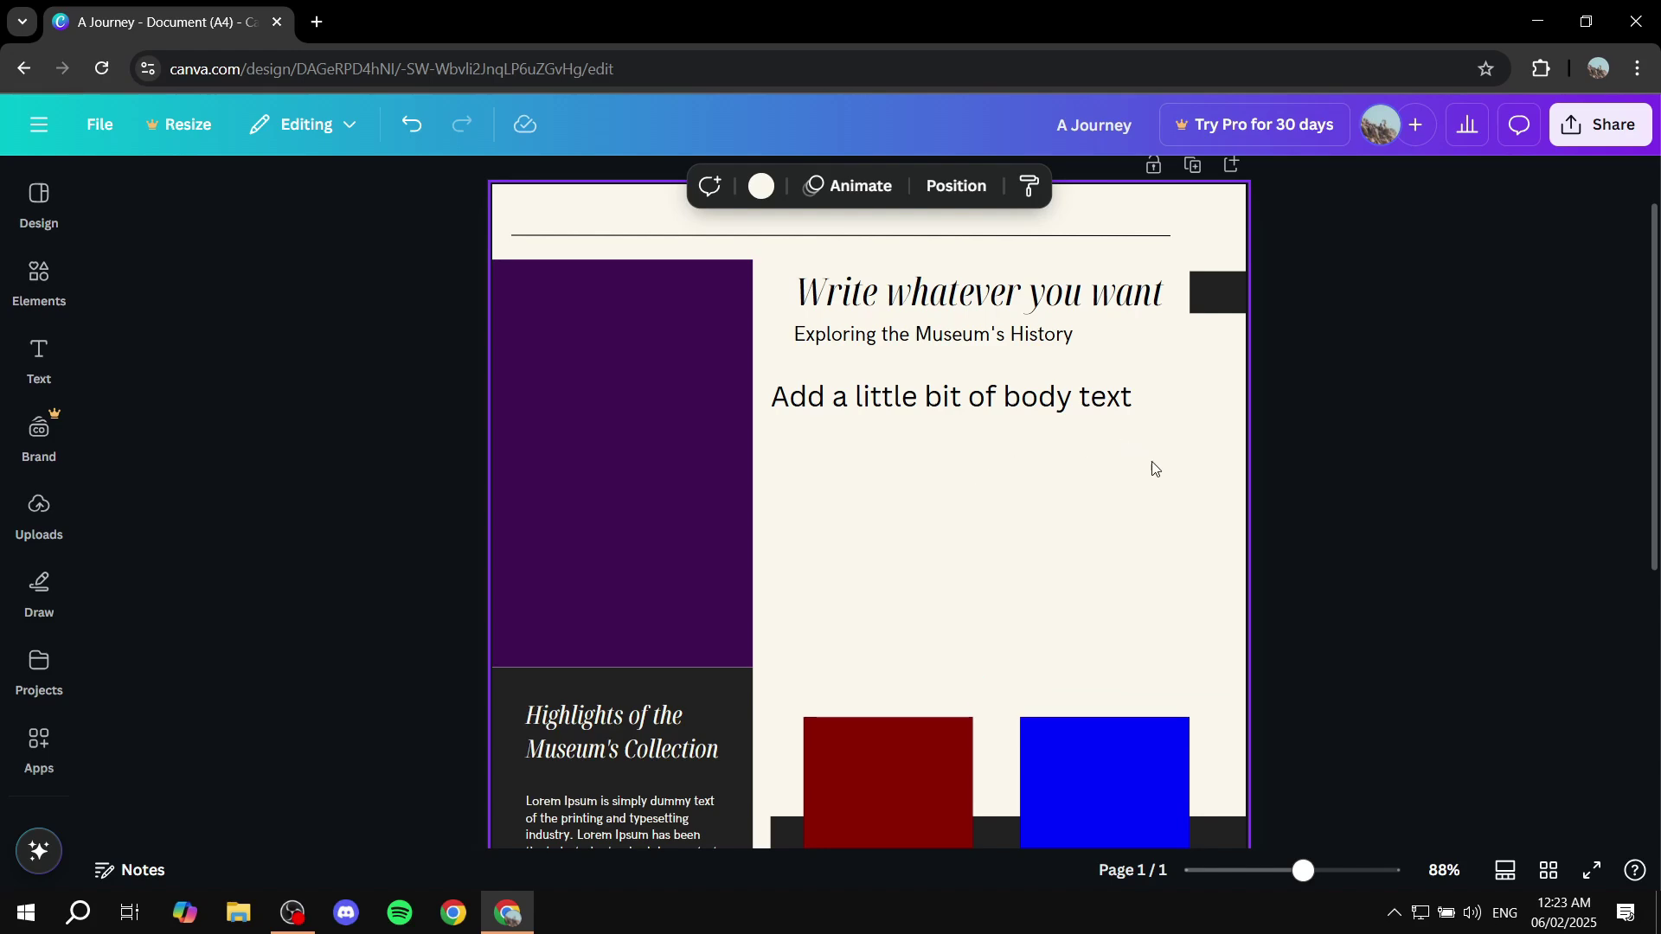
scroll(1142, 480, "down", 5)
scroll(1037, 385, "up", 4)
scroll(1037, 385, "up", 1)
scroll(969, 585, "down", 3)
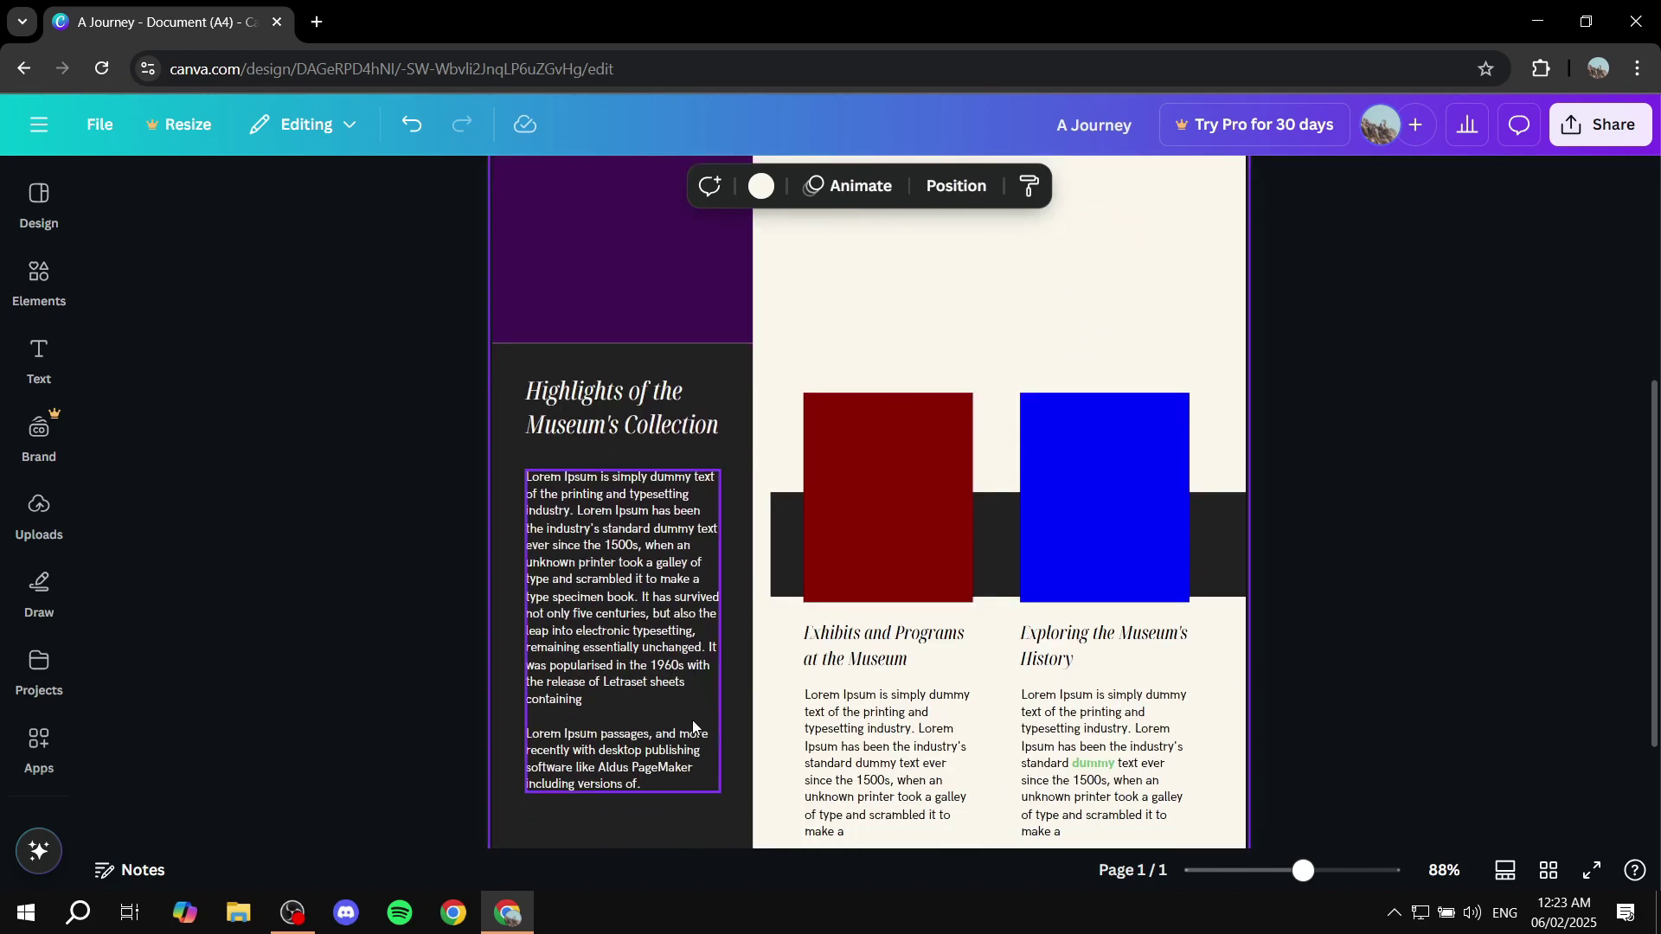
- Look at the fill colour options for the dark rectangle behind "Highlights of the Museum's Collection", leaving its colour as it is
left_click(732, 726)
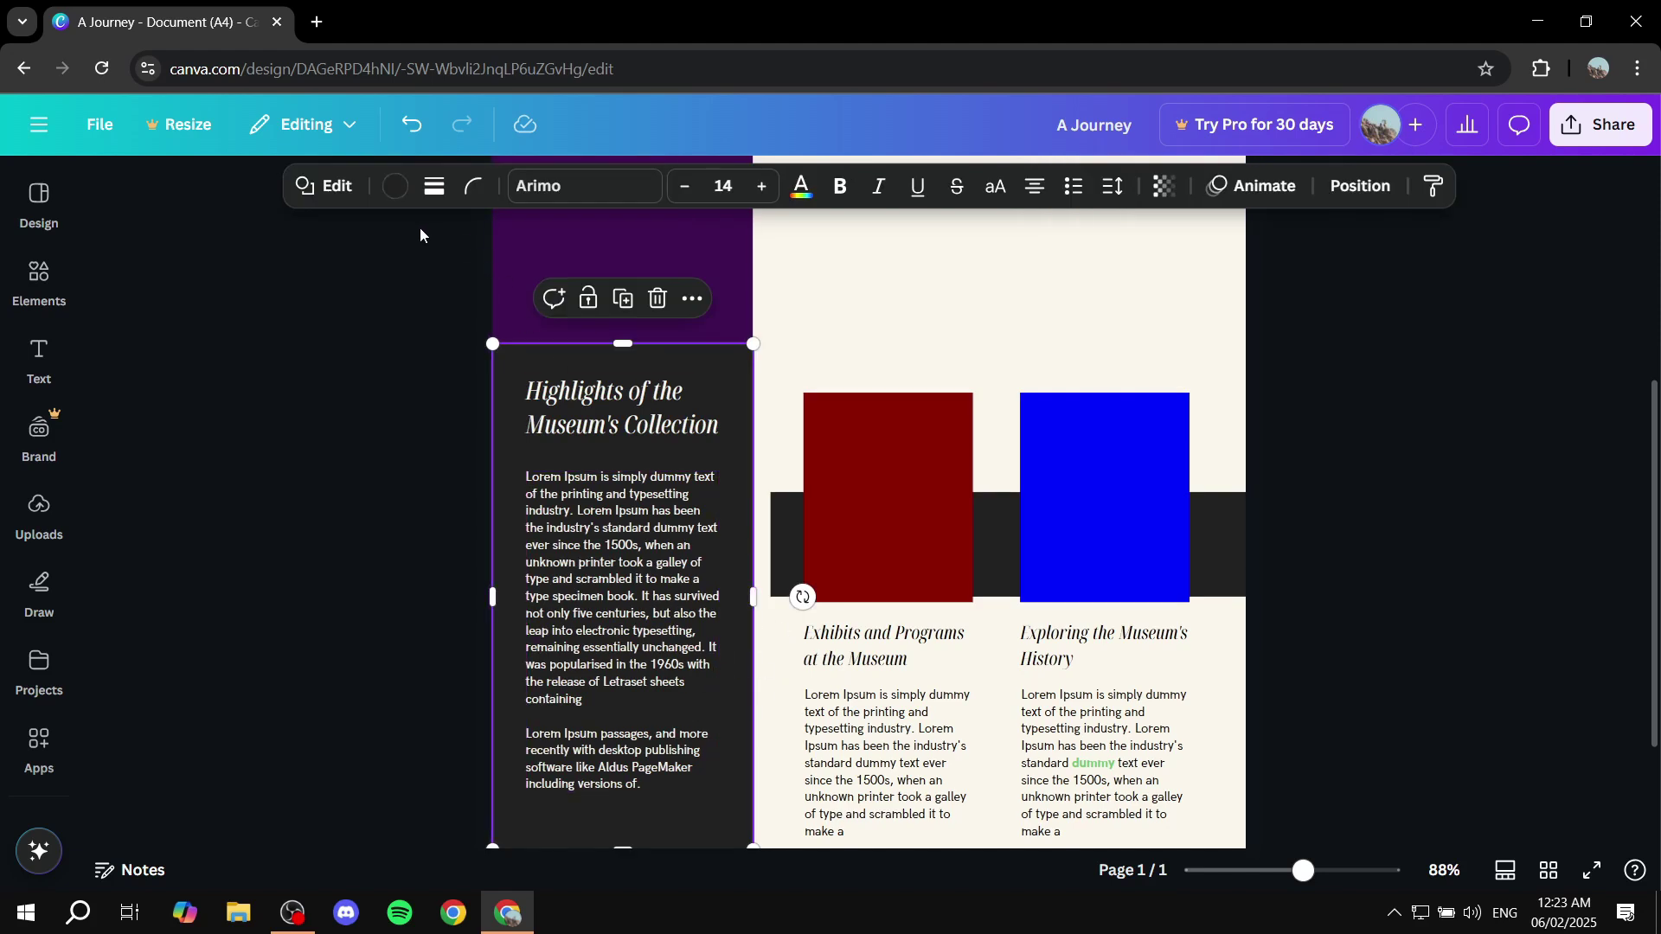
left_click(396, 188)
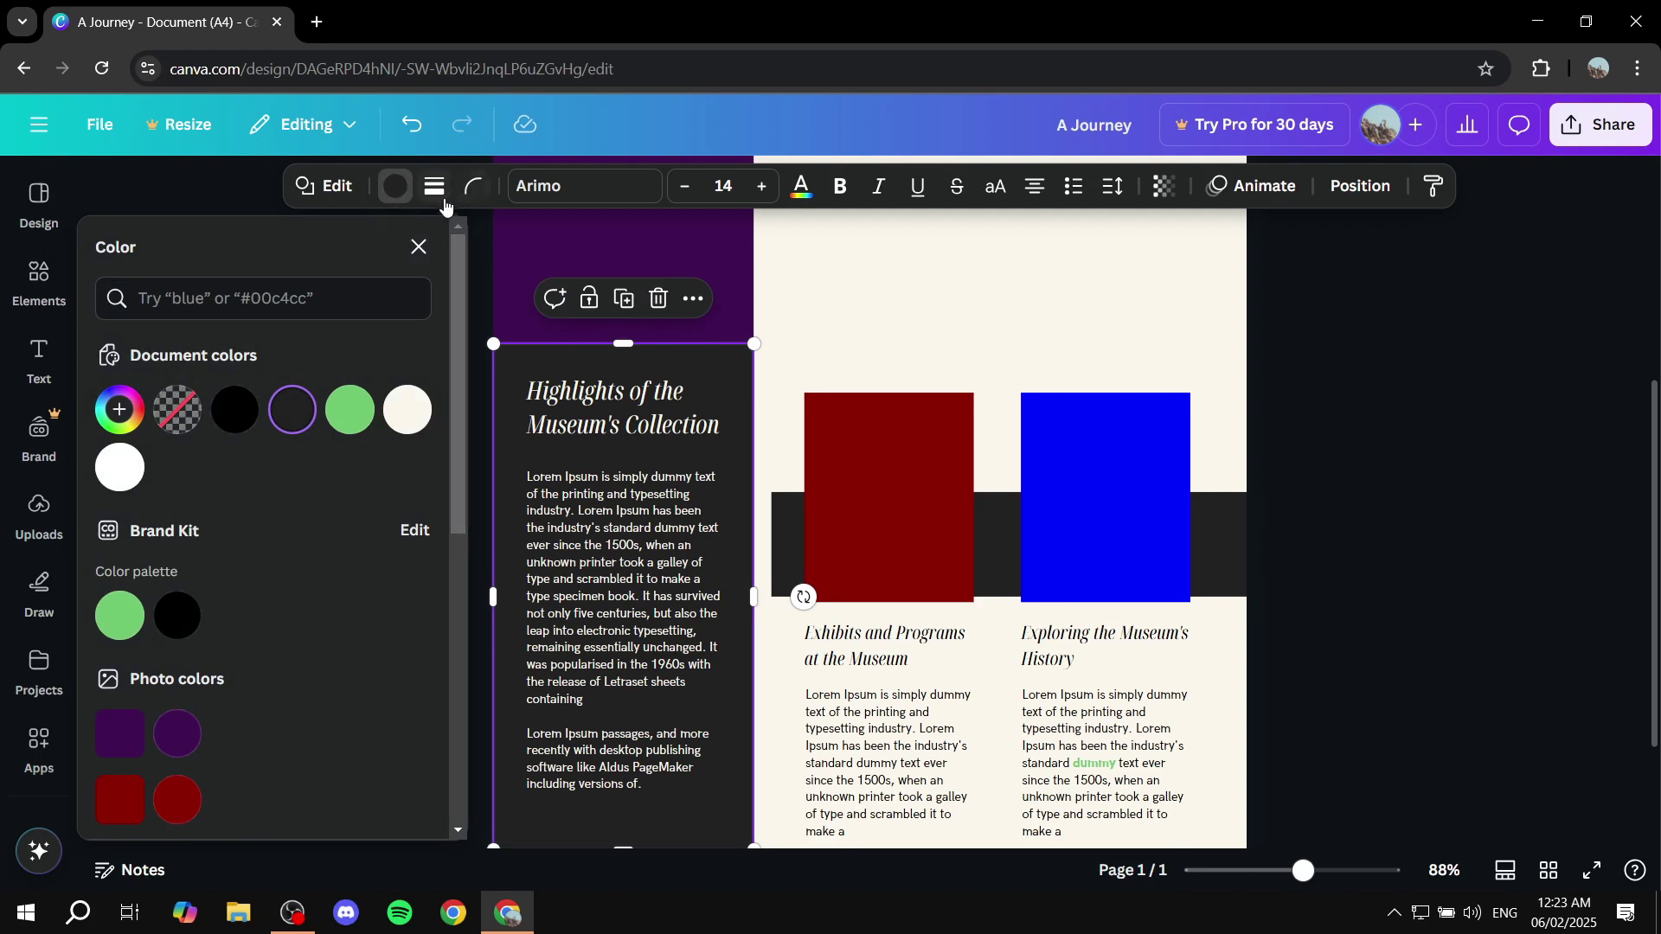
left_click(419, 248)
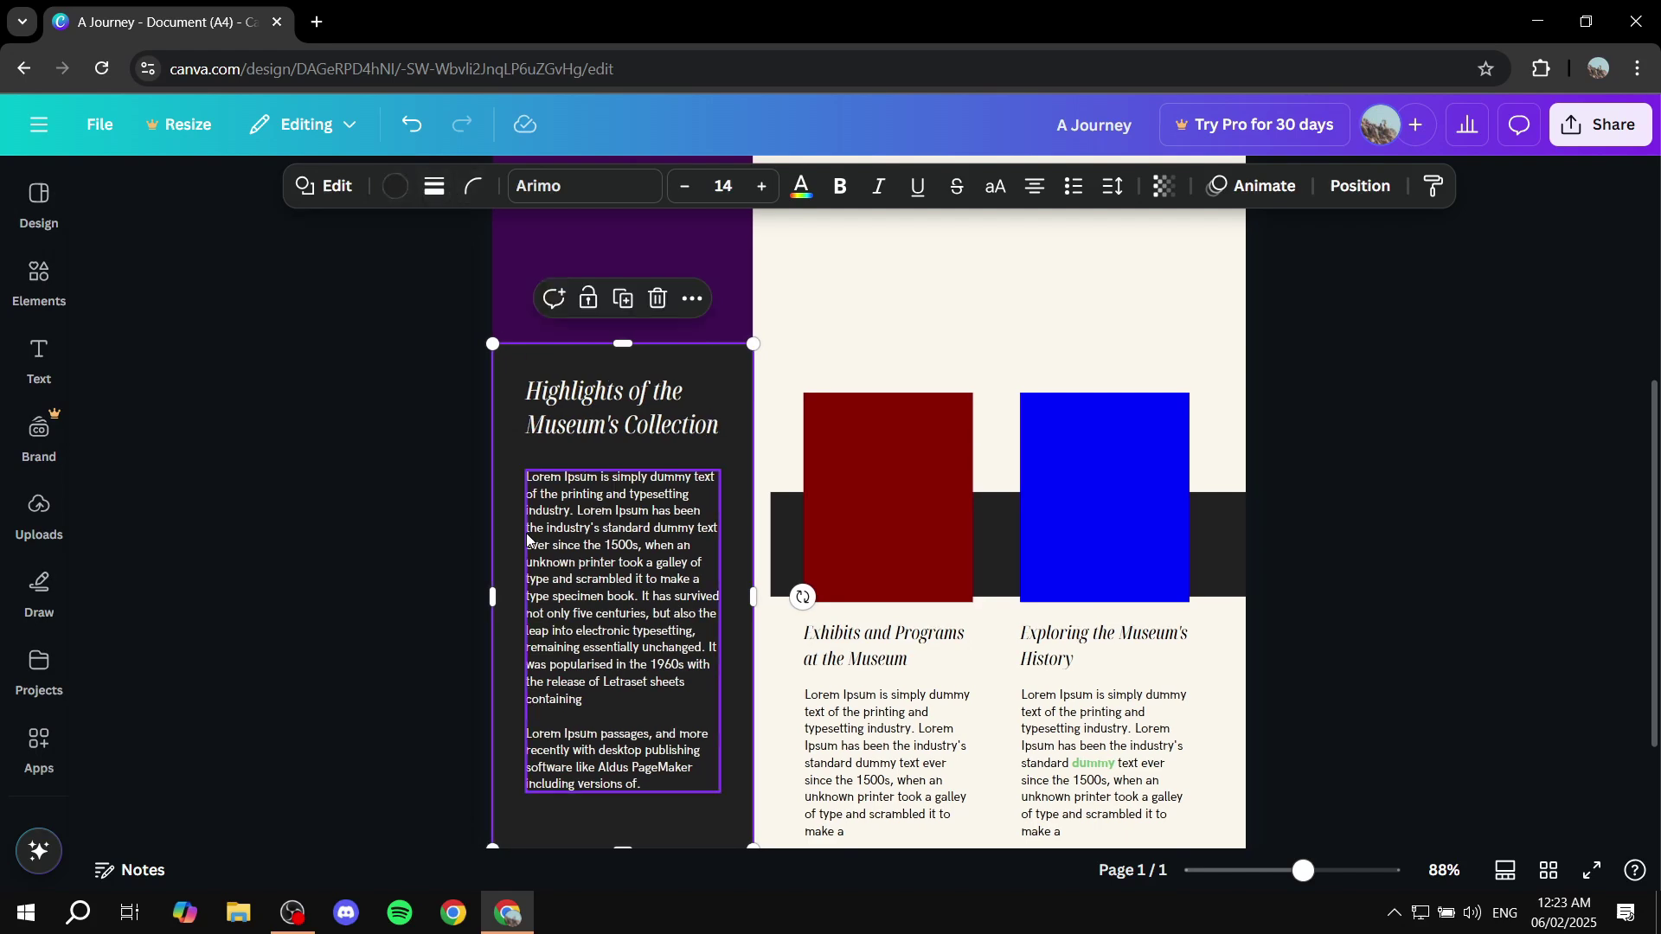
left_click(361, 485)
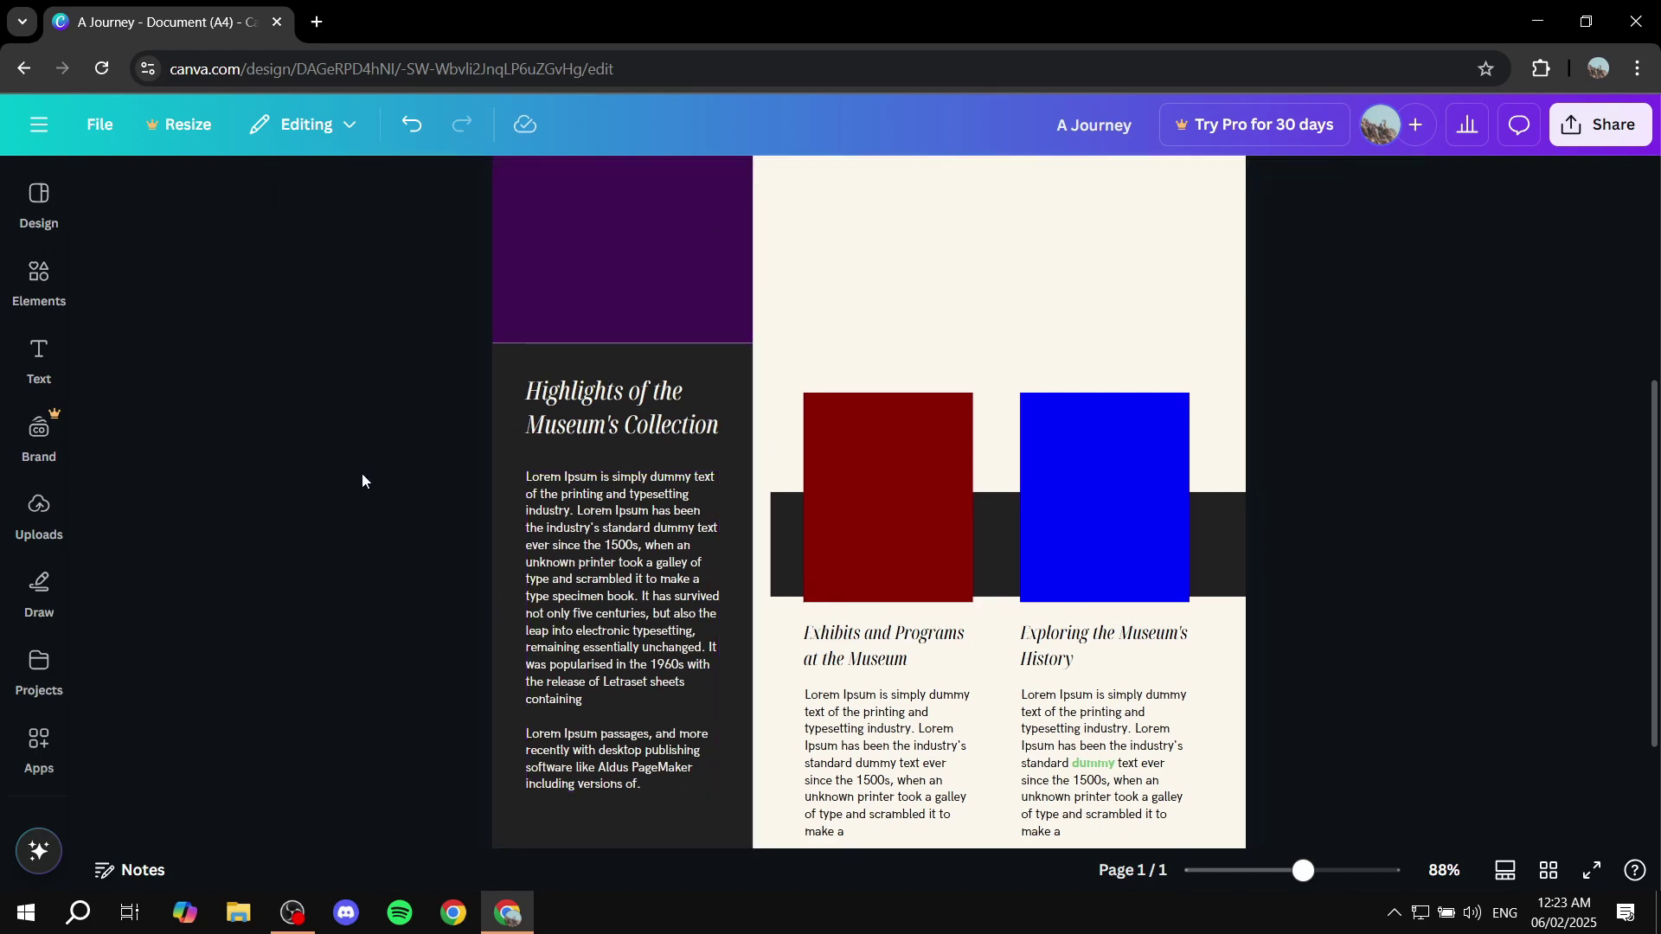
- Show the library of uploaded images available for the page
left_click(61, 518)
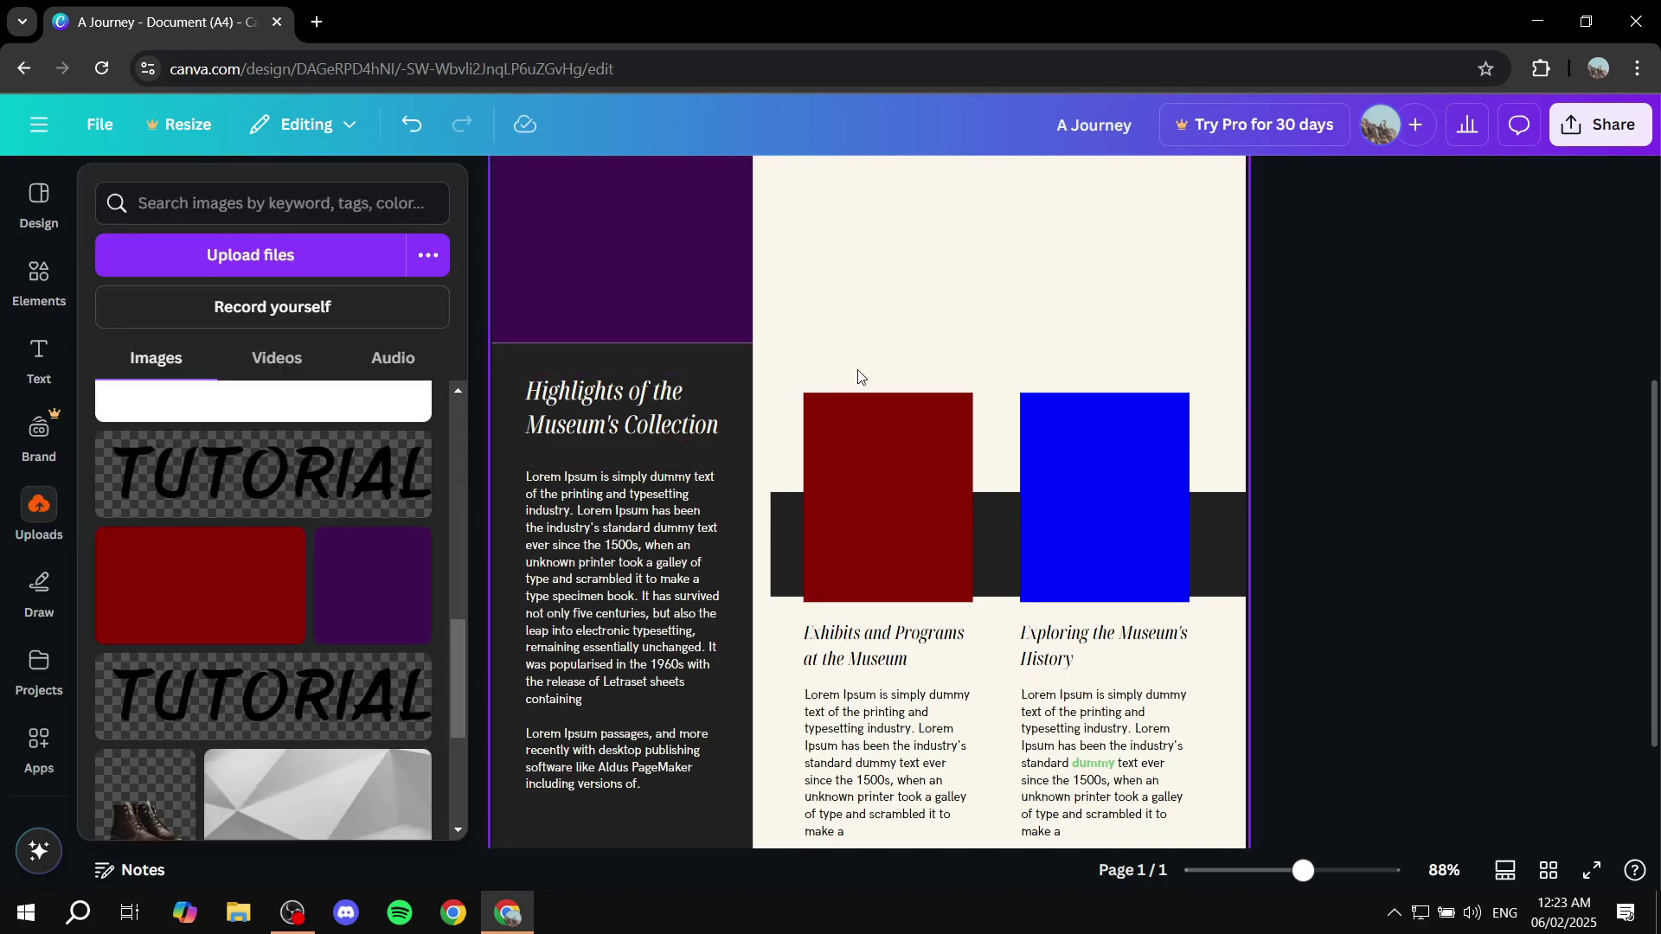
left_click(963, 340)
left_click(39, 515)
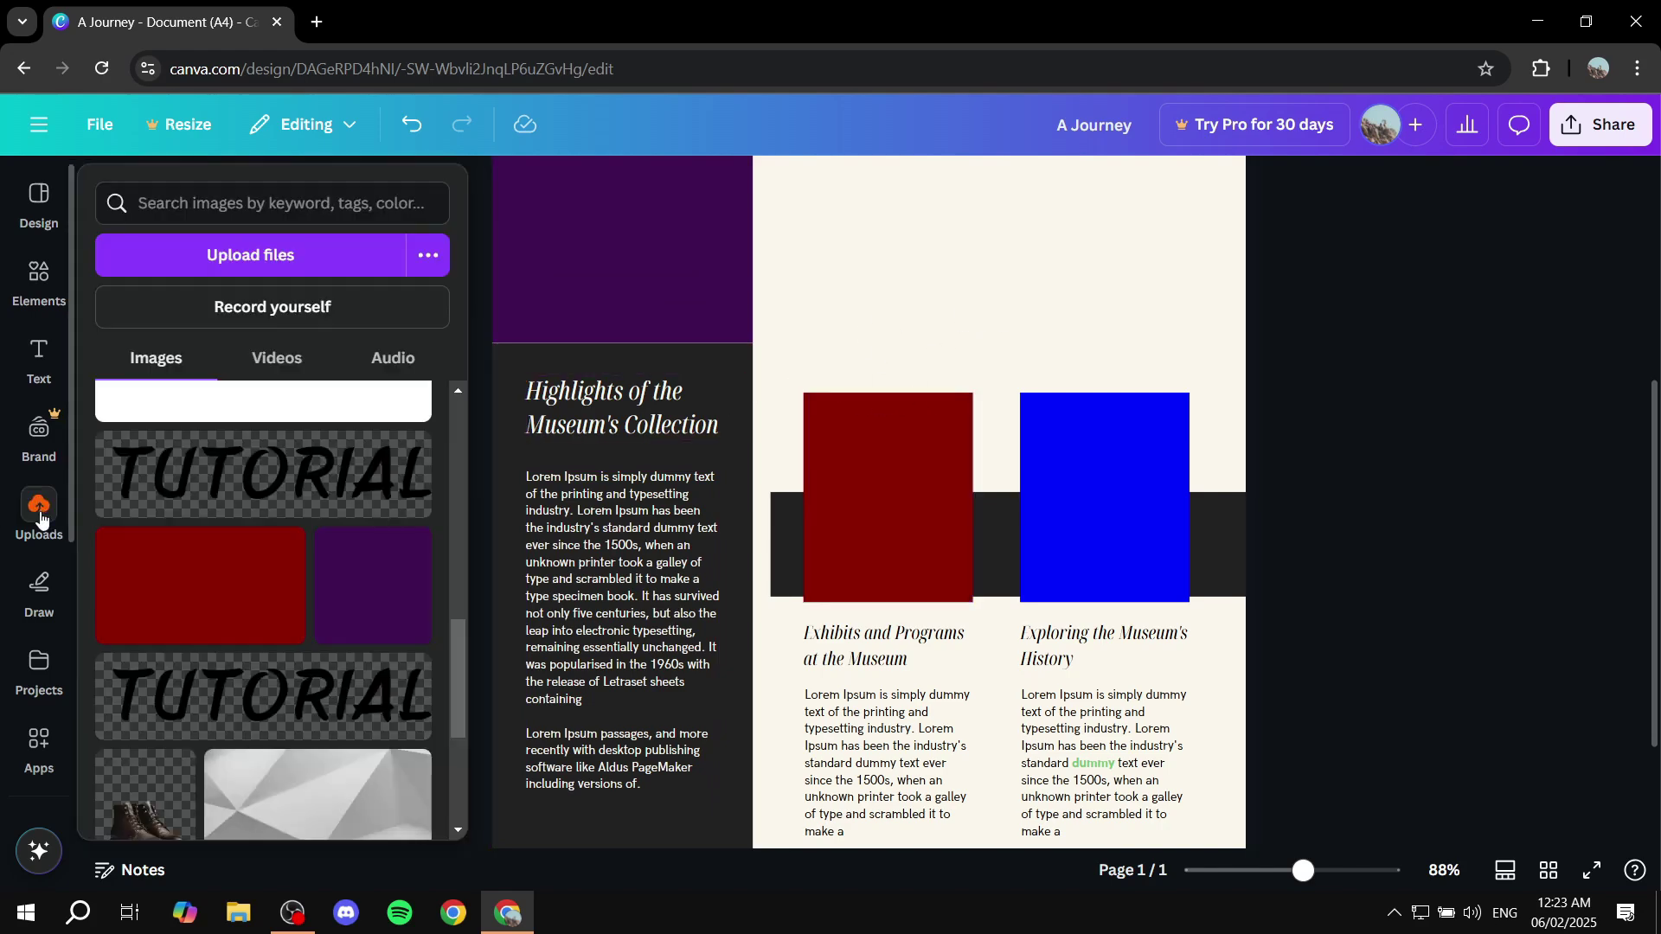
- Place the dark red uploaded image in the empty cream area above the two smaller images and delete it again
left_click_drag(186, 593, 947, 223)
left_click_drag(1403, 476, 1028, 262)
key("Delete")
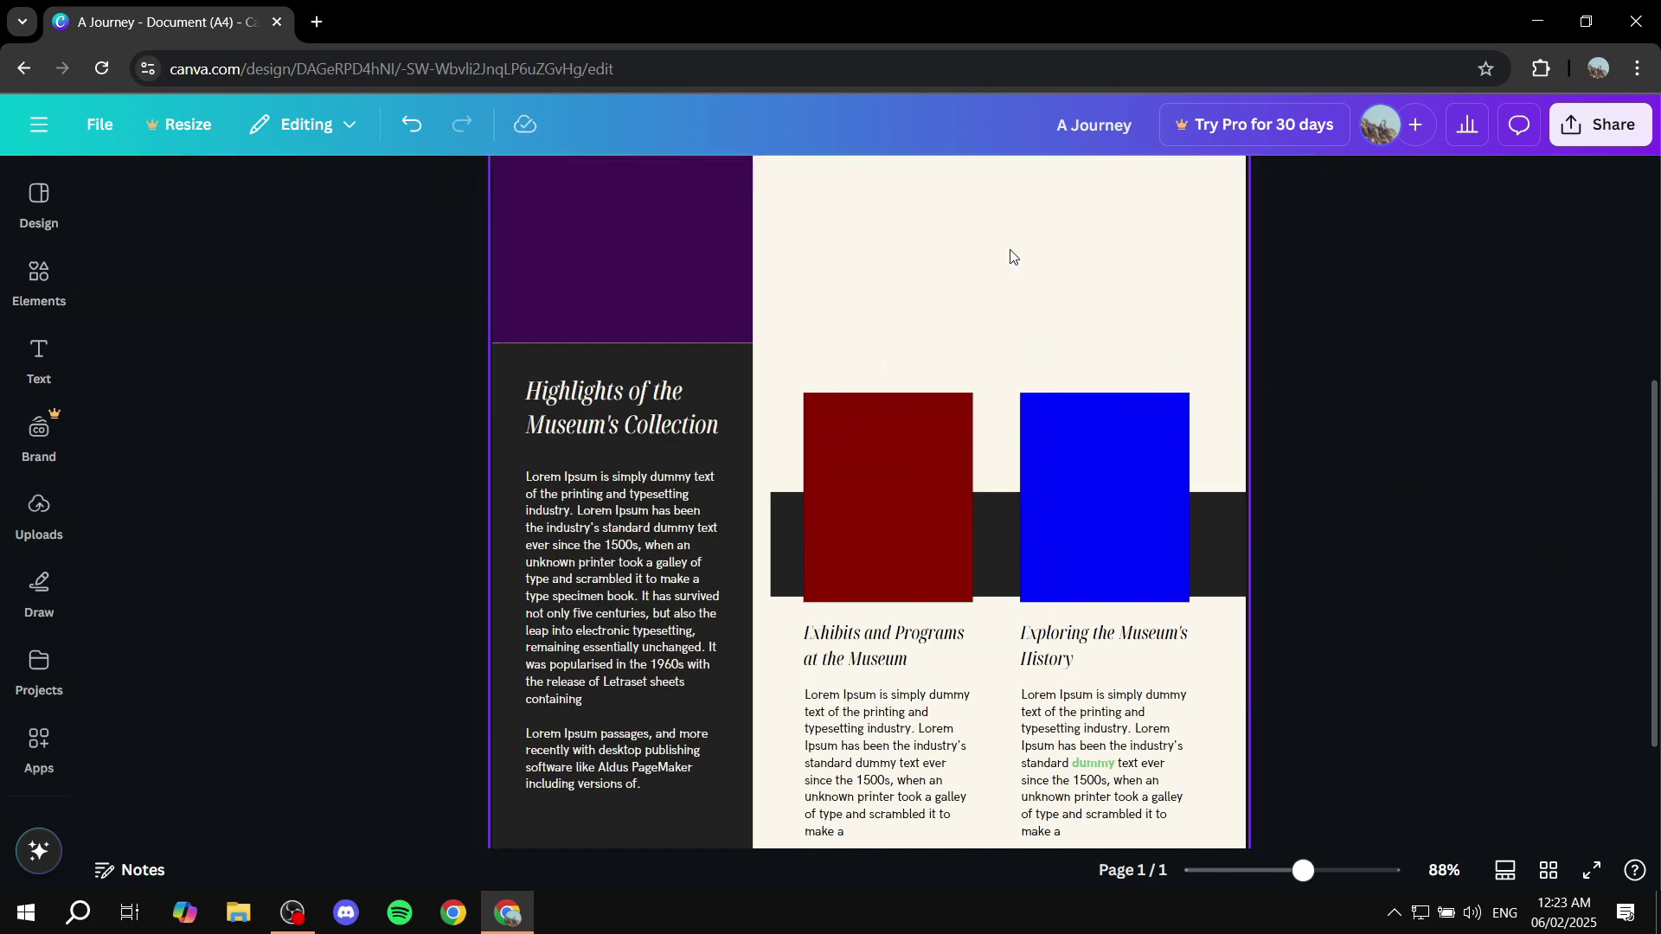
- Add a circular frame from the frame elements to the empty cream area above the dark red image
left_click(17, 273)
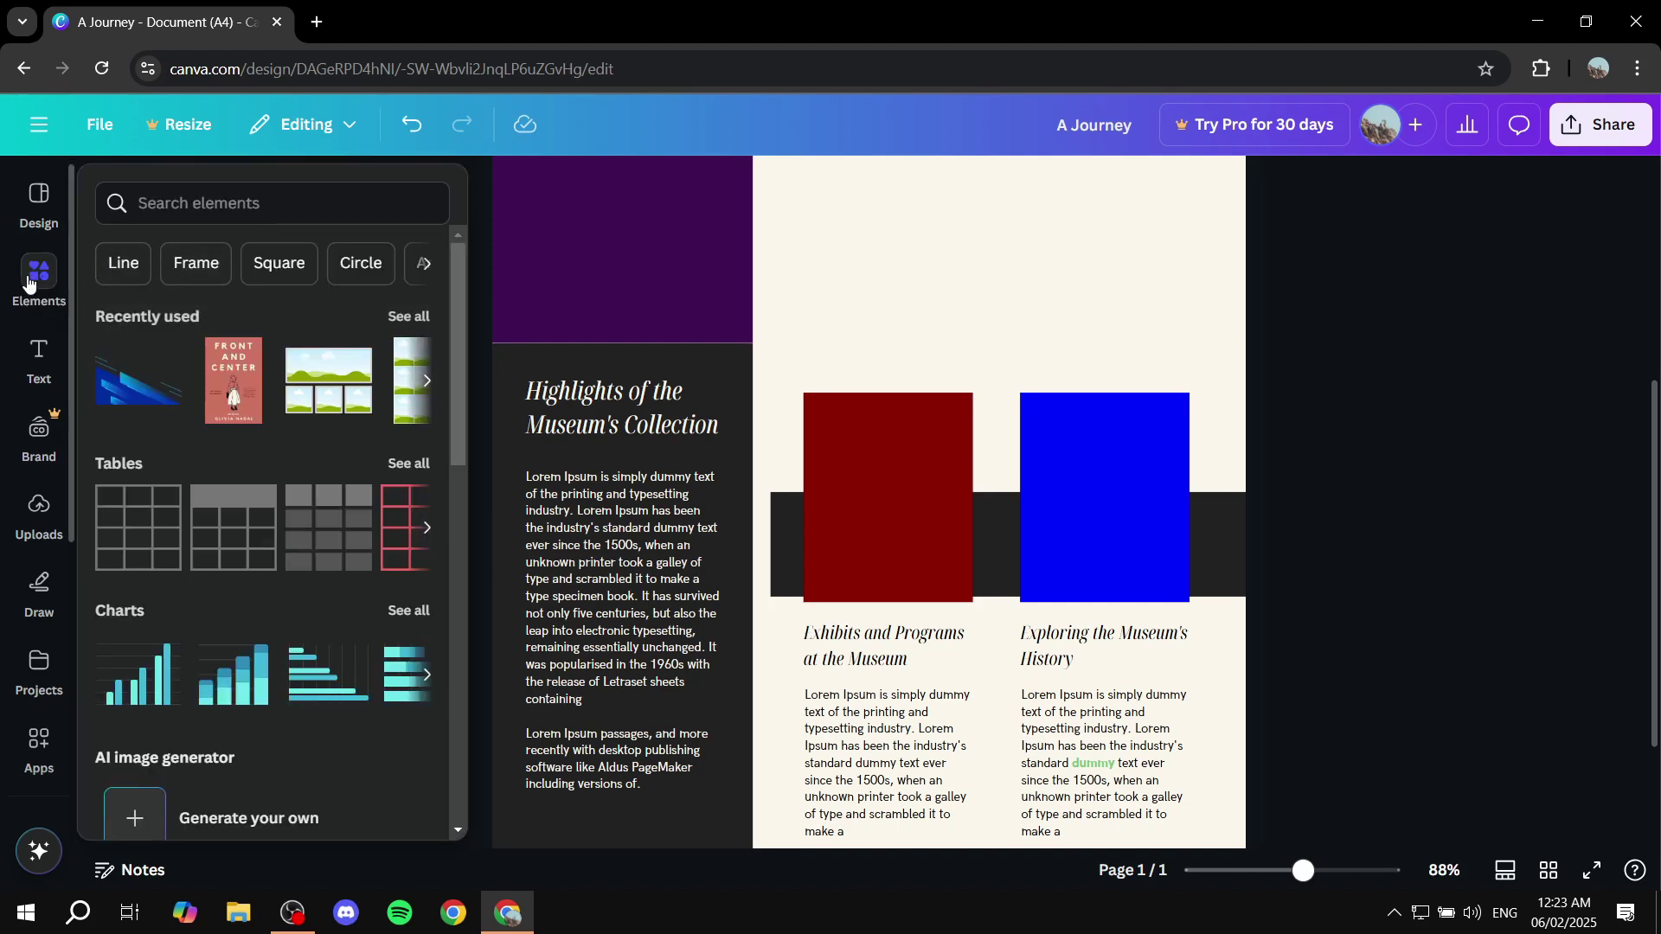
left_click(215, 265)
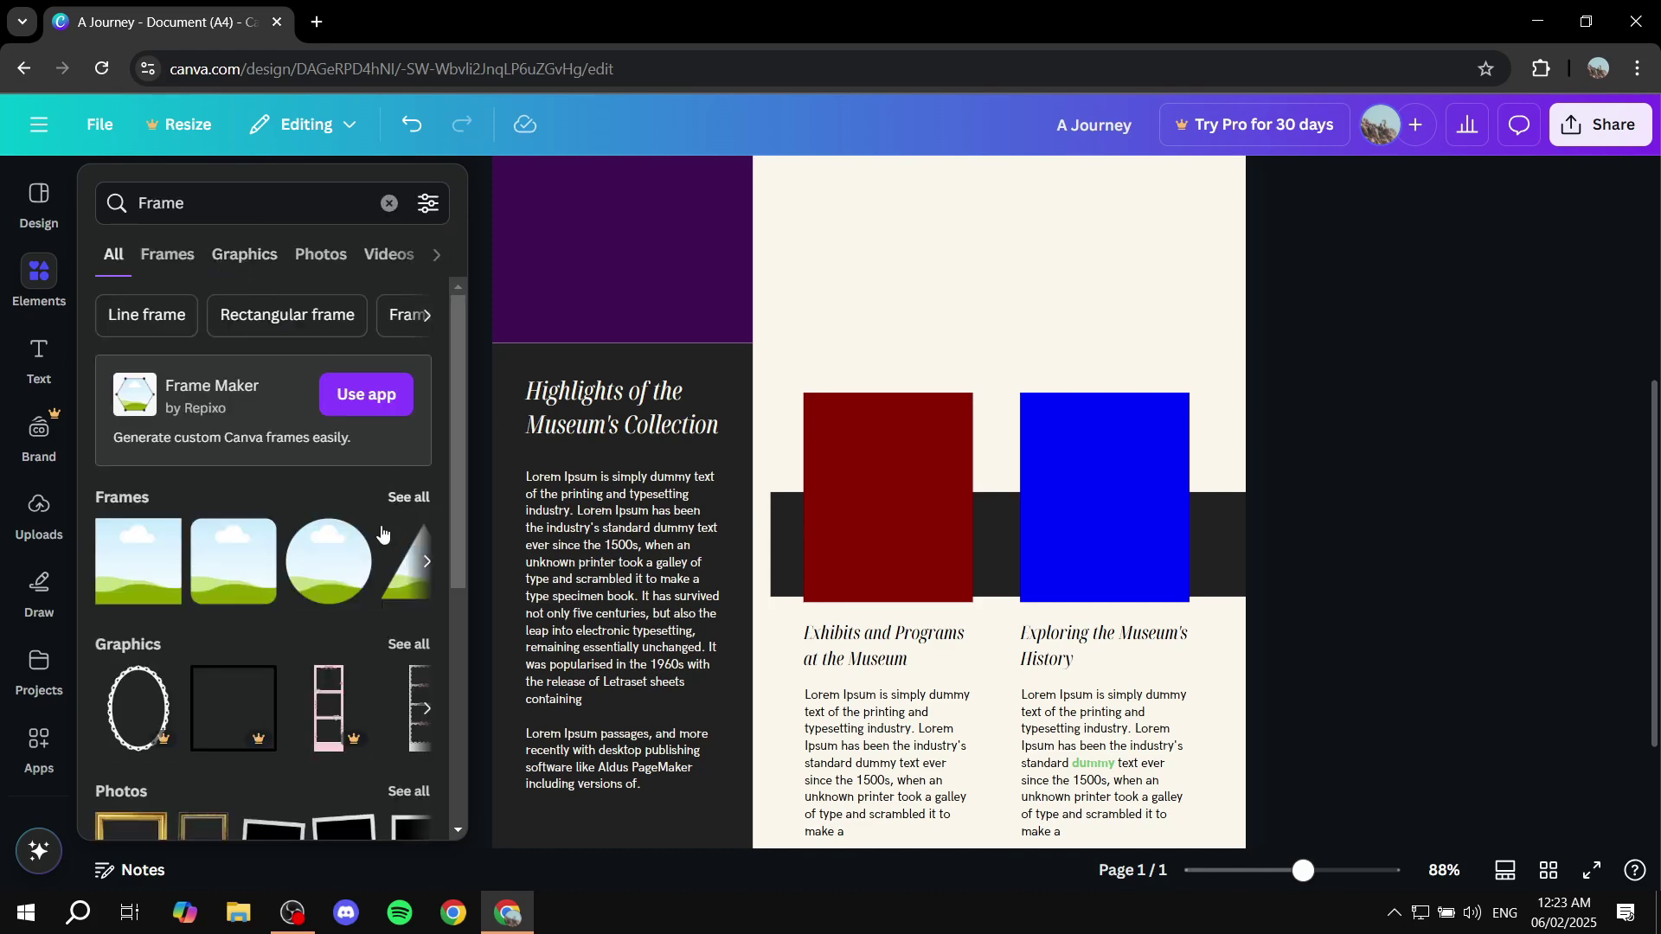
mouse_move(331, 571)
left_click_drag(332, 572, 984, 293)
left_click_drag(1129, 525, 1016, 321)
- Fill the circular frame with the grey geometric image from the uploads
left_click(26, 526)
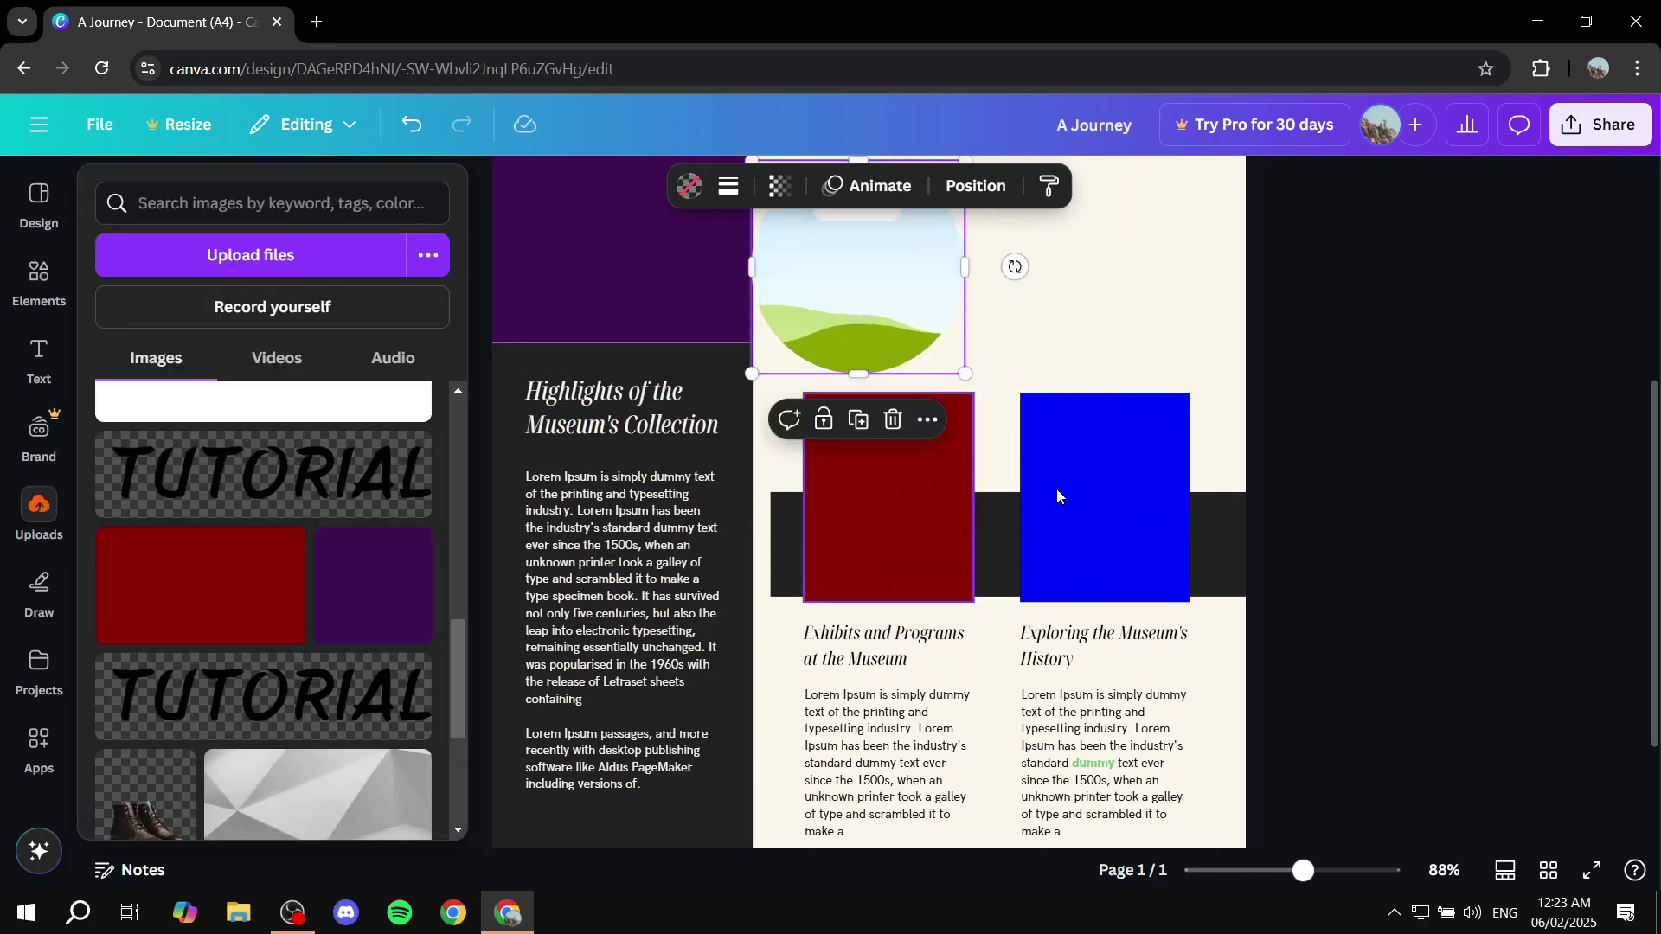
scroll(1549, 434, "up", 3)
left_click(61, 519)
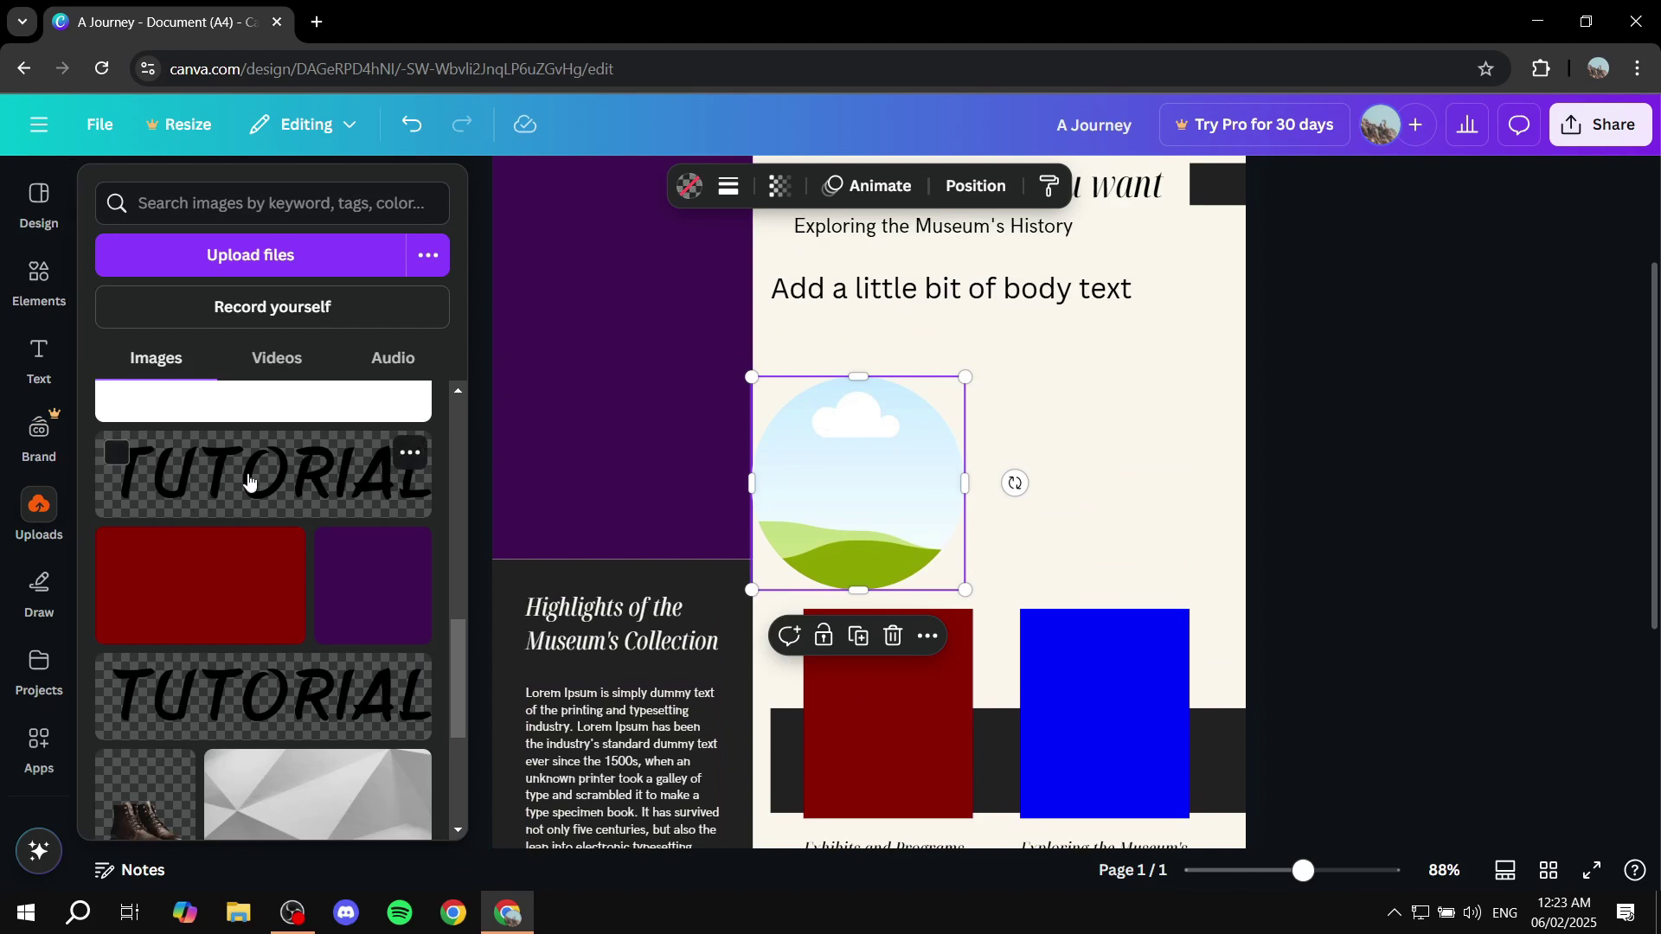
scroll(298, 668, "down", 1)
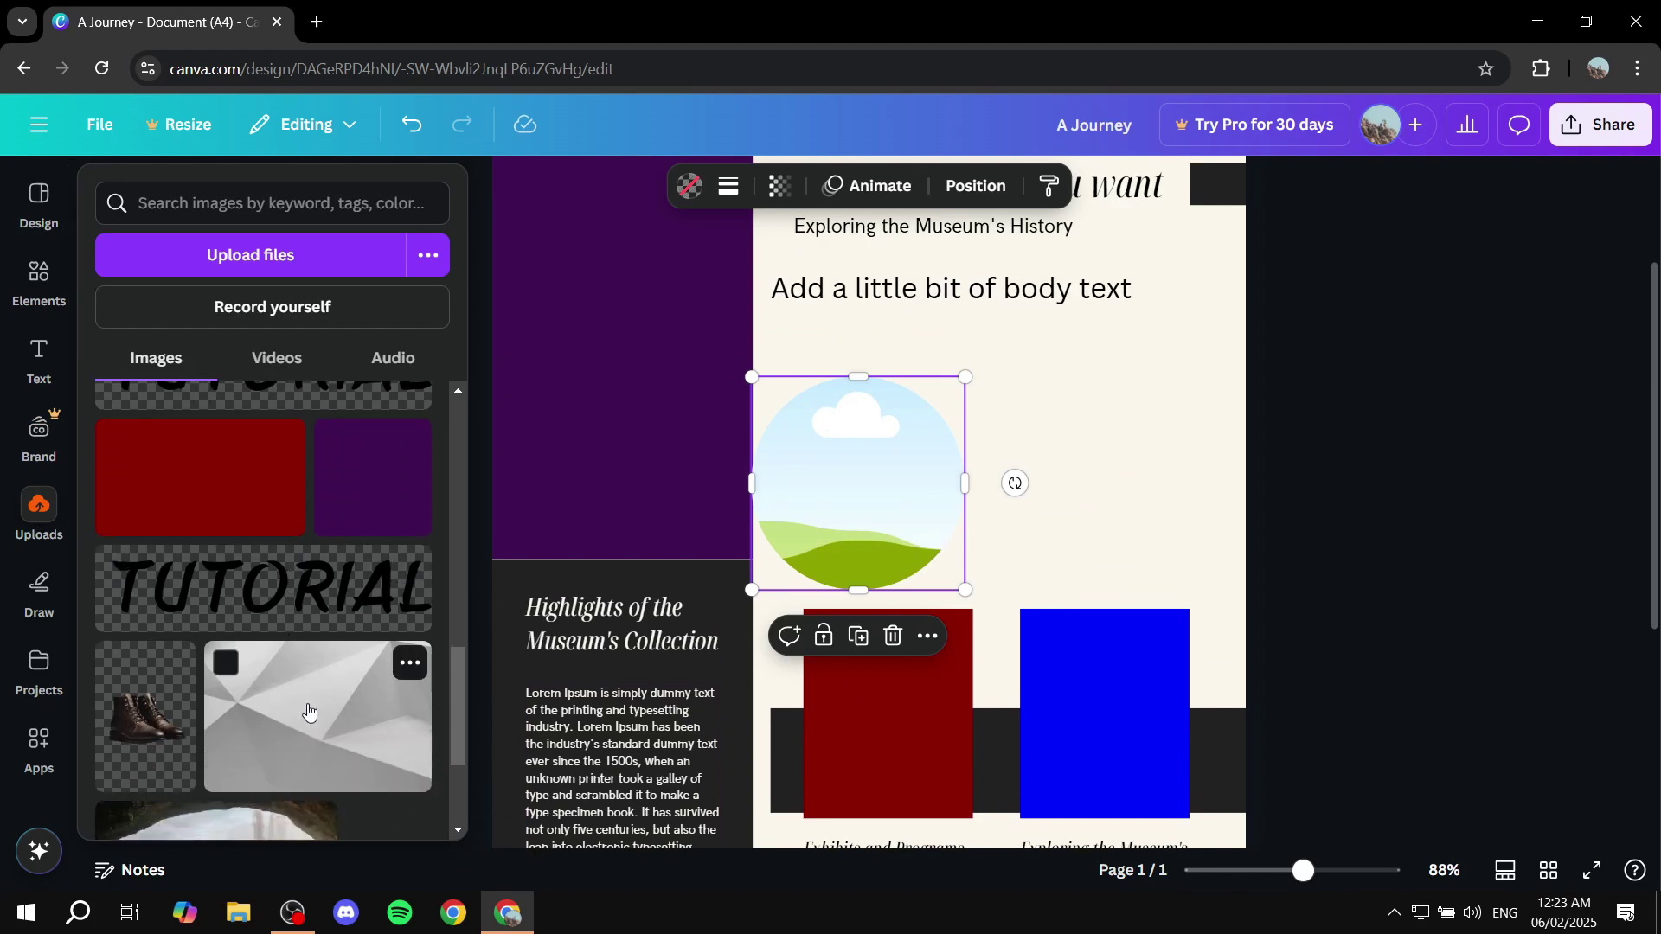
left_click_drag(308, 709, 844, 506)
left_click(893, 486)
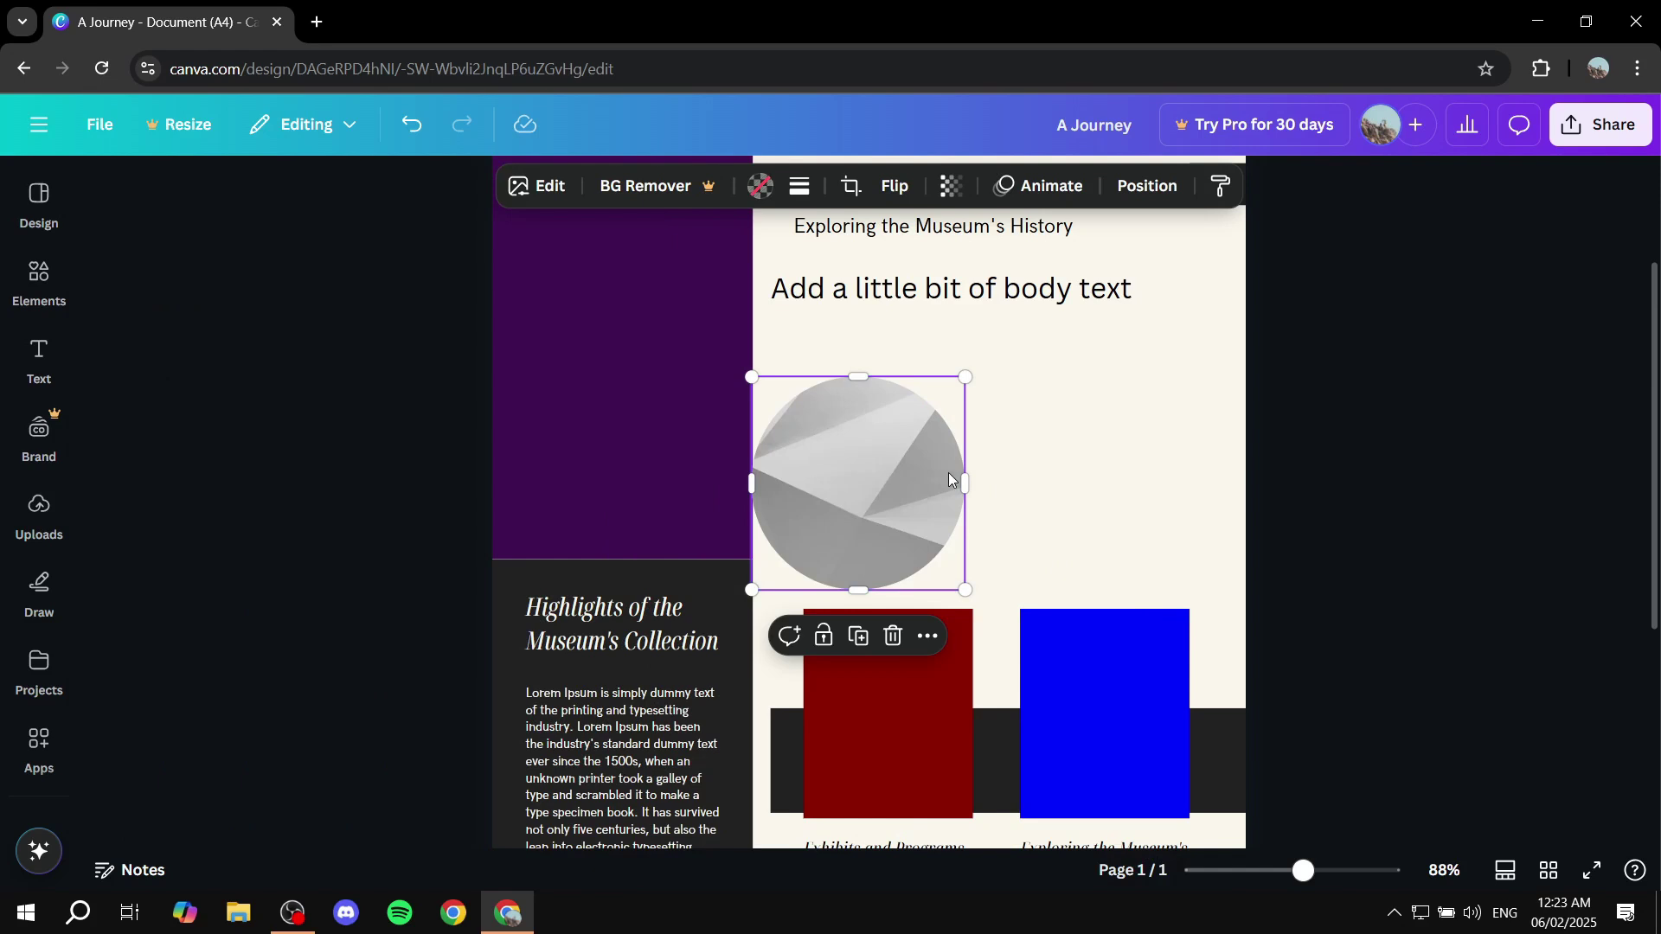
- Browse the frame results and the general element categories, including tables, charts, graphics, photos and videos
left_click(44, 275)
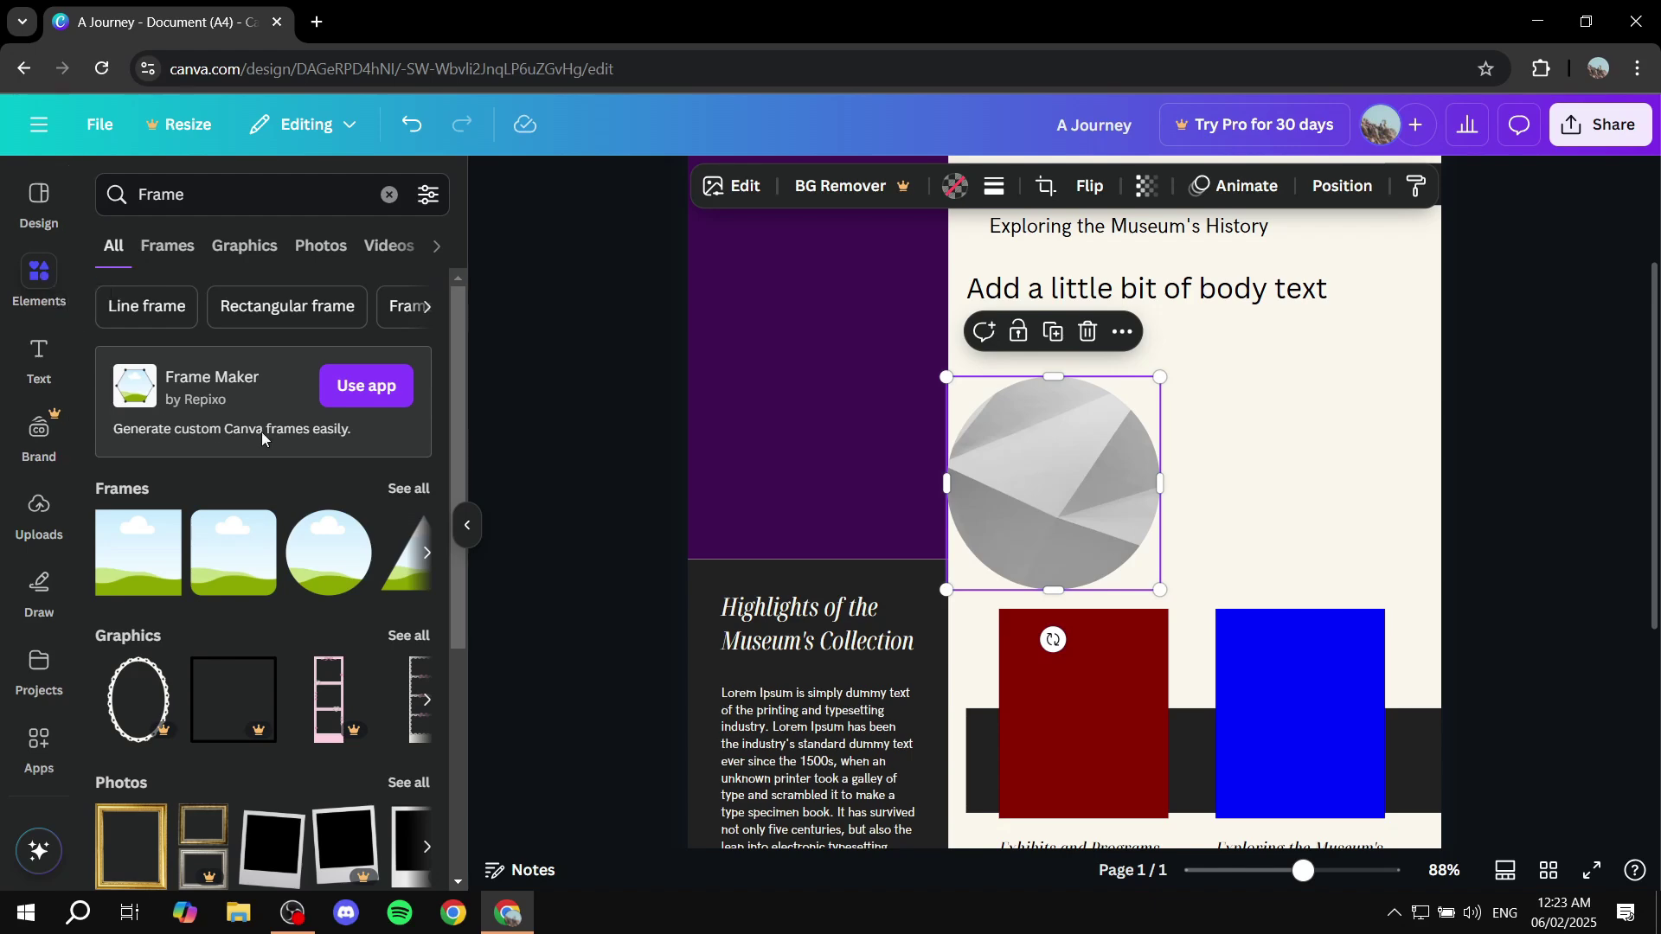
scroll(276, 449, "down", 4)
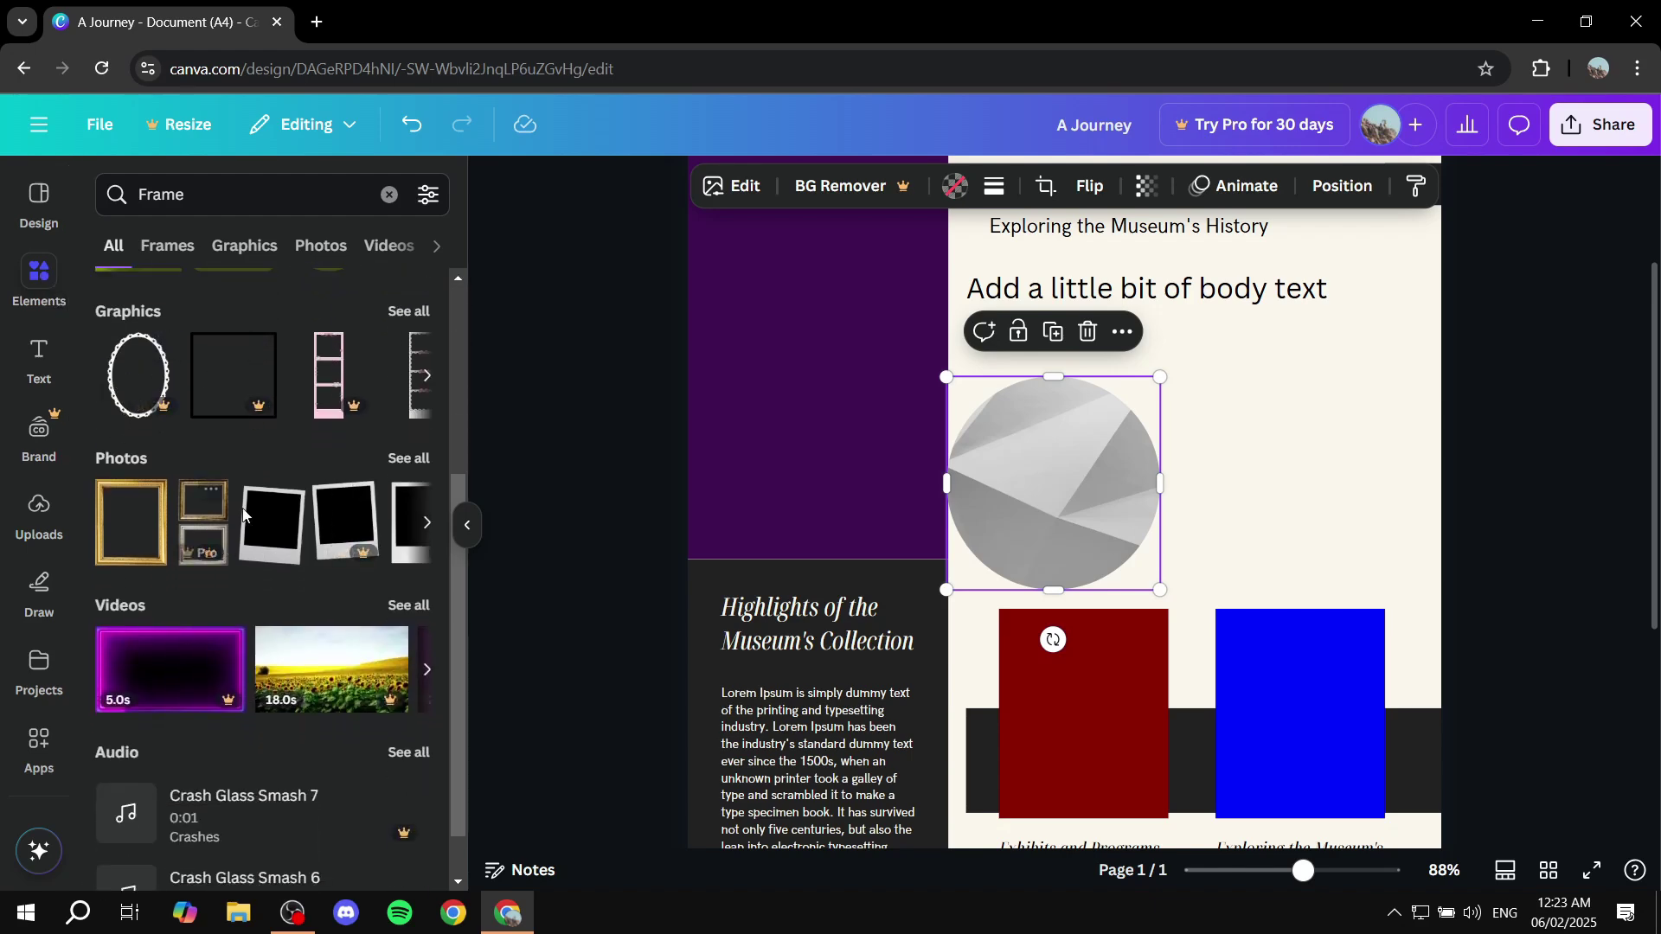
scroll(258, 505, "down", 1)
scroll(268, 471, "up", 5)
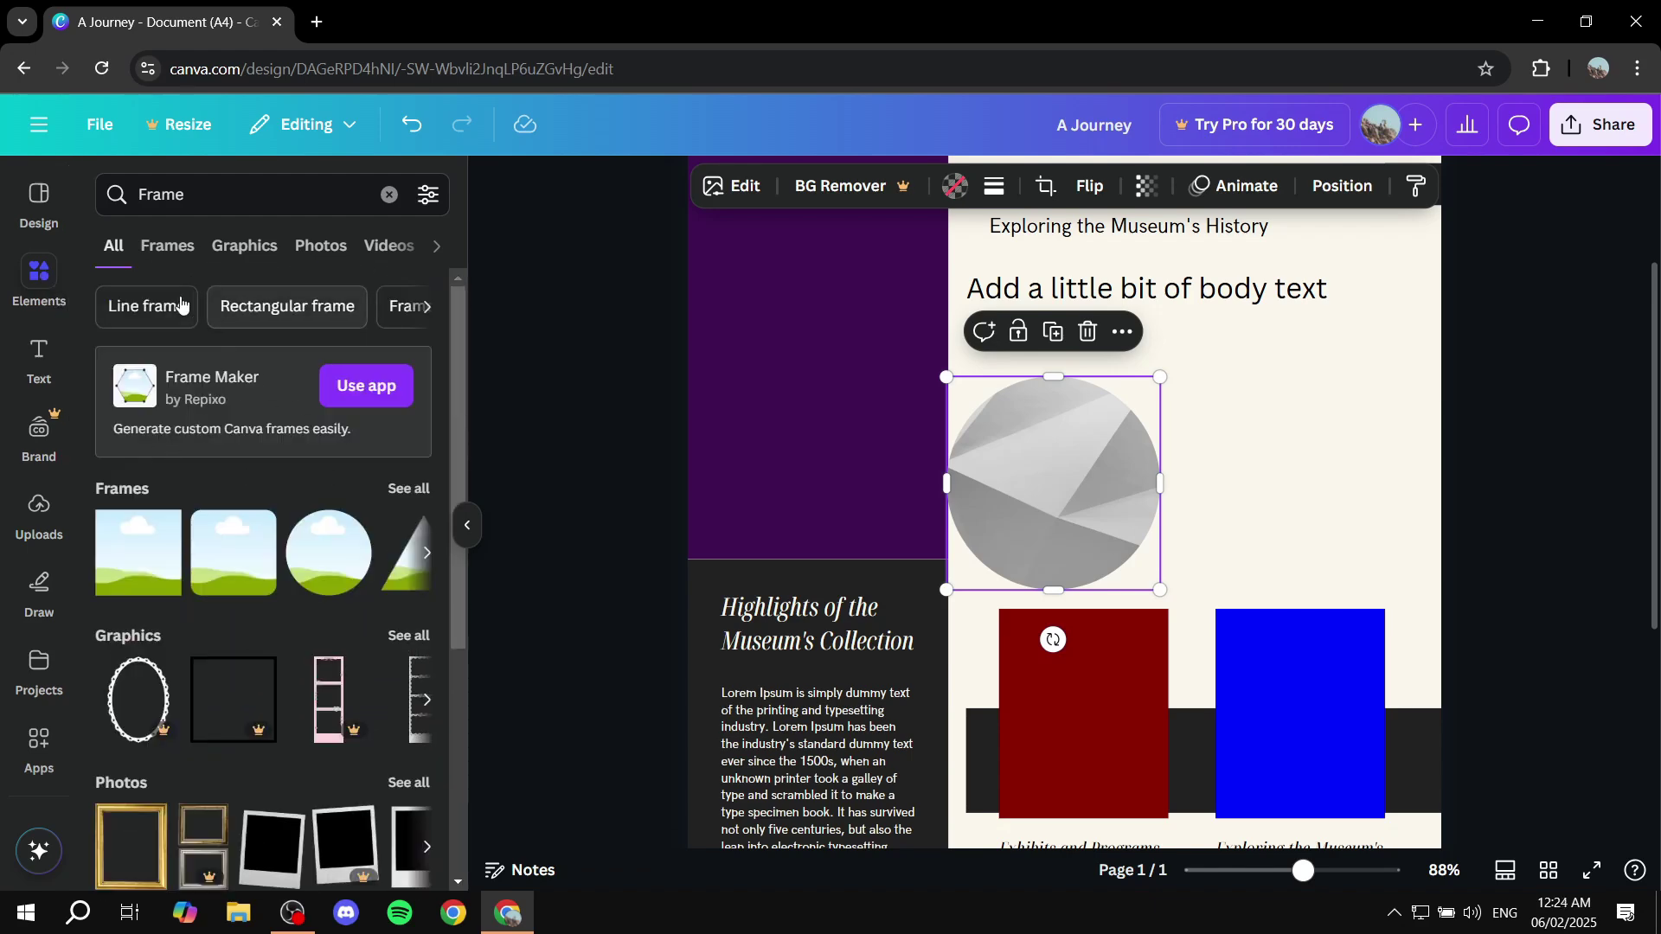
left_click(389, 194)
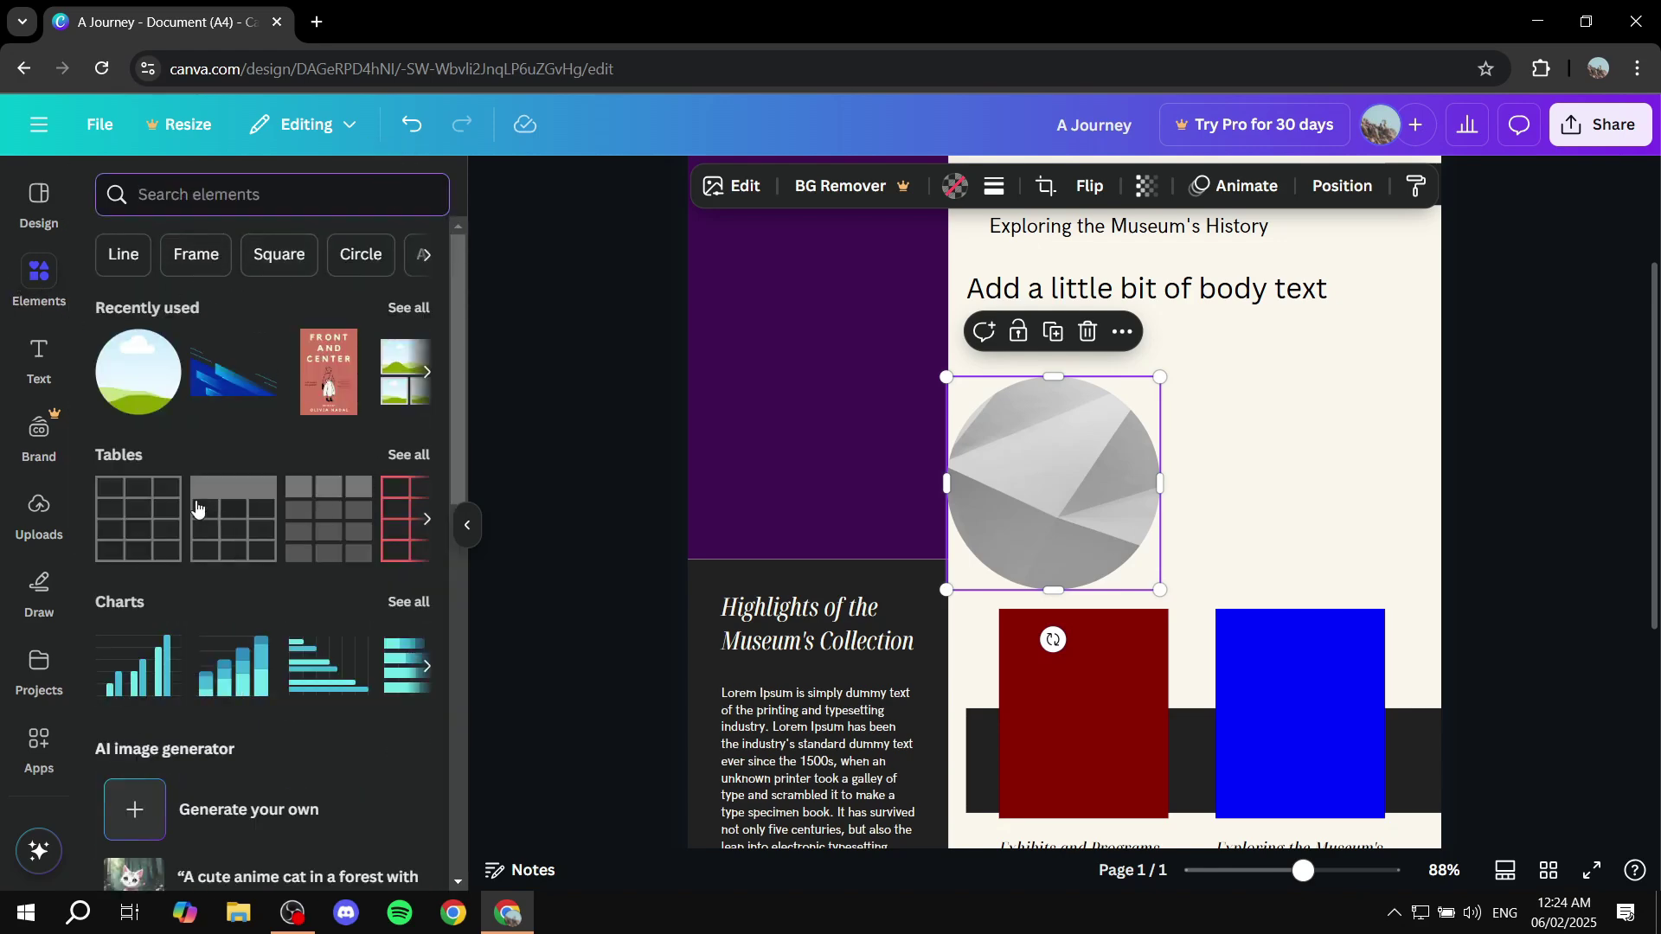
scroll(160, 511, "down", 3)
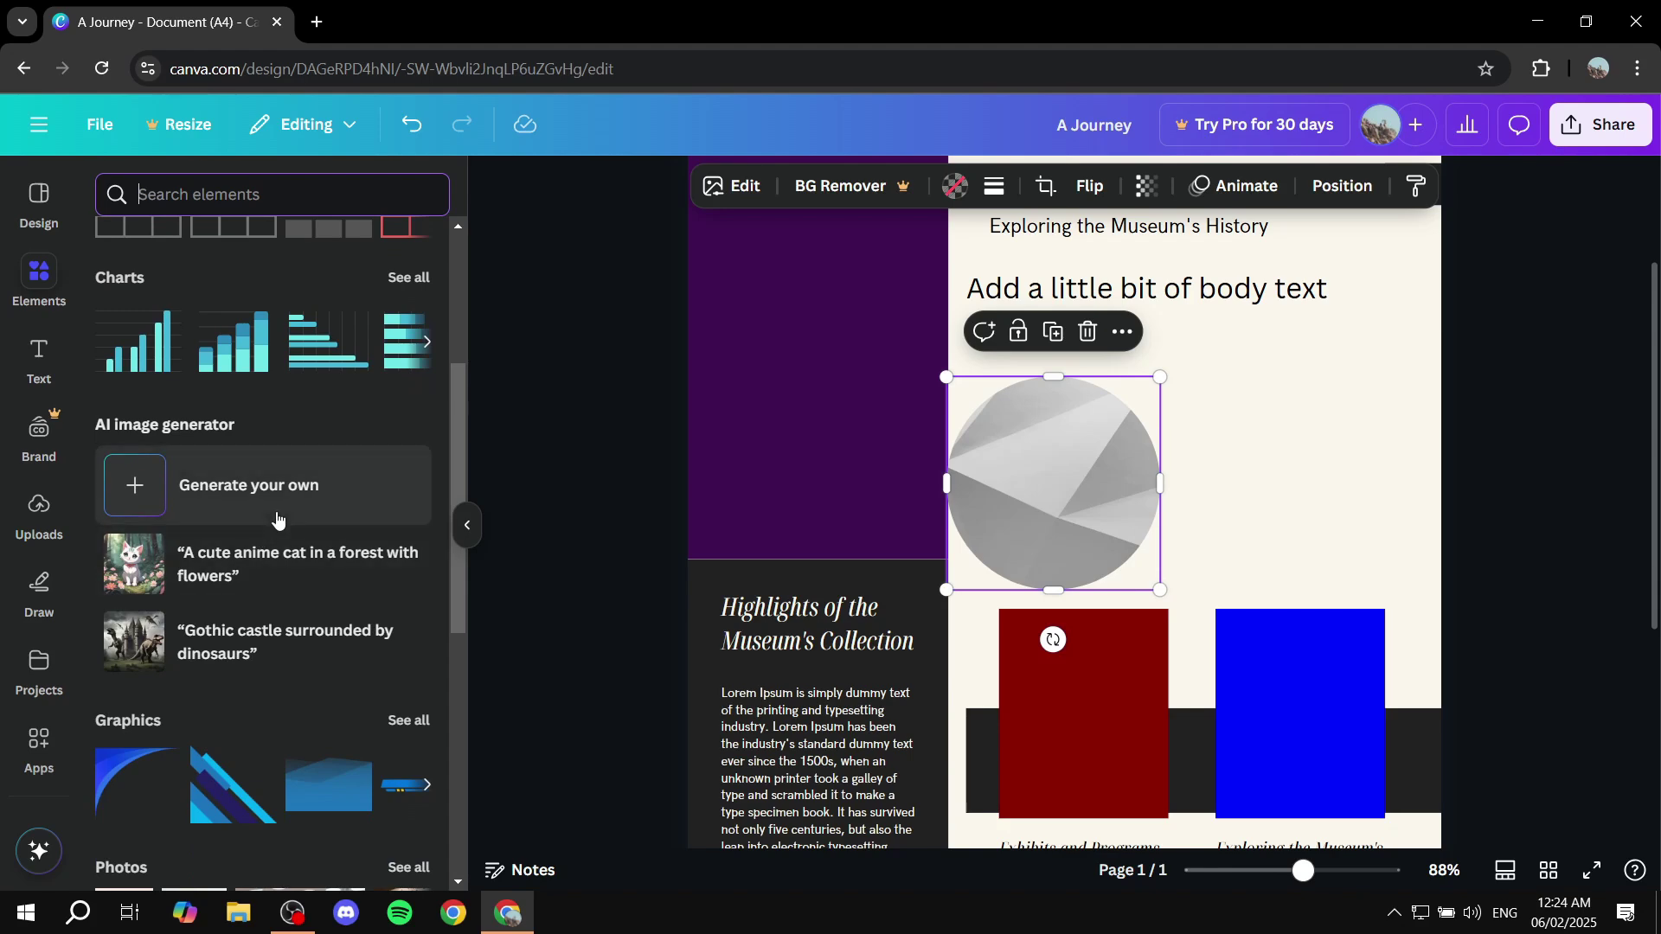
scroll(279, 511, "down", 3)
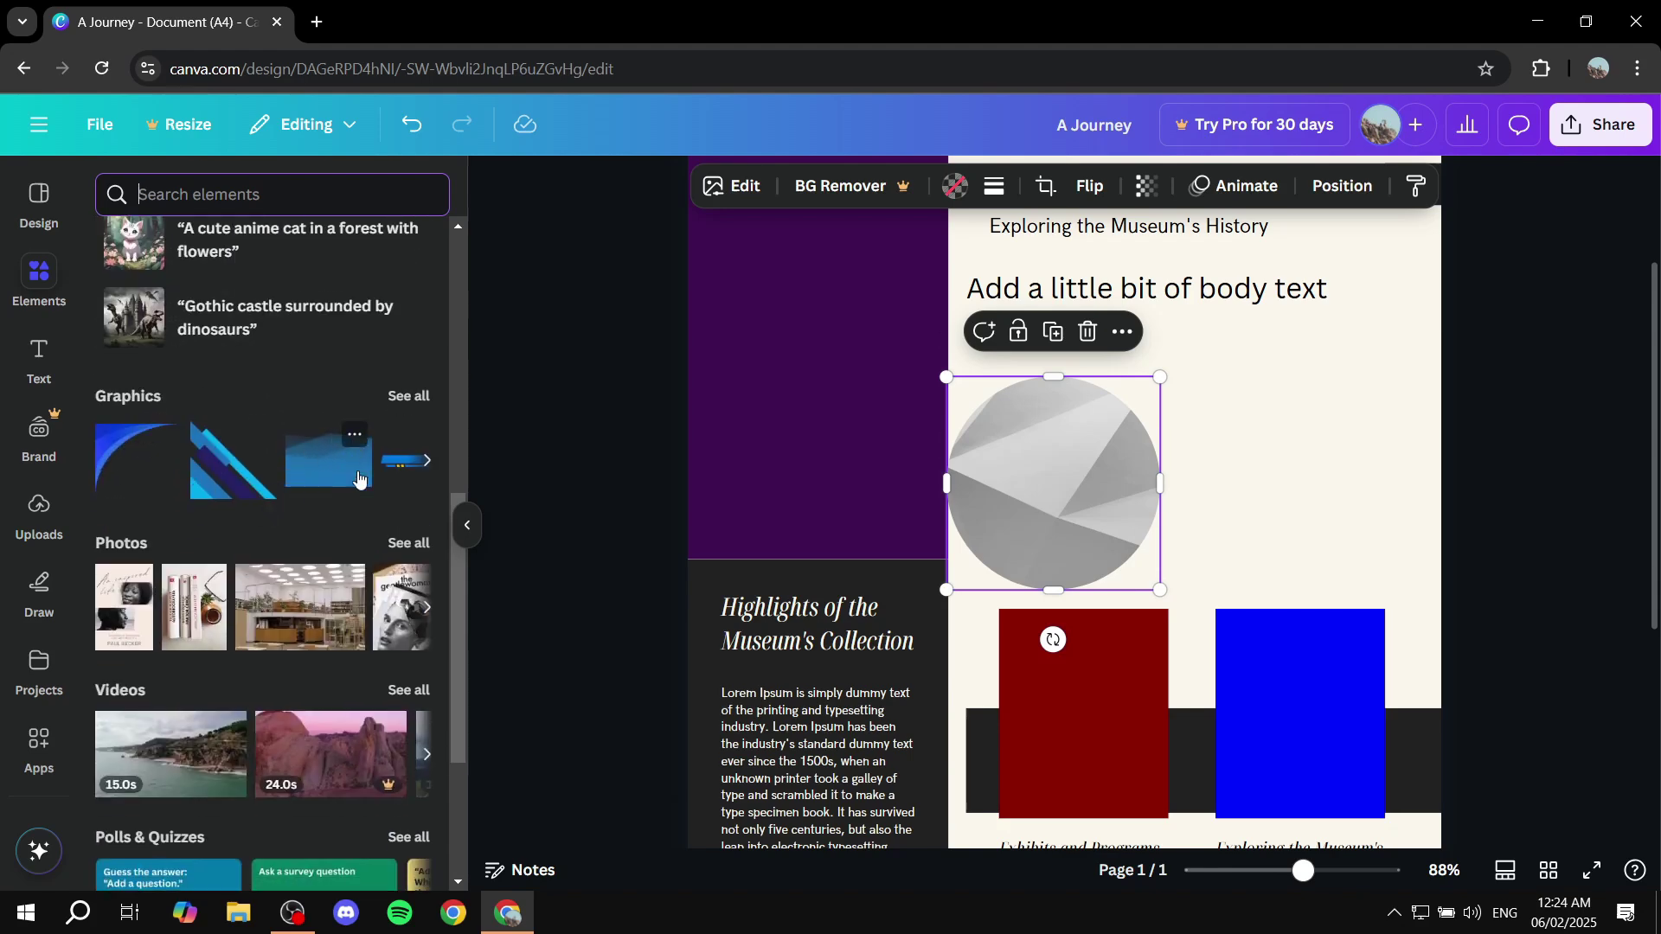
scroll(199, 416, "up", 6)
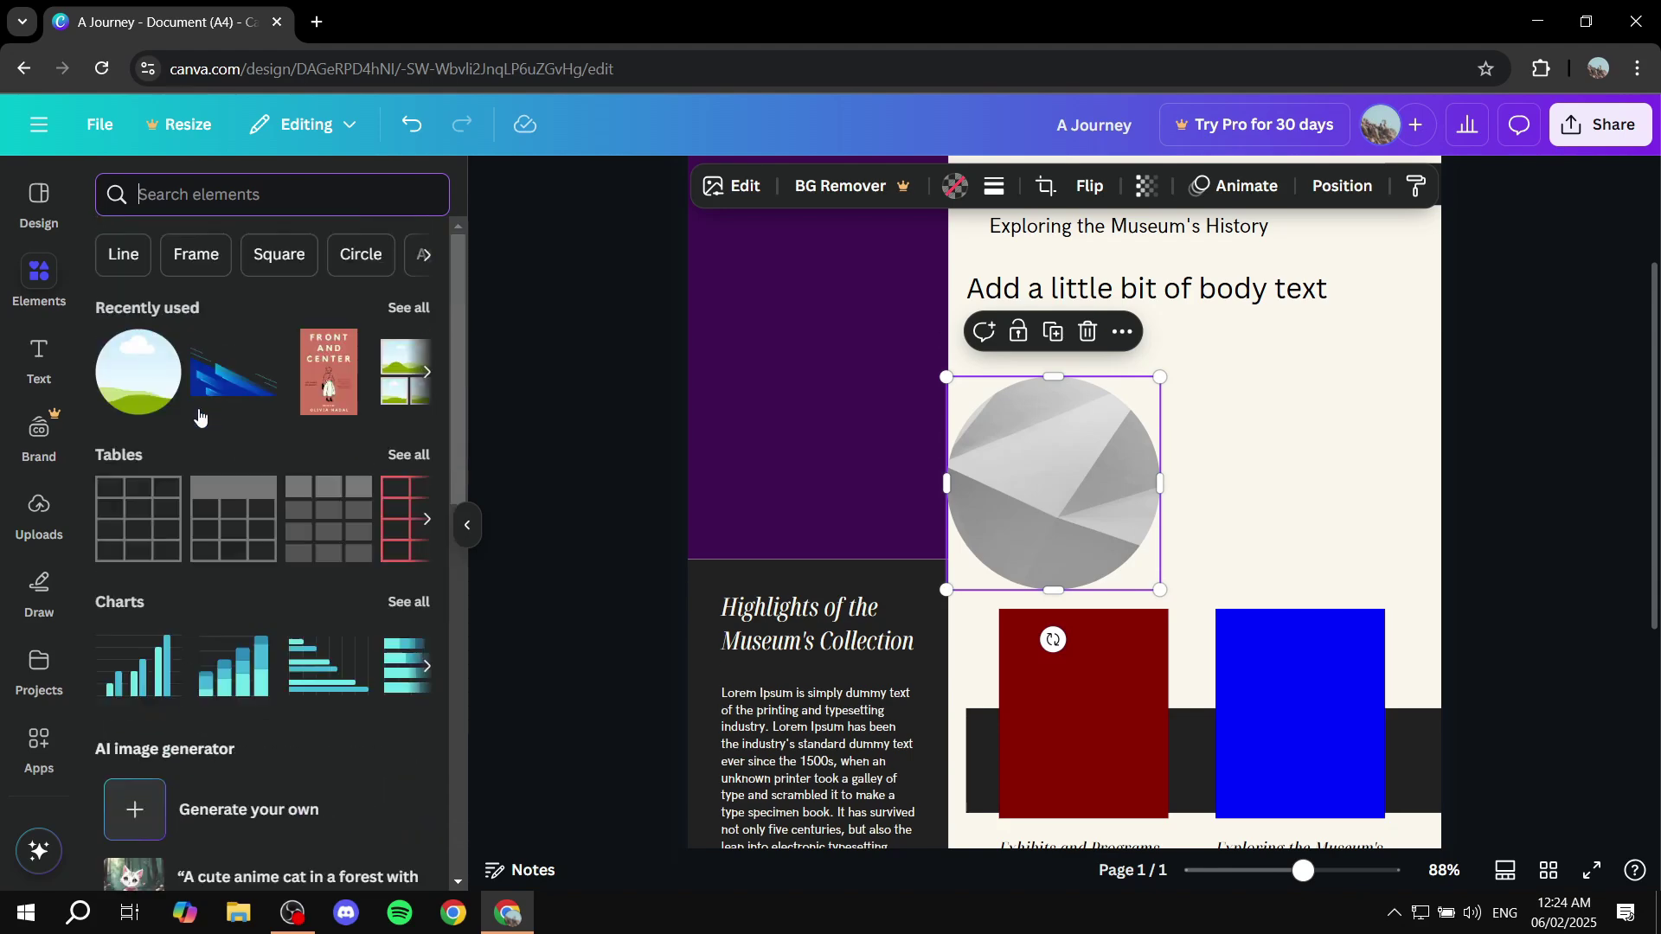
- Look through the line elements, search the elements for "shapes", and close the library without adding anything
left_click(123, 253)
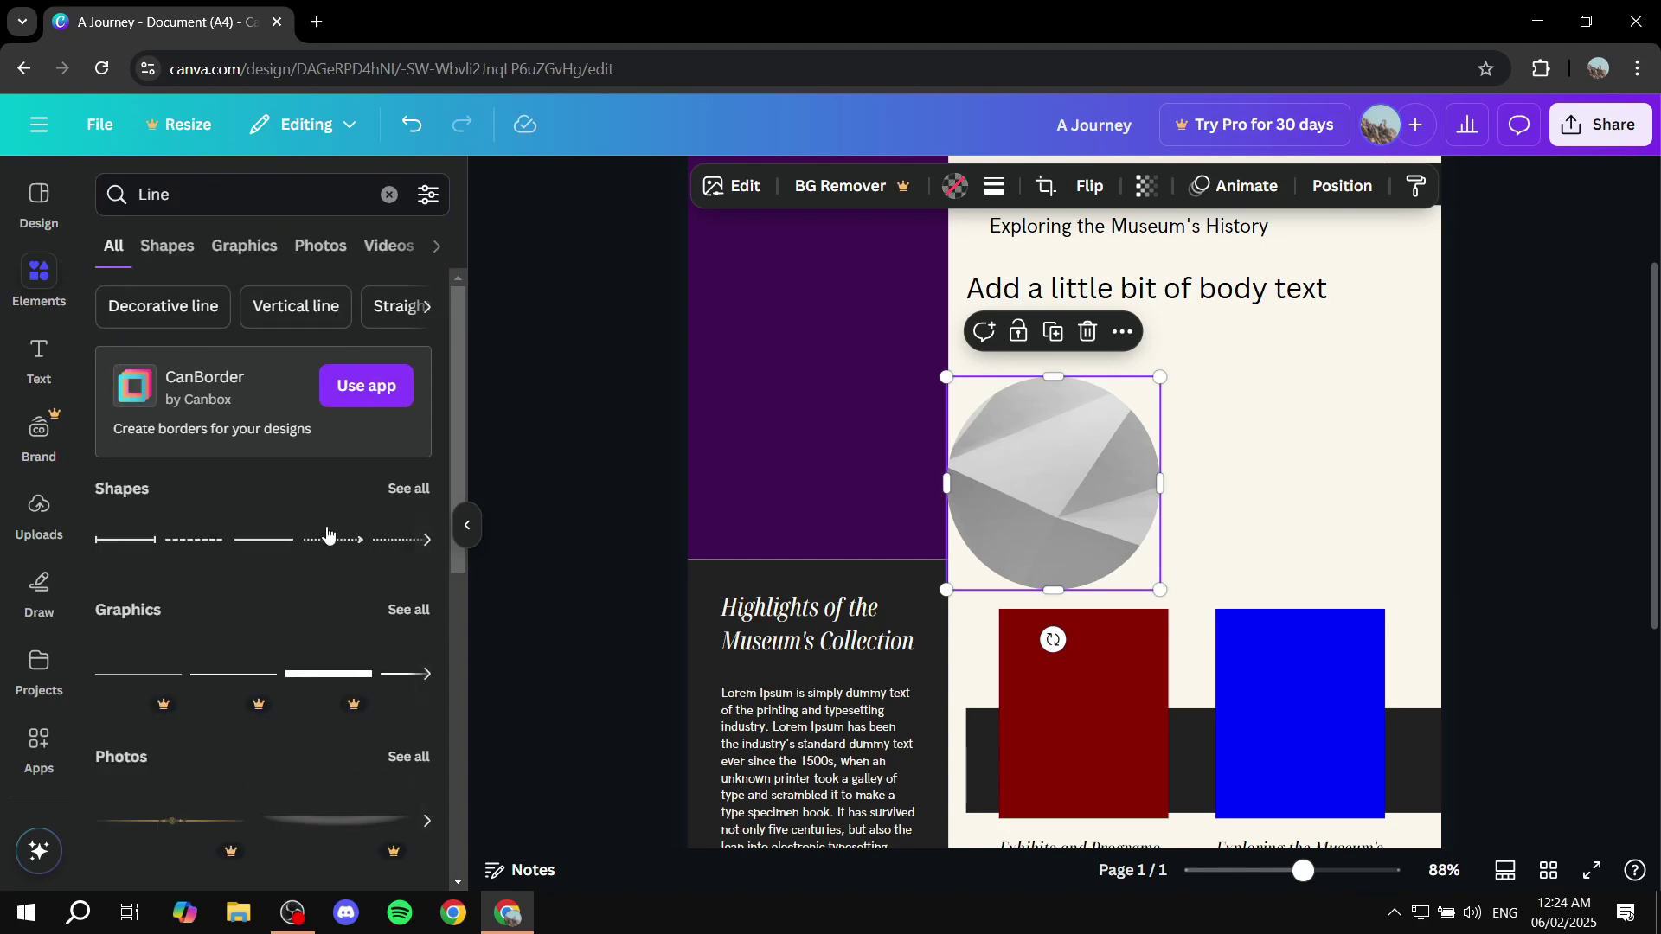
left_click(389, 194)
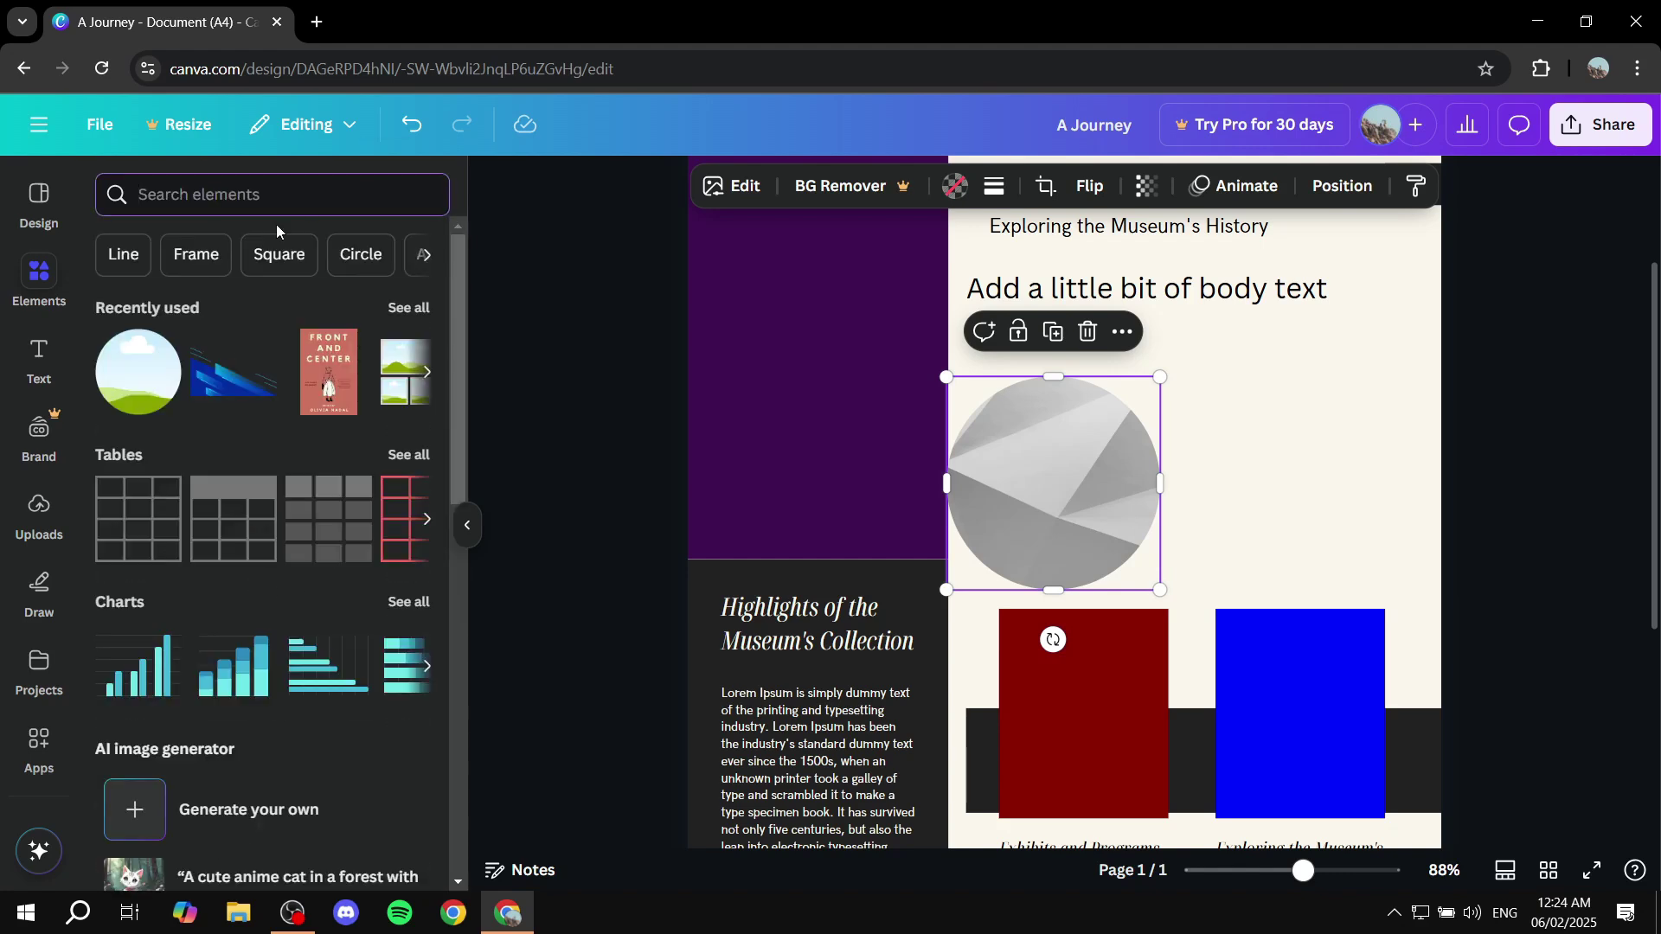
type("shapes")
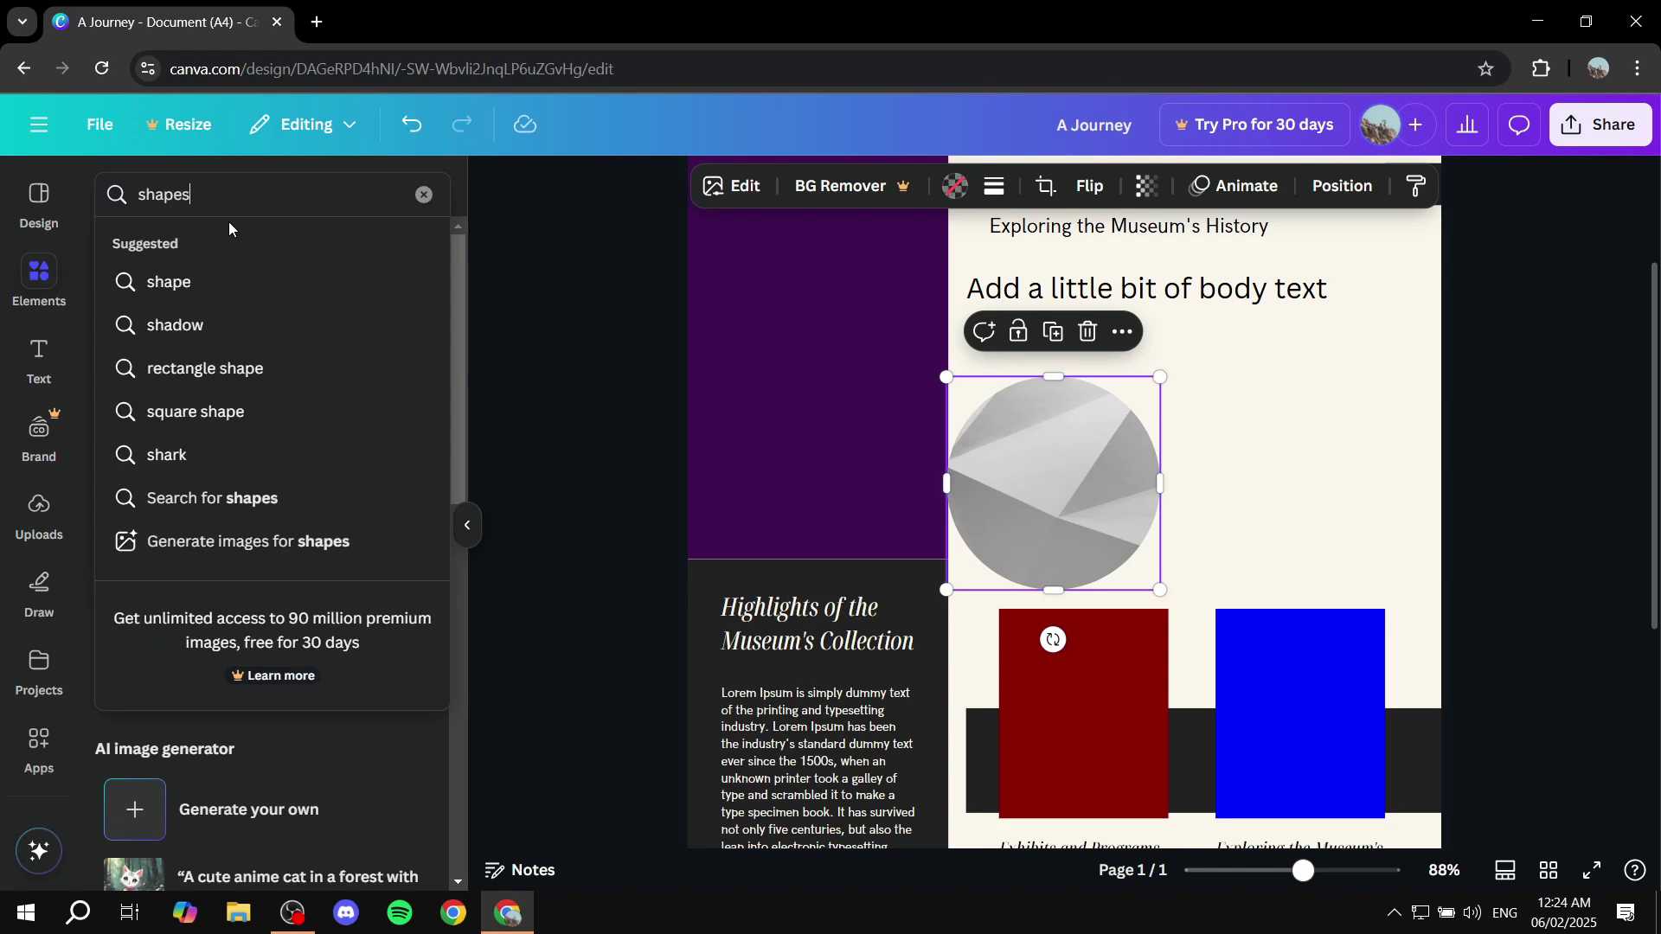
key("Return")
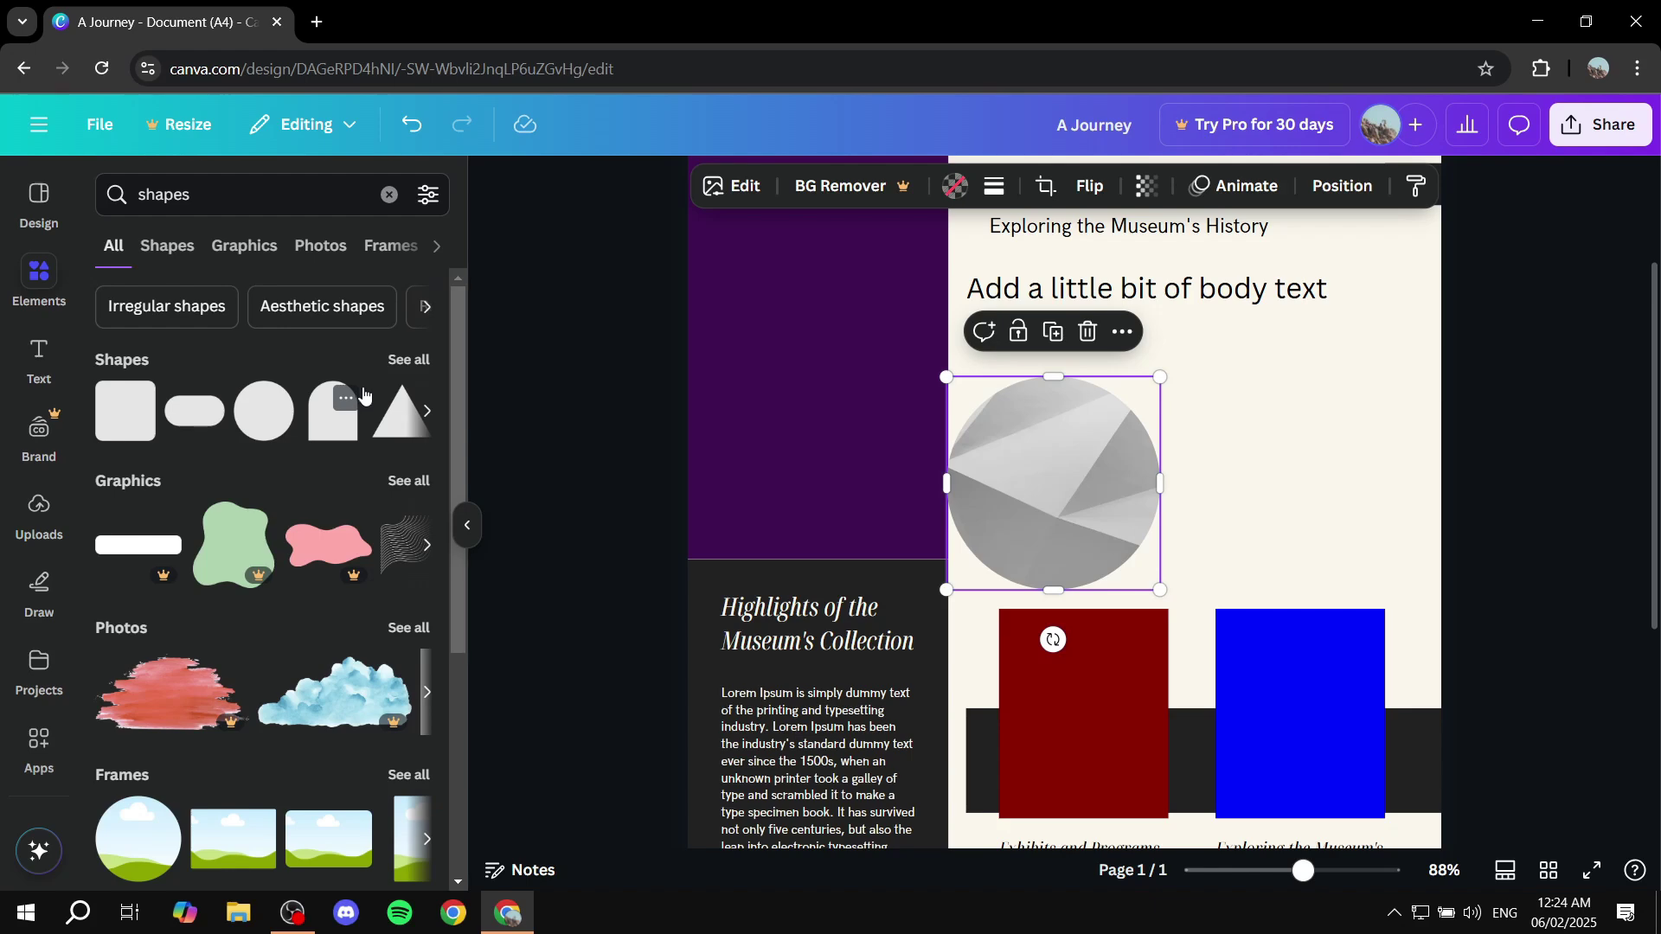
left_click(468, 524)
left_click(1495, 472)
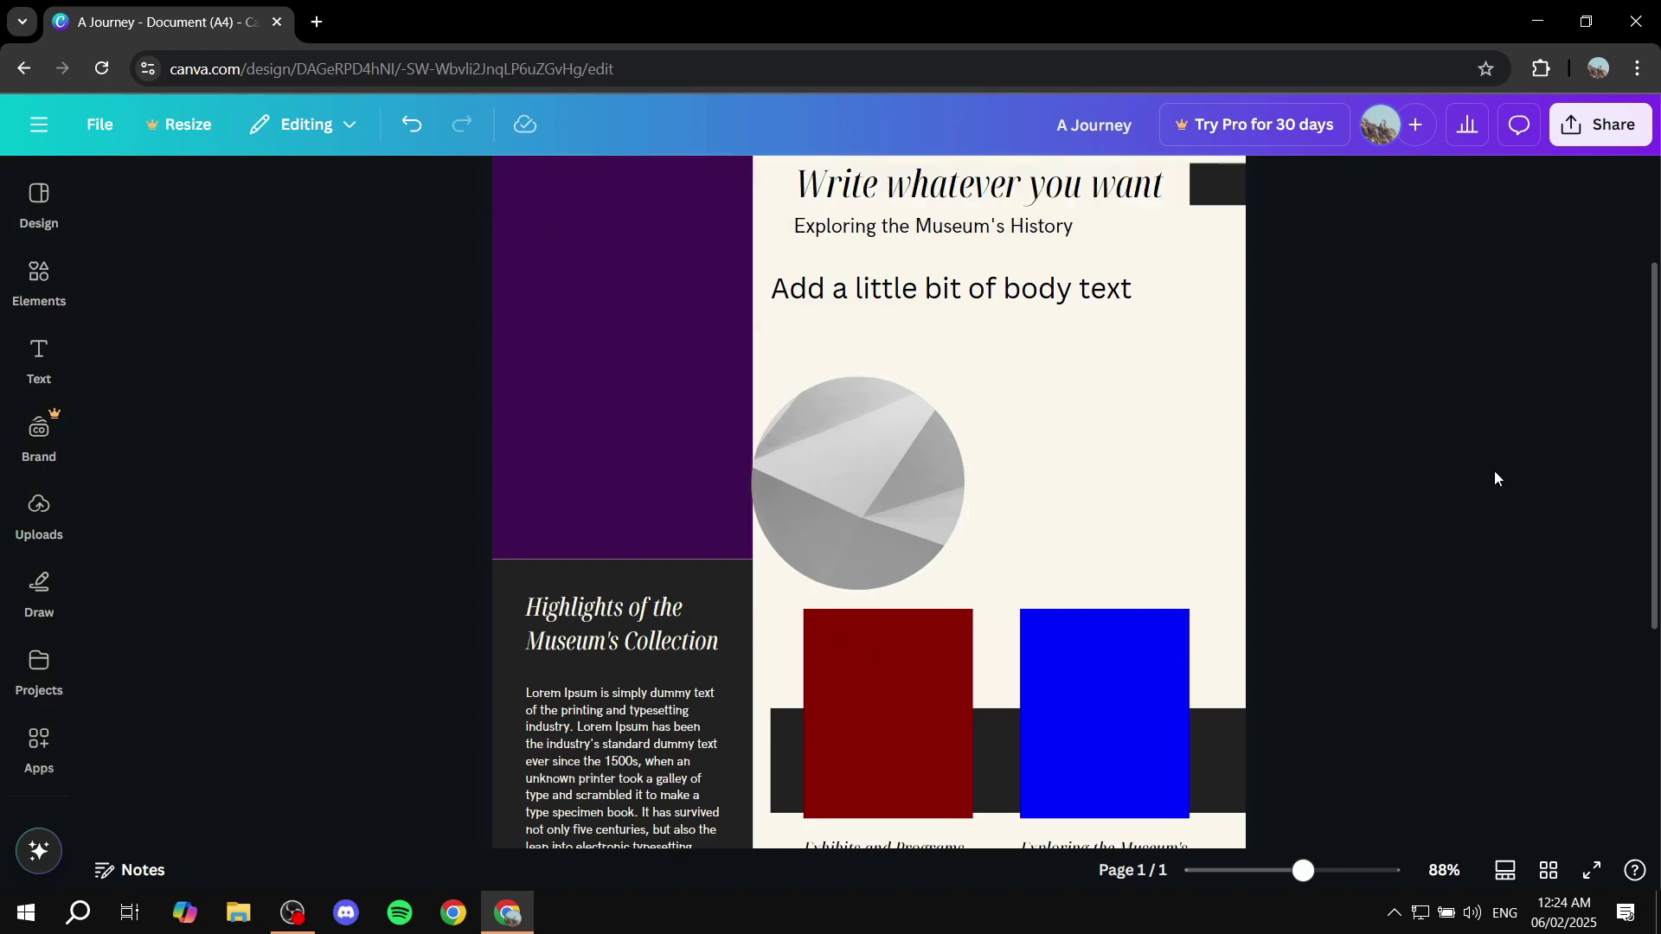
- Add a blank second page below the article and delete it again
scroll(1468, 447, "down", 3)
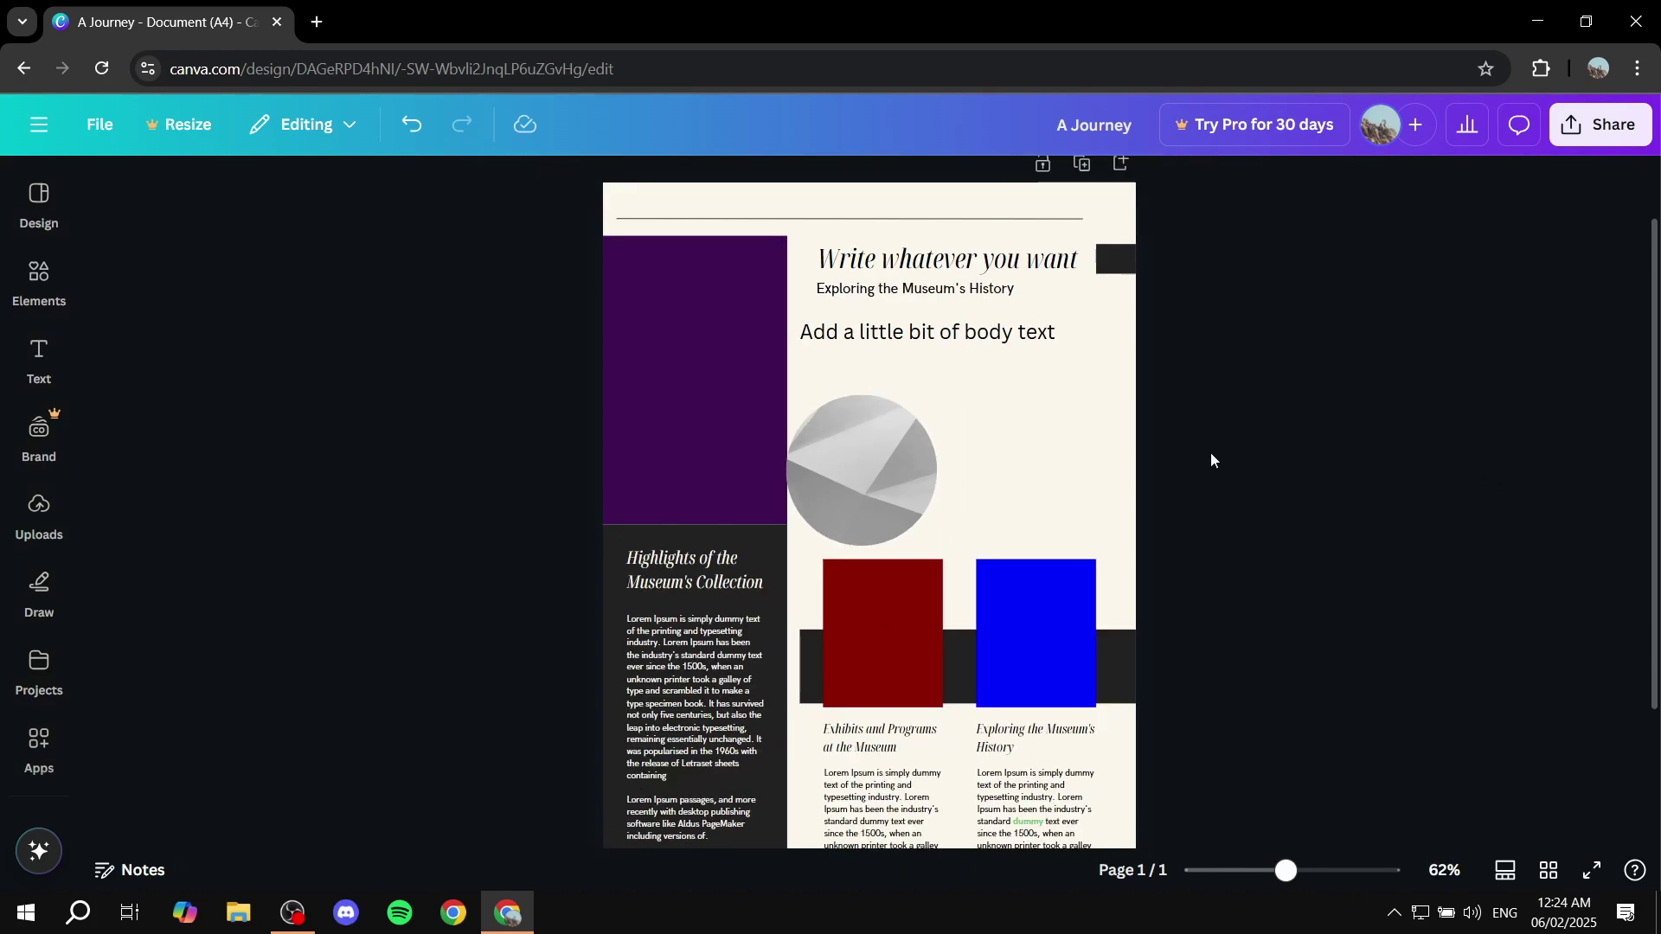
scroll(993, 337, "down", 3)
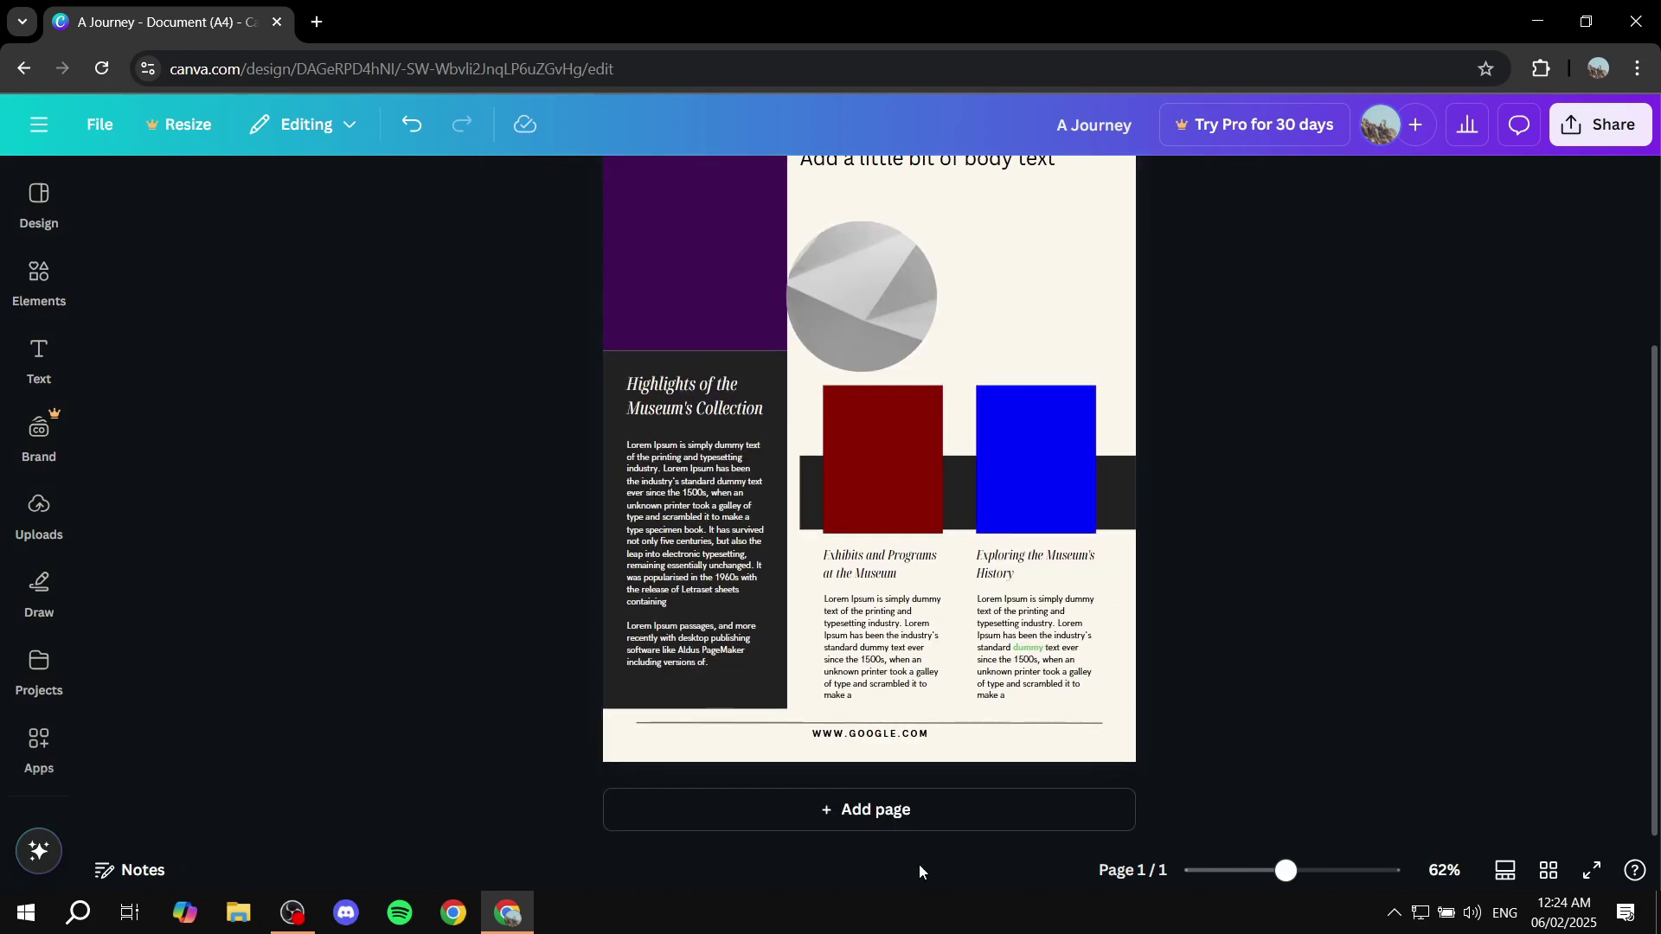
left_click(851, 810)
scroll(1216, 506, "up", 3)
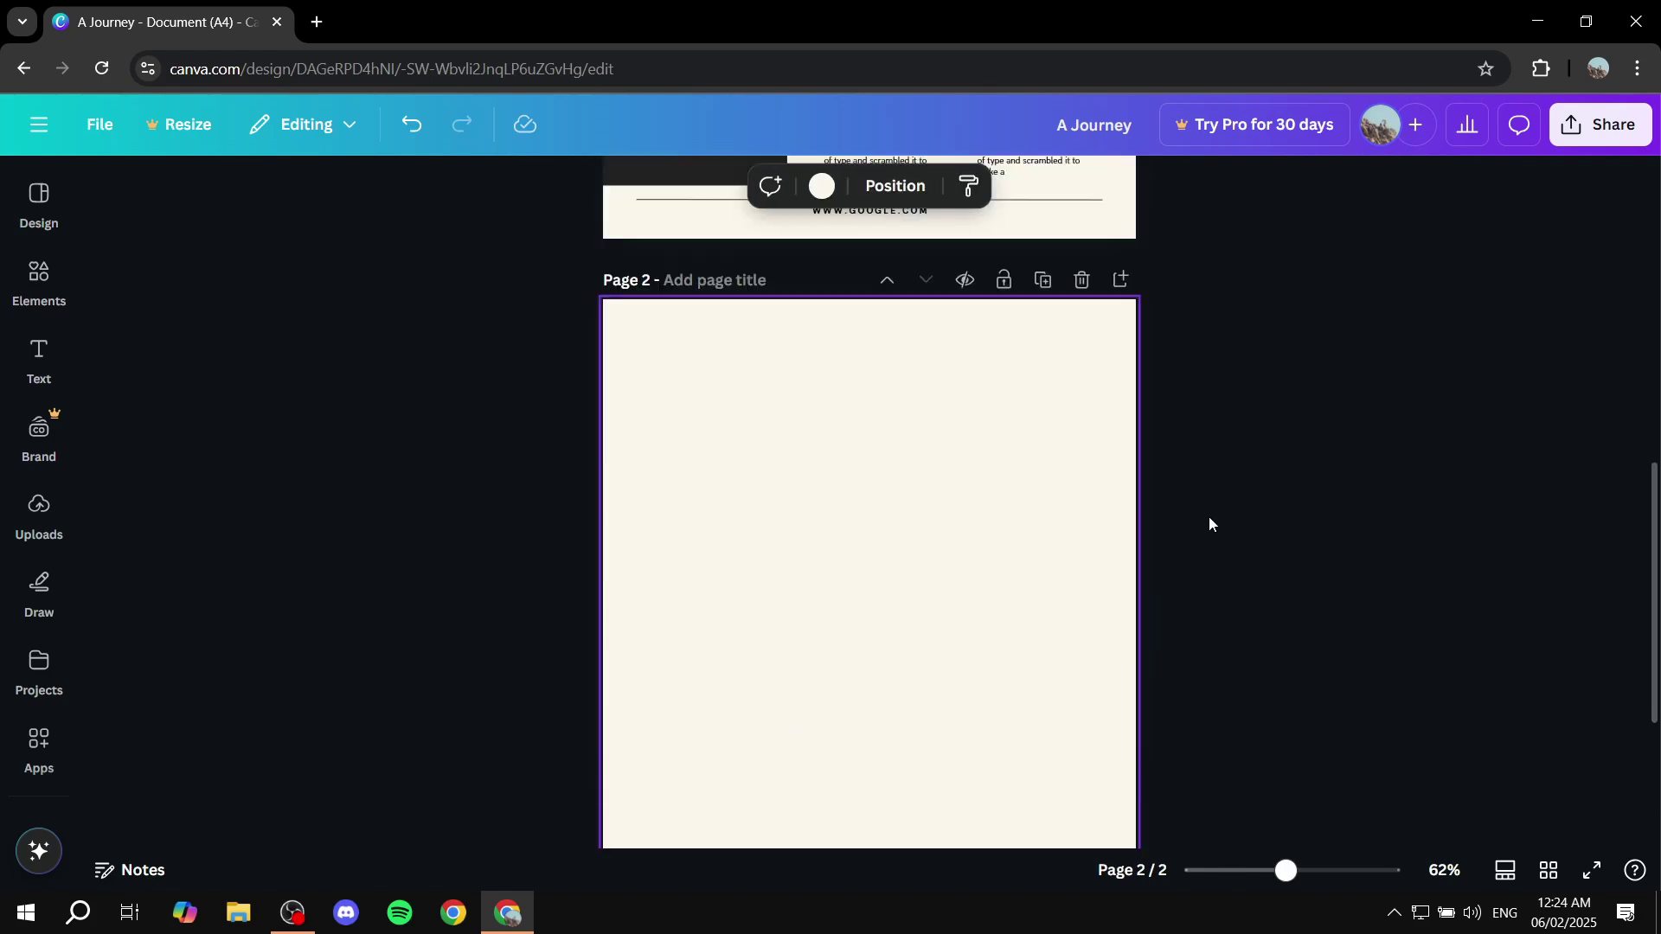
scroll(1210, 524, "up", 5)
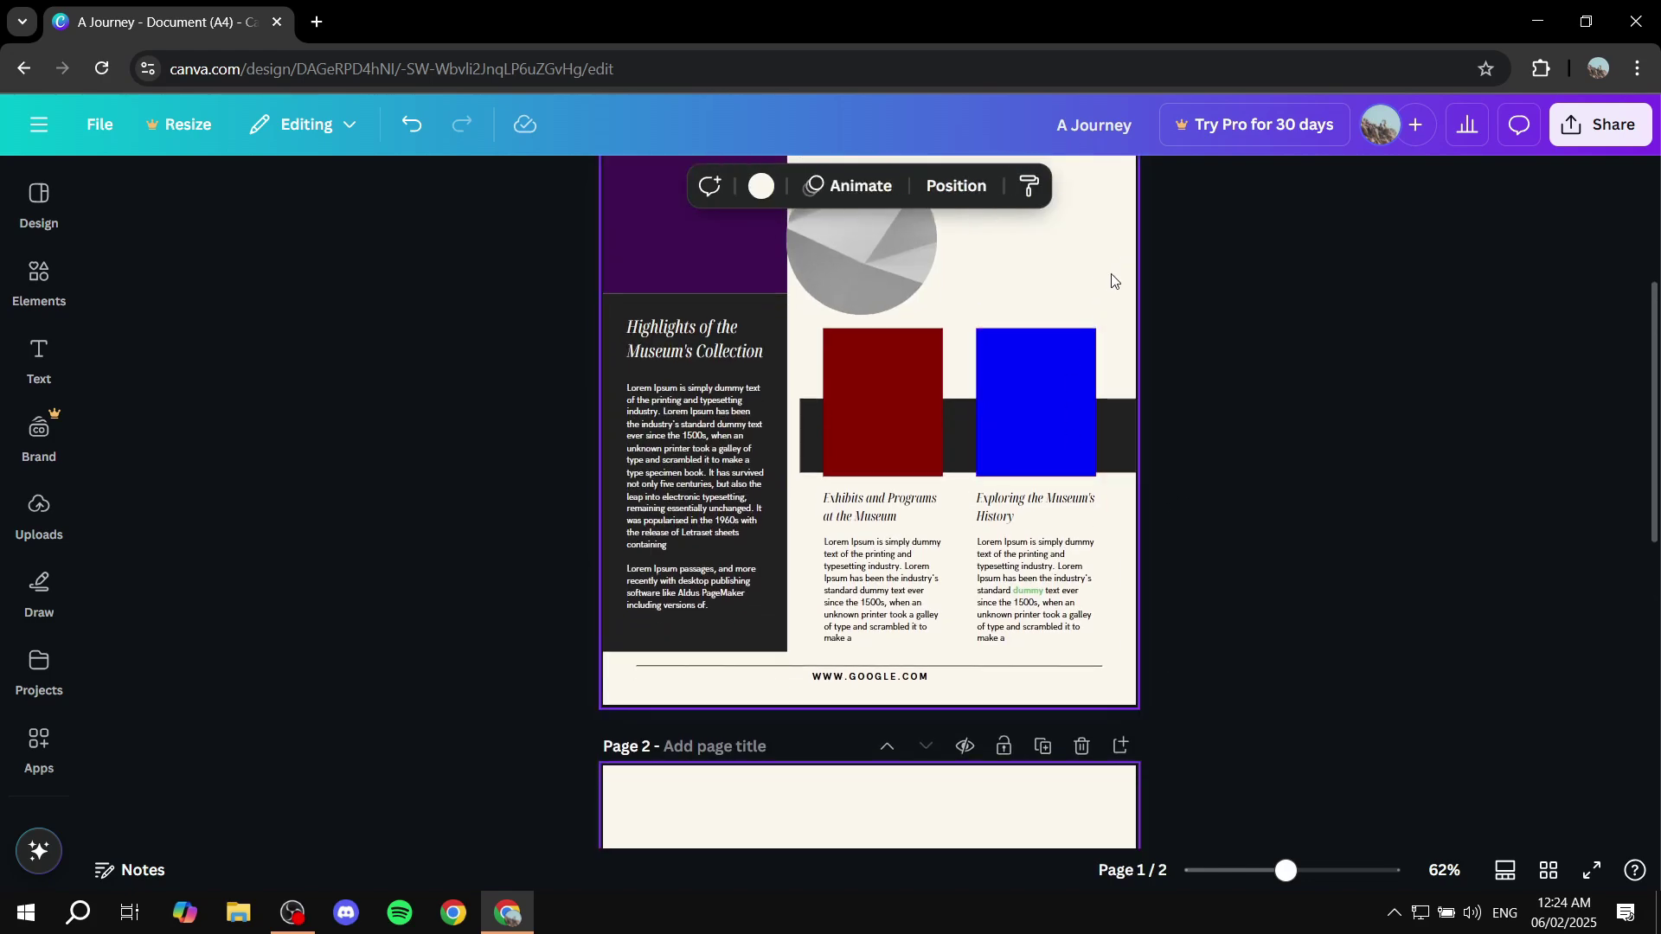
left_click(1082, 746)
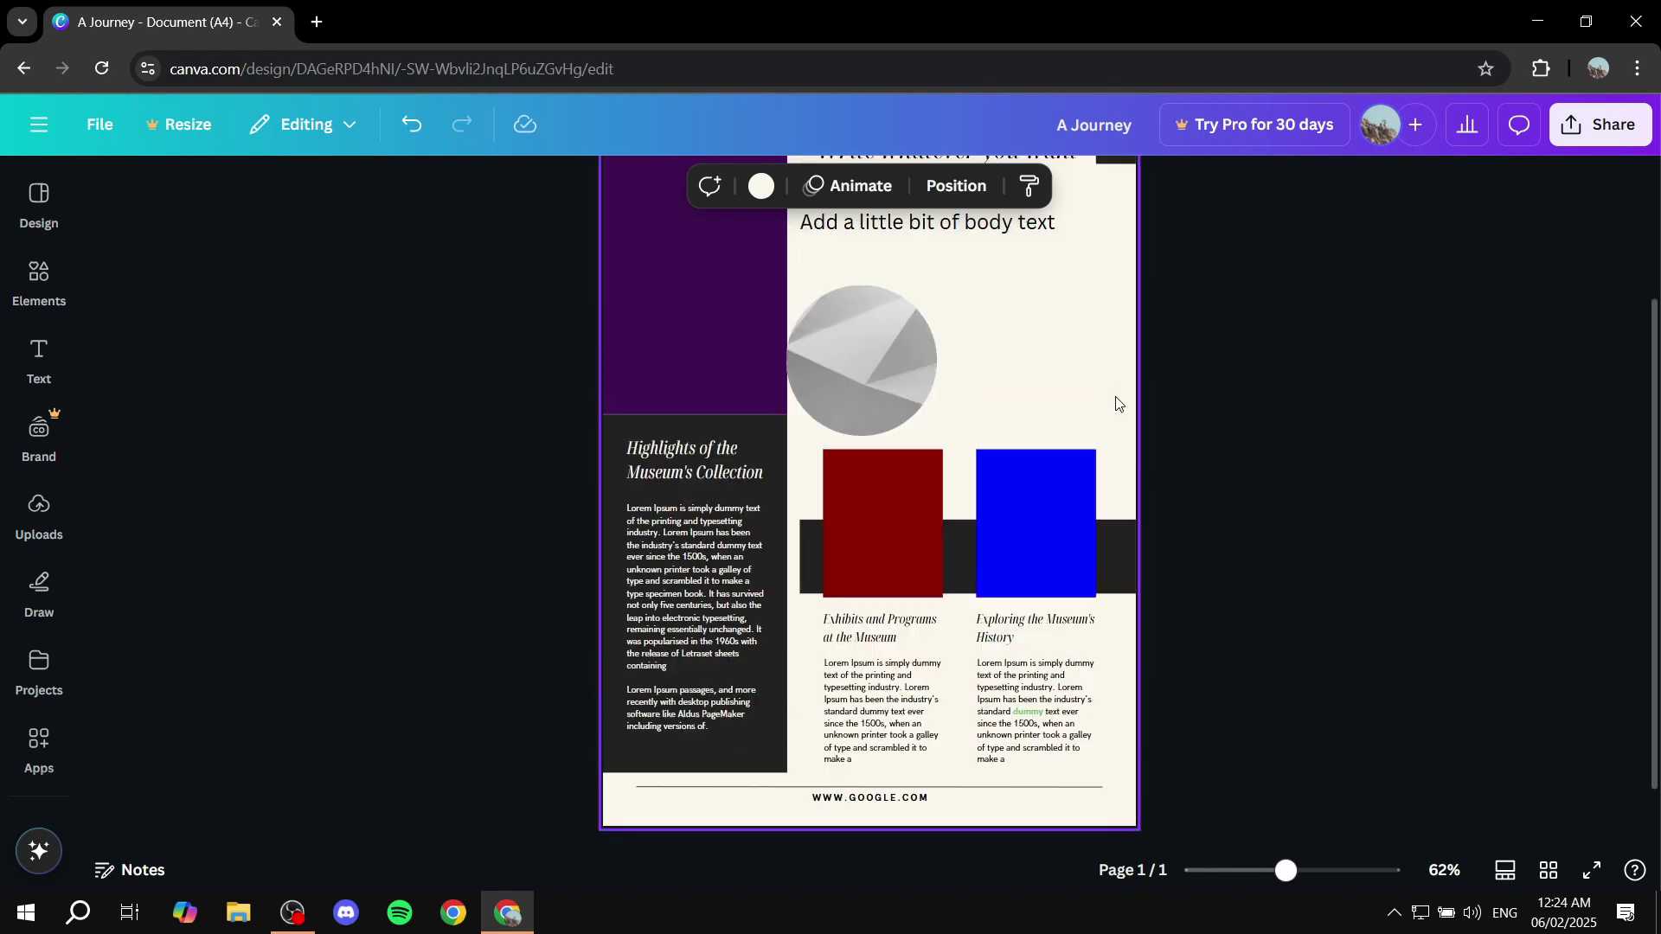
- Duplicate the article page as page 2 and look over both pages
scroll(1116, 403, "up", 2)
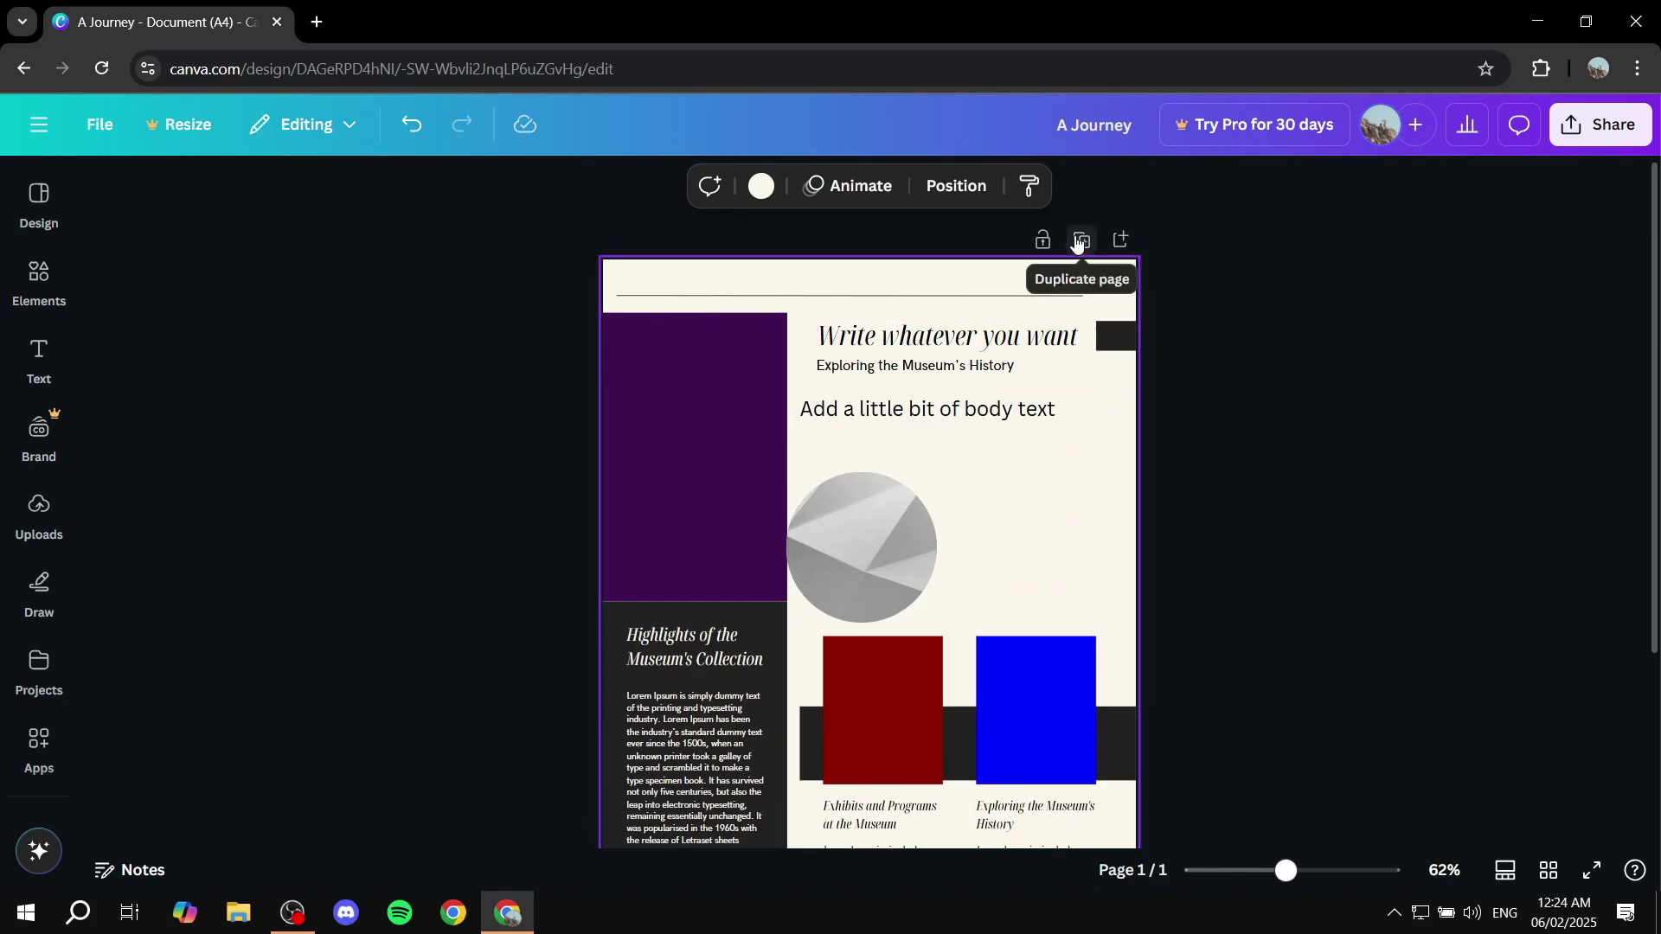
left_click(1084, 241)
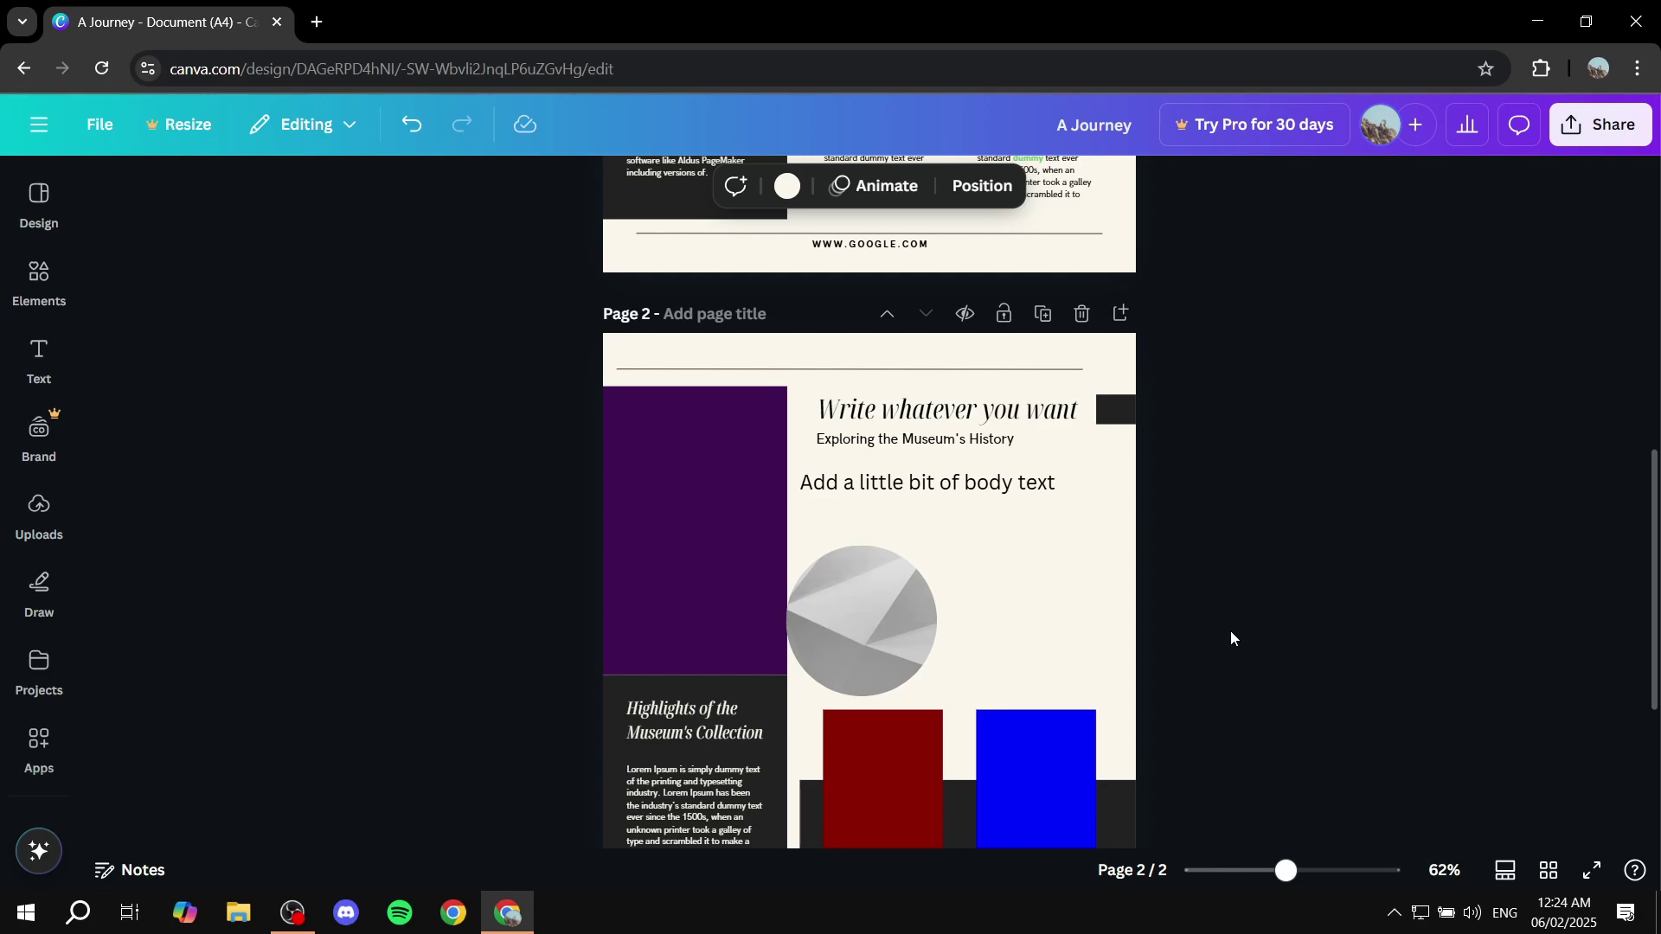
scroll(1288, 644, "down", 4)
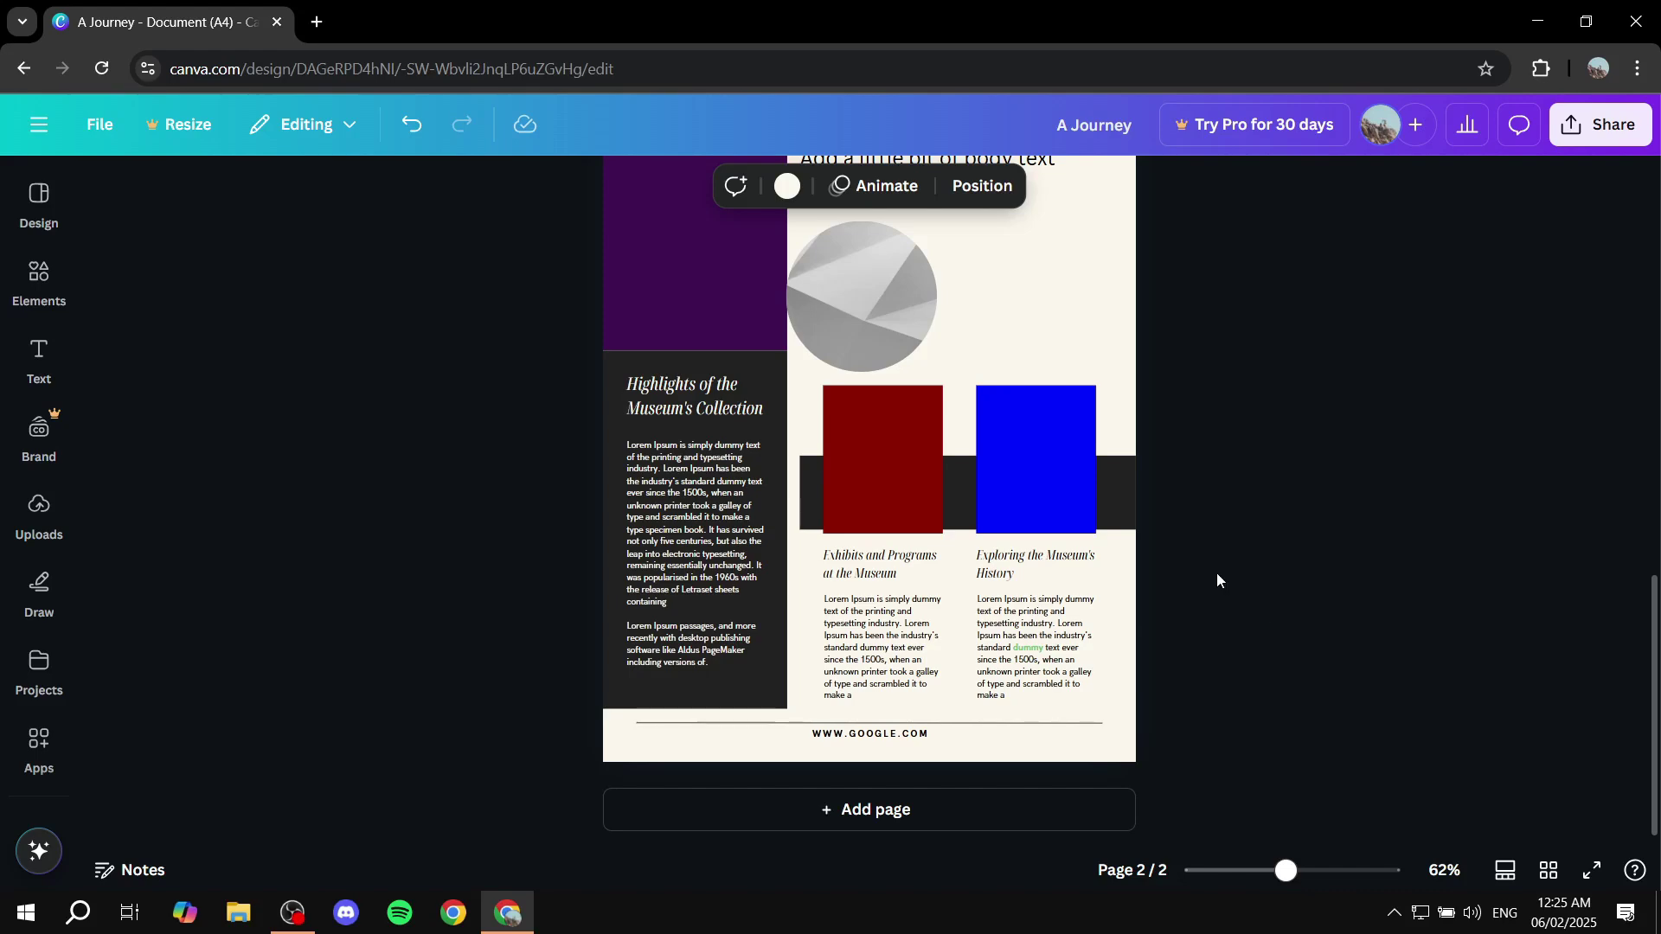
scroll(1213, 577, "up", 4)
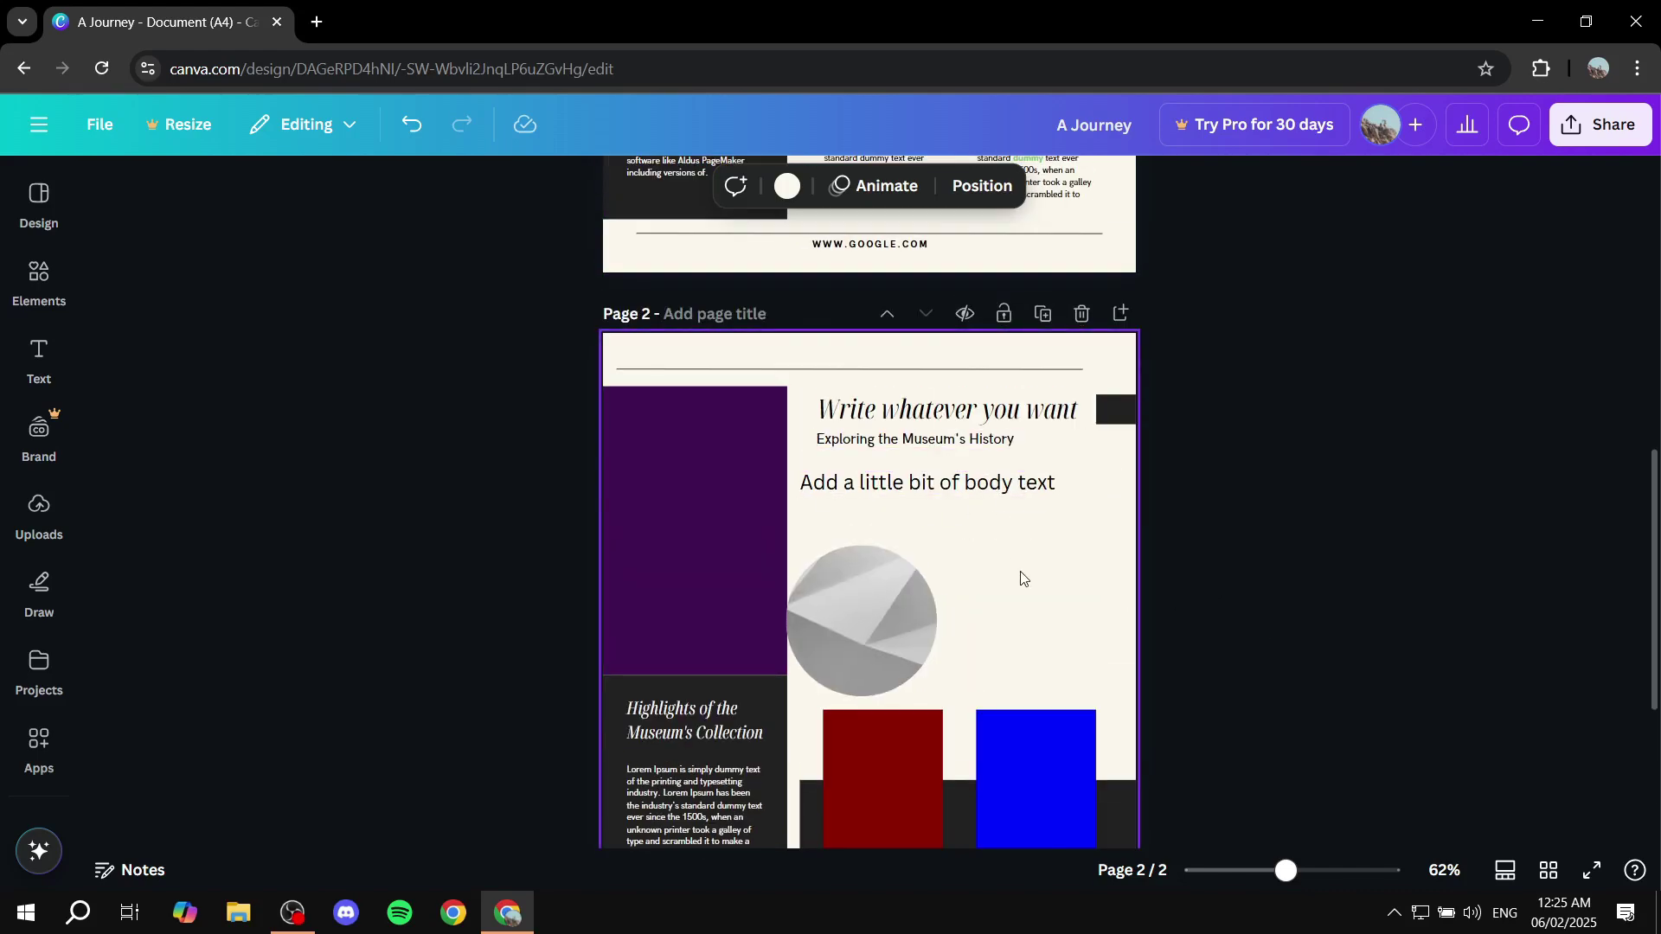
scroll(1021, 578, "up", 5)
scroll(905, 683, "up", 5, "ctrl")
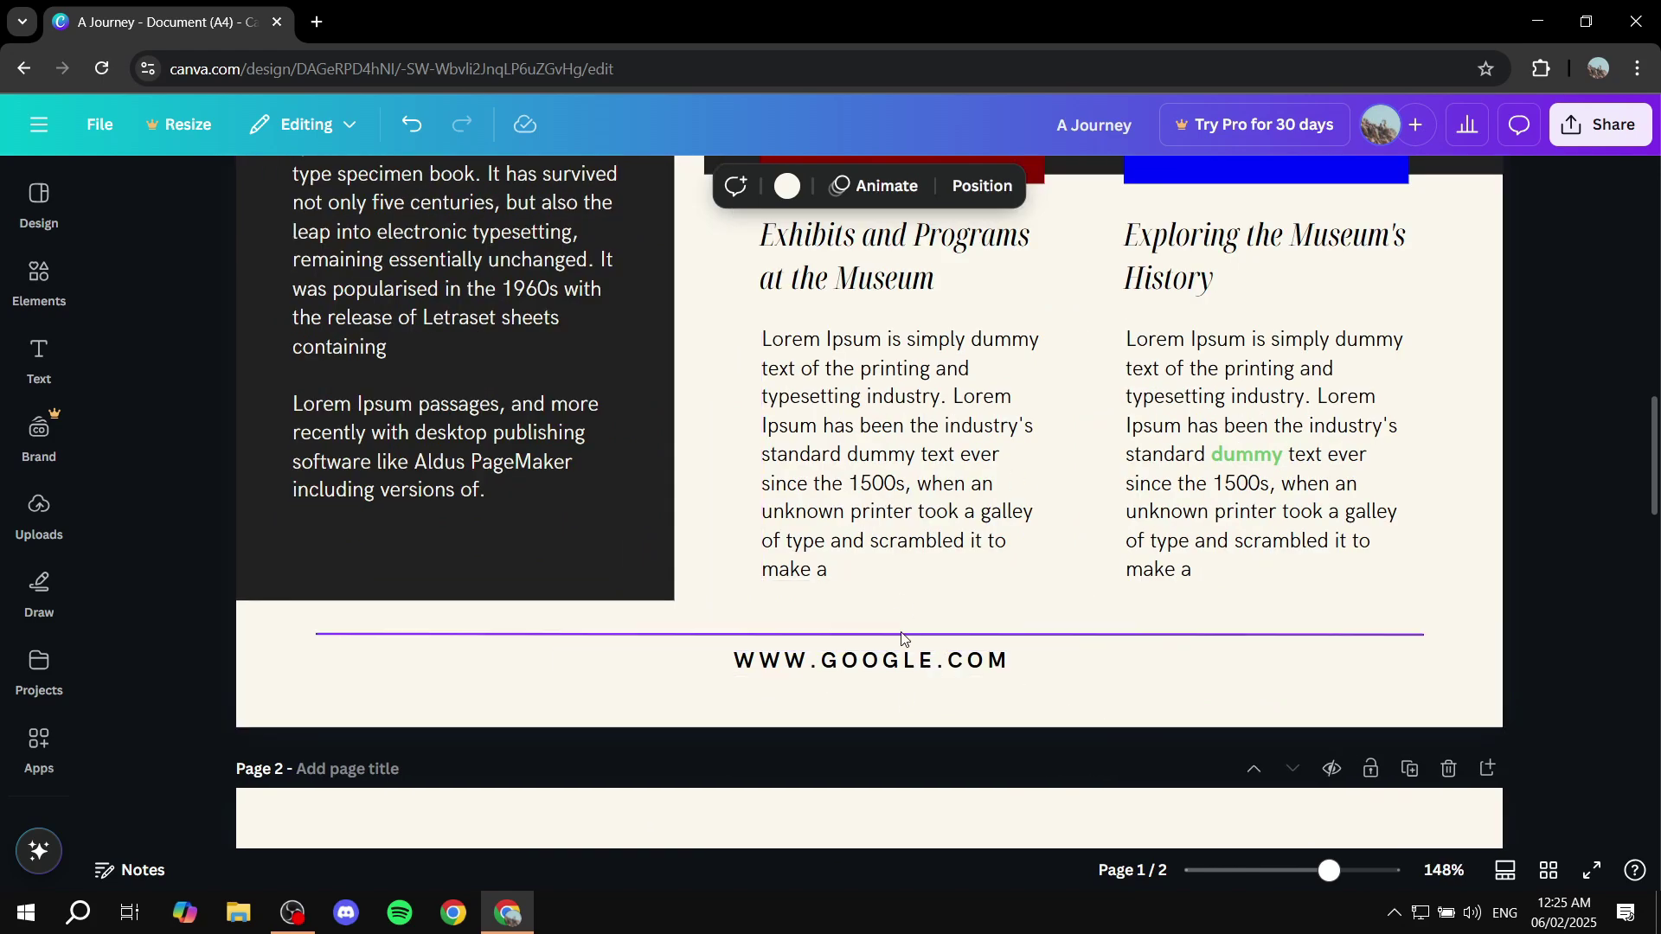
- Set up the design's download as PDF Standard with all pages (1–2) included
left_click(1623, 141)
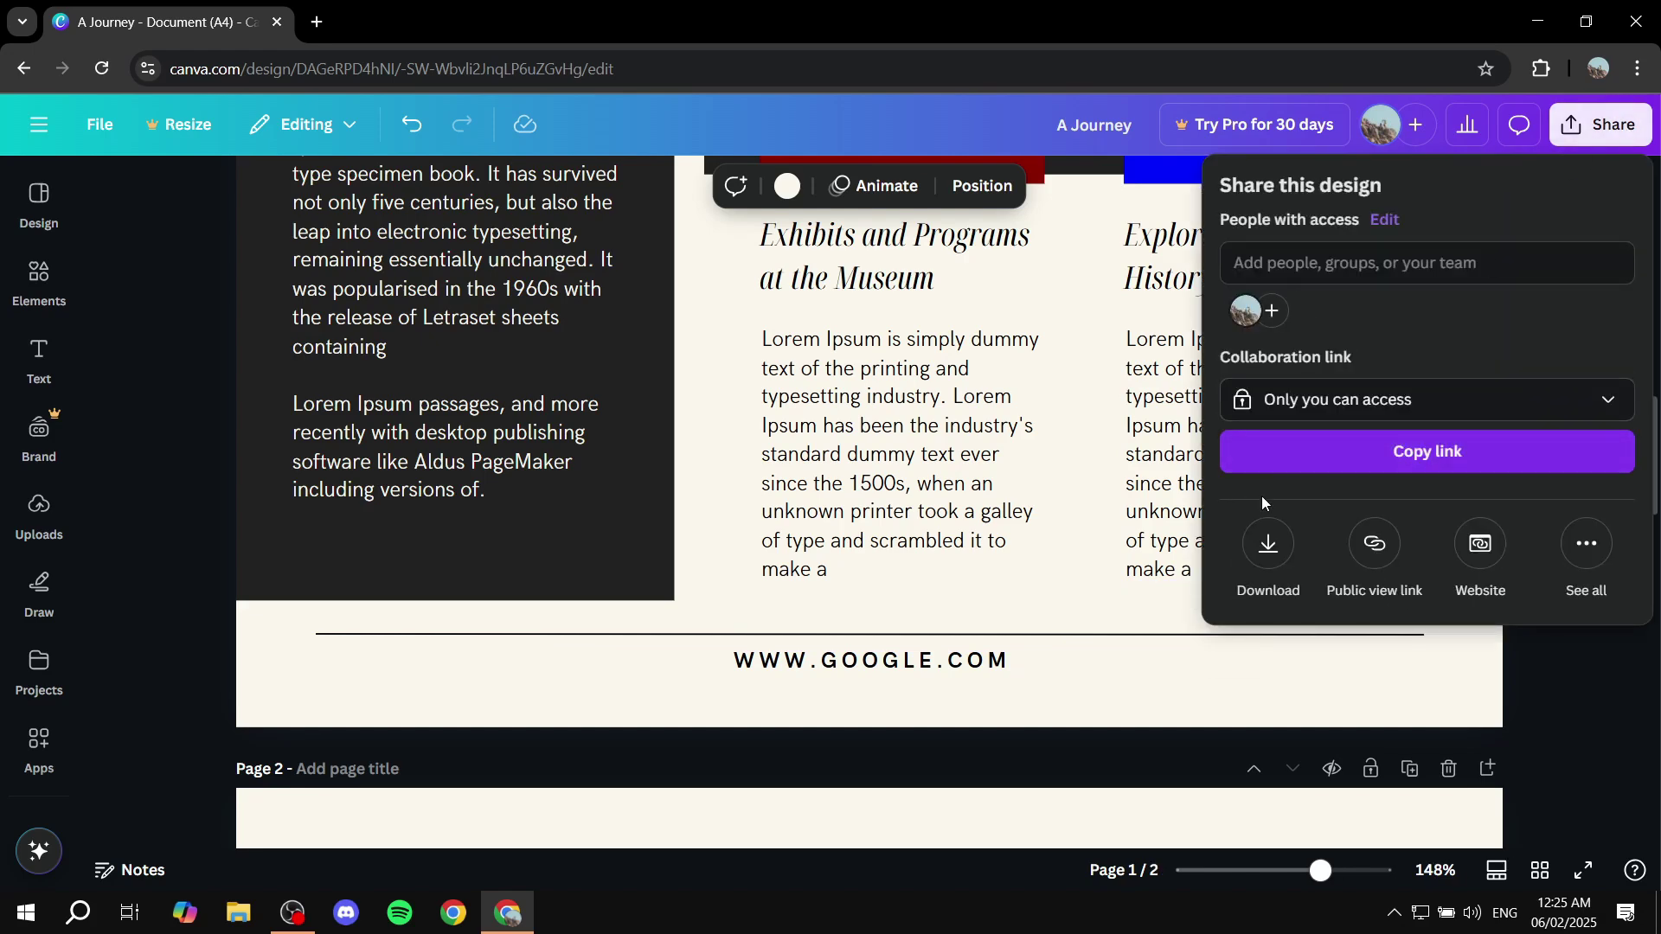
left_click(1268, 545)
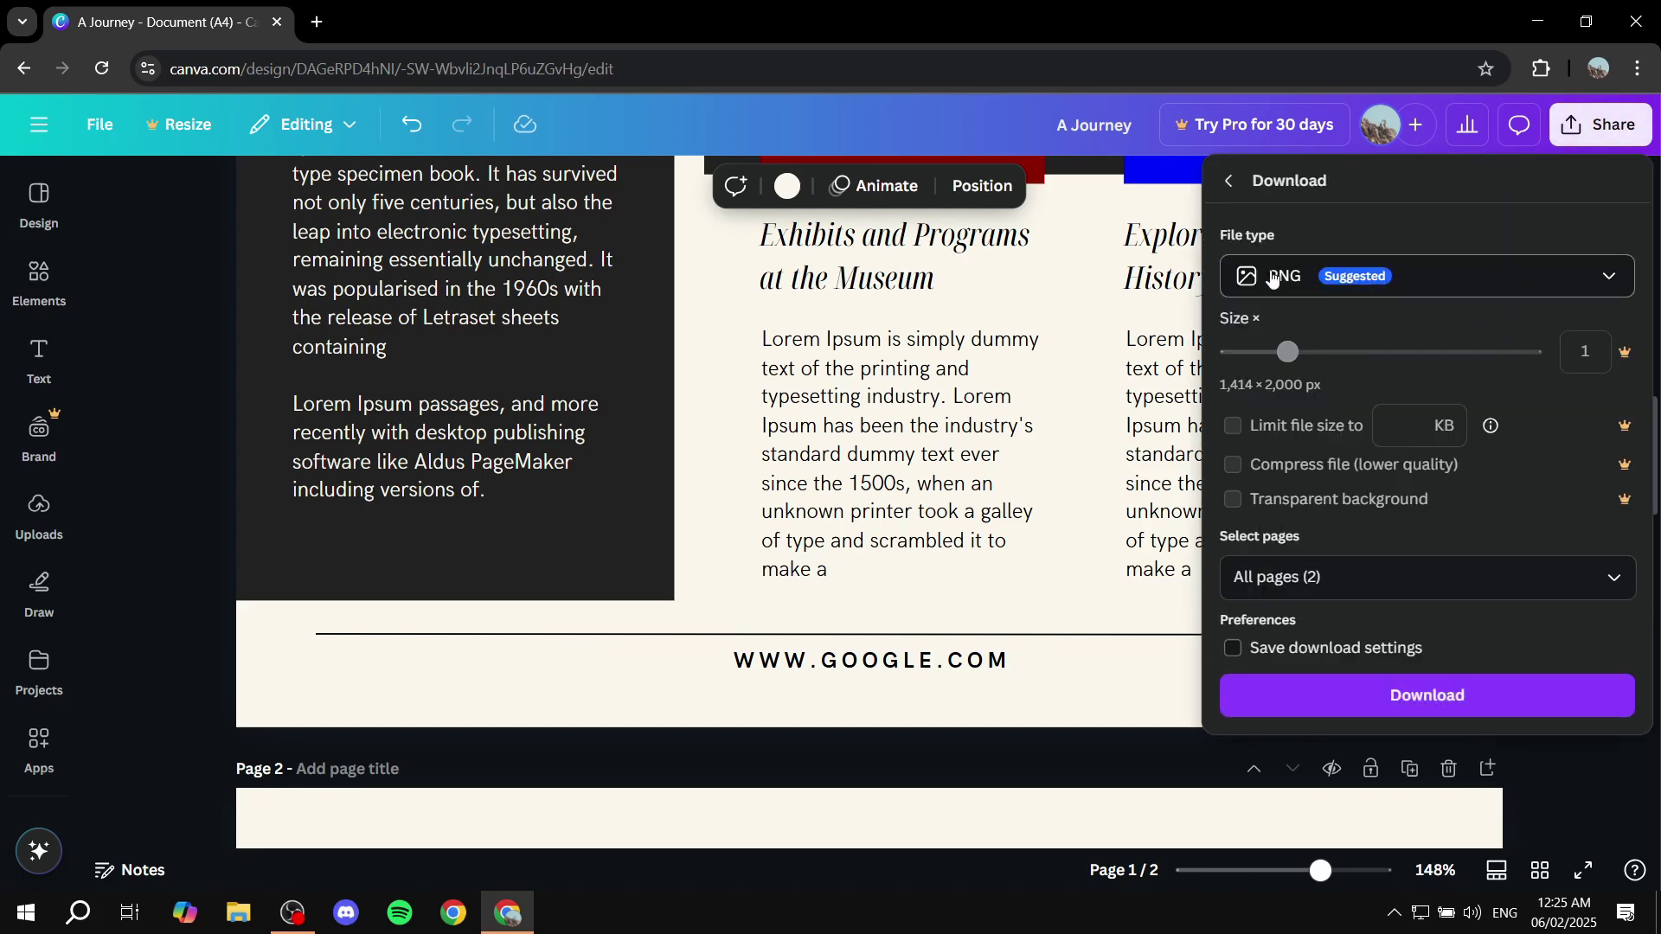
left_click(1521, 275)
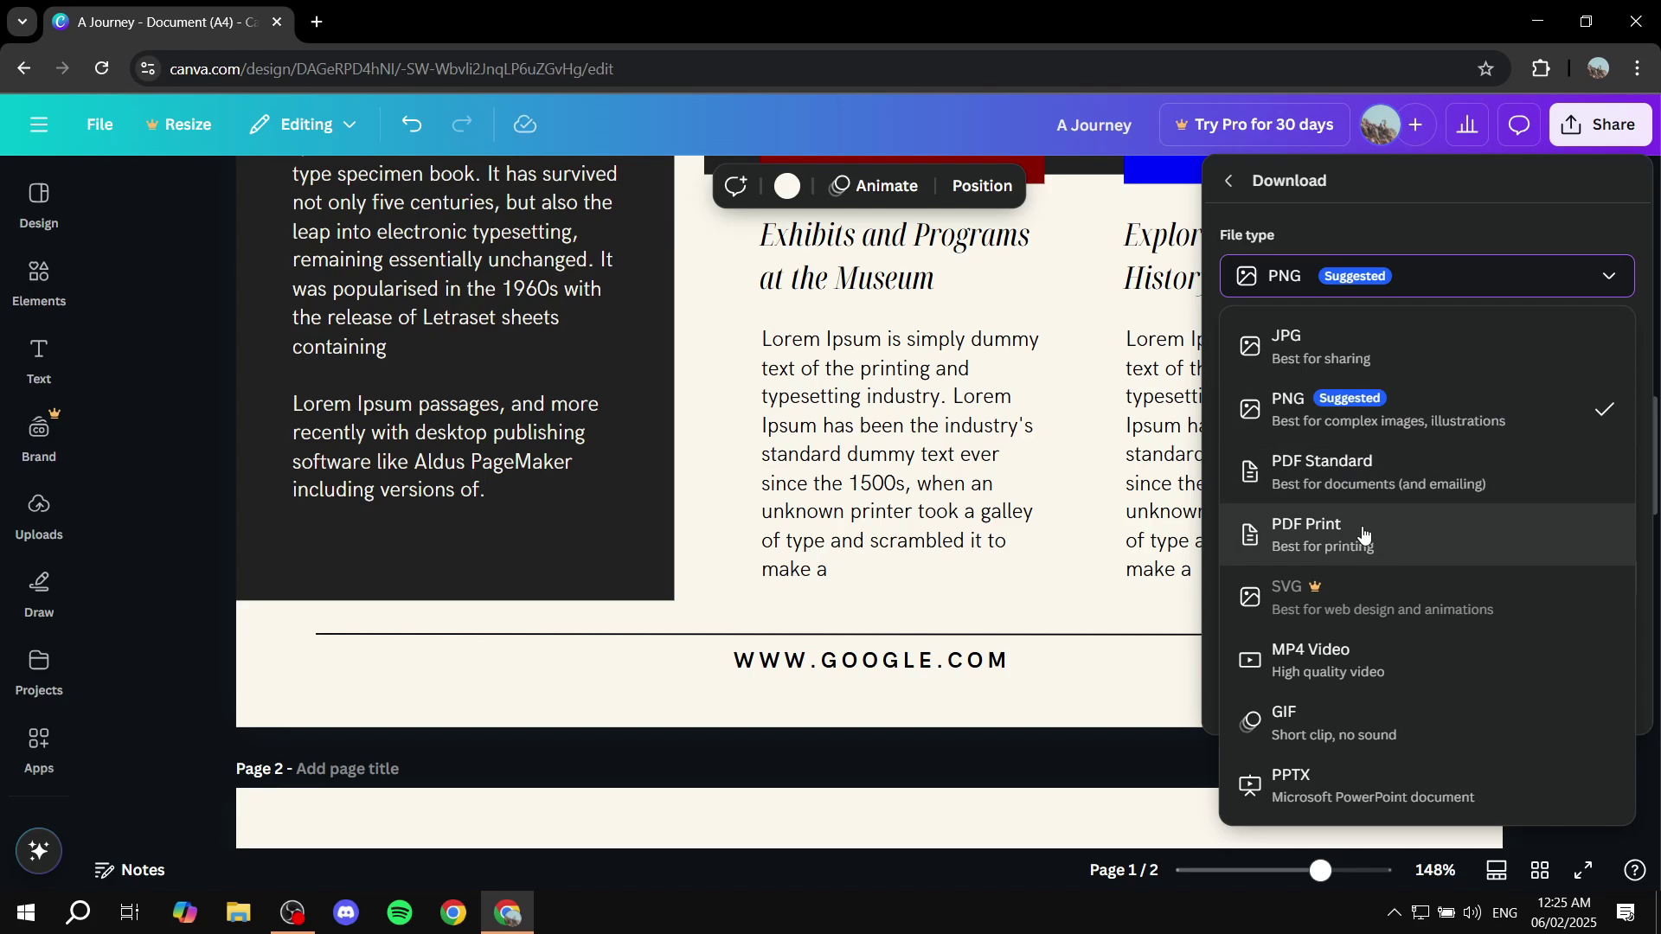
left_click(1329, 497)
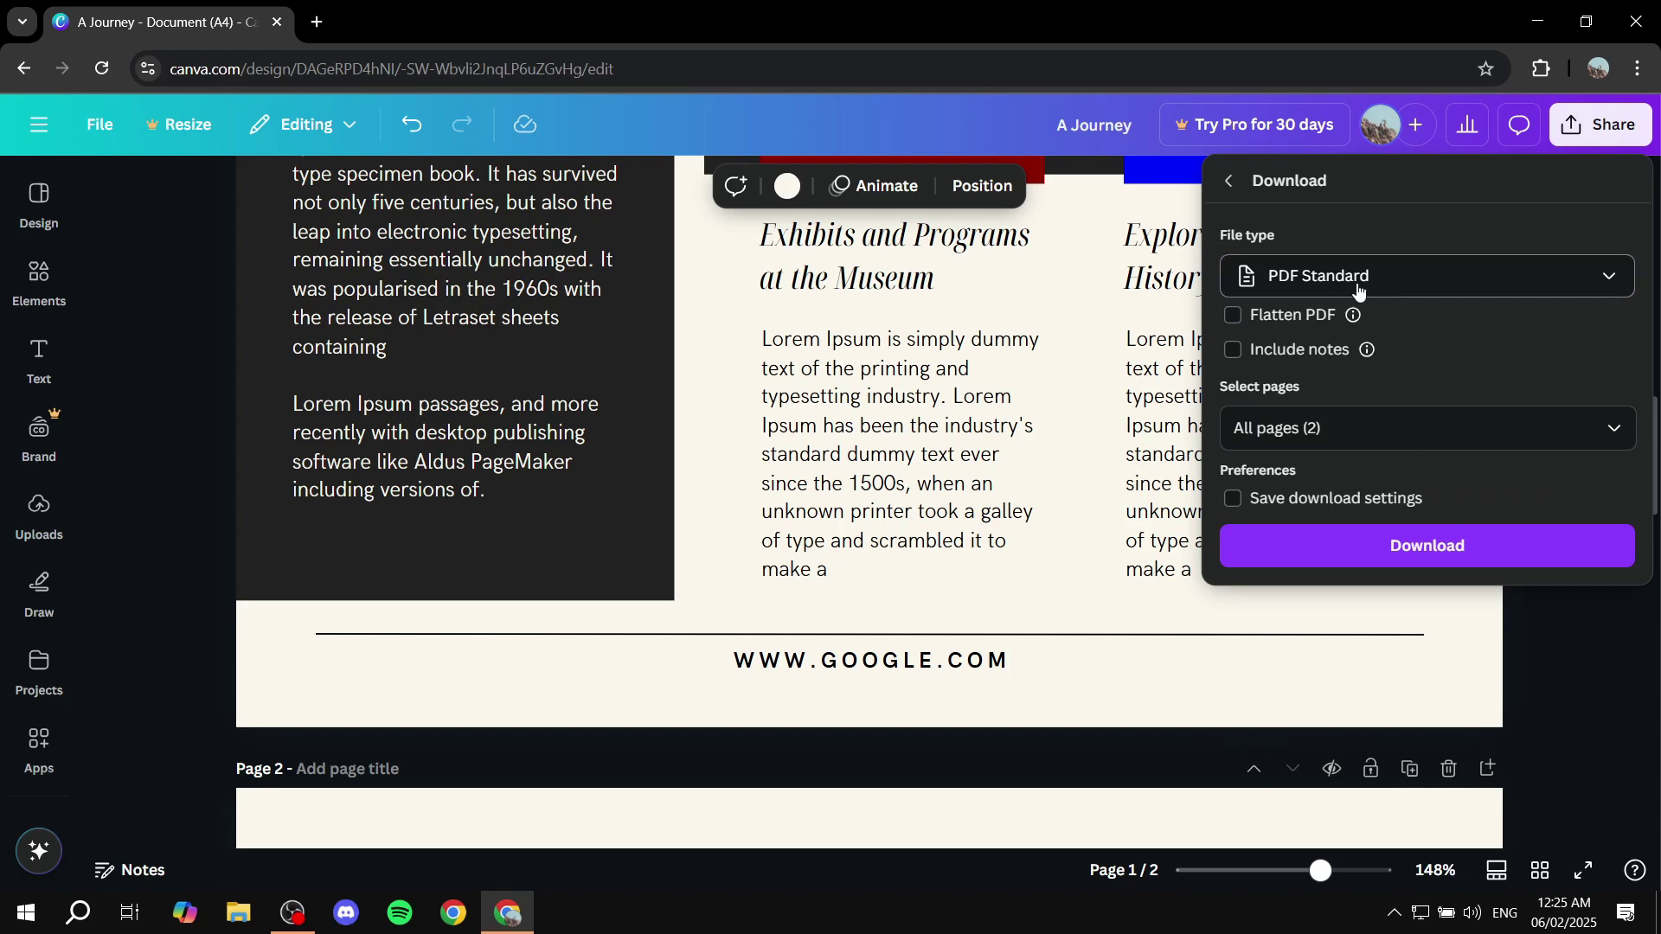
left_click(1324, 428)
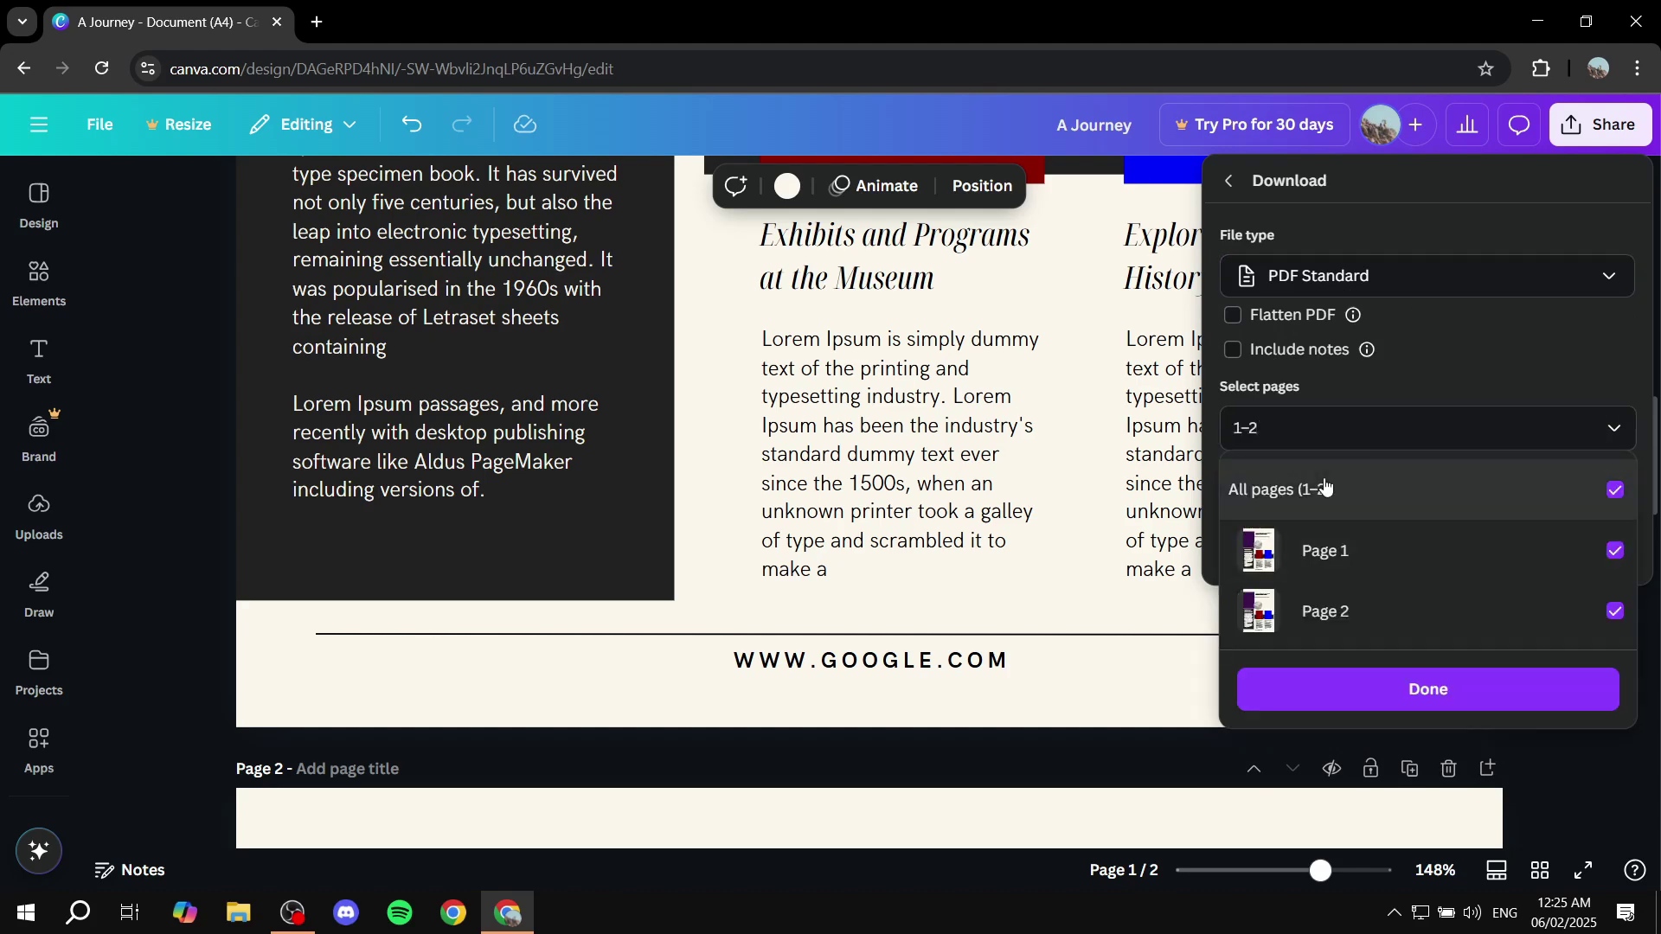
left_click(1429, 689)
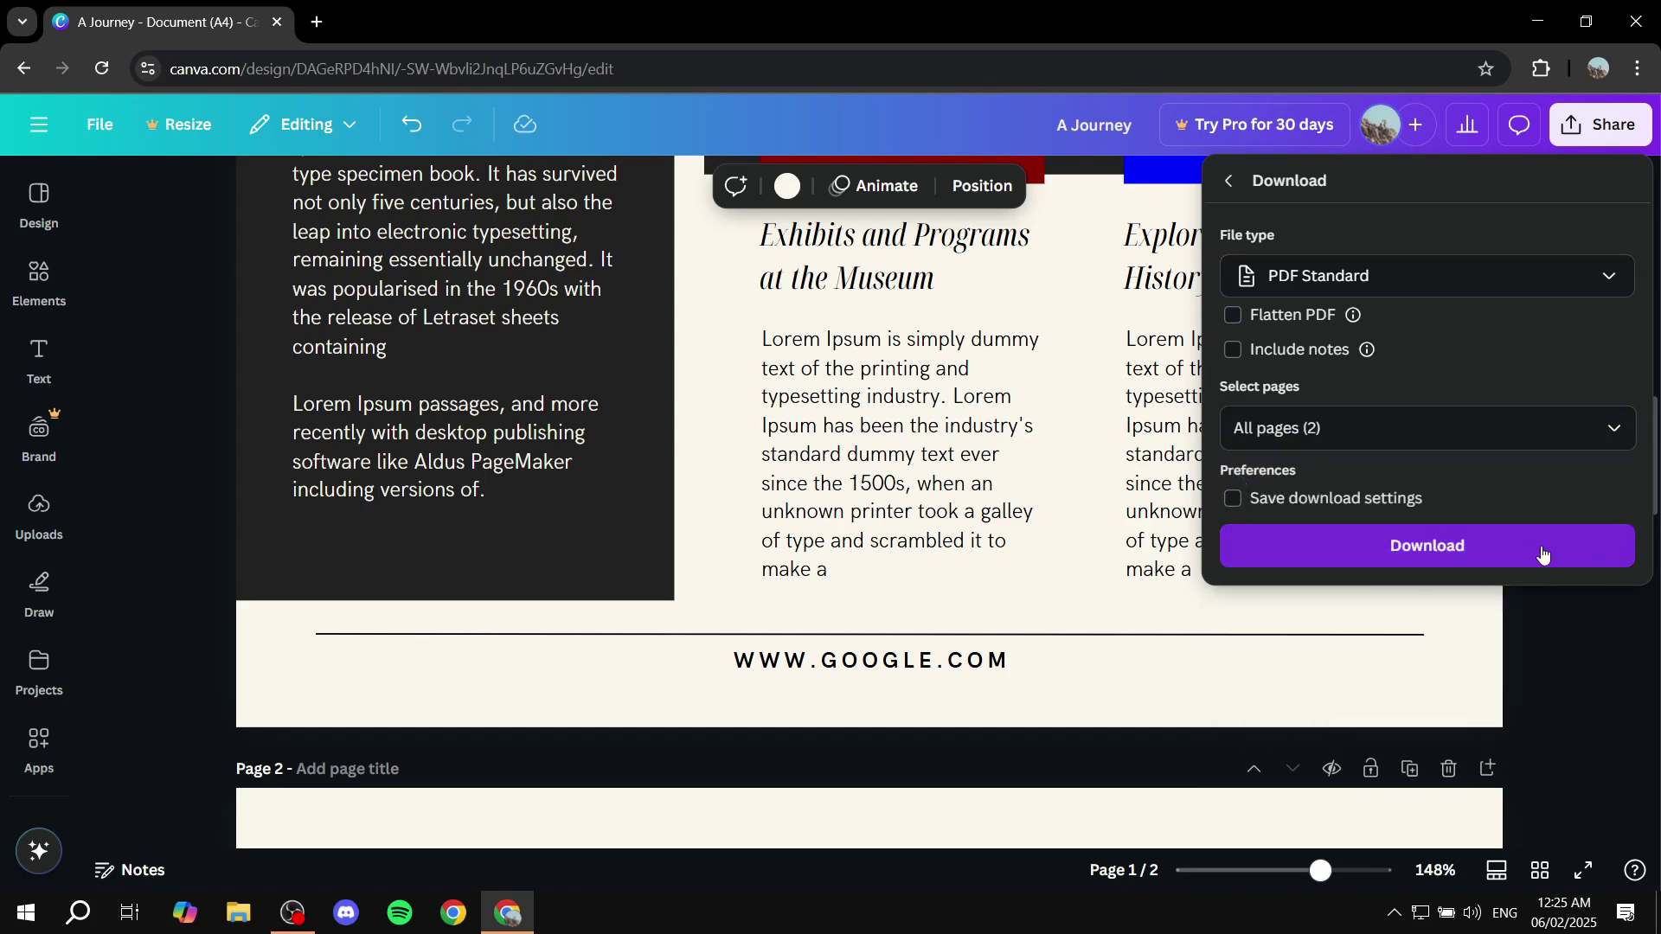